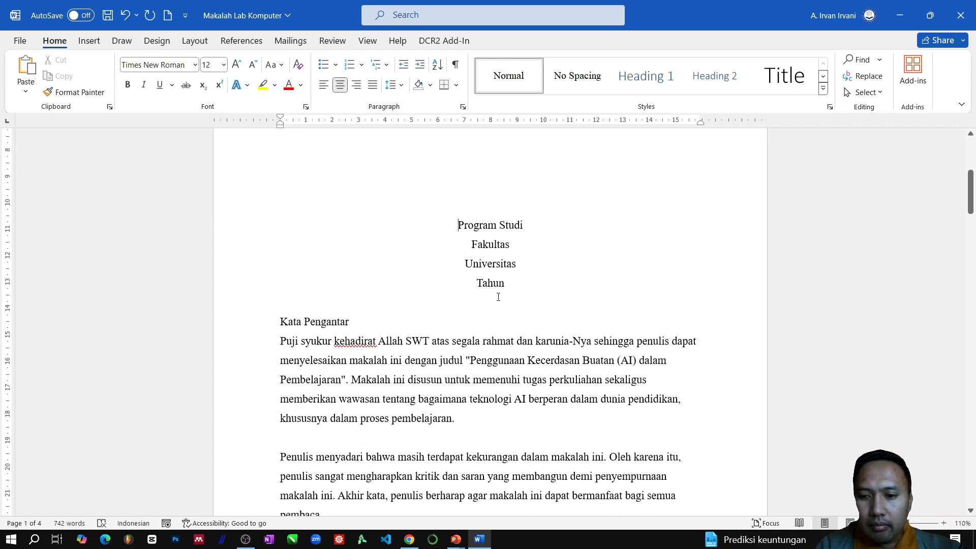
- Insert blank lines above "Program Studi" to lower that block on the cover page and push "Kata Pengantar" onto the next page
key(Return)
key(Return)
key(Return)
key(Return)
key(Return)
key(Return)
scroll(497, 293, up, 5)
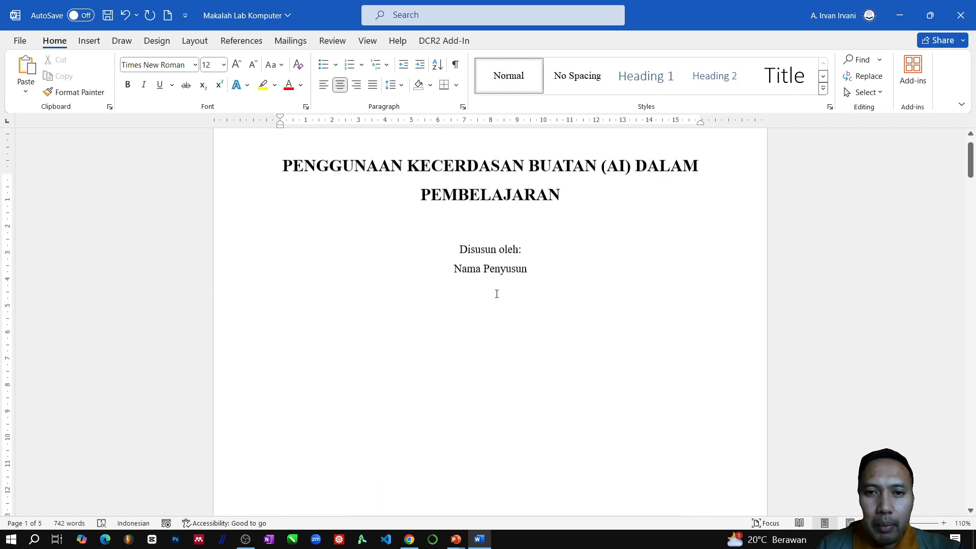
scroll(497, 289, down, 8)
scroll(498, 242, up, 3)
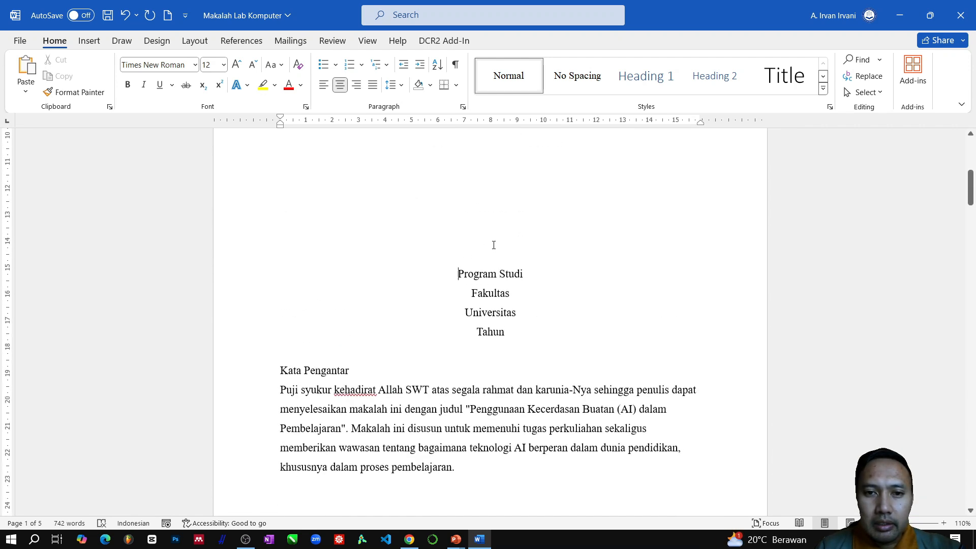
scroll(496, 280, up, 2)
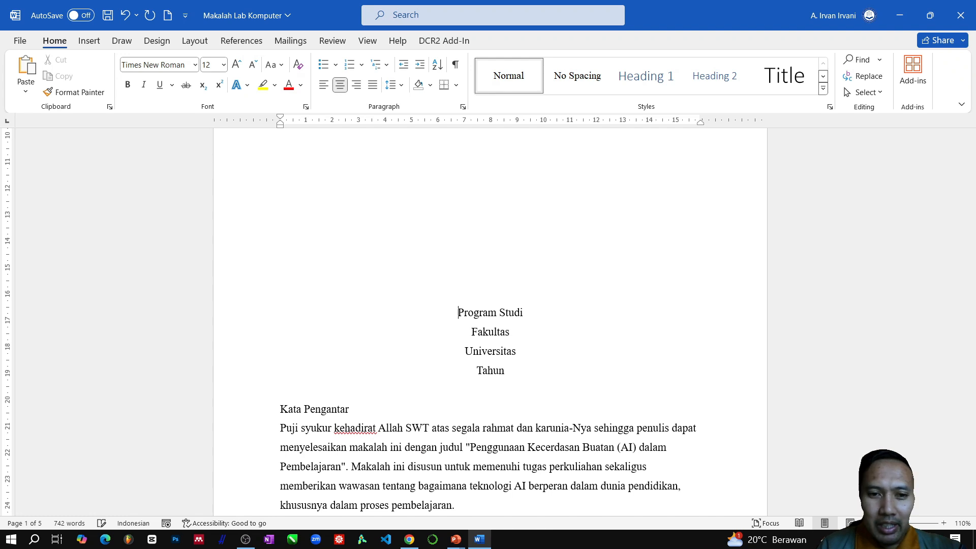
scroll(301, 297, down, 5)
scroll(483, 222, up, 2)
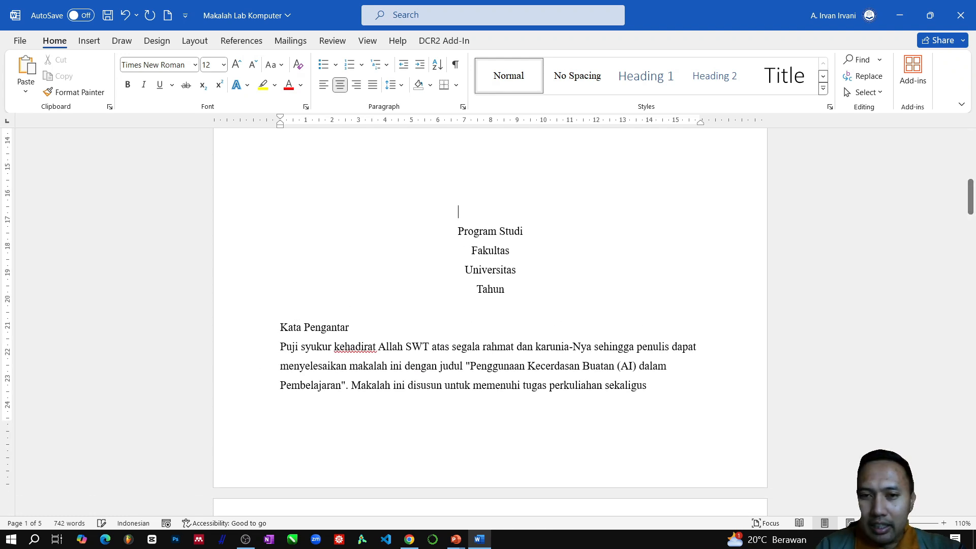
key(Return)
key(Return)
key(Return)
key(Return)
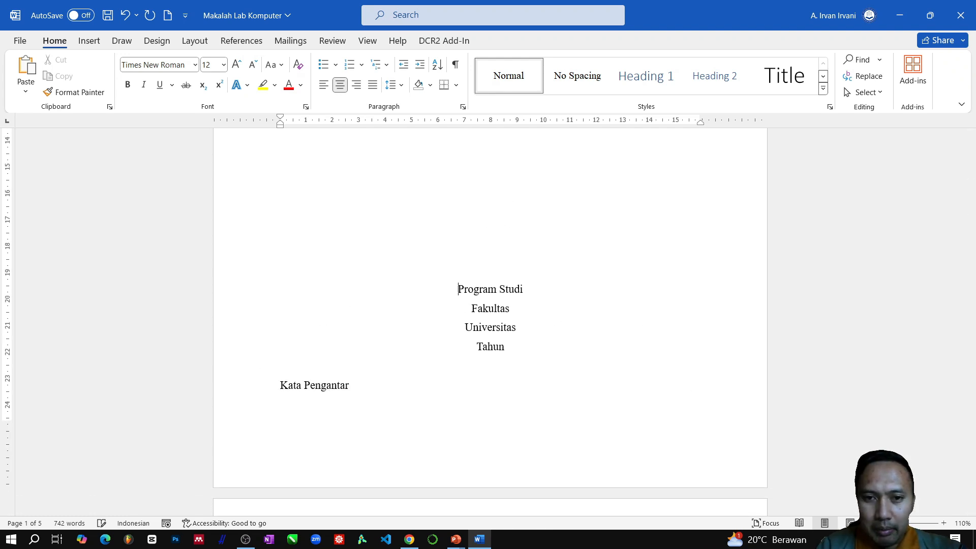
- Centre and bold the "Kata Pengantar" heading, with a blank line between it and the first paragraph
scroll(275, 288, down, 12)
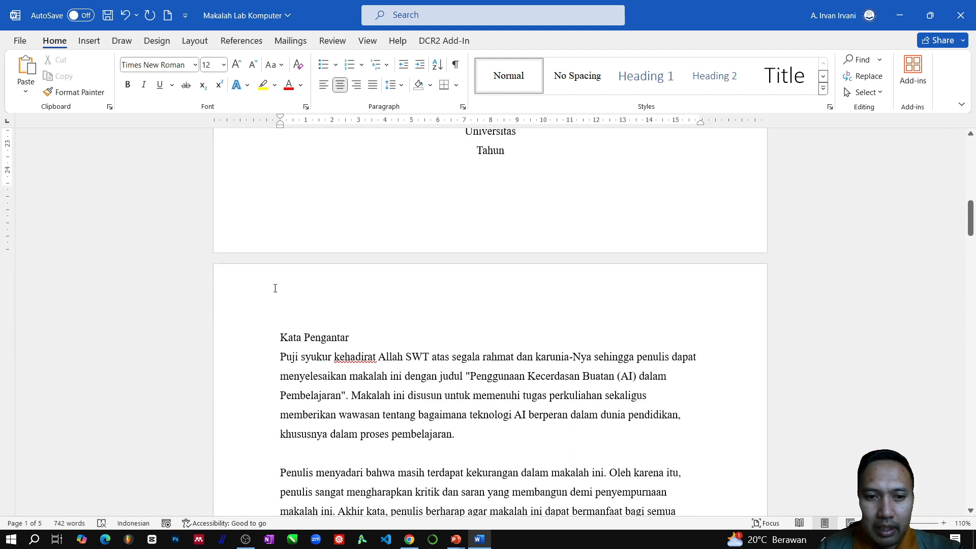
click(243, 337)
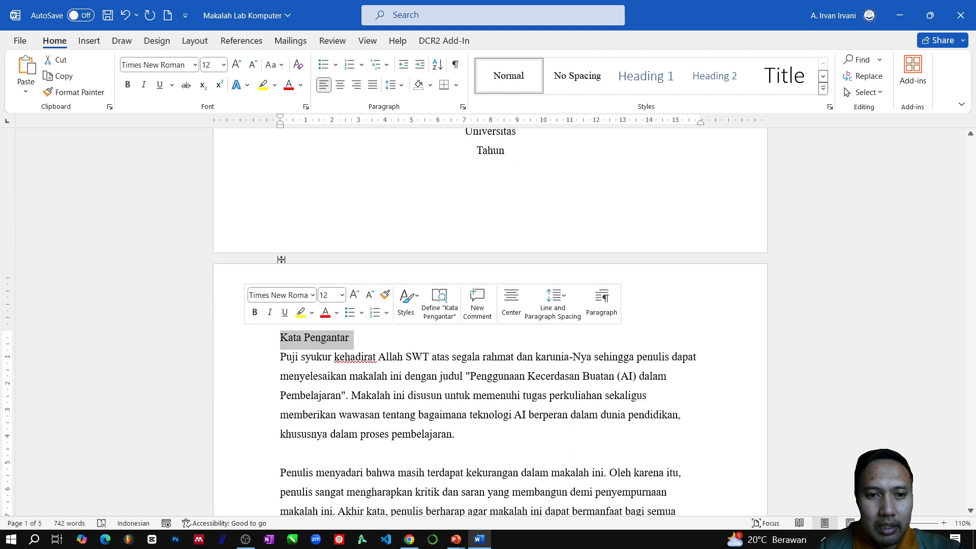
click(339, 84)
key(Right)
key(Return)
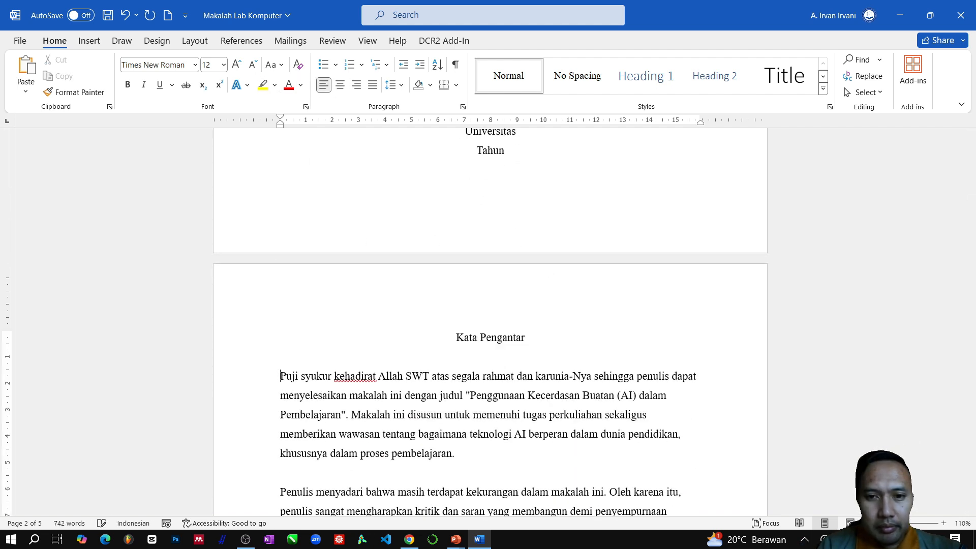
click(249, 337)
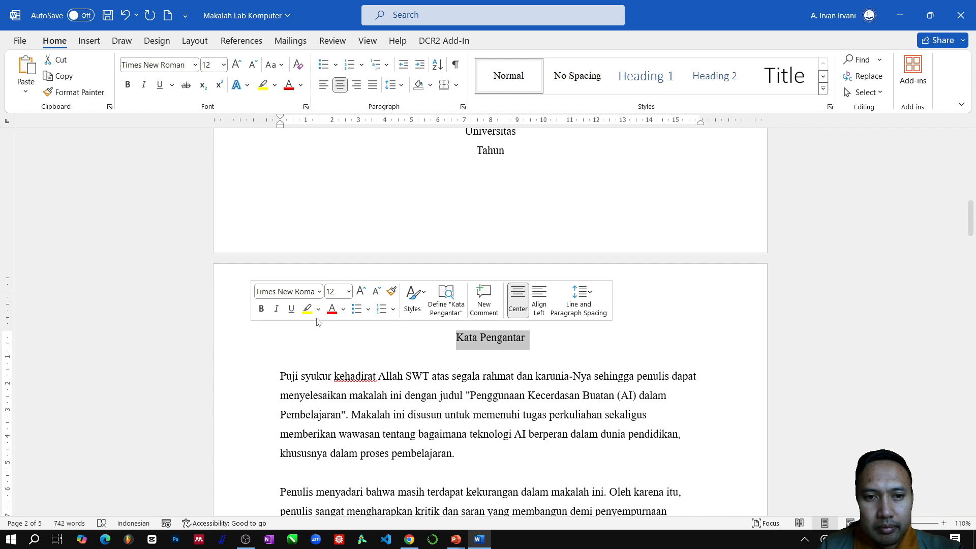
click(260, 307)
- Justify the two body paragraphs of the Kata Pengantar section
scroll(300, 272, down, 2)
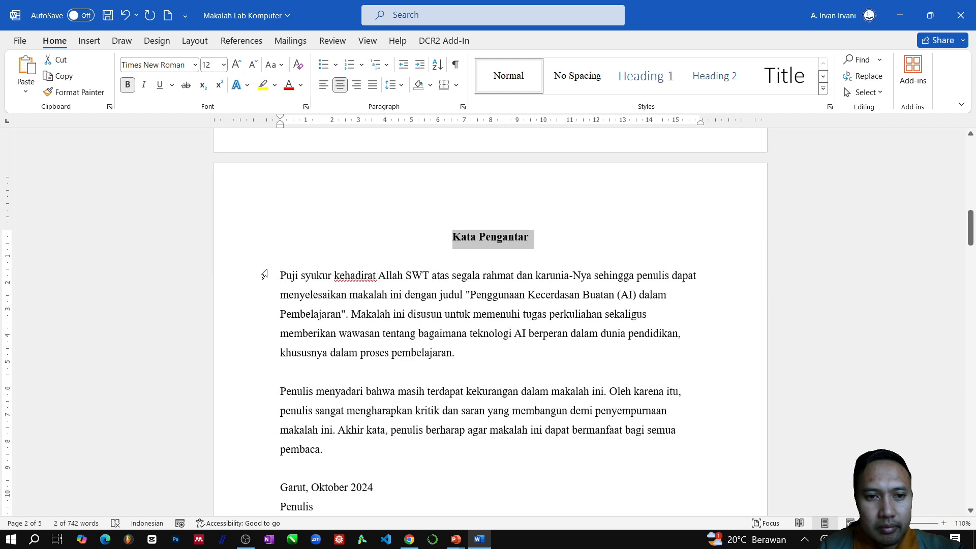
drag(255, 277, 226, 456)
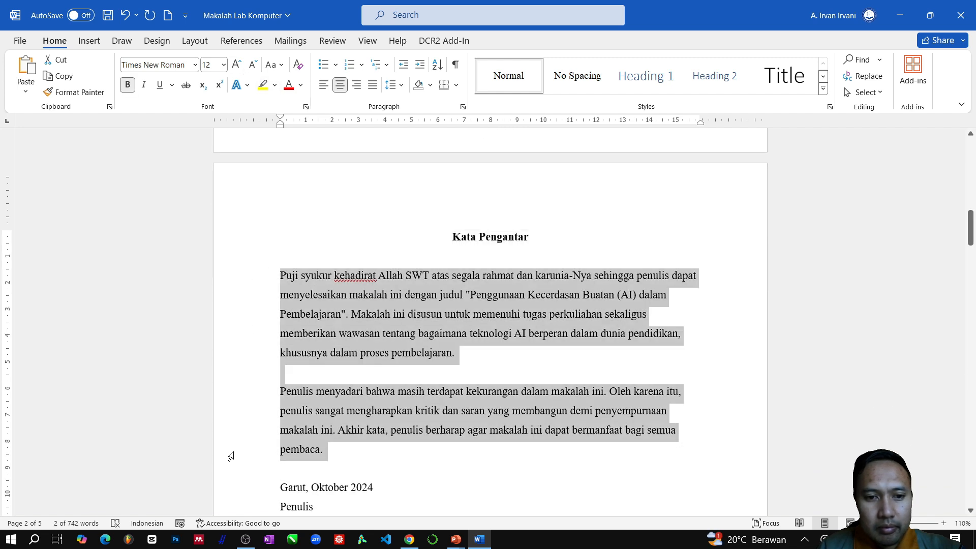
click(373, 84)
- Insert two blank lines above "Garut, Oktober 2024" to separate the sign-off from the preface text
scroll(328, 359, down, 3)
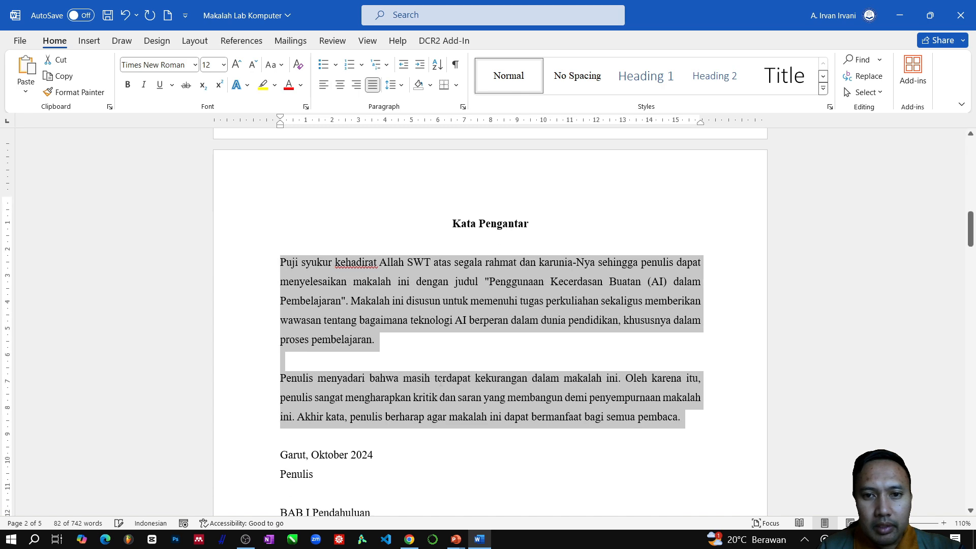
click(288, 318)
key(Return)
key(Return)
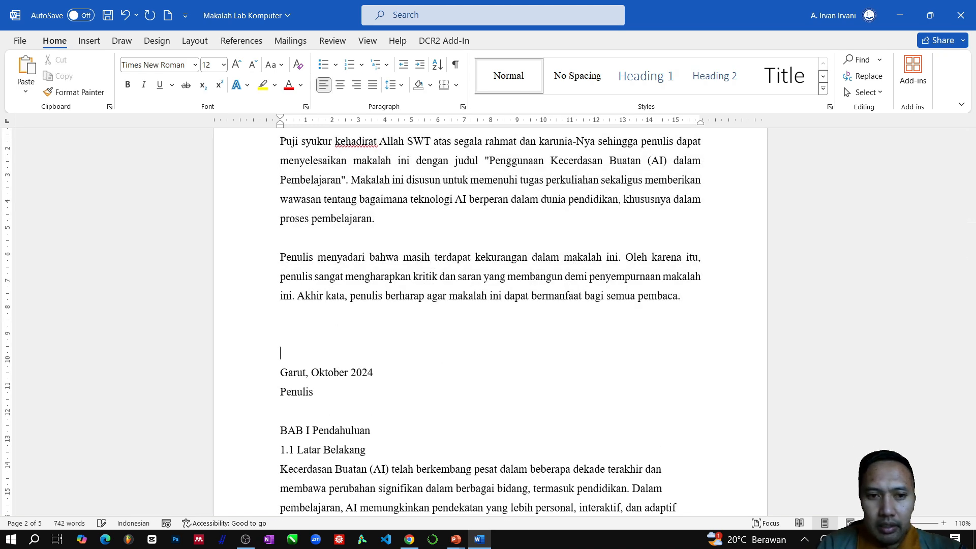
- Insert blank lines below "Penulis" until the "BAB I Pendahuluan" chapter starts on a new page
click(307, 413)
key(Return)
key(Return)
key(Return)
key(Return)
key(Return)
key(Return)
key(Return)
key(Return)
key(Return)
key(Return)
key(Return)
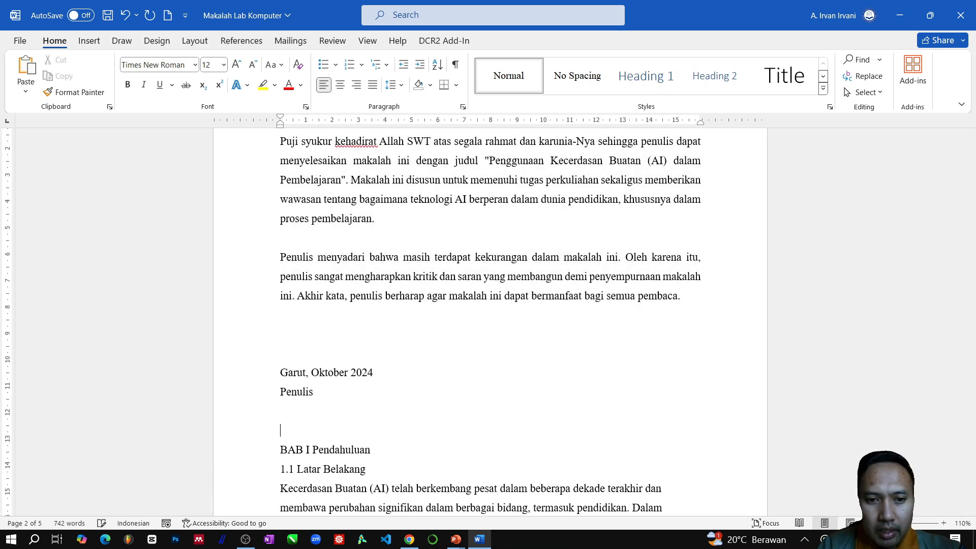
scroll(357, 357, down, 5)
key(Return)
key(Return)
key(Return)
key(Return)
key(Return)
key(Return)
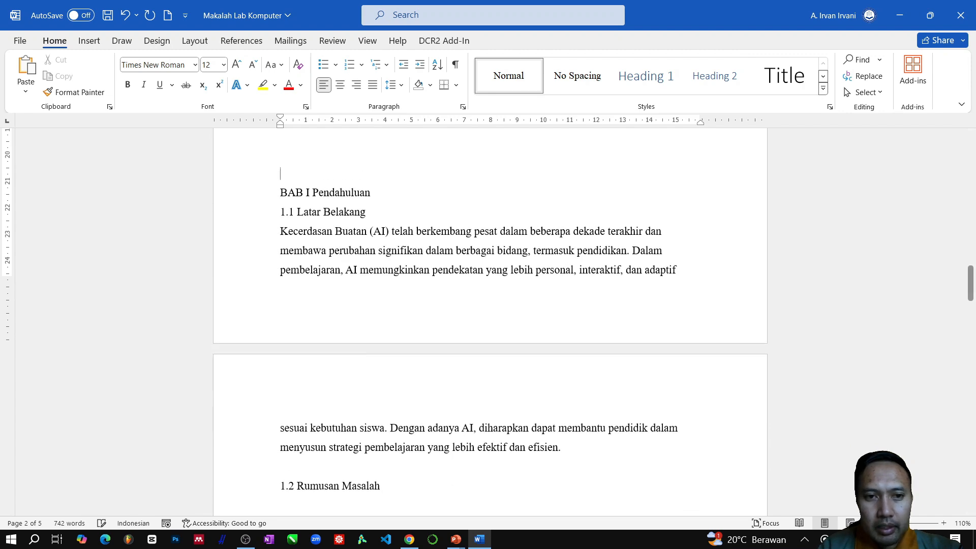
scroll(366, 326, down, 3)
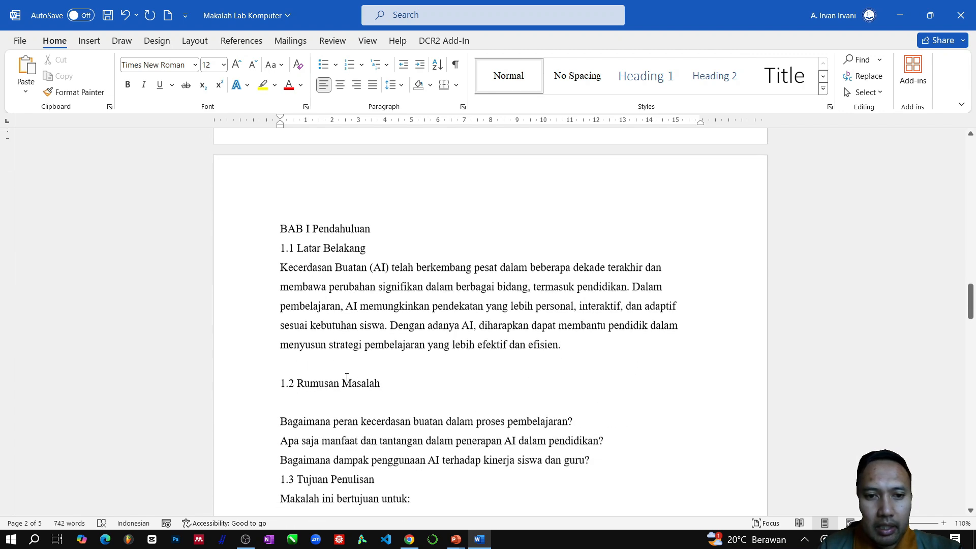
- Add a centred "Daftar Isi" heading on its own line above "BAB I Pendahuluan" at the start of page 3
scroll(366, 325, up, 6)
scroll(369, 325, up, 10)
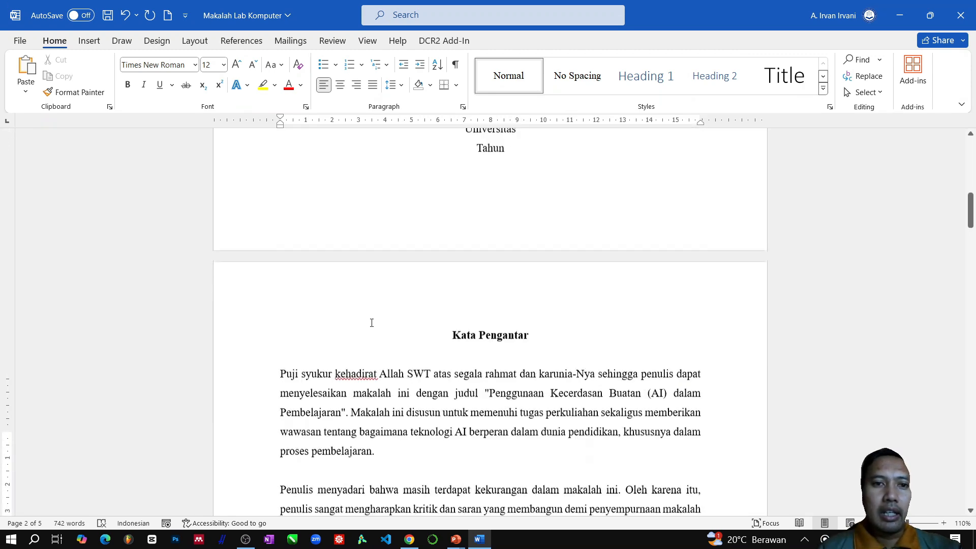
scroll(370, 320, down, 4)
scroll(372, 316, up, 2)
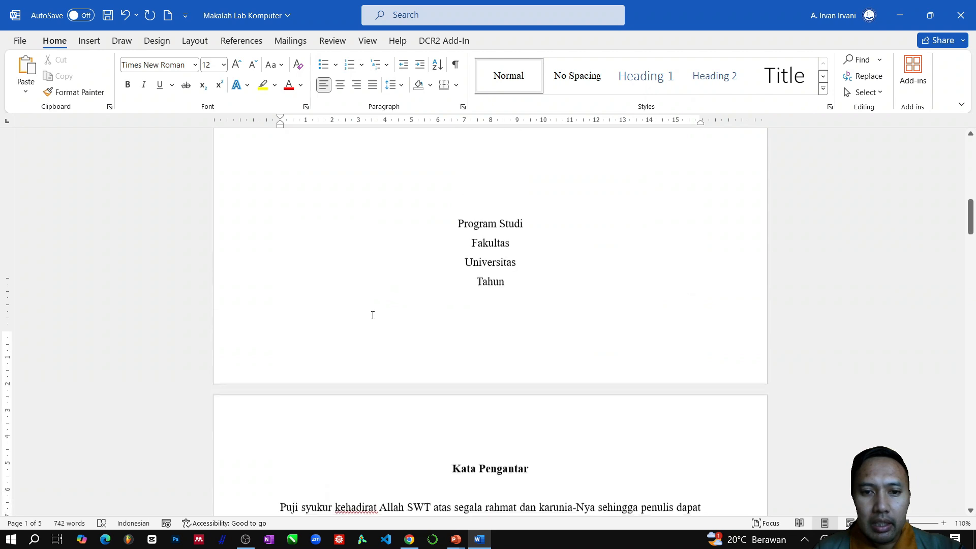
scroll(373, 327, down, 18)
scroll(348, 353, down, 2)
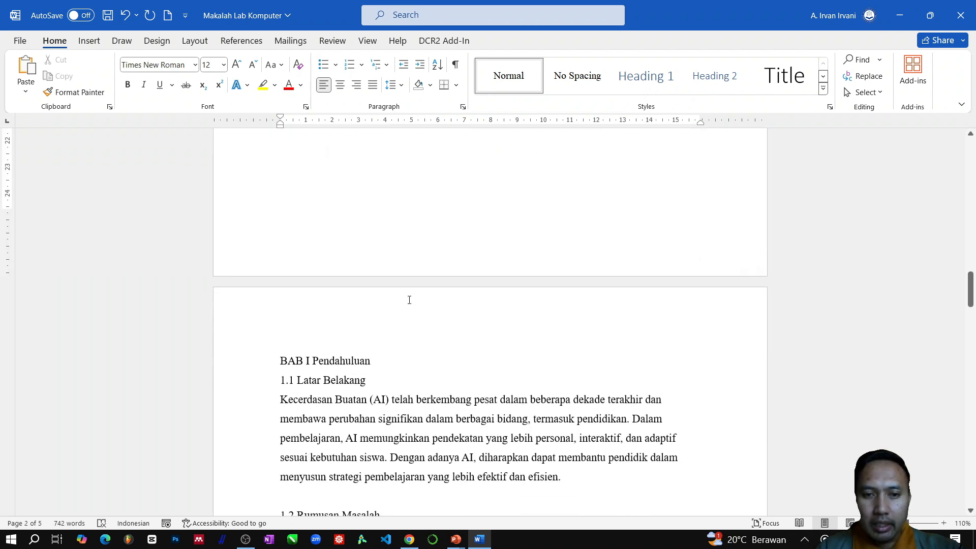
key(ctrl+e)
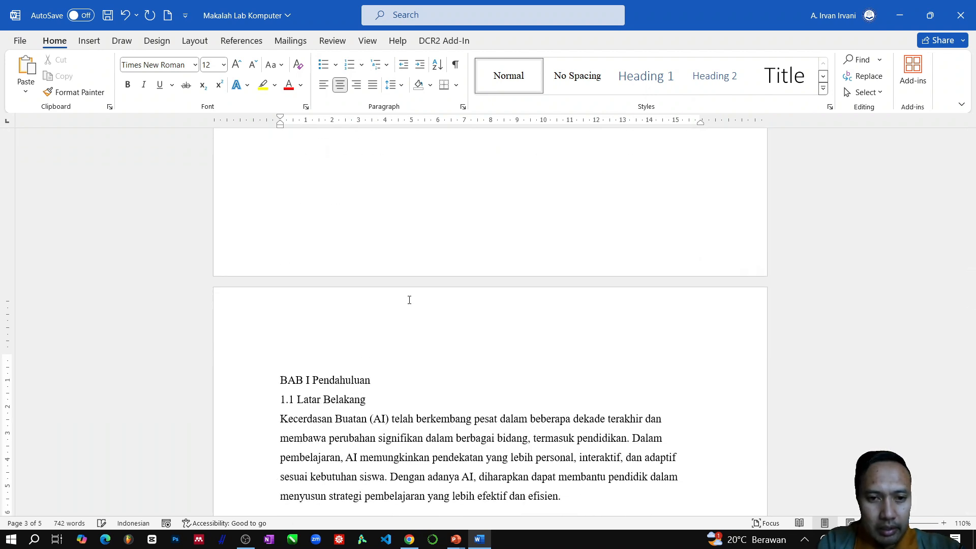
text(Daf)
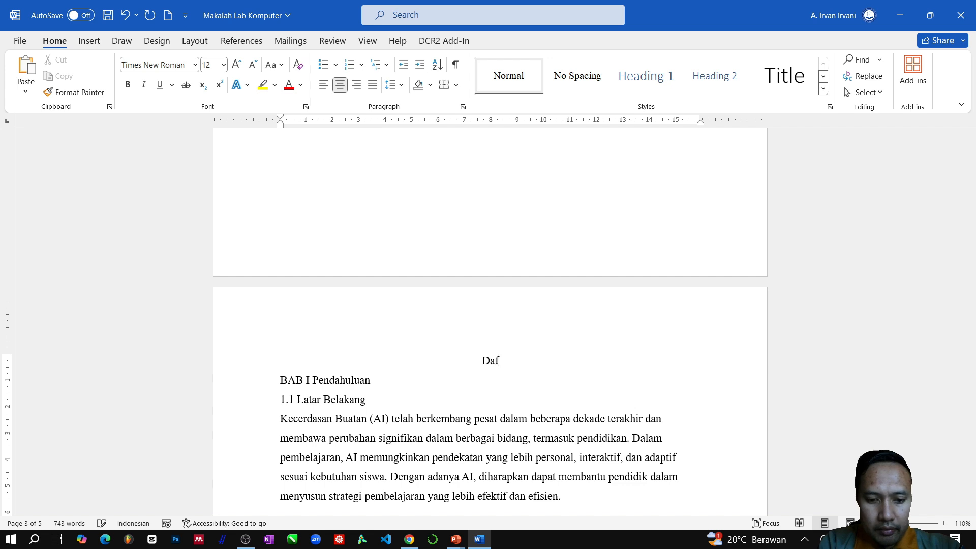
text(tar Isi)
key(Return)
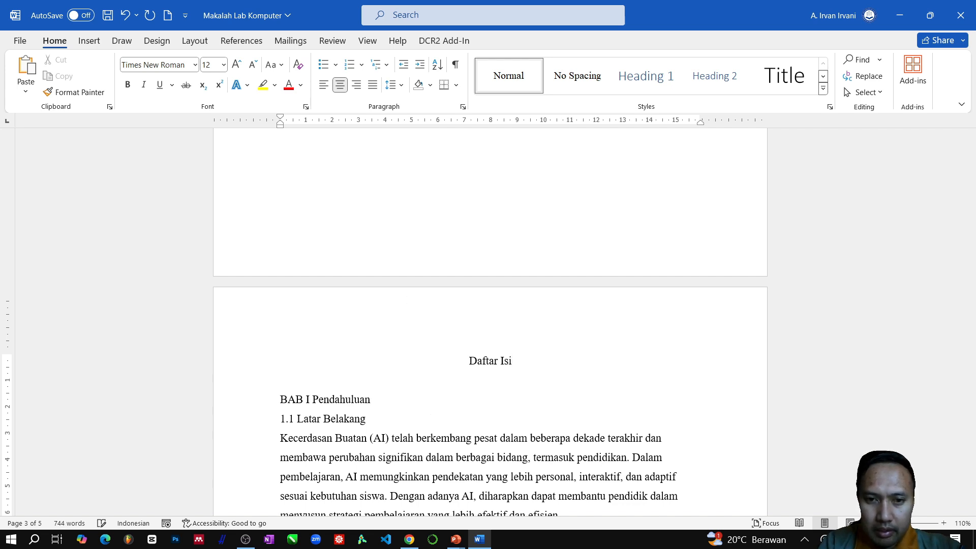
- Add left-aligned blank lines below the "Daftar Isi" heading and make the heading bold
key(ctrl+l)
key(Return)
key(Return)
key(Return)
key(Return)
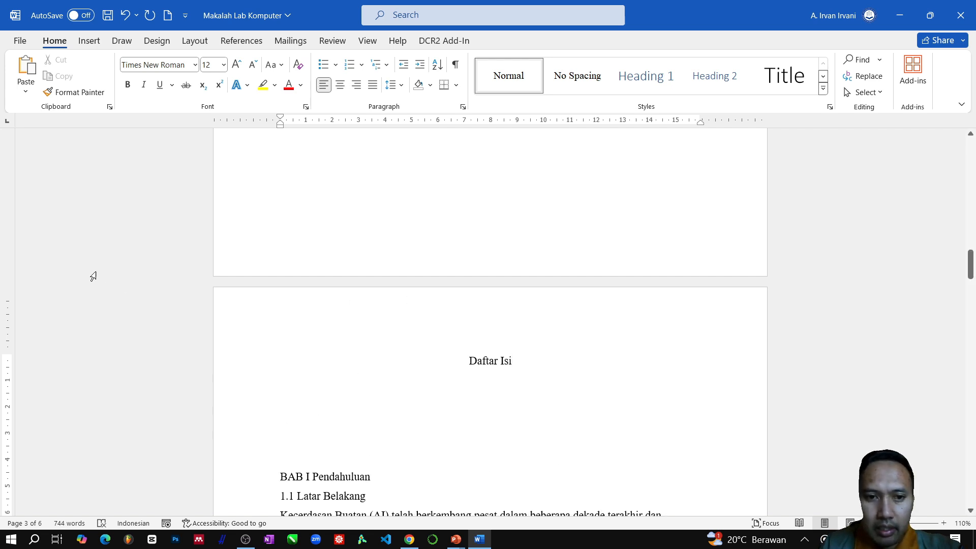
click(231, 368)
key(ctrl+b)
- Insert a centred page number at the bottom of the pages with the Nomor Biasa 2 style, and undo the insertion
scroll(498, 301, up, 15)
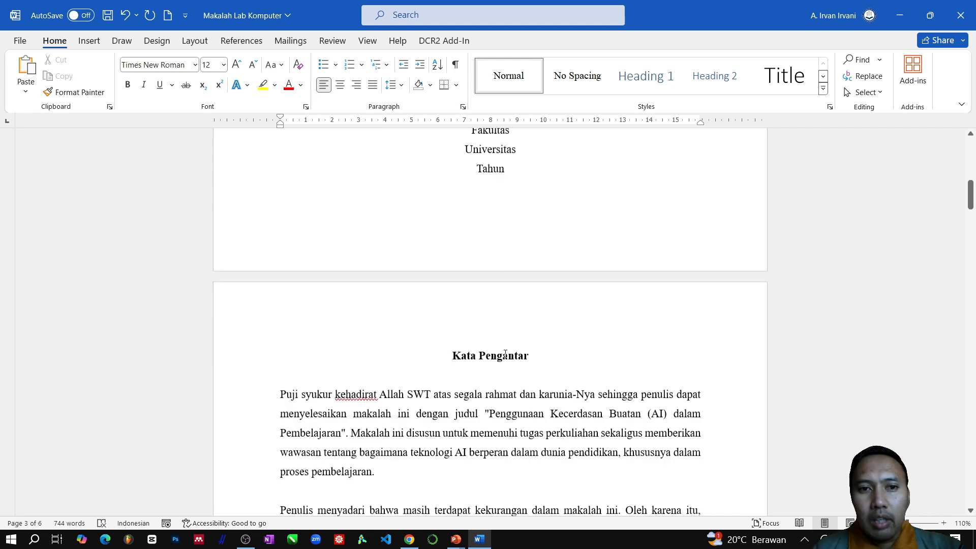
scroll(498, 300, up, 5)
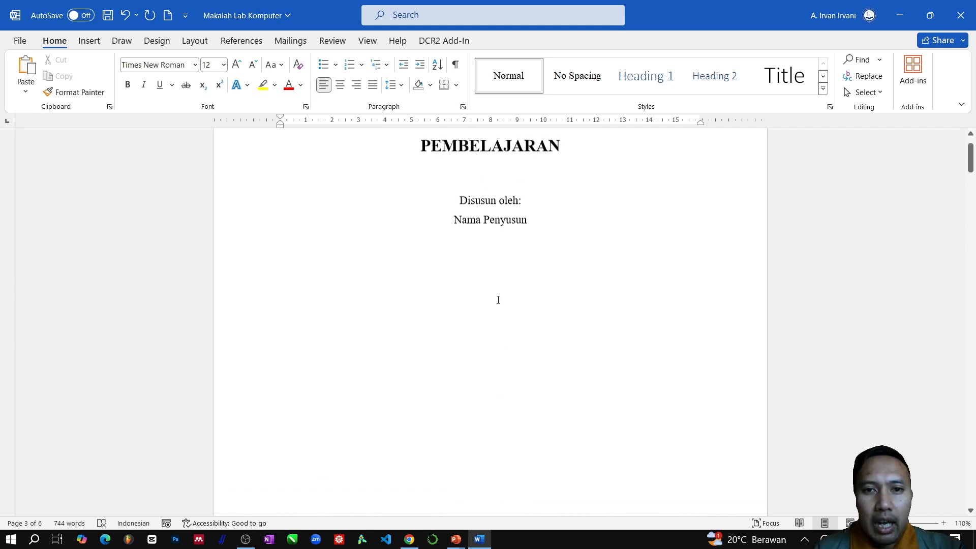
click(407, 294)
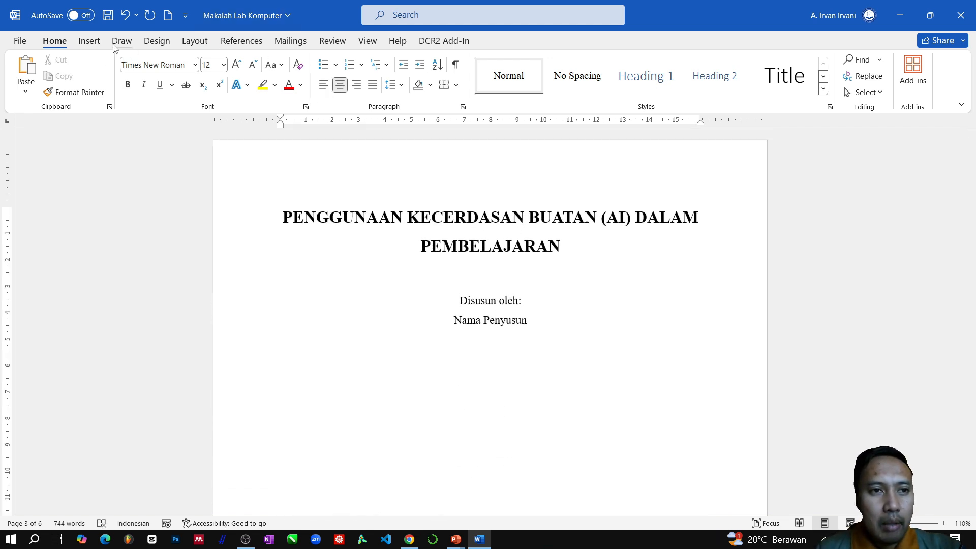
click(90, 40)
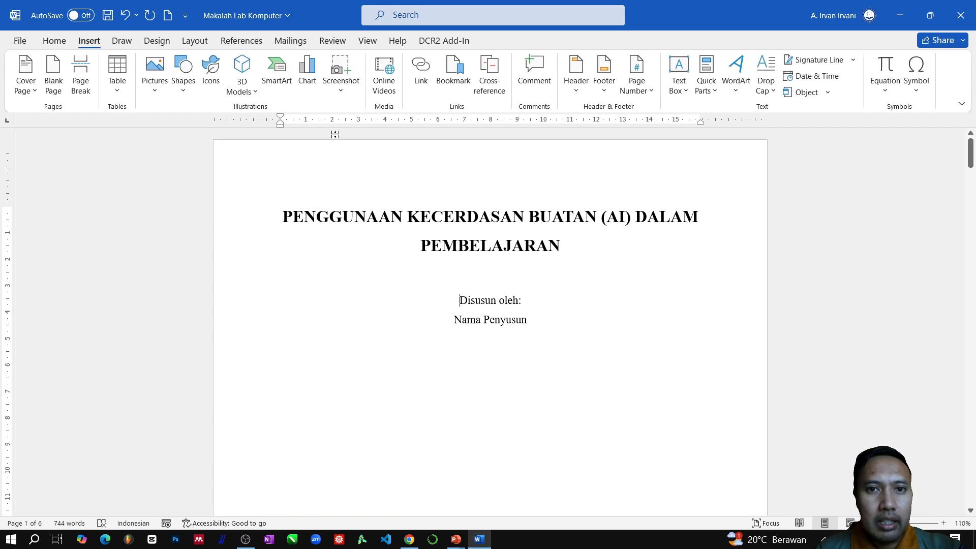
click(651, 96)
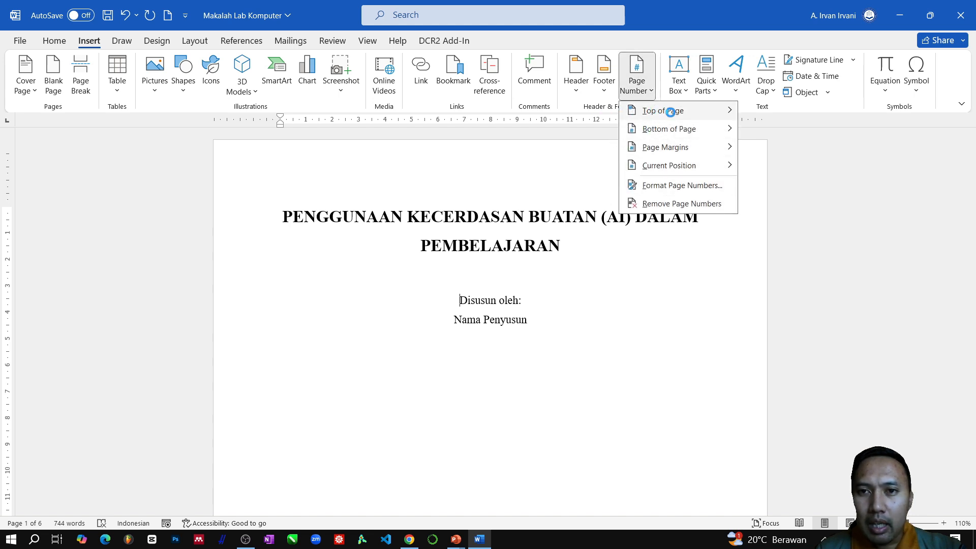
mouse_move(677, 132)
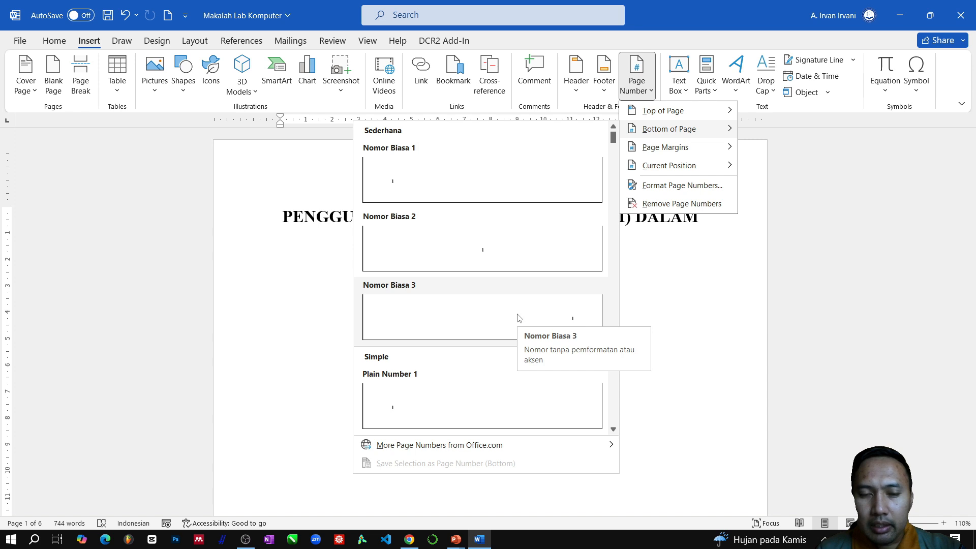
click(491, 252)
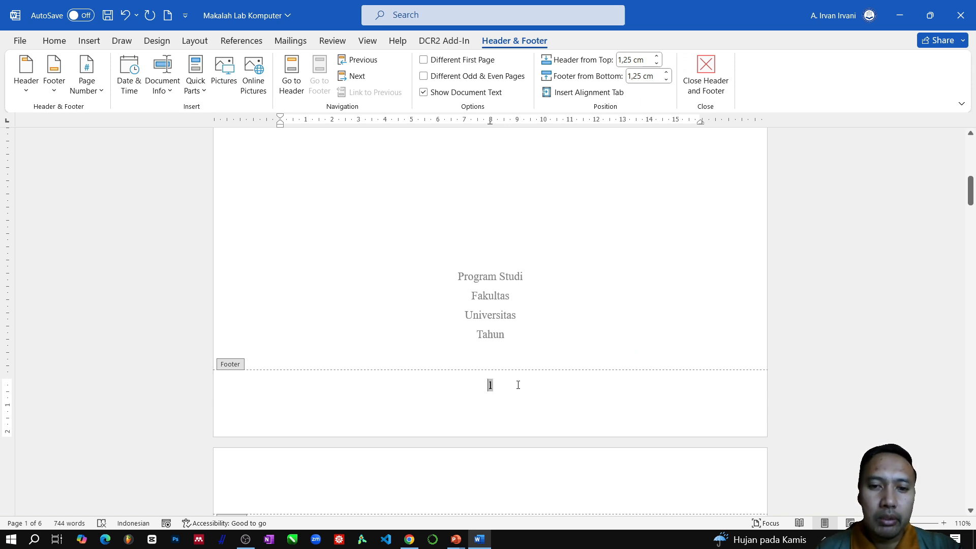
double_click(392, 263)
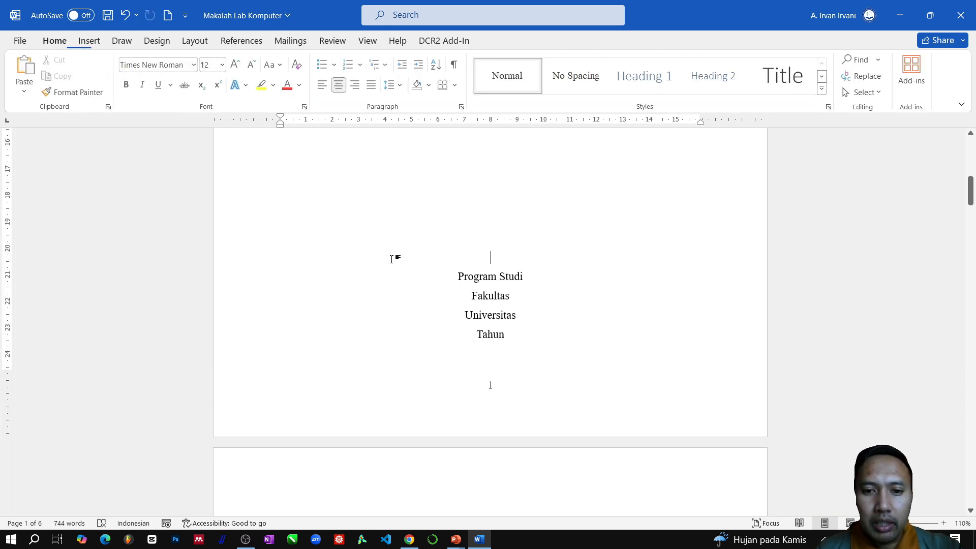
click(126, 15)
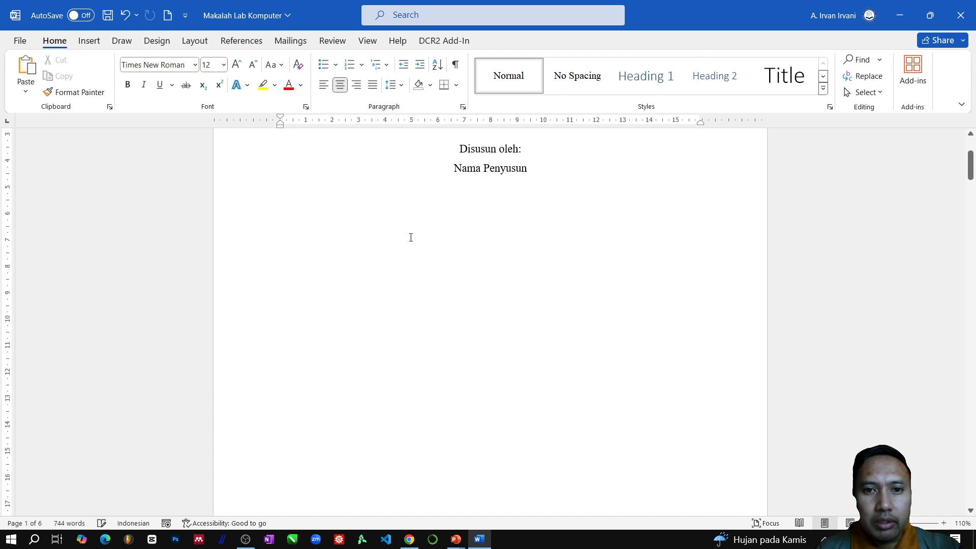
- Insert a centred page number in the footer of the pages with the Nomor Biasa 2 style and return to the body text
scroll(479, 279, down, 10)
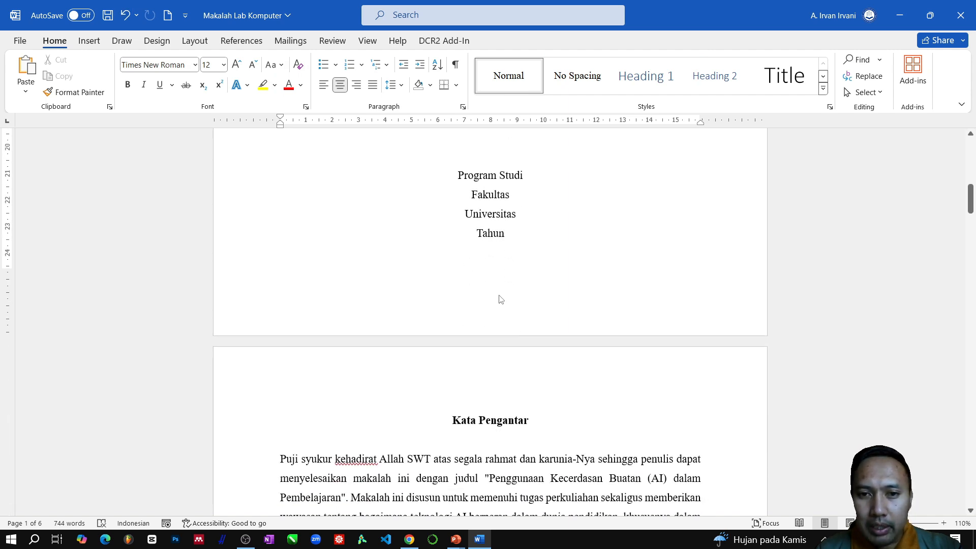
double_click(499, 298)
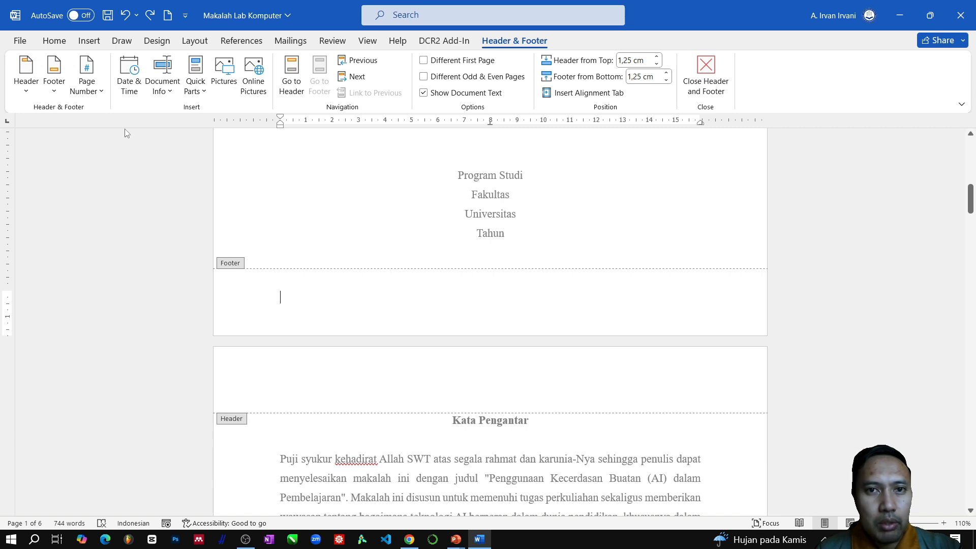
click(100, 97)
mouse_move(127, 130)
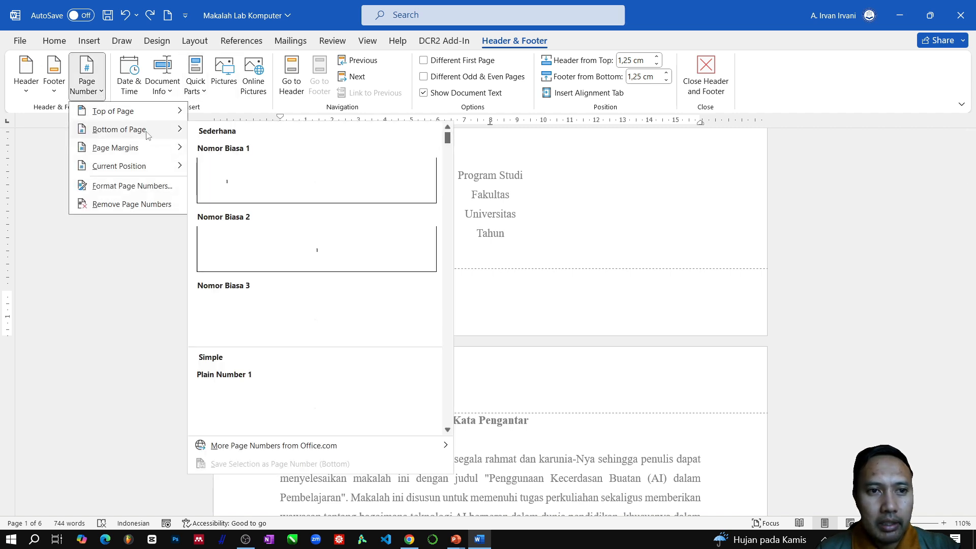
click(283, 246)
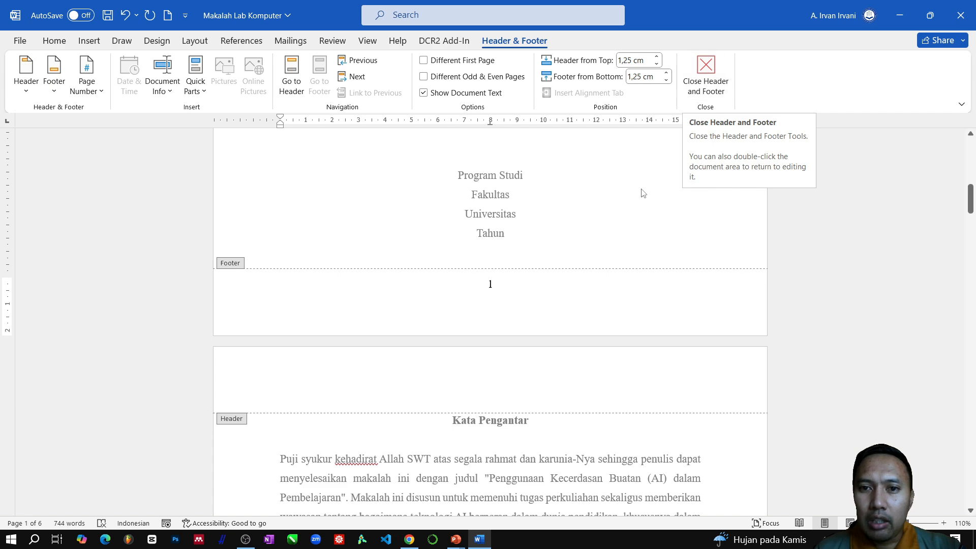
double_click(619, 216)
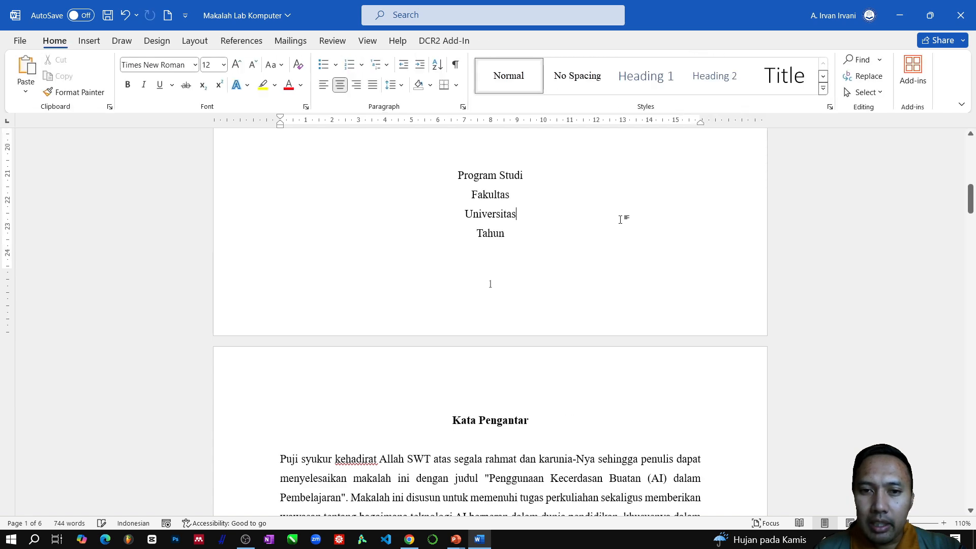
- Examine the page numbers at the bottom of the cover, Kata Pengantar and Daftar Isi pages and where BAB I starts
scroll(610, 228, down, 12)
scroll(588, 253, down, 3)
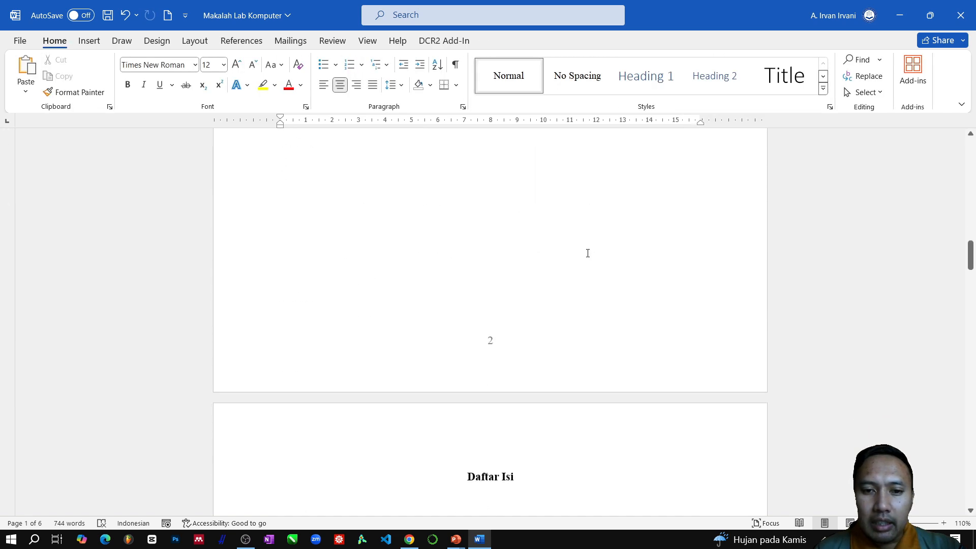
scroll(585, 251, up, 12)
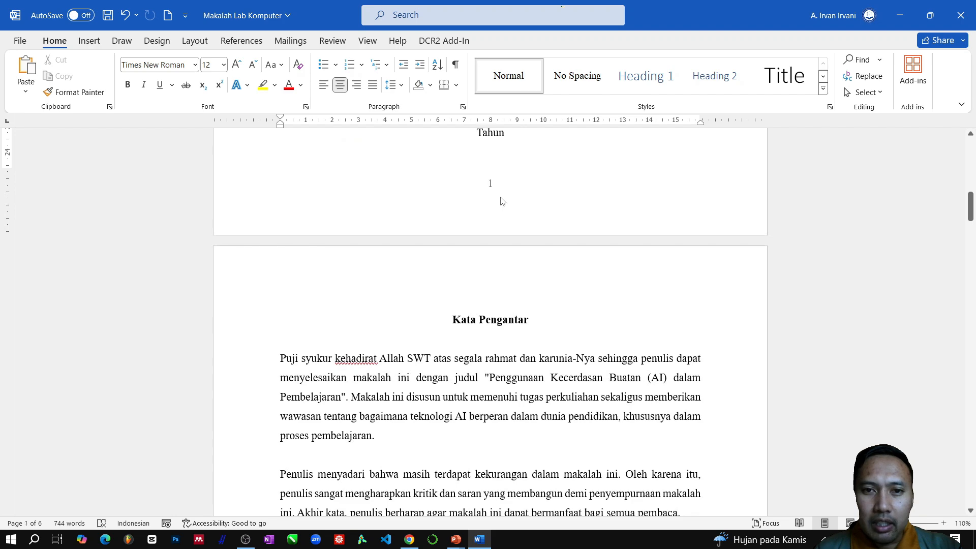
scroll(503, 202, up, 5)
scroll(512, 250, down, 3)
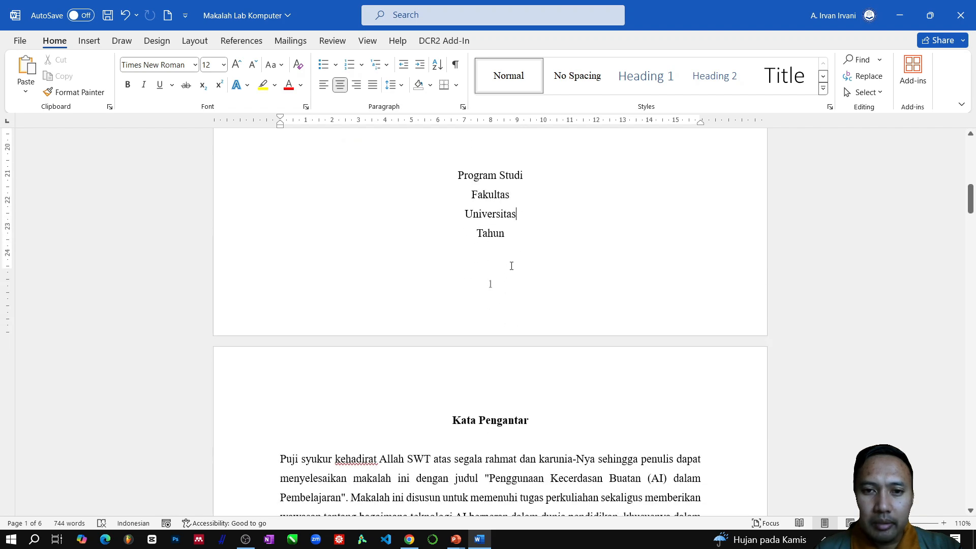
scroll(504, 284, down, 18)
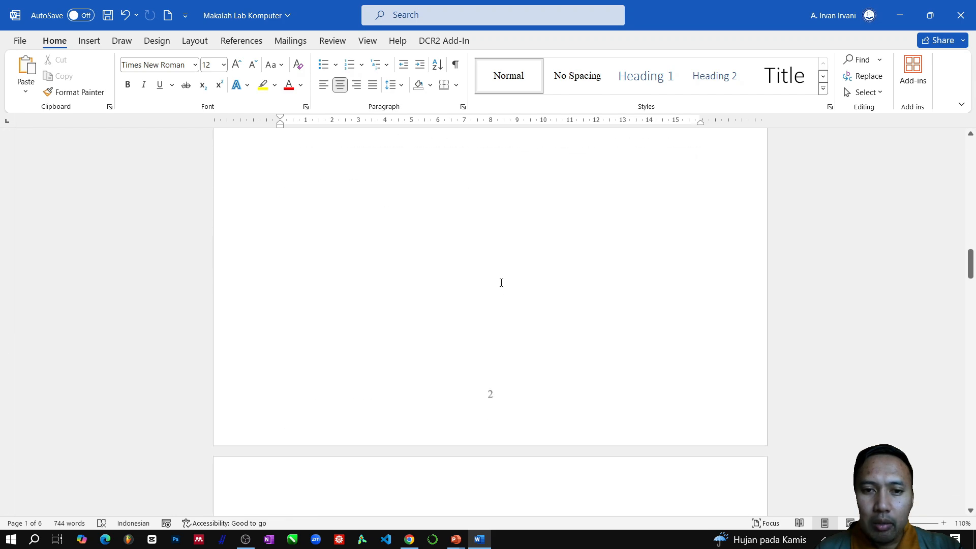
scroll(506, 279, down, 6)
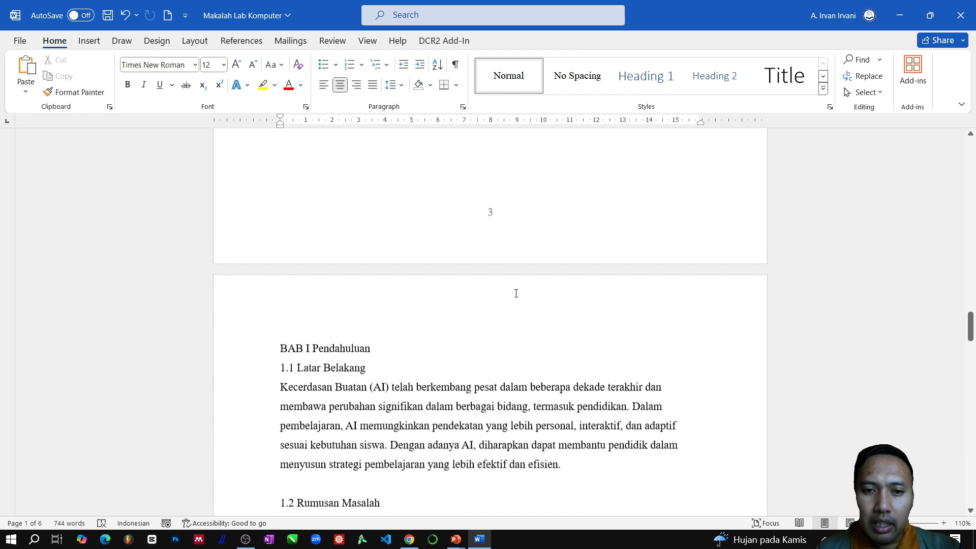
scroll(516, 289, up, 15)
scroll(559, 279, up, 15)
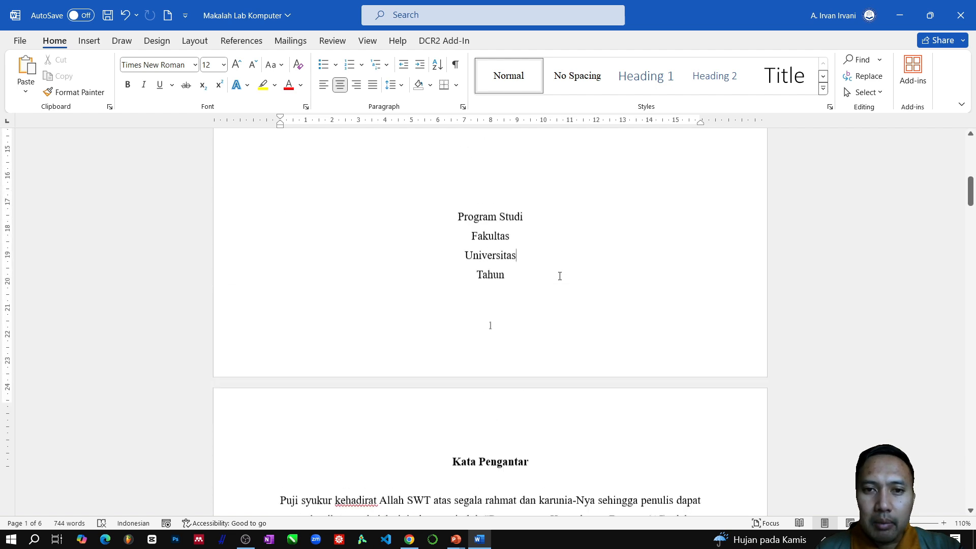
scroll(457, 334, down, 10)
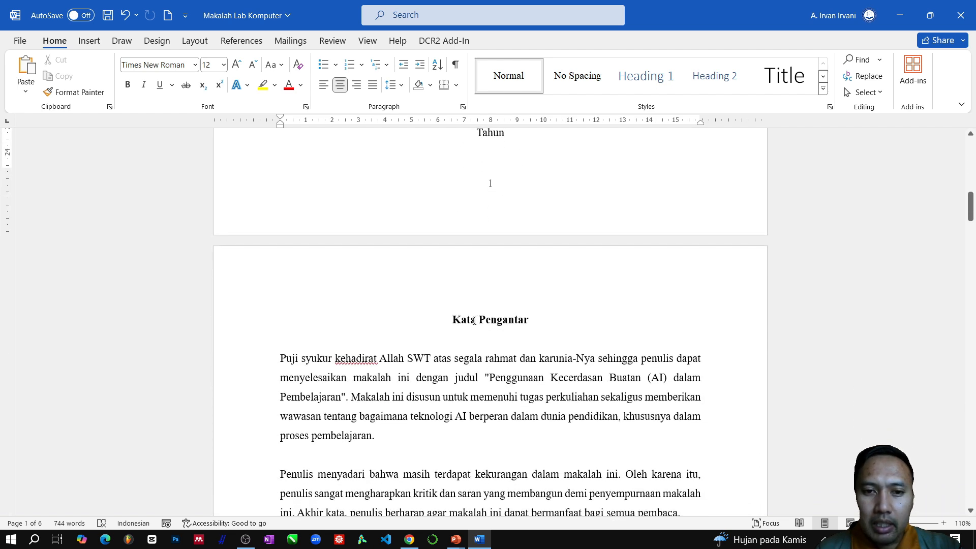
scroll(486, 327, down, 6)
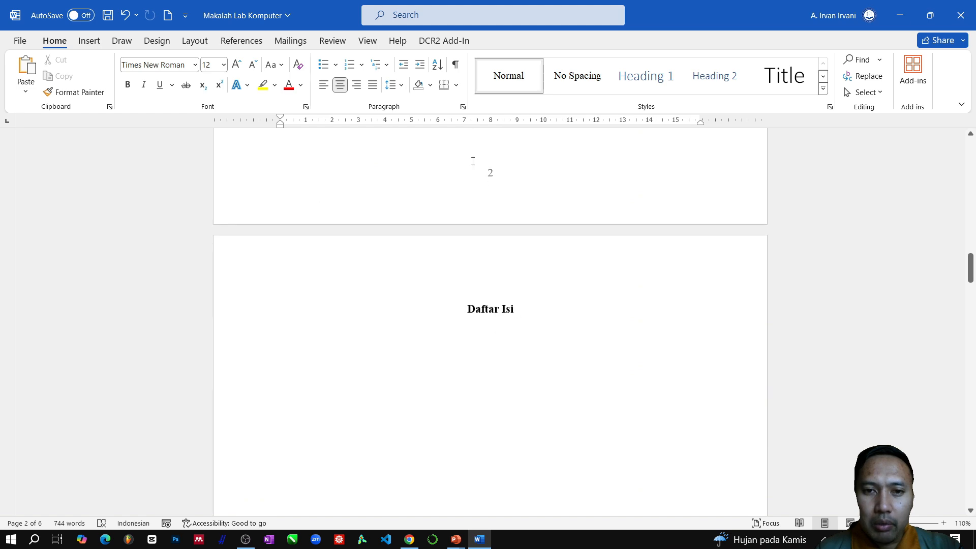
scroll(493, 208, down, 20)
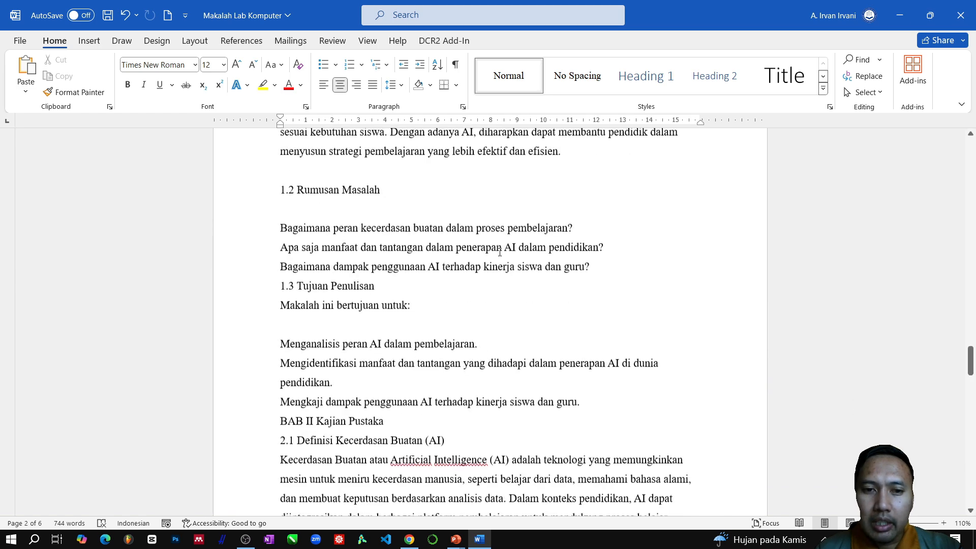
- Centre the "BAB I Pendahuluan" heading at the start of page 4
scroll(503, 248, up, 12)
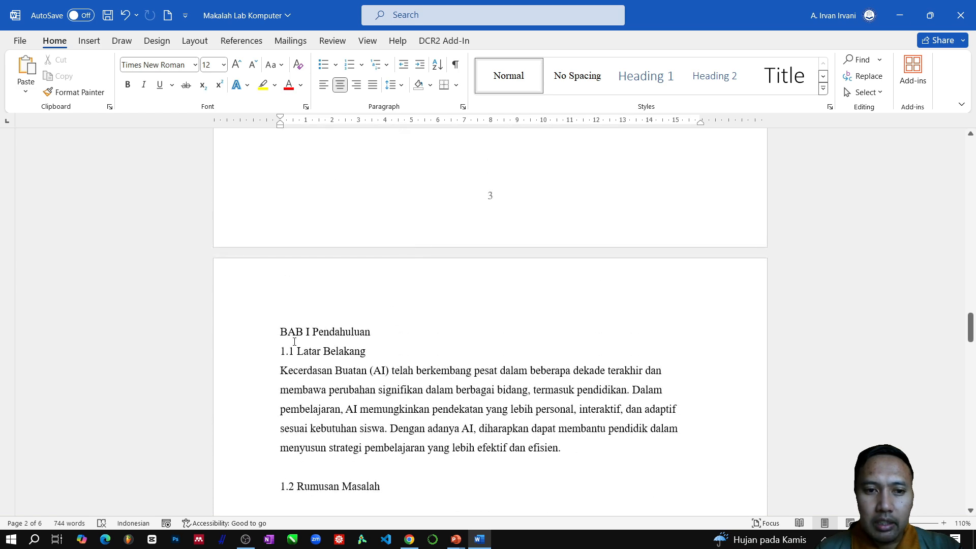
mouse_move(259, 341)
mouse_down()
mouse_move(252, 348)
mouse_move(256, 323)
mouse_up()
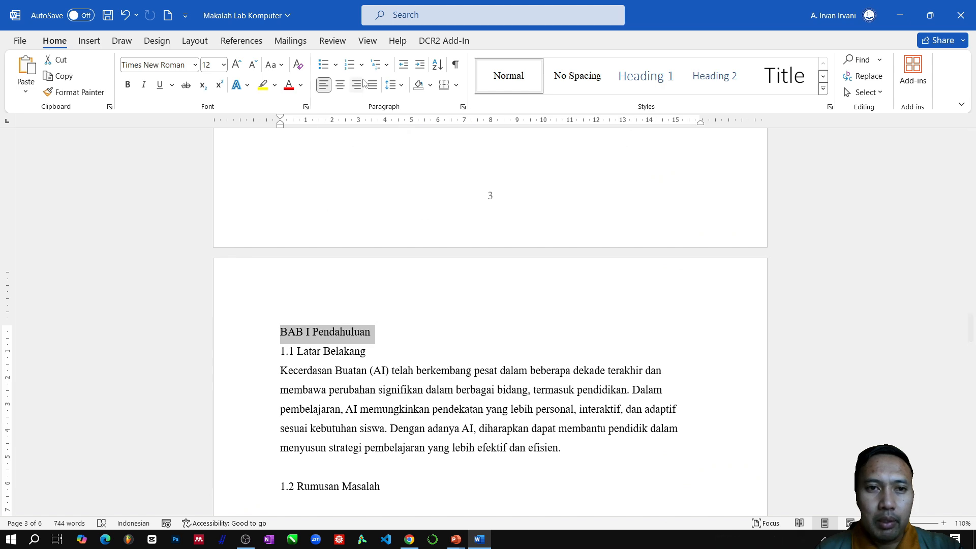
click(340, 85)
- Left-align the "Kata Pengantar" heading and remove the blank line before it so it sits directly below "Tahun" on the cover page
scroll(499, 389, down, 10)
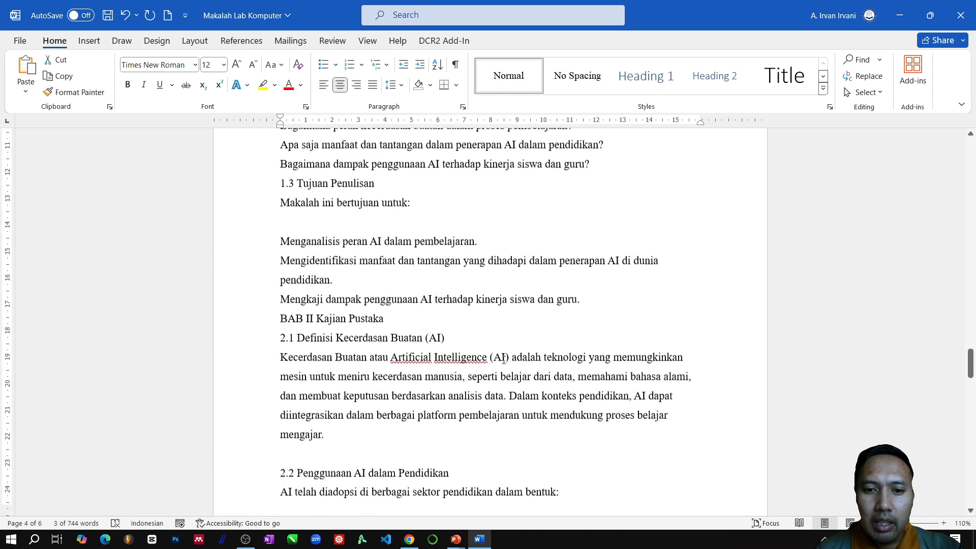
scroll(506, 412, down, 3)
scroll(493, 371, up, 8)
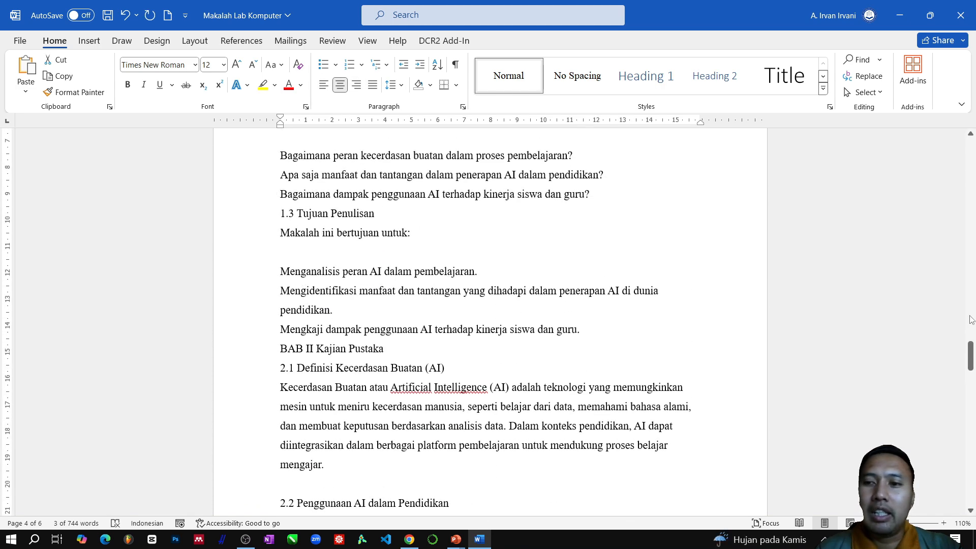
drag(971, 348, 970, 159)
scroll(605, 259, up, 1)
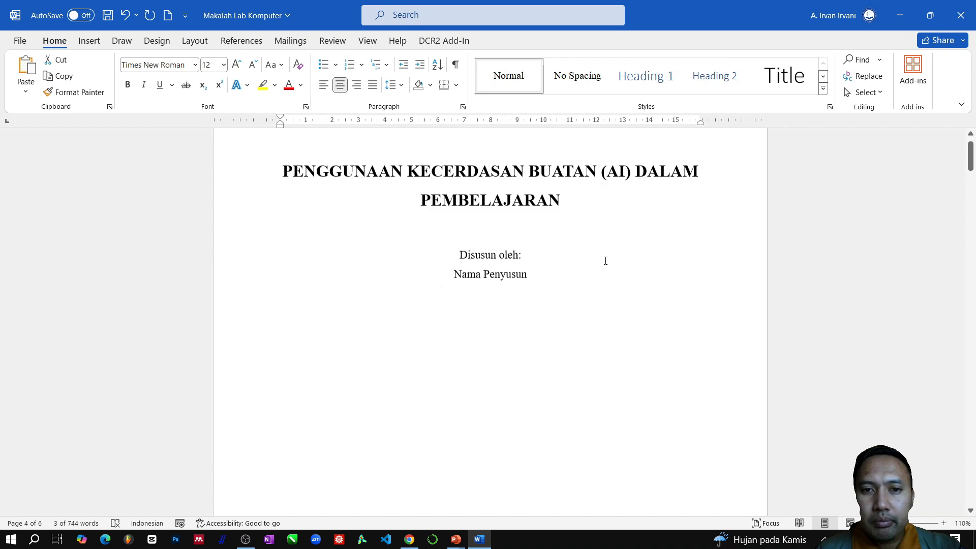
scroll(576, 265, down, 5)
scroll(576, 265, down, 8)
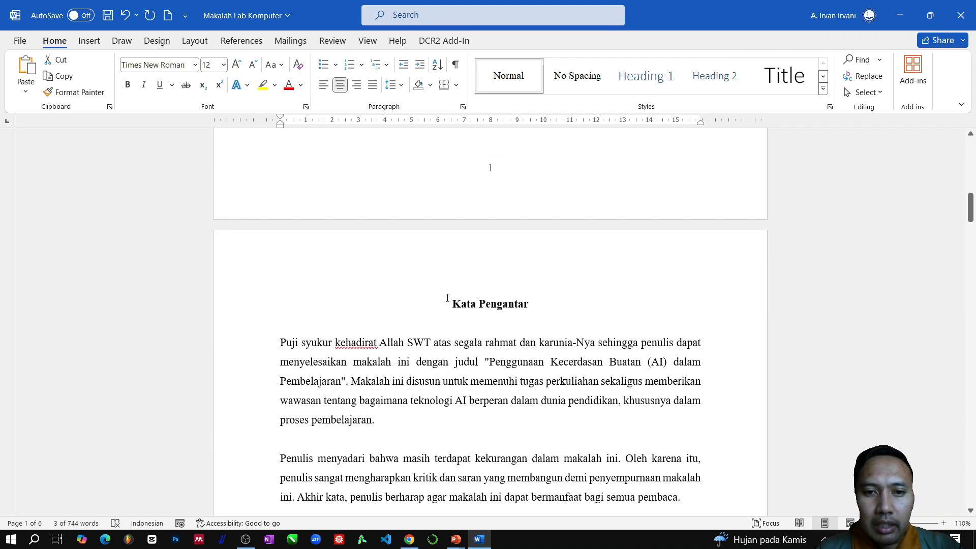
click(453, 304)
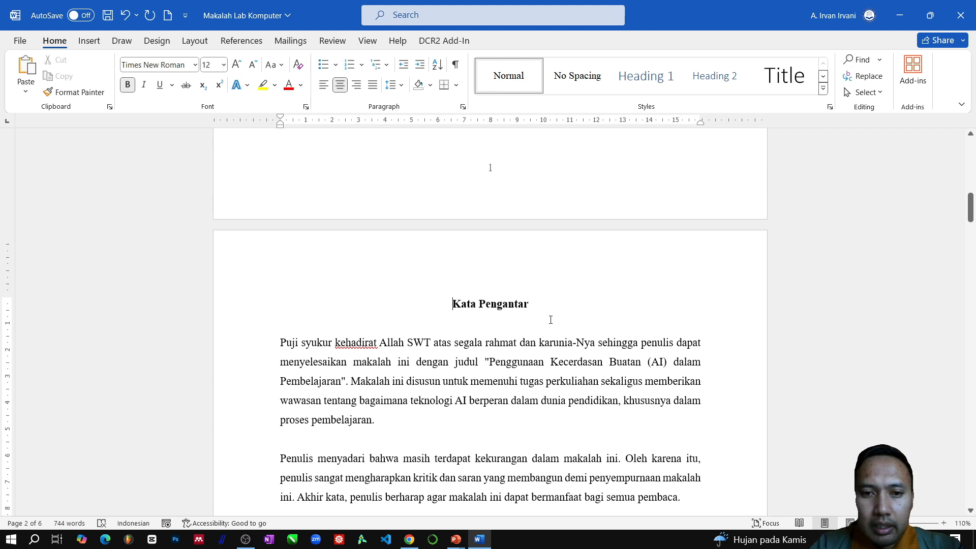
key(ctrl+l)
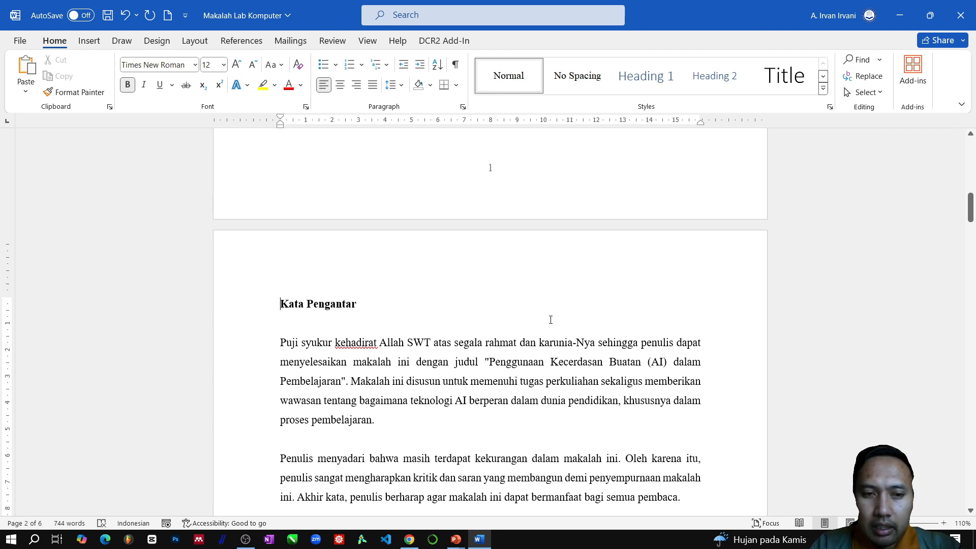
key(BackSpace)
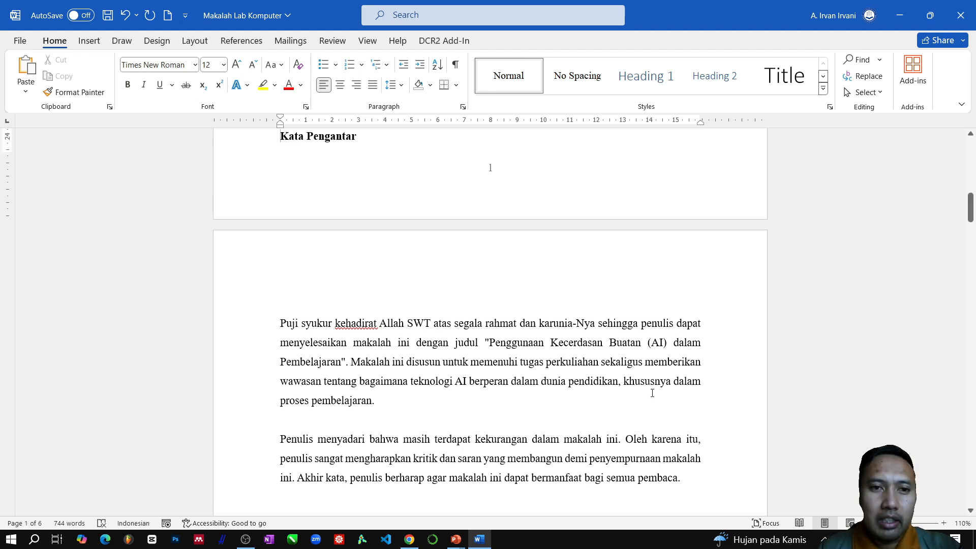
- Insert a Next Page section break directly before the "Kata Pengantar" heading on the cover page
scroll(649, 376, up, 2)
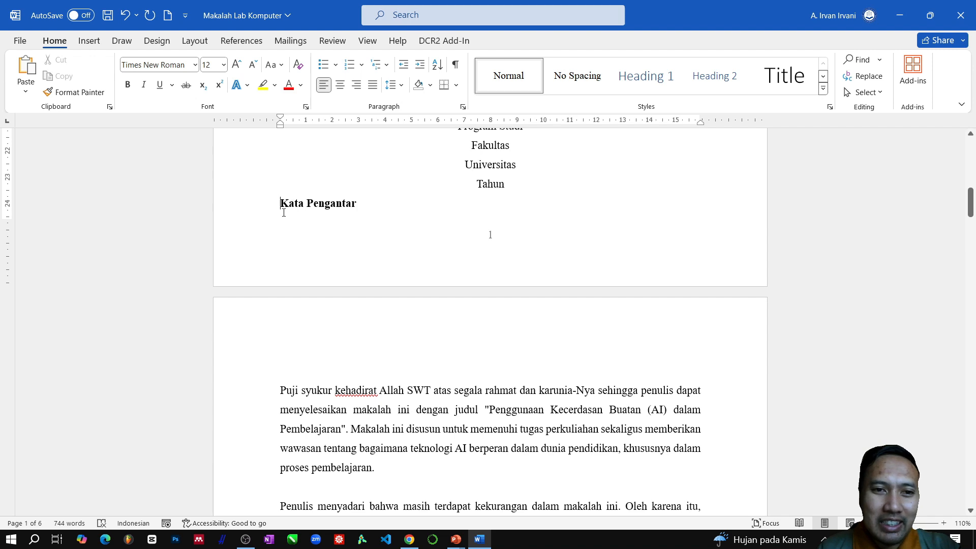
scroll(284, 212, up, 1)
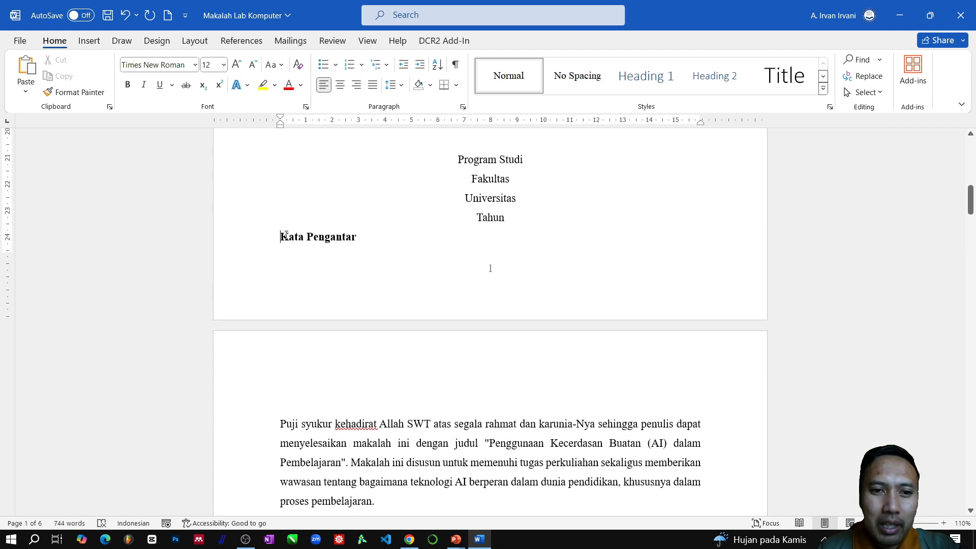
scroll(364, 207, up, 3)
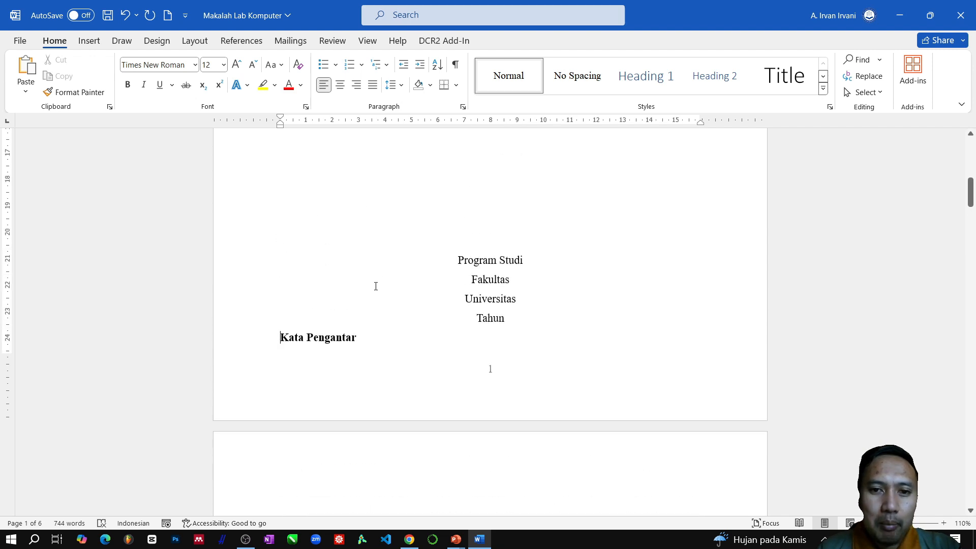
scroll(338, 284, up, 1)
scroll(358, 312, down, 3)
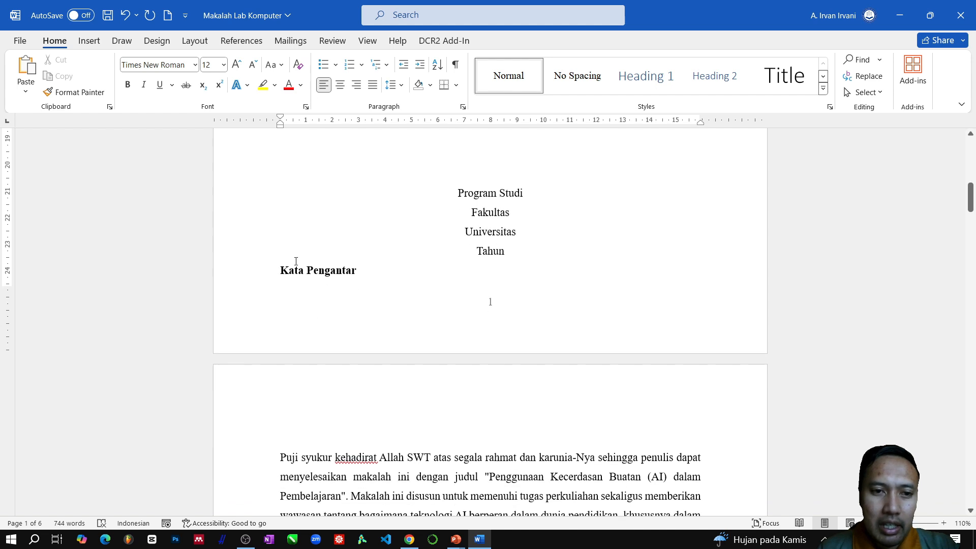
click(281, 271)
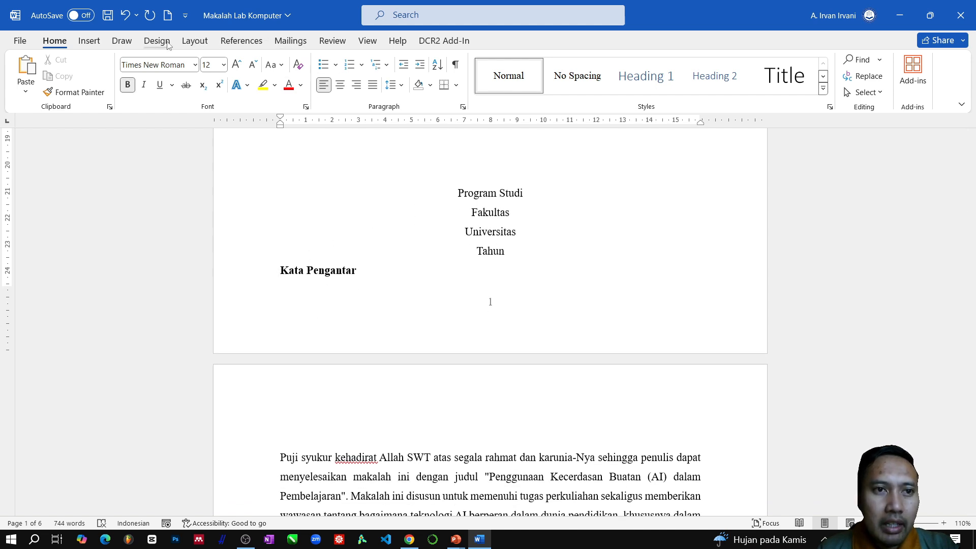
click(198, 46)
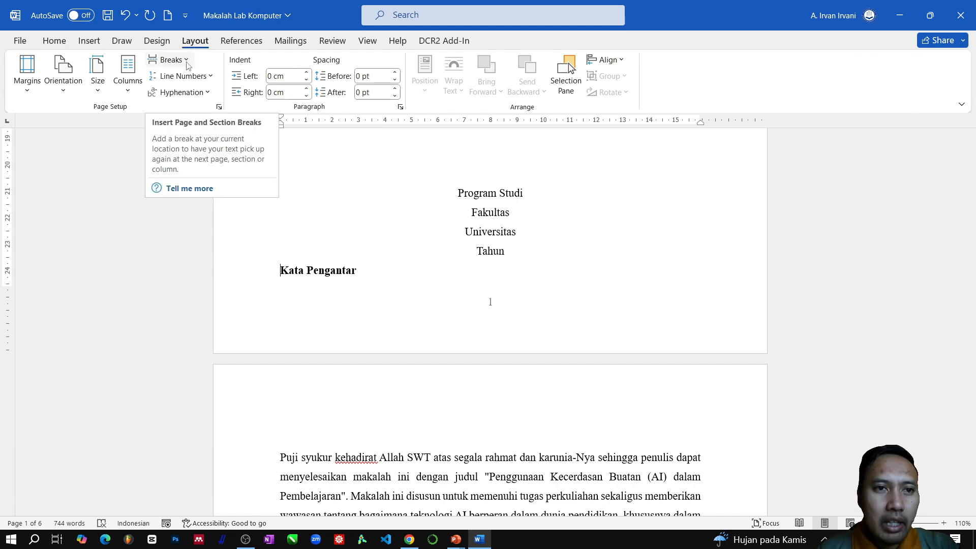
click(186, 62)
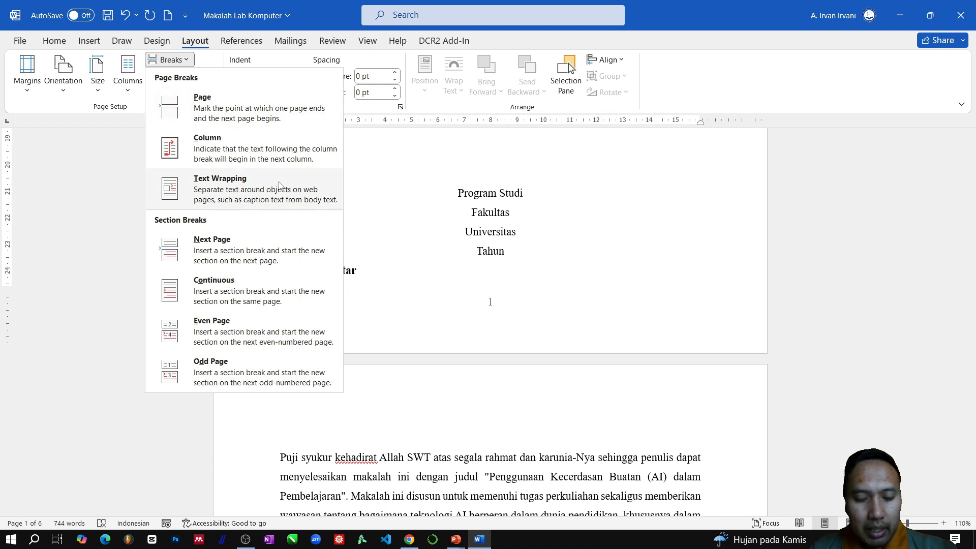
click(231, 262)
- Centre the "Kata Pengantar" heading on page 2 and look over the following pages up to BAB I
scroll(290, 268, down, 1)
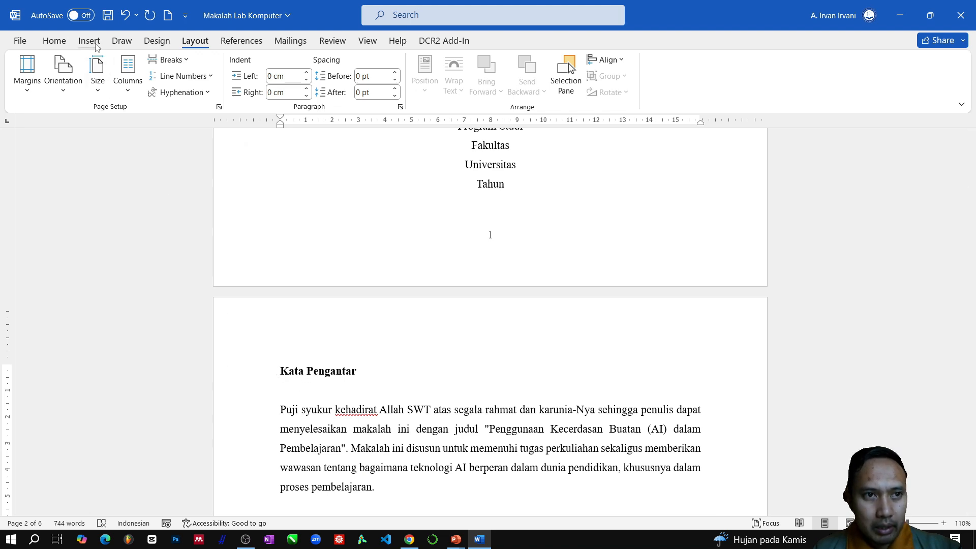
click(67, 42)
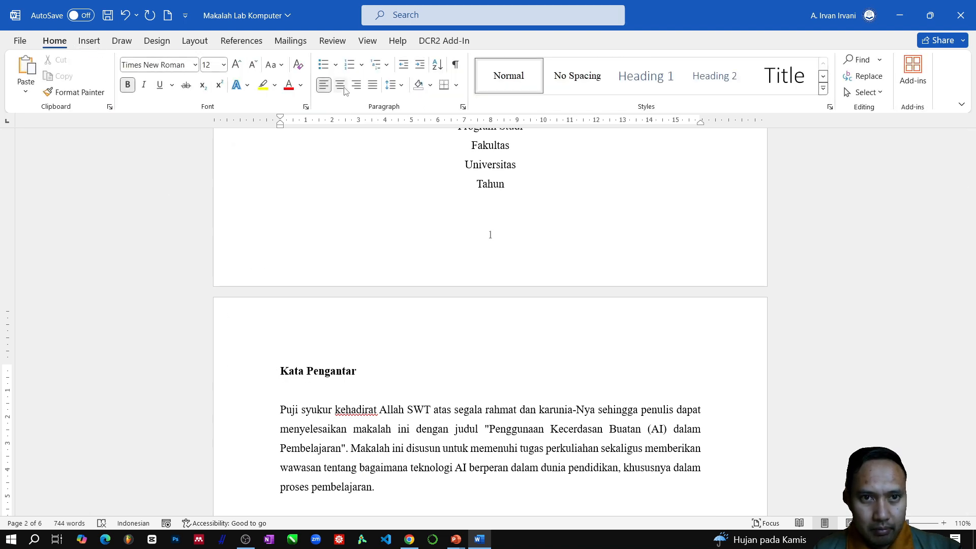
click(342, 86)
scroll(532, 330, down, 6)
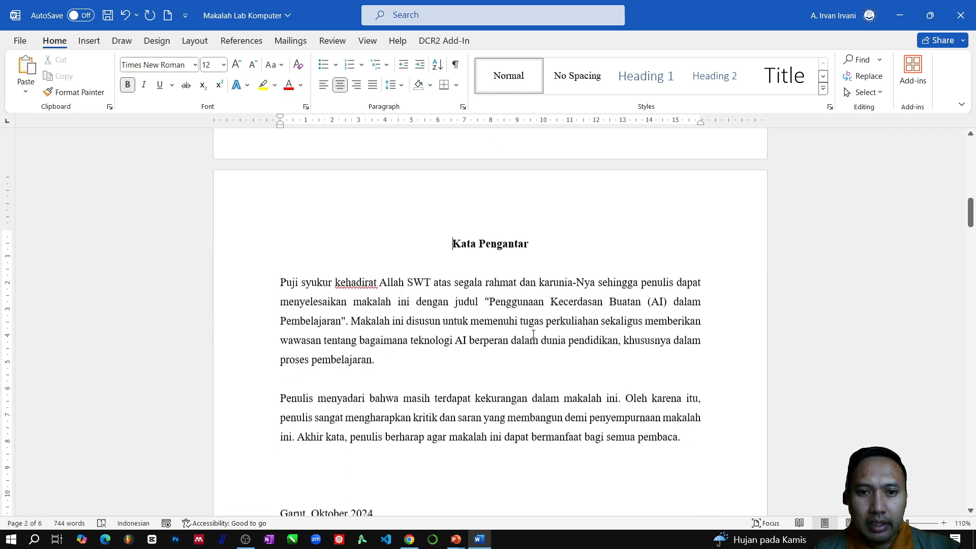
scroll(532, 330, down, 12)
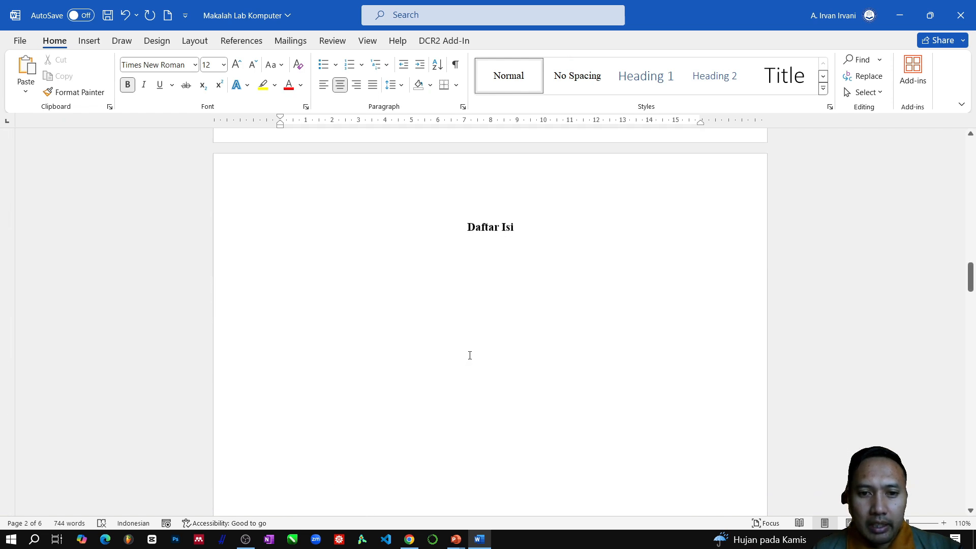
scroll(475, 325, down, 5)
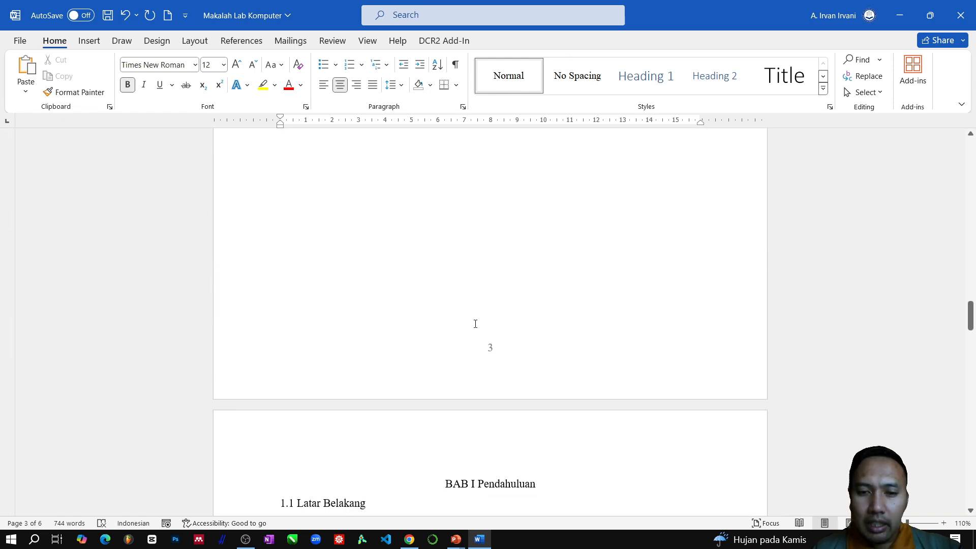
- Left-align the "BAB I Pendahuluan" heading and remove the break before it so it moves back to the end of page 3
scroll(476, 323, down, 3)
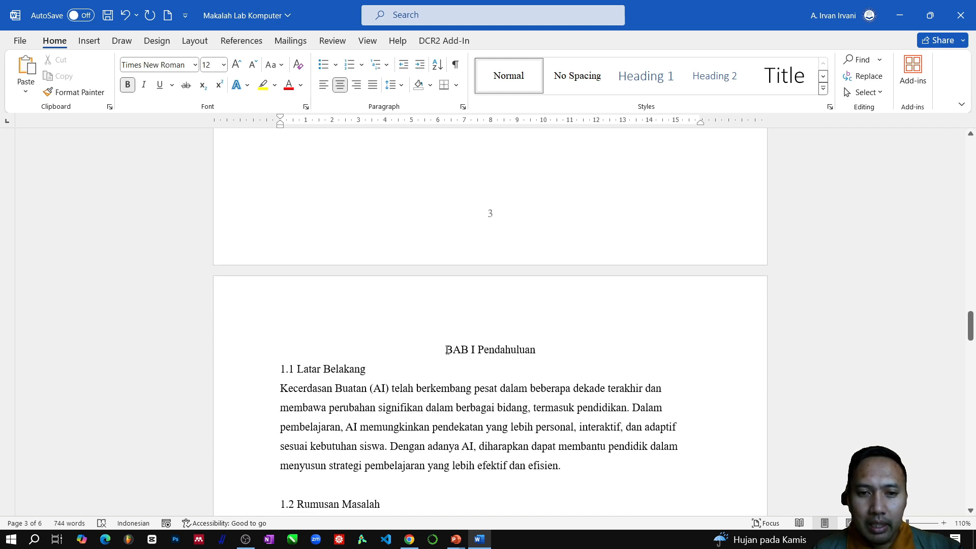
click(447, 350)
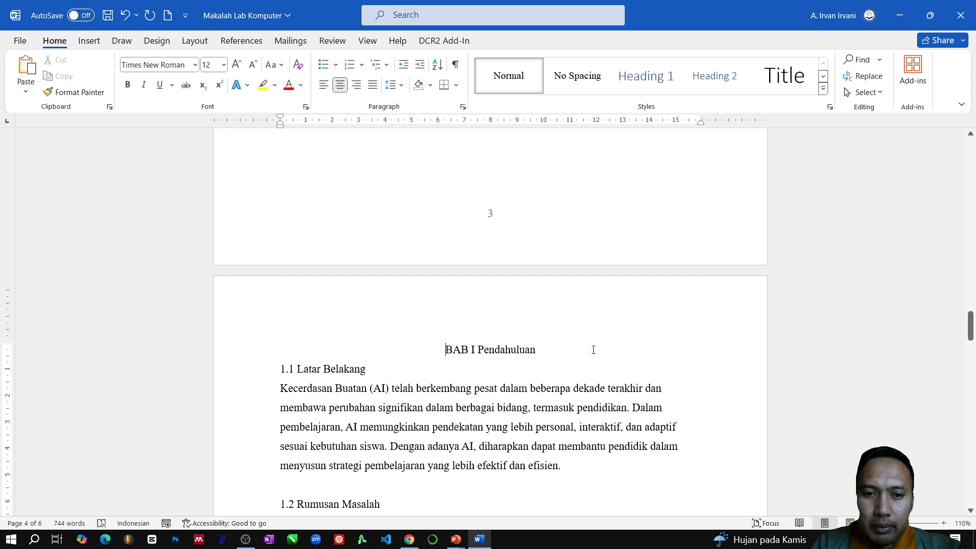
key(ctrl+l)
key(BackSpace)
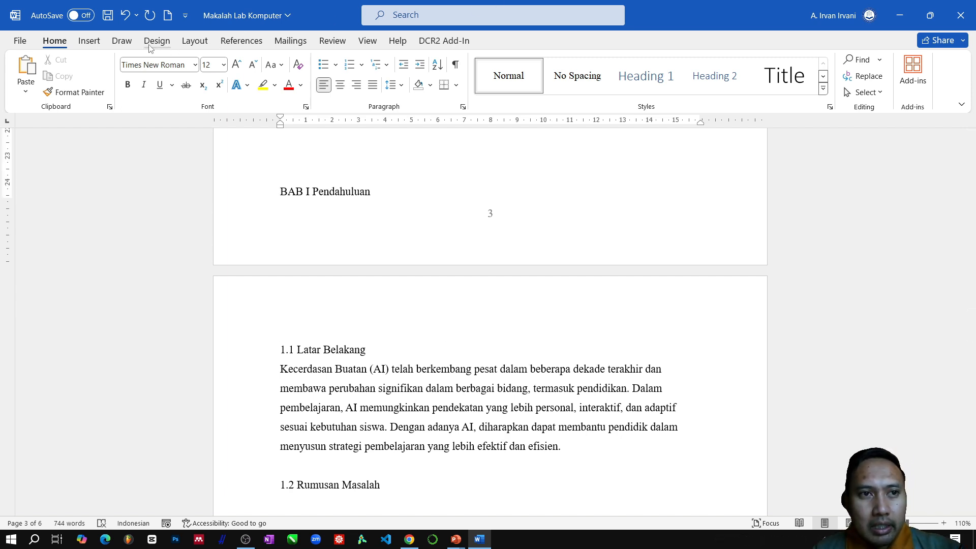
- Insert a Next Page section break directly before "BAB I Pendahuluan" and centre the heading on its new page
click(200, 44)
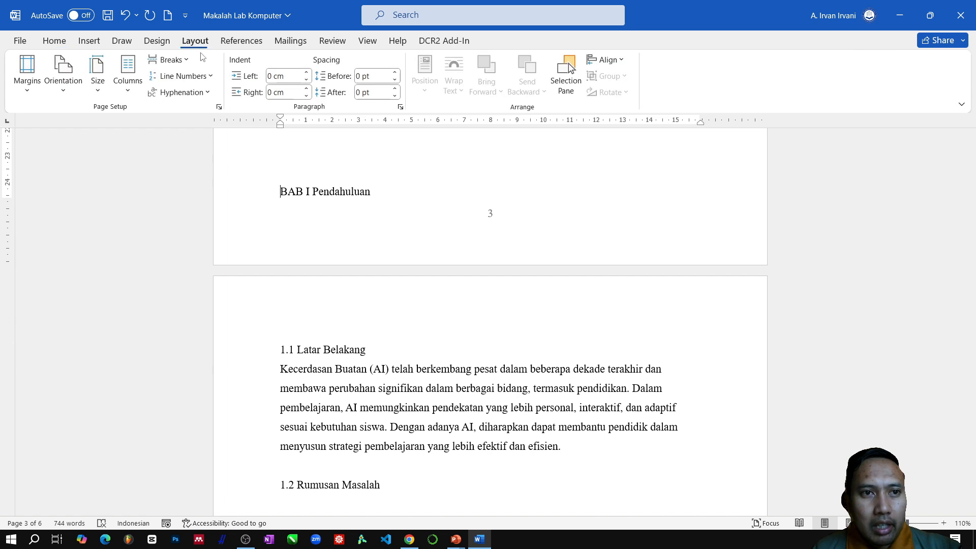
click(182, 61)
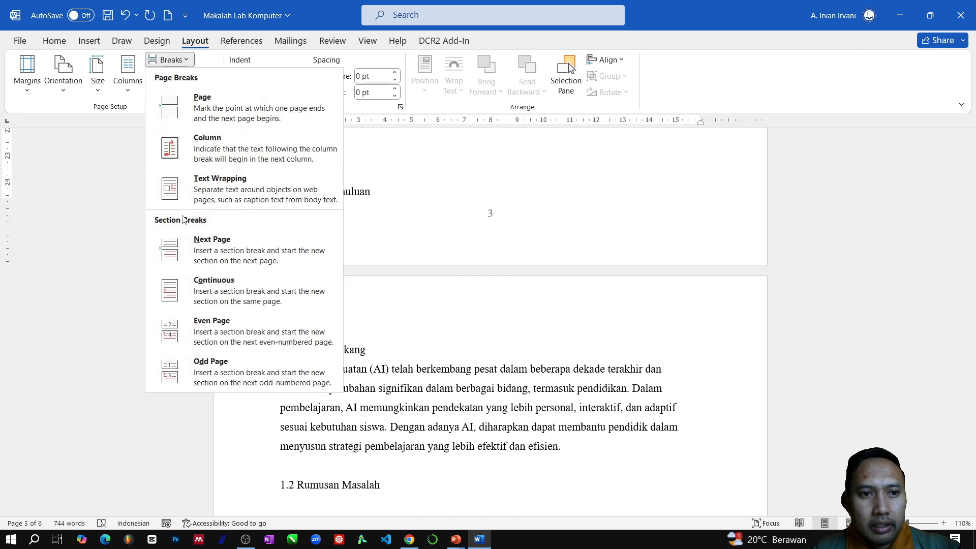
click(239, 260)
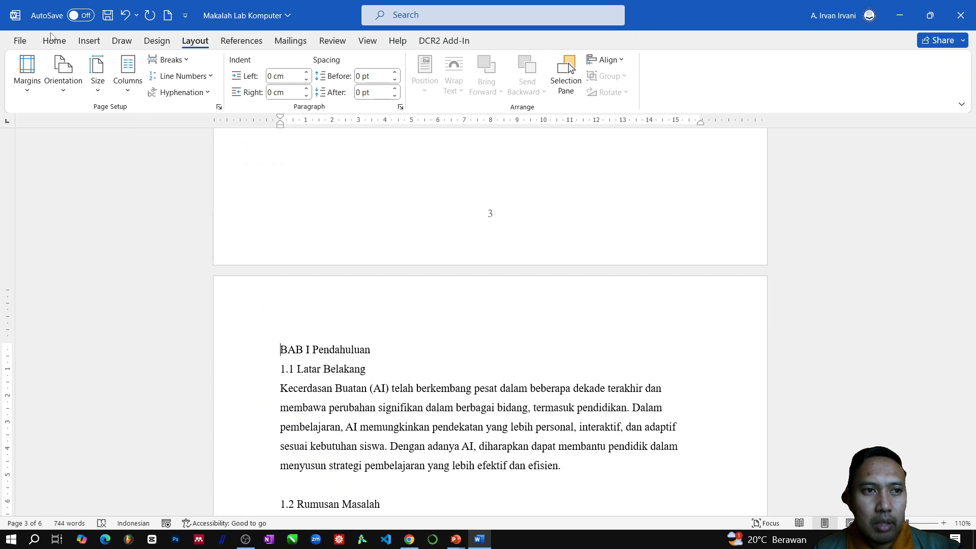
click(70, 44)
click(340, 86)
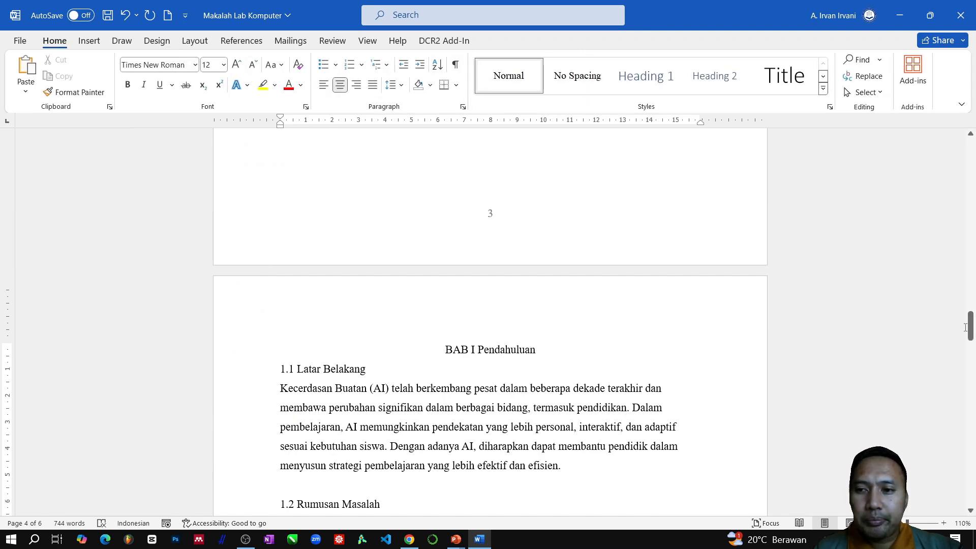
- Review the cover and "Kata Pengantar" pages, checking the page number at the bottom of the cover
drag(971, 325, 974, 143)
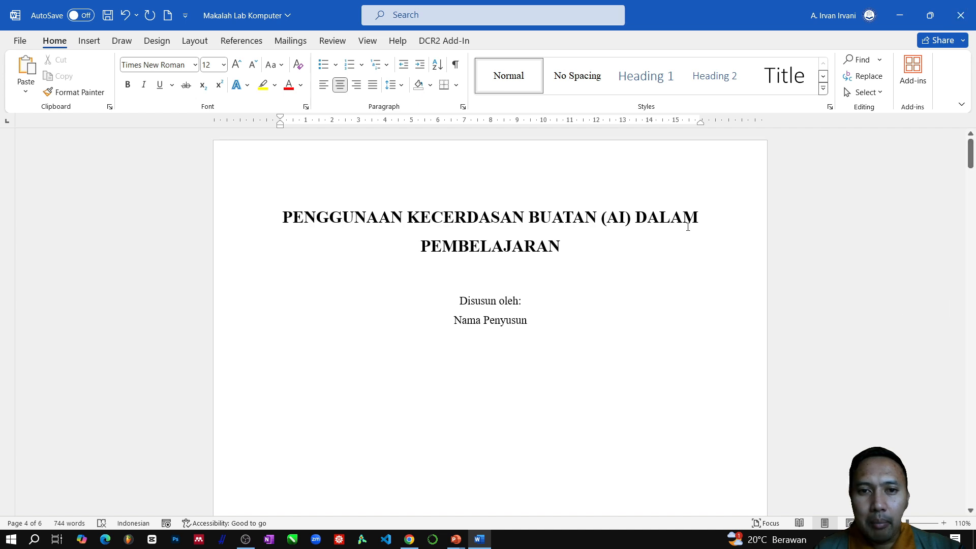
scroll(454, 247, down, 5)
scroll(454, 247, up, 5)
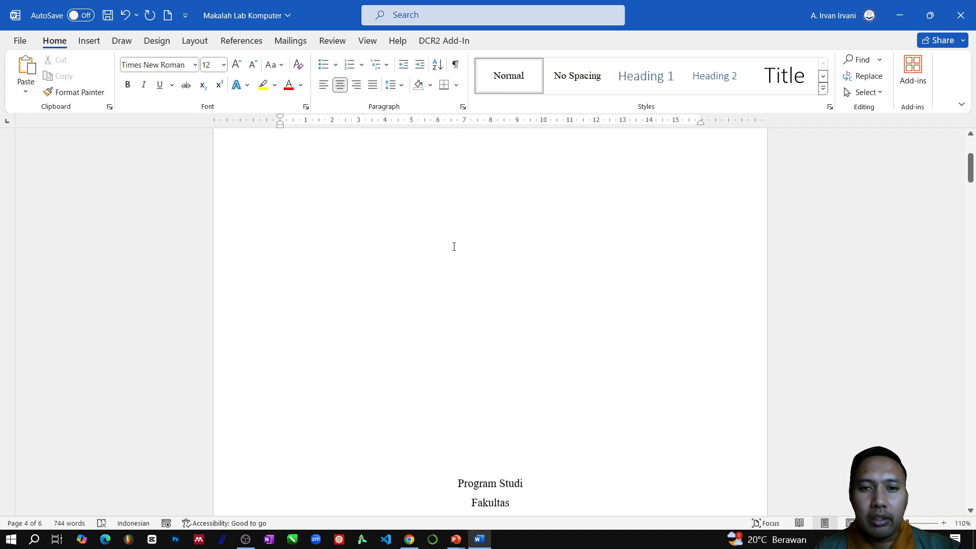
scroll(454, 248, down, 9)
scroll(454, 251, down, 3)
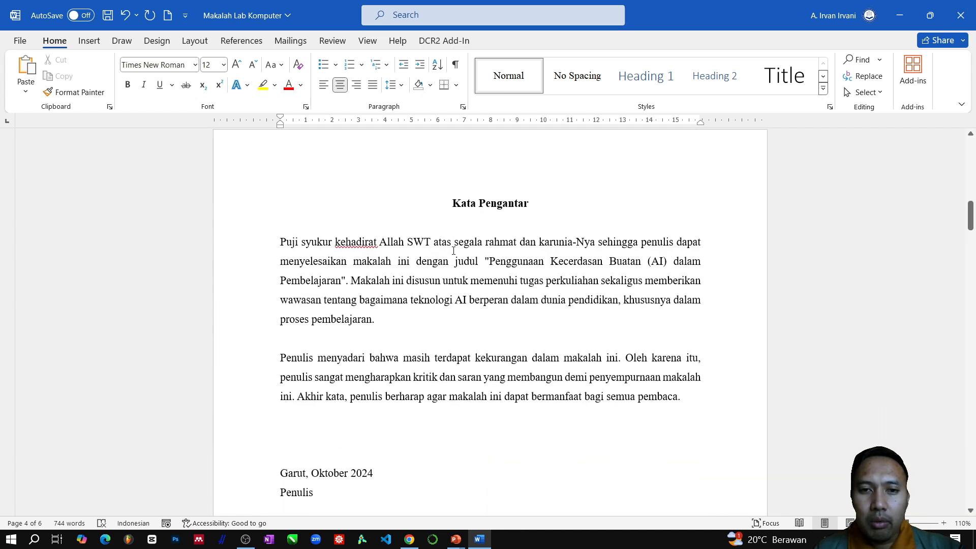
scroll(505, 375, down, 1)
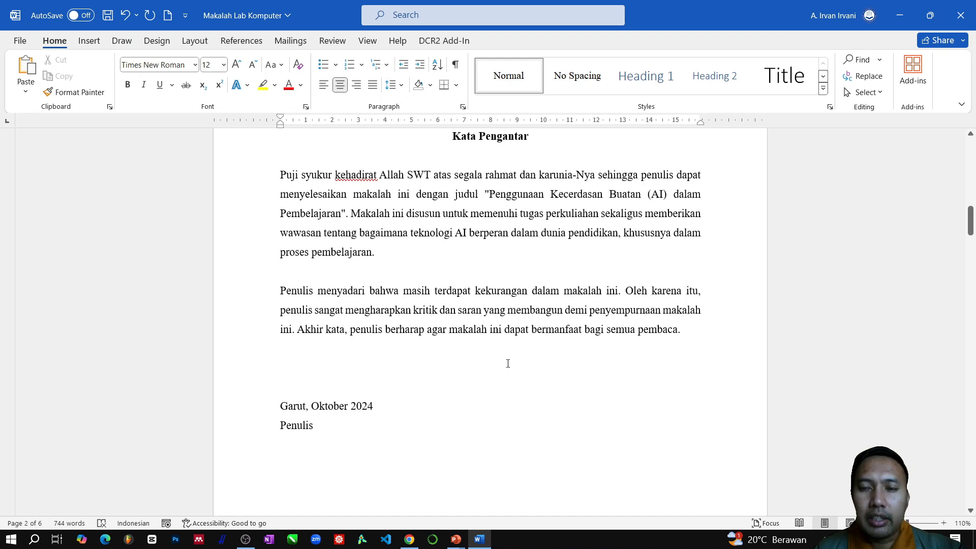
scroll(508, 361, up, 7)
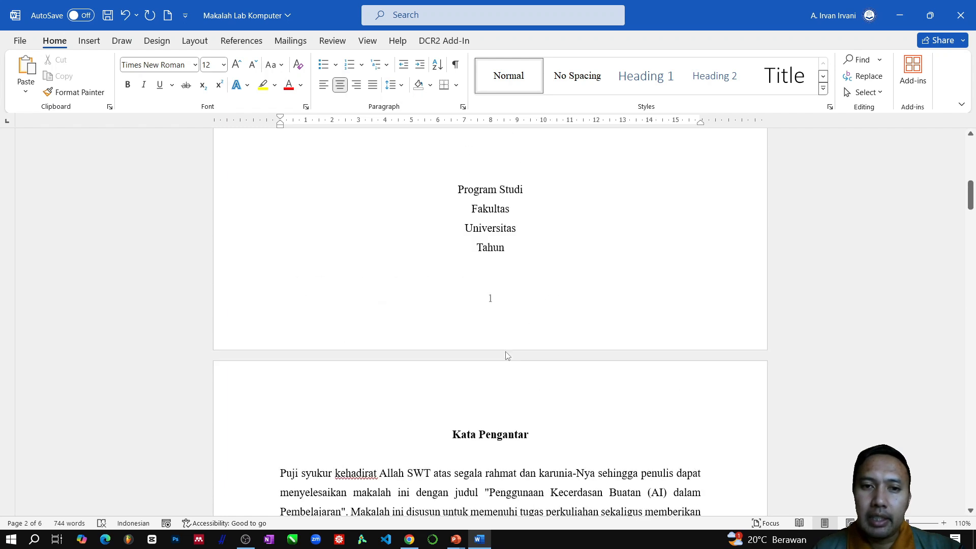
scroll(483, 323, down, 1)
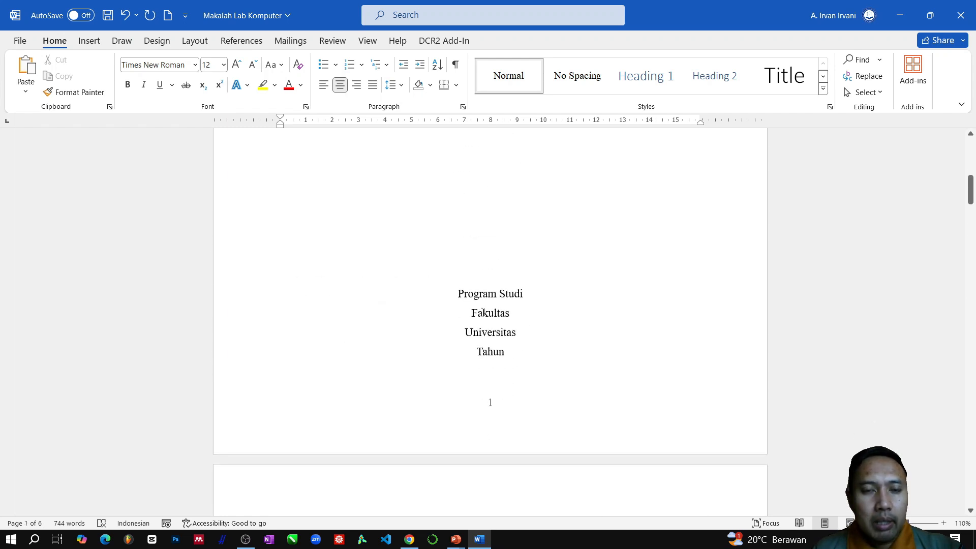
scroll(503, 376, up, 1)
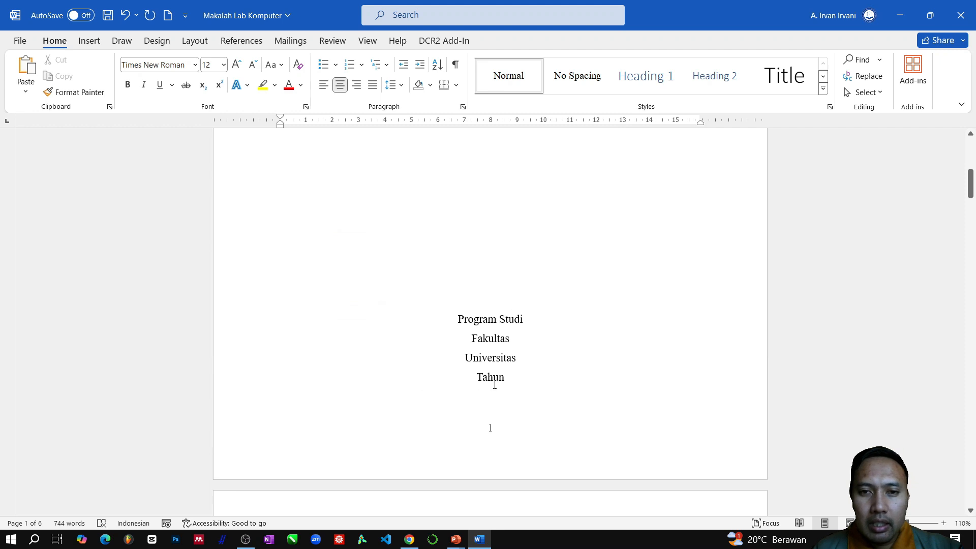
scroll(505, 389, down, 1)
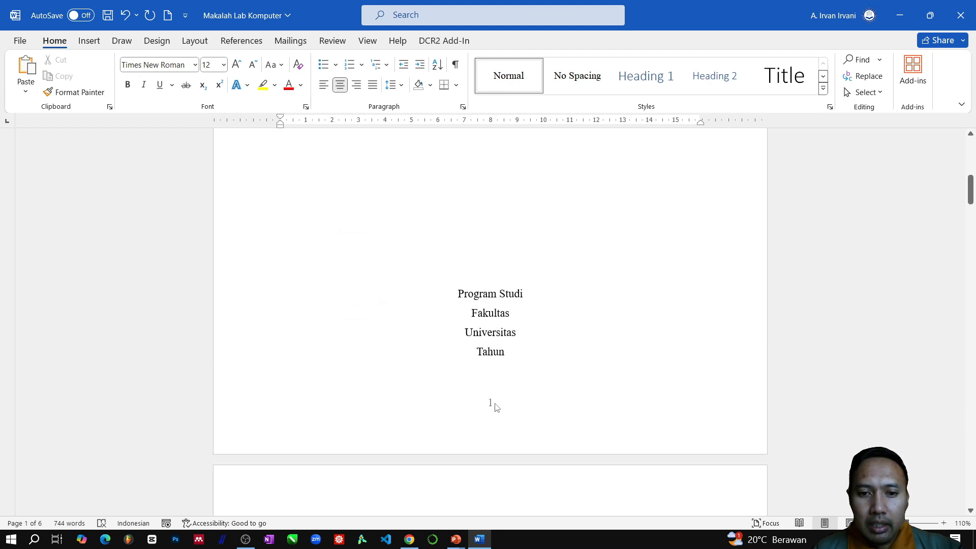
- Open the cover page's footer and turn on Different First Page for section 1
double_click(496, 407)
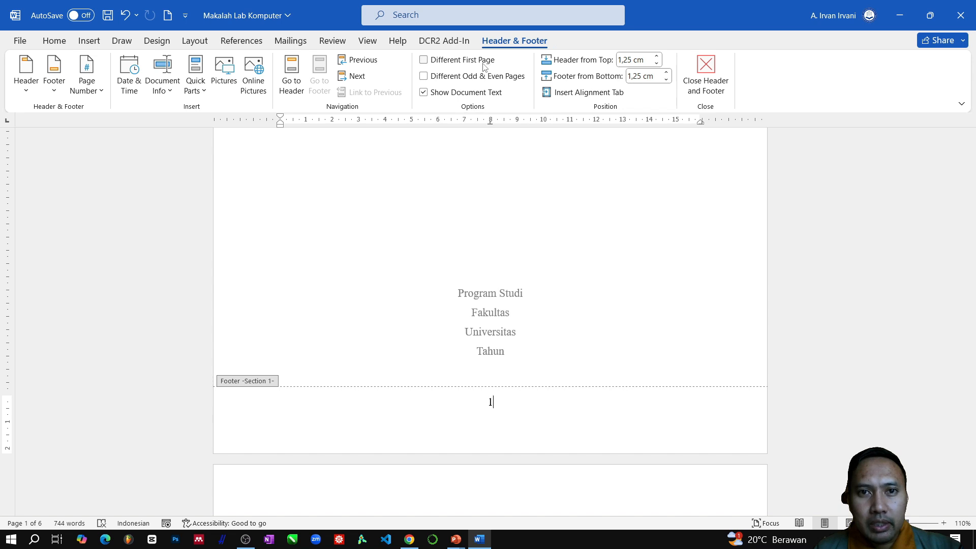
click(424, 60)
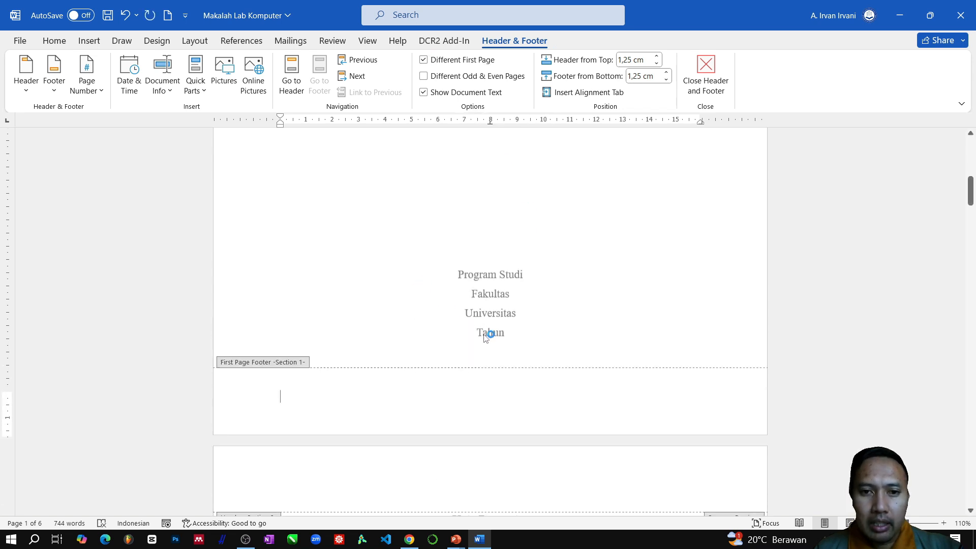
scroll(509, 317, down, 4)
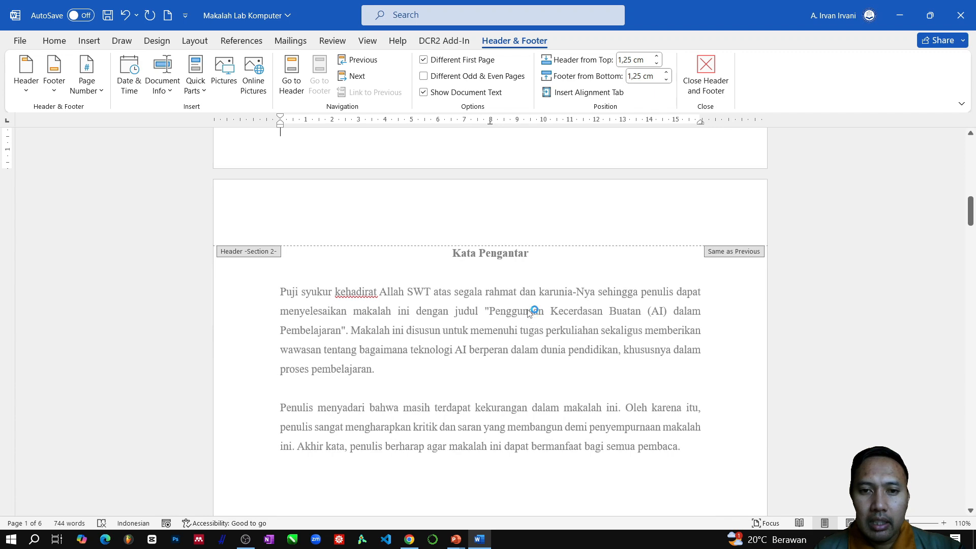
scroll(533, 311, up, 3)
- Format the section 2 footer page numbers as i, ii, iii, … starting at ii
scroll(539, 293, down, 2)
scroll(538, 293, down, 9)
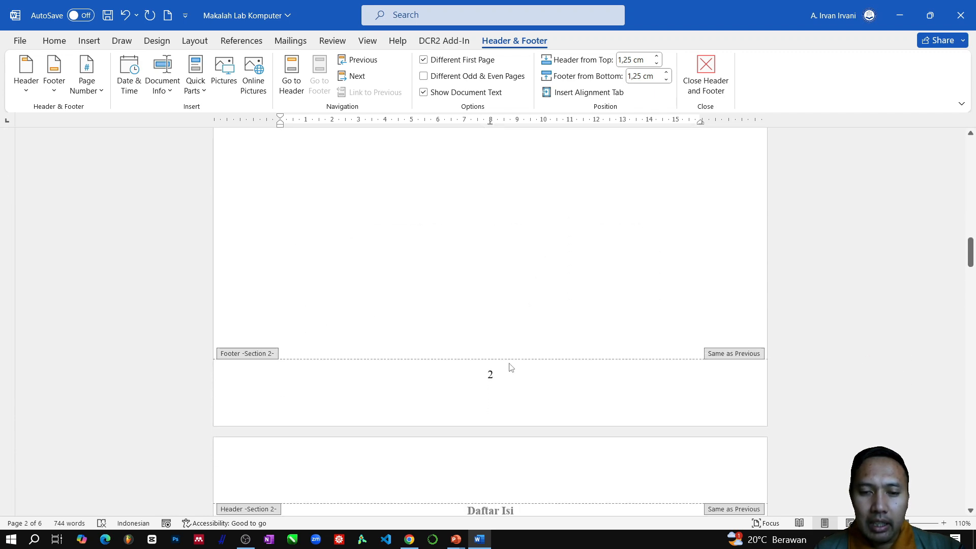
click(505, 379)
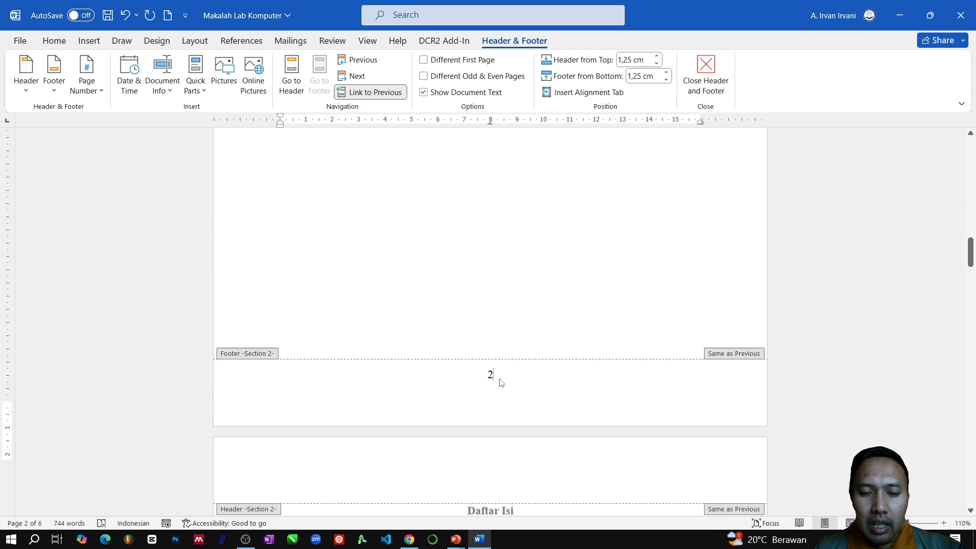
scroll(504, 409, up, 1)
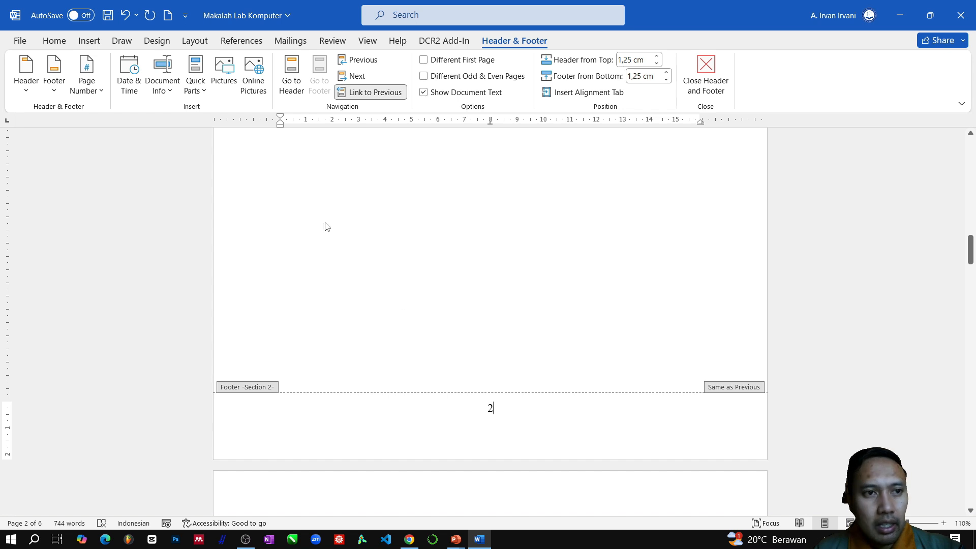
click(100, 95)
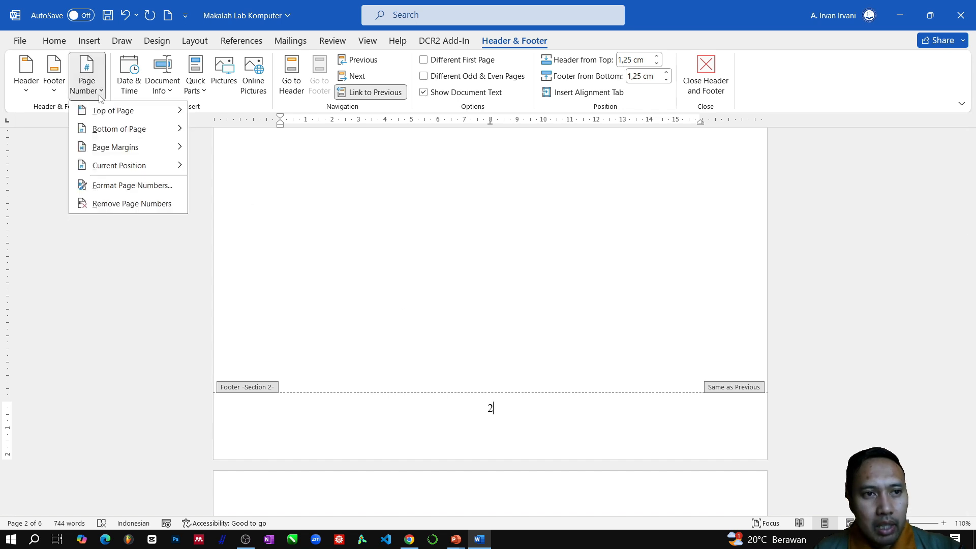
click(116, 186)
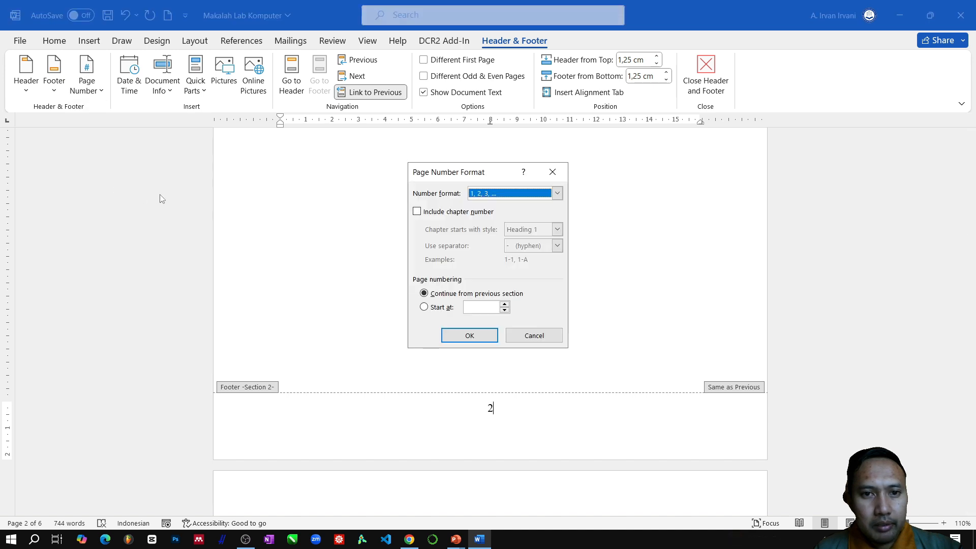
click(558, 194)
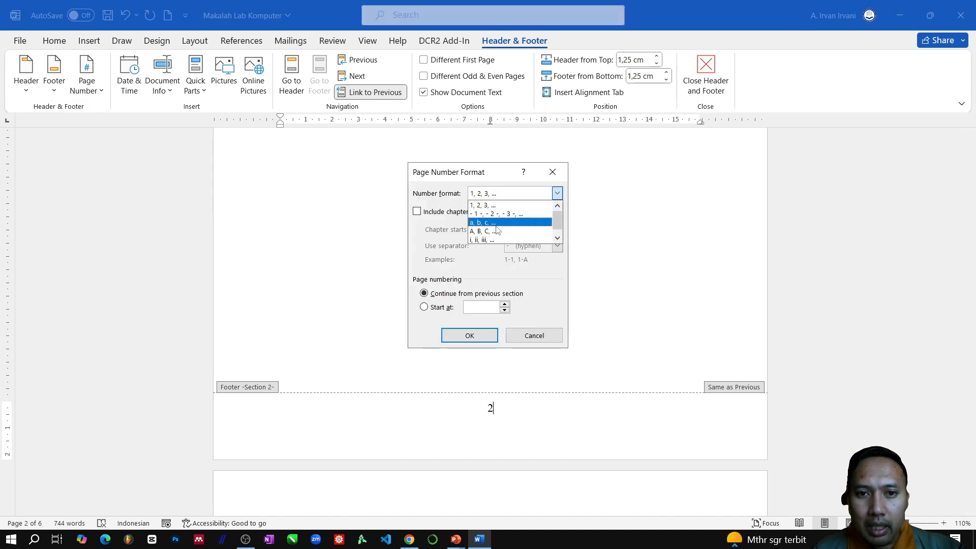
scroll(504, 227, down, 1)
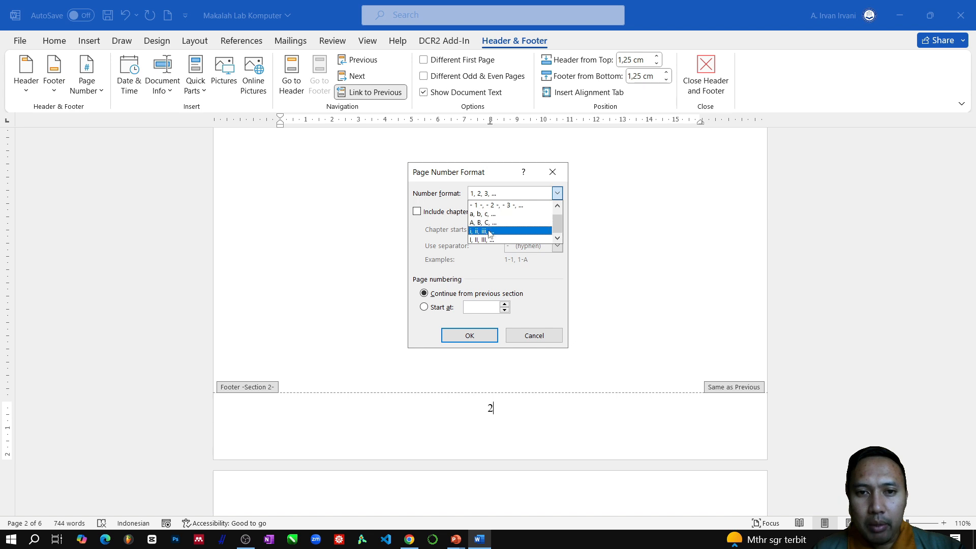
click(495, 233)
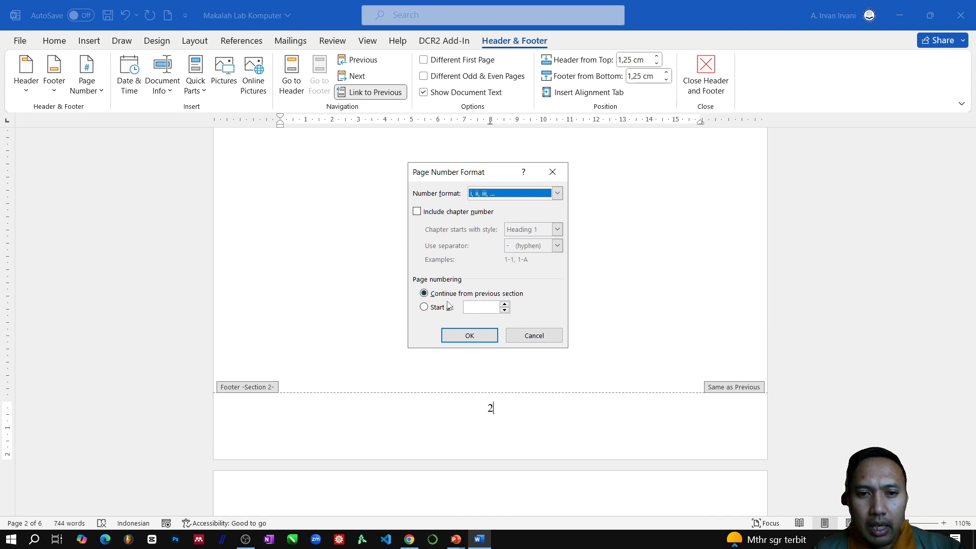
click(424, 308)
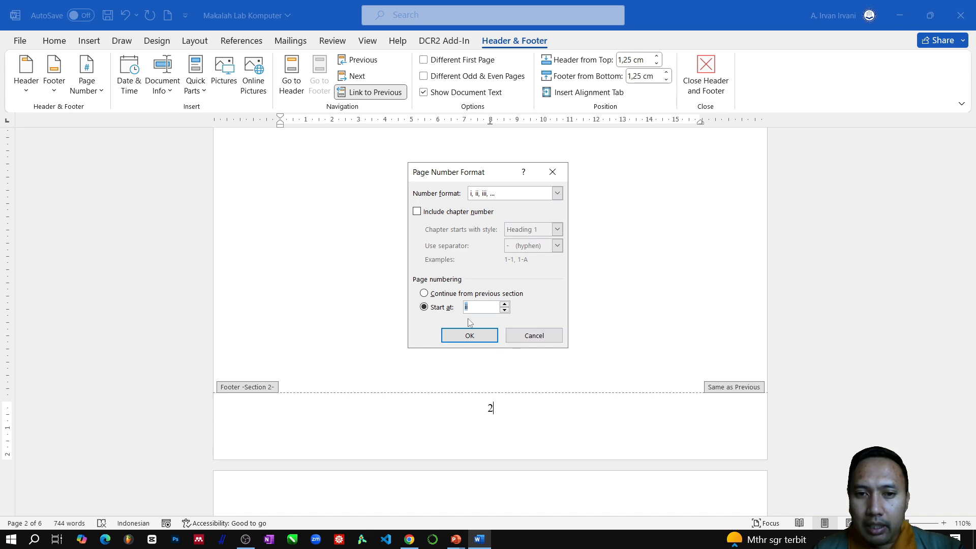
click(472, 339)
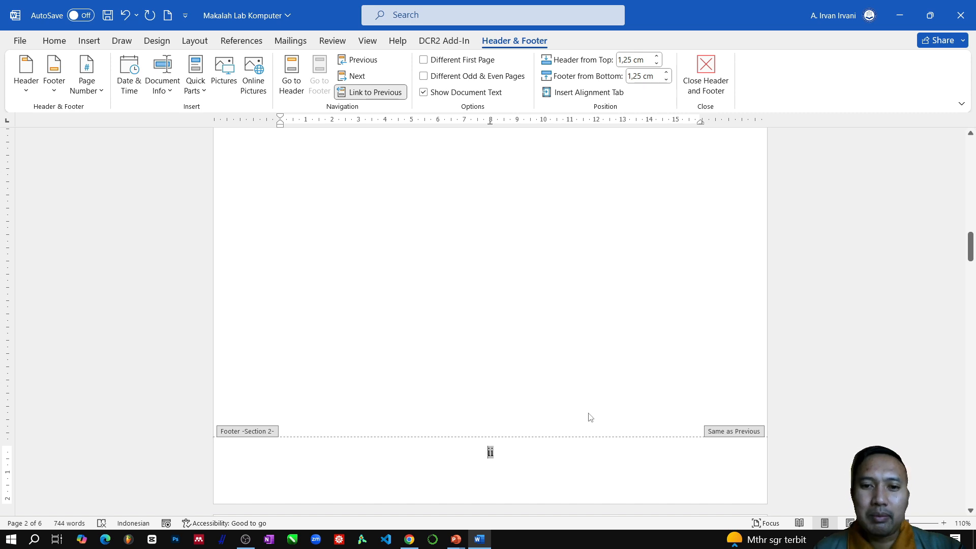
- Check the footer page numbers from the cover through "Kata Pengantar", "Daftar Isi" and the first BAB I page
scroll(517, 421, up, 10)
scroll(520, 417, up, 3)
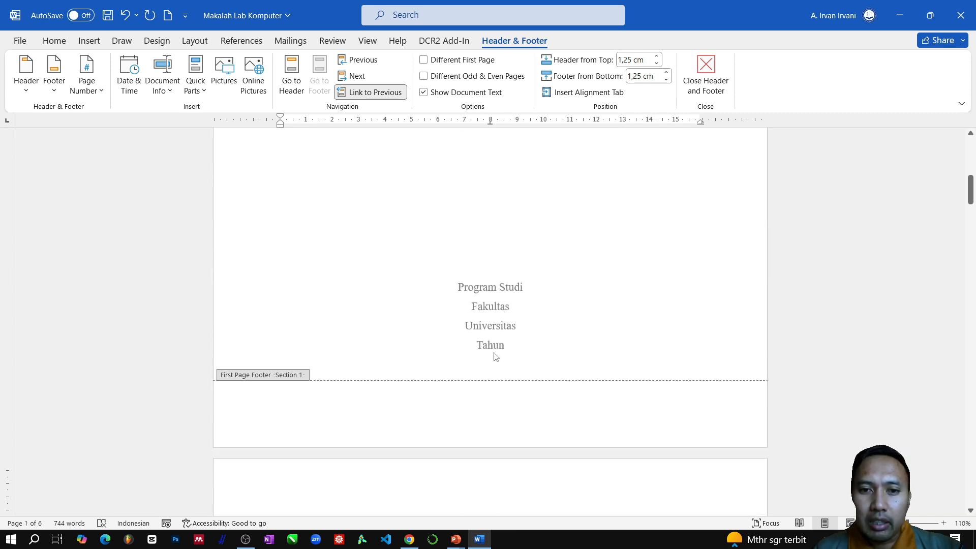
scroll(459, 381, down, 12)
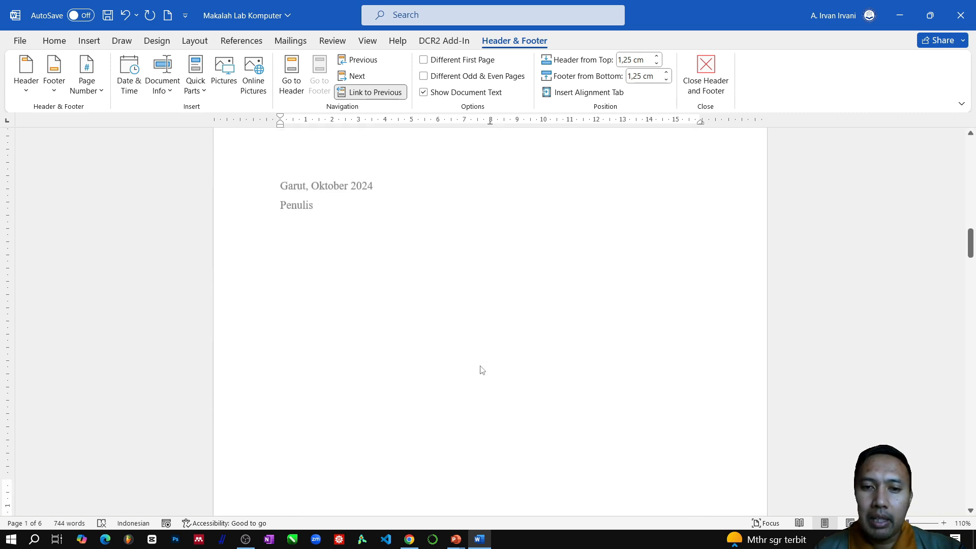
scroll(516, 368, down, 3)
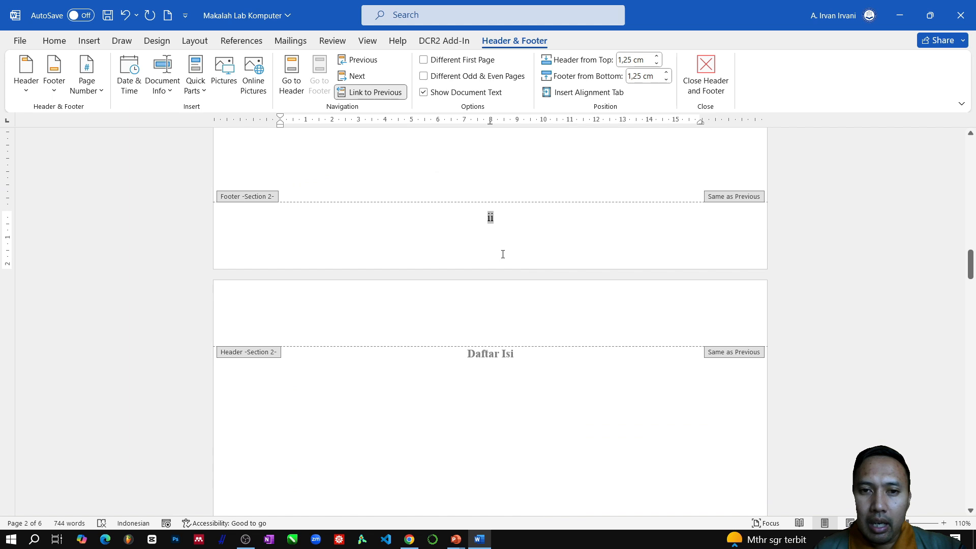
scroll(503, 244, down, 13)
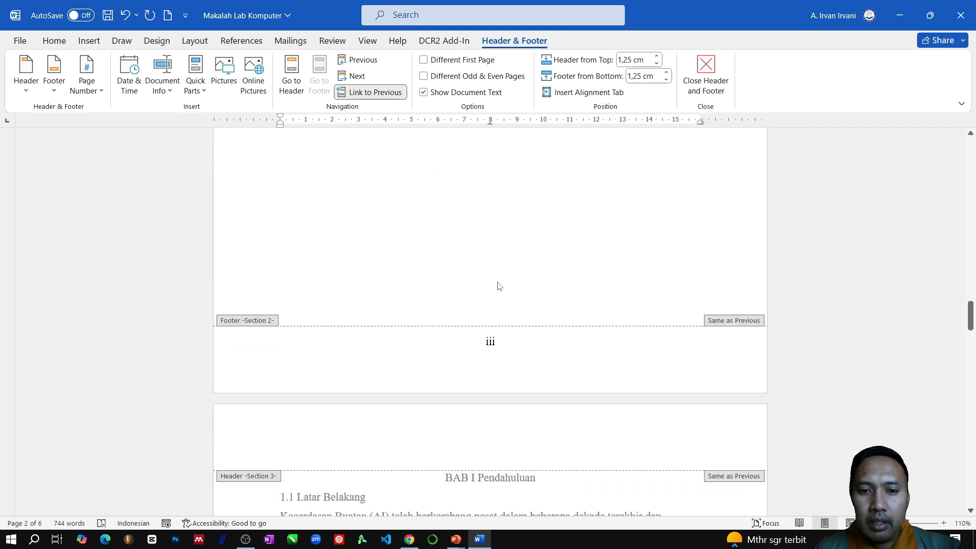
scroll(503, 304, down, 14)
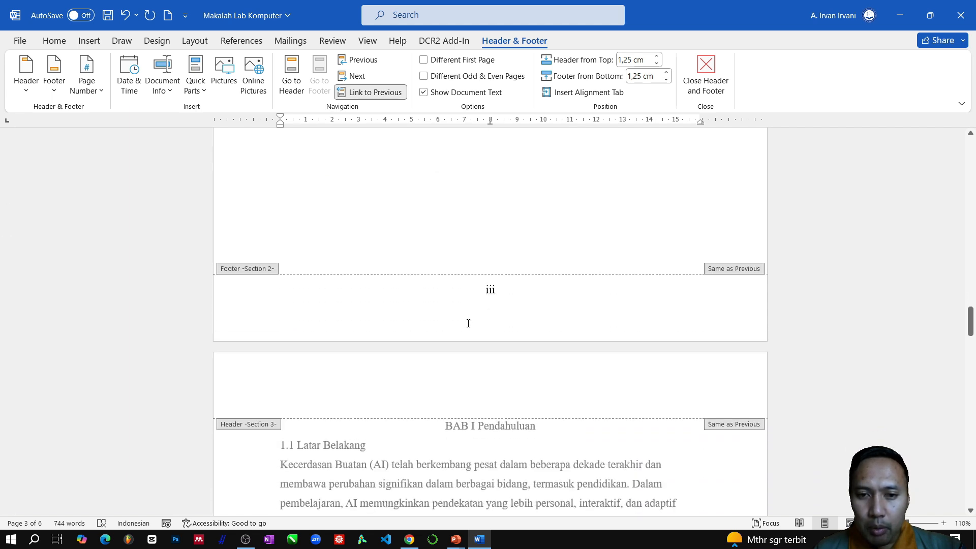
scroll(486, 312, down, 4)
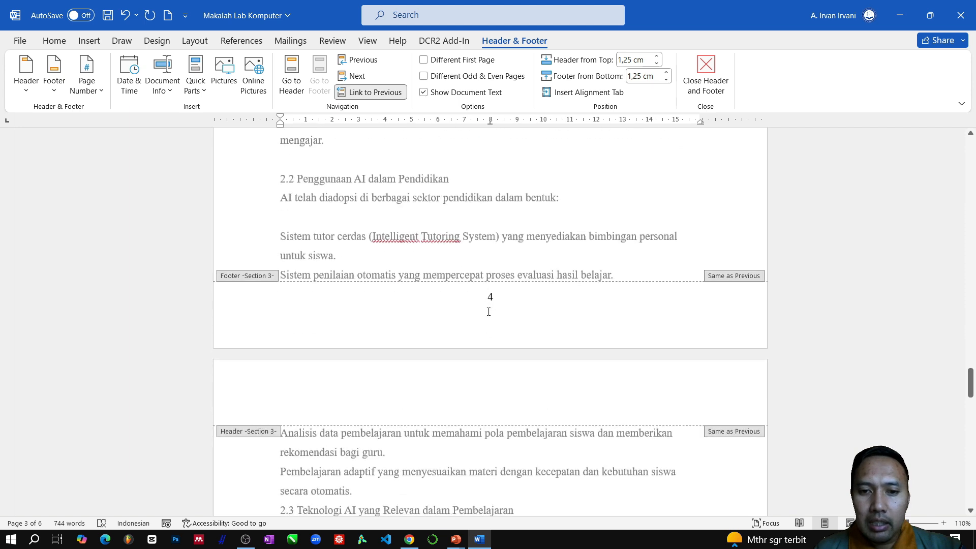
scroll(491, 336, up, 7)
scroll(498, 359, down, 5)
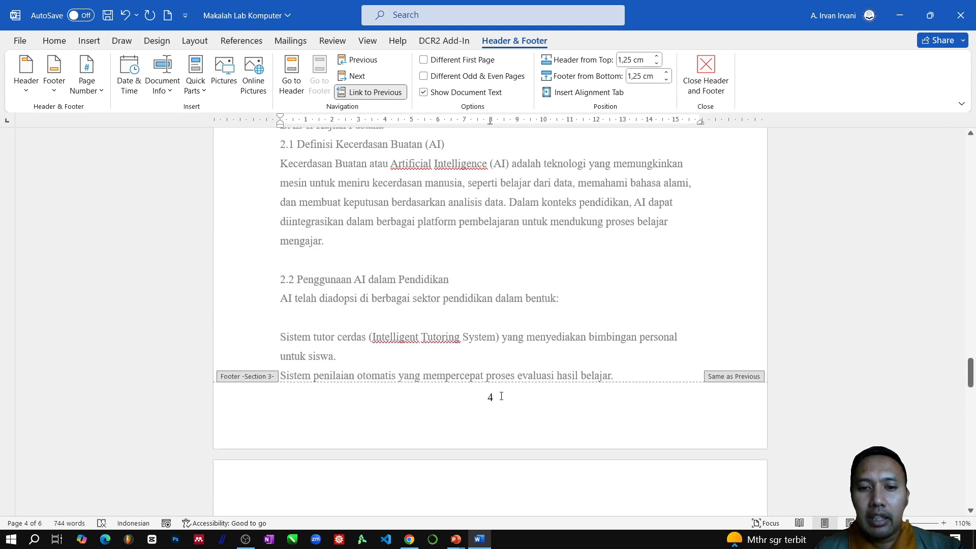
- Restart the section 3 footer page numbering at 1, keeping the 1, 2, 3, … format, and close the footer
click(501, 396)
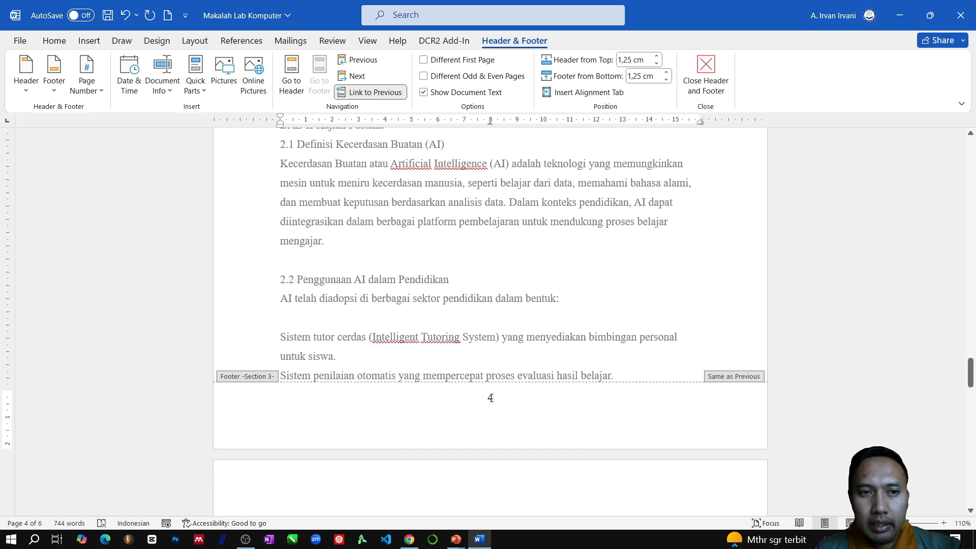
scroll(490, 398, up, 7)
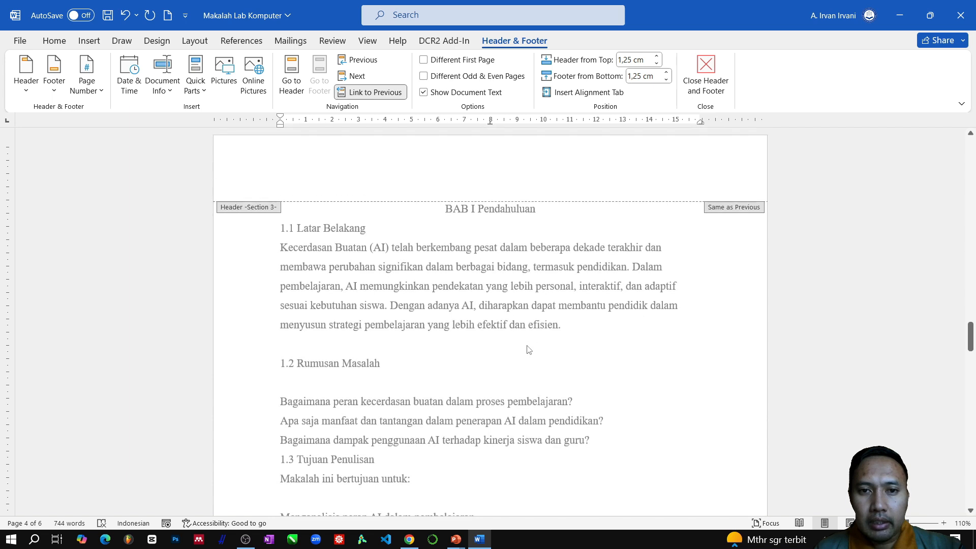
scroll(528, 349, down, 8)
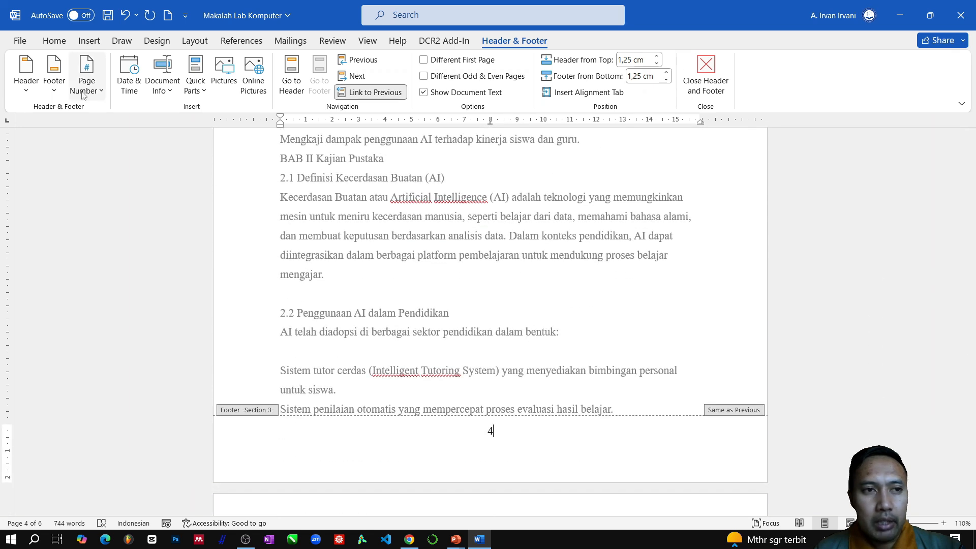
click(98, 95)
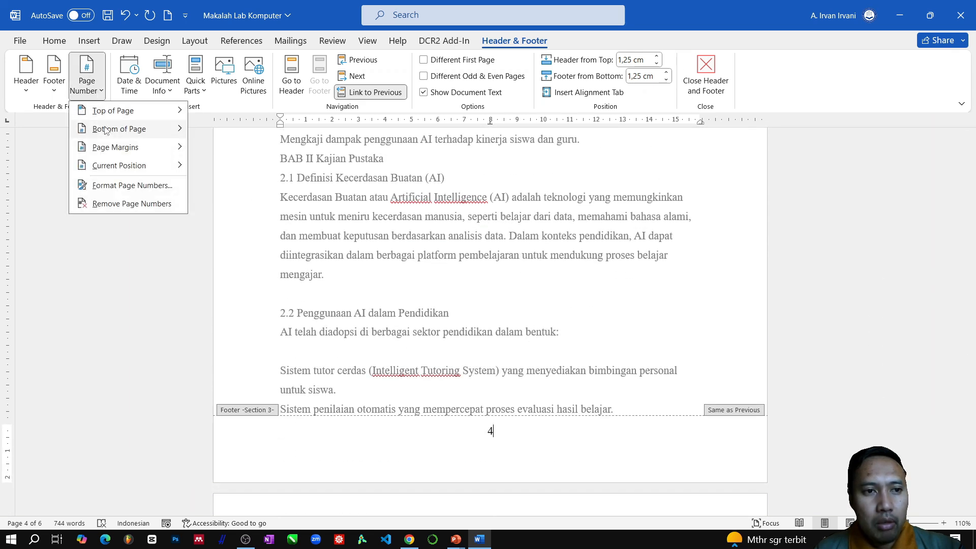
click(116, 192)
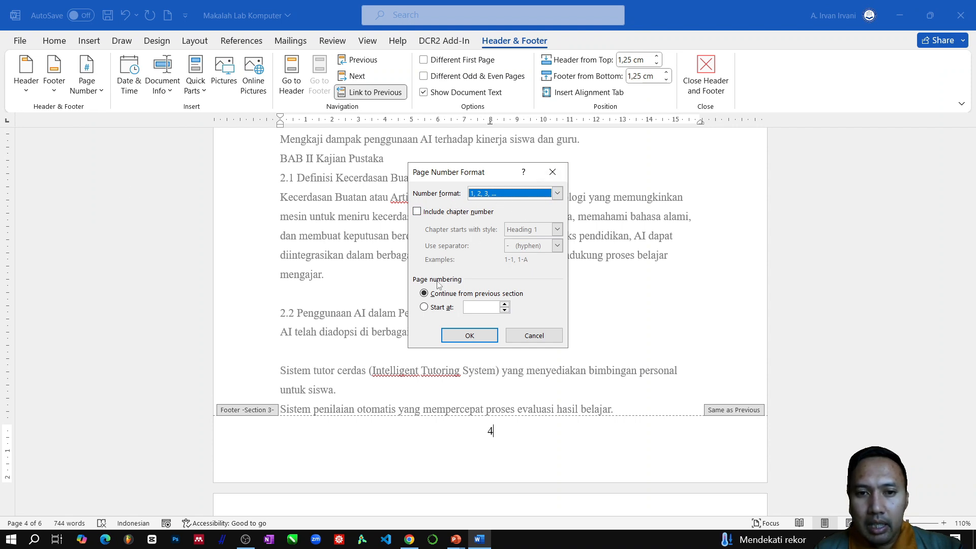
click(424, 307)
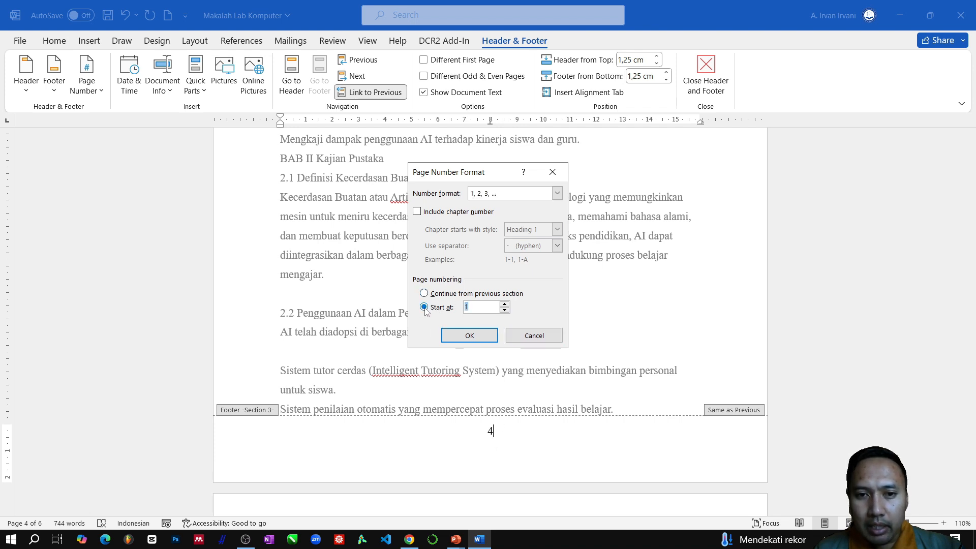
click(469, 337)
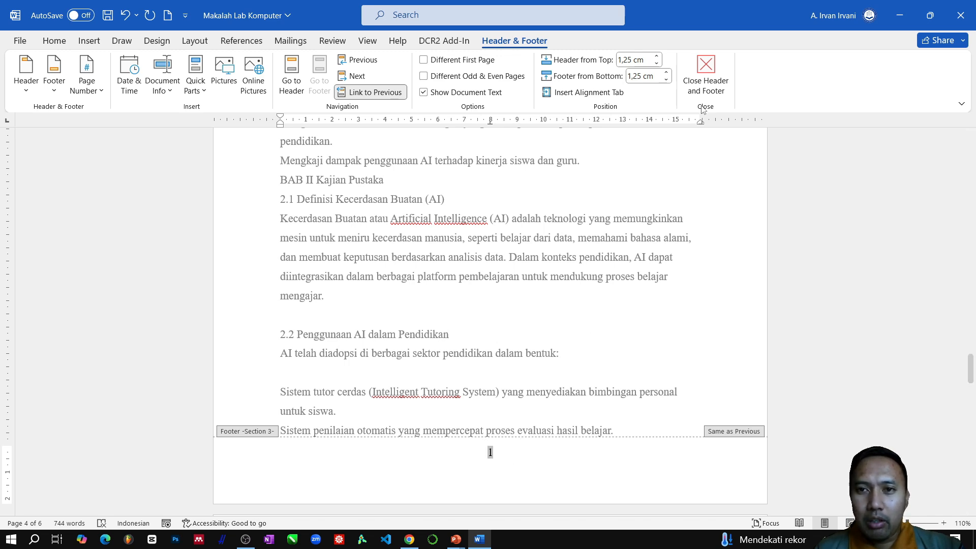
click(705, 72)
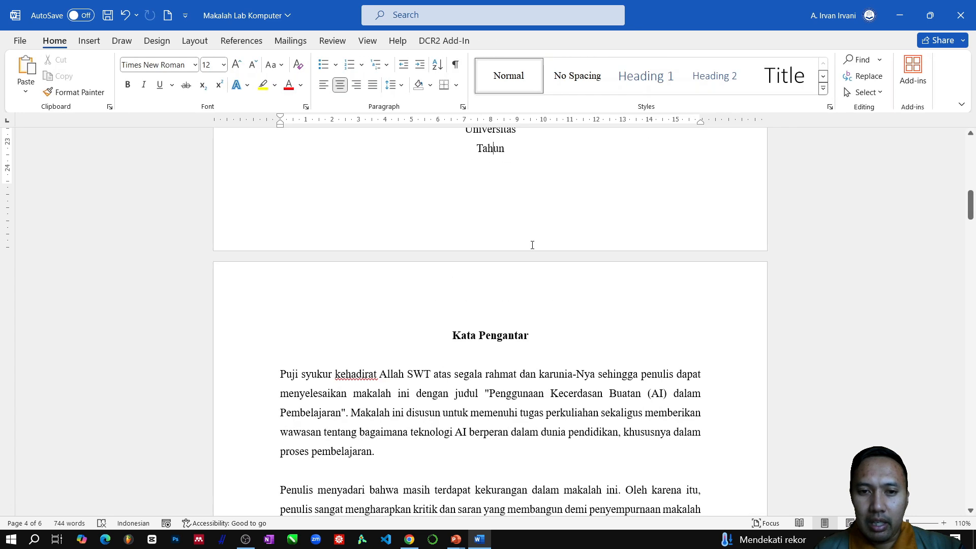
- Check the page numbers in every section, from the cover through the BAB pages to "Daftar Pustaka"
scroll(534, 247, up, 5)
scroll(534, 247, up, 3)
scroll(534, 246, down, 12)
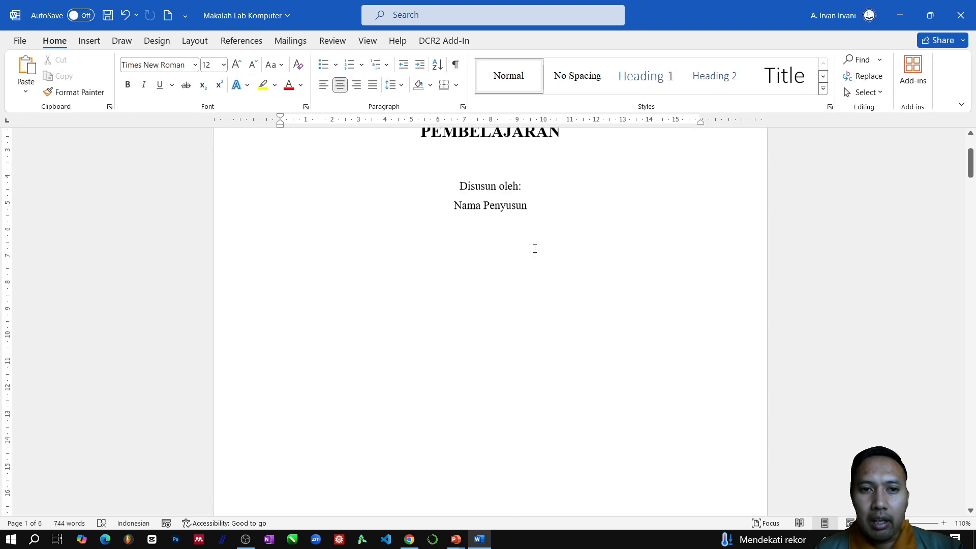
scroll(467, 308, down, 15)
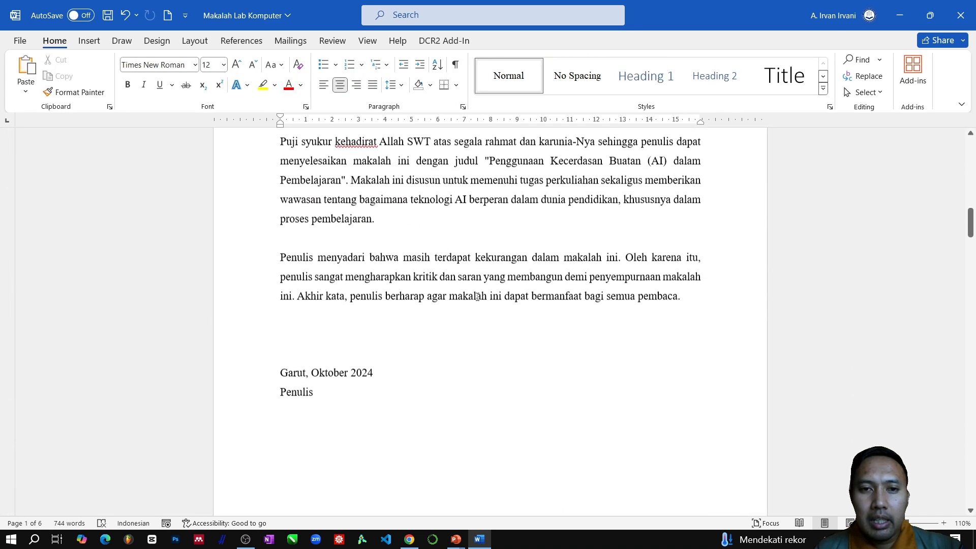
scroll(488, 277, down, 9)
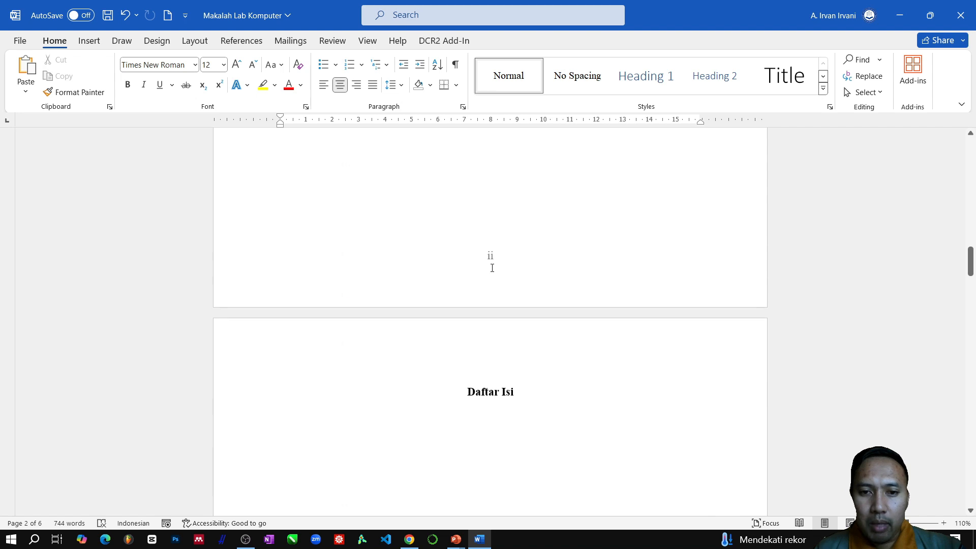
scroll(492, 268, down, 12)
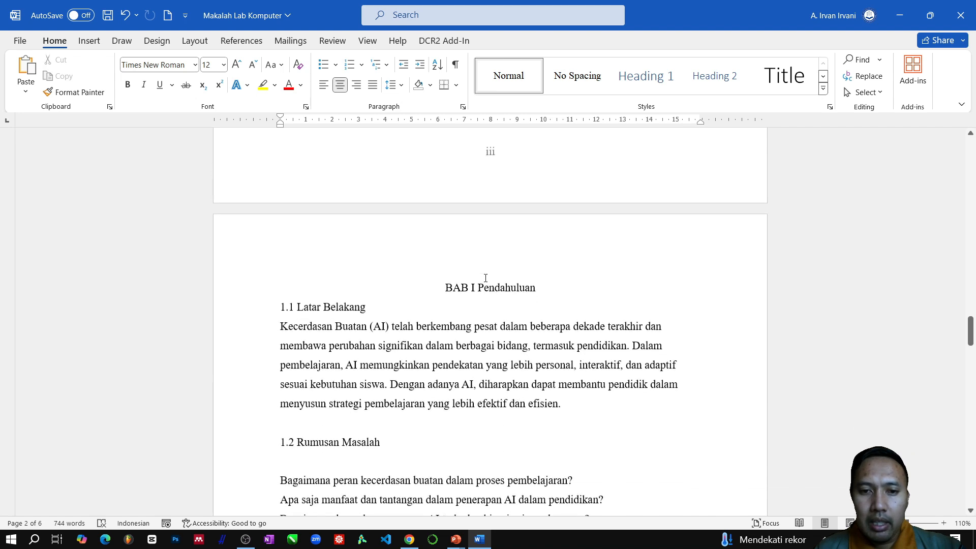
scroll(512, 262, up, 3)
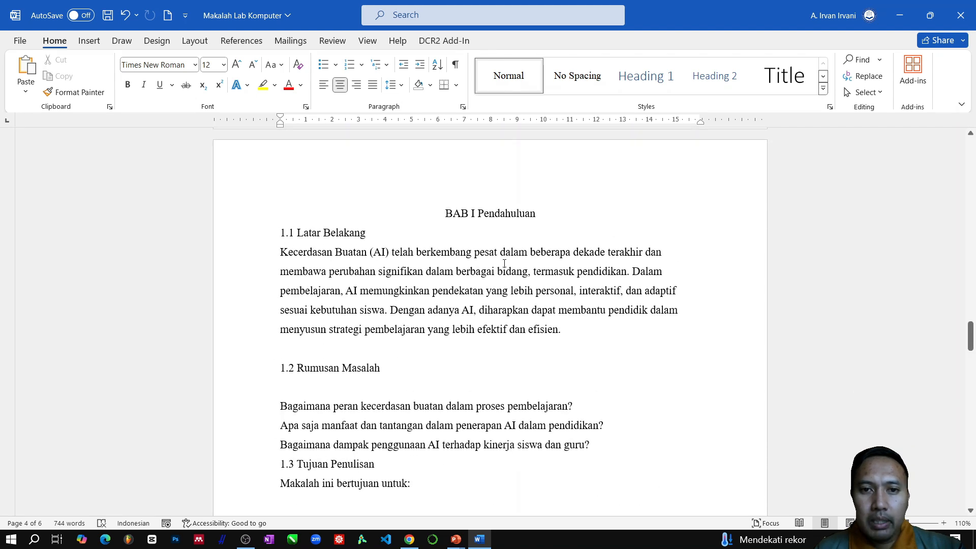
scroll(504, 263, down, 3)
scroll(492, 263, down, 18)
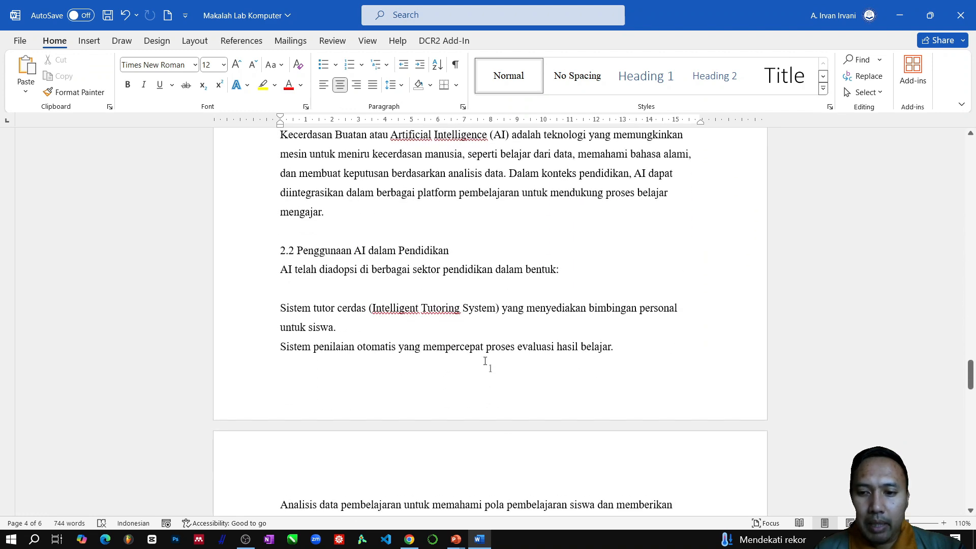
scroll(500, 356, down, 7)
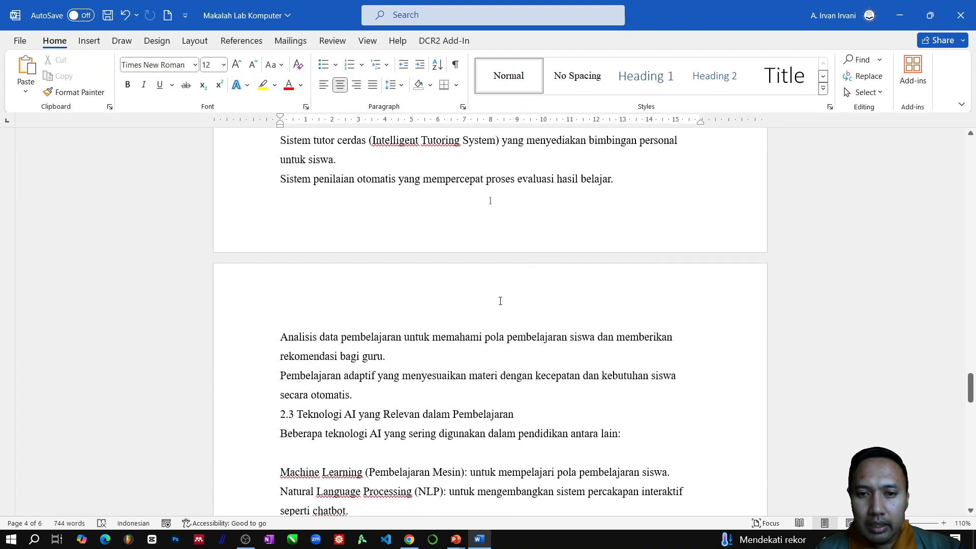
scroll(501, 207, down, 20)
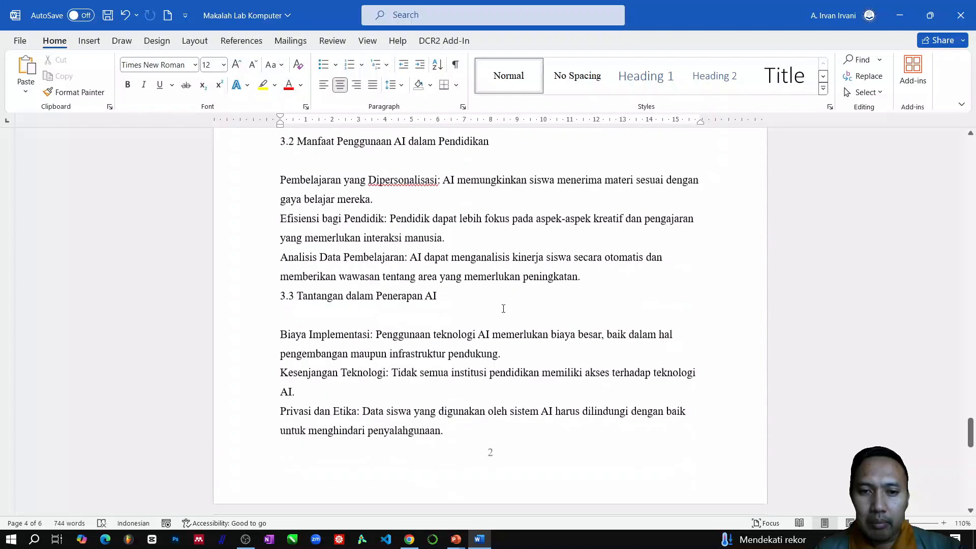
scroll(503, 309, down, 18)
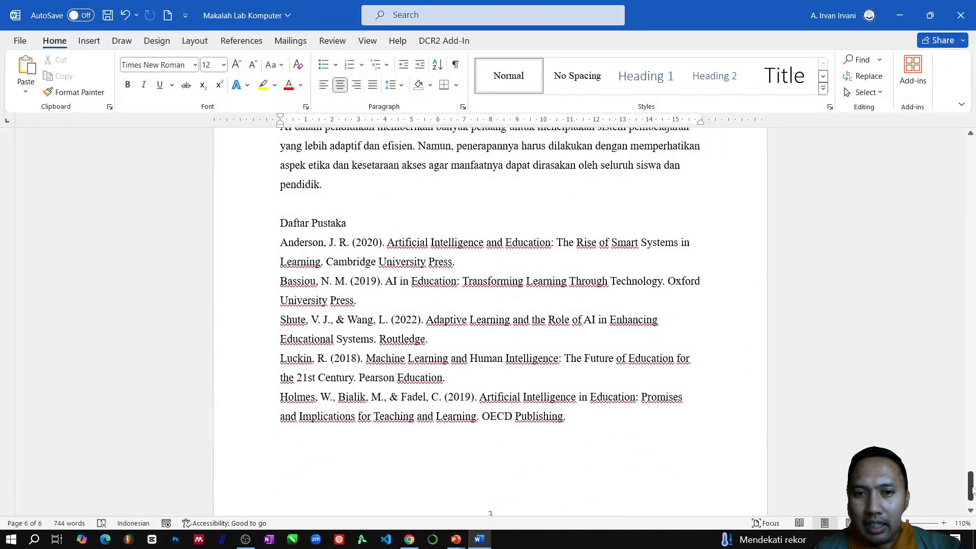
- Return to the cover and review the pages through "Kata Pengantar" and "Daftar Isi" once more
drag(972, 492, 971, 153)
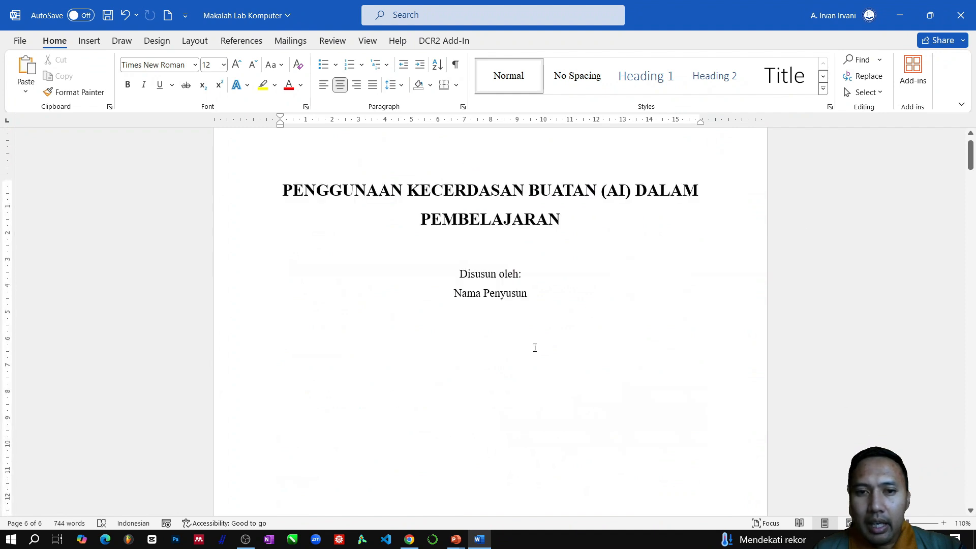
scroll(510, 355, down, 6)
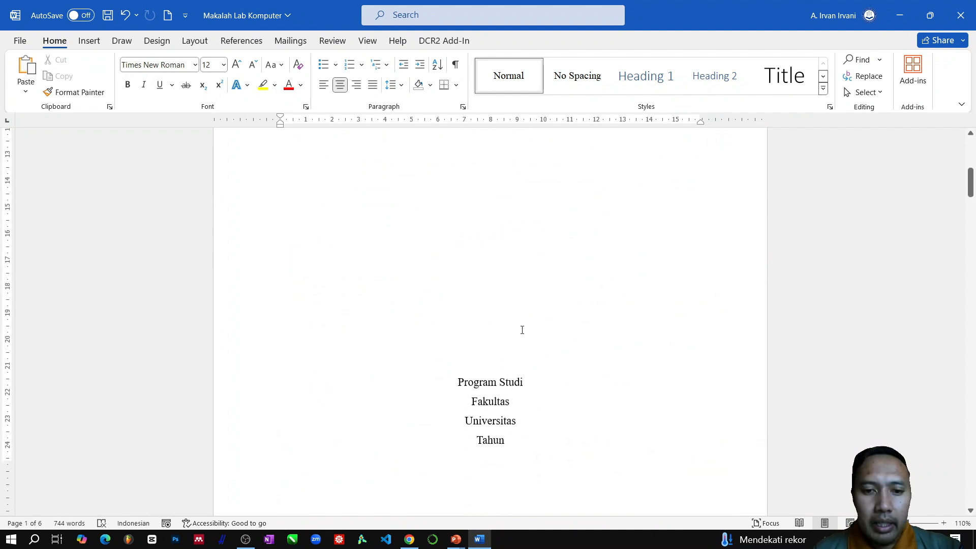
scroll(521, 322, down, 3)
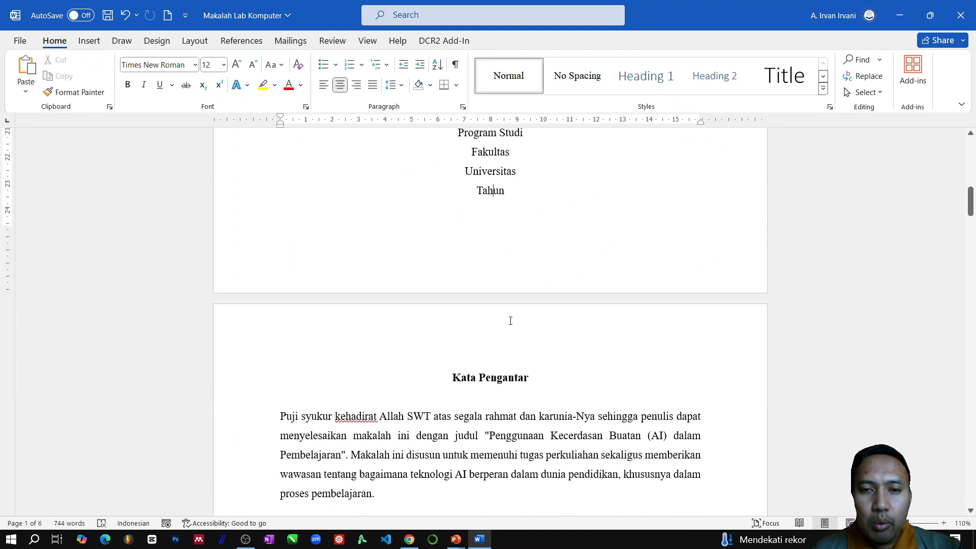
scroll(483, 326, down, 16)
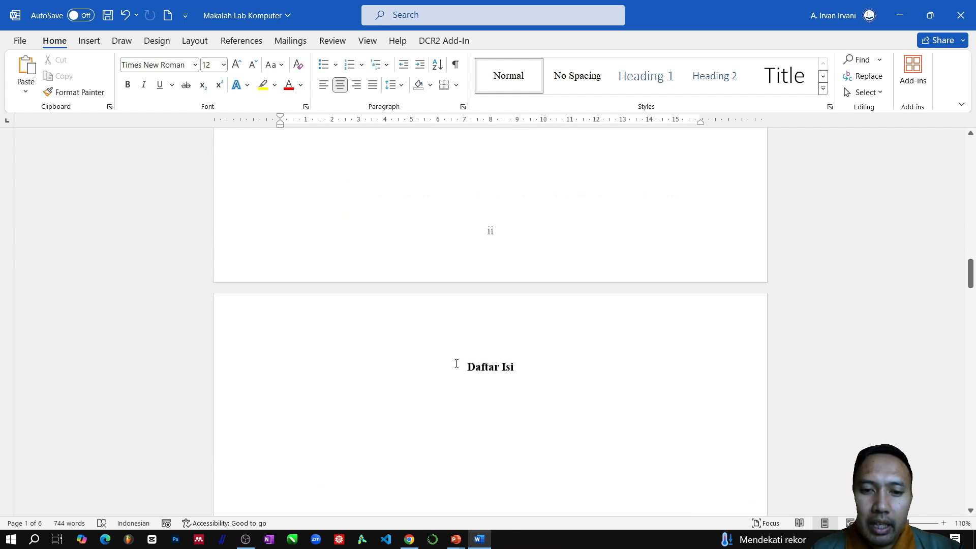
scroll(523, 346, up, 2)
scroll(477, 325, down, 3)
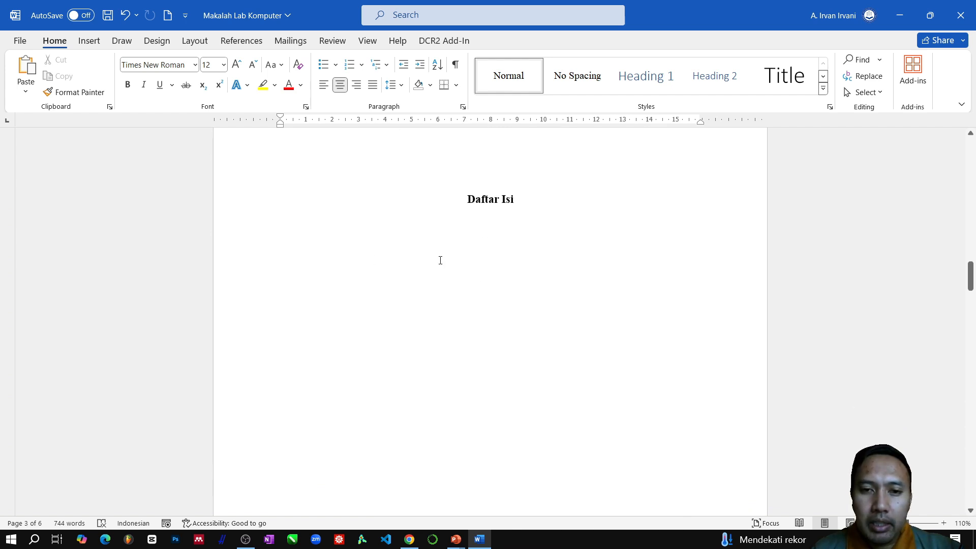
scroll(551, 384, up, 12)
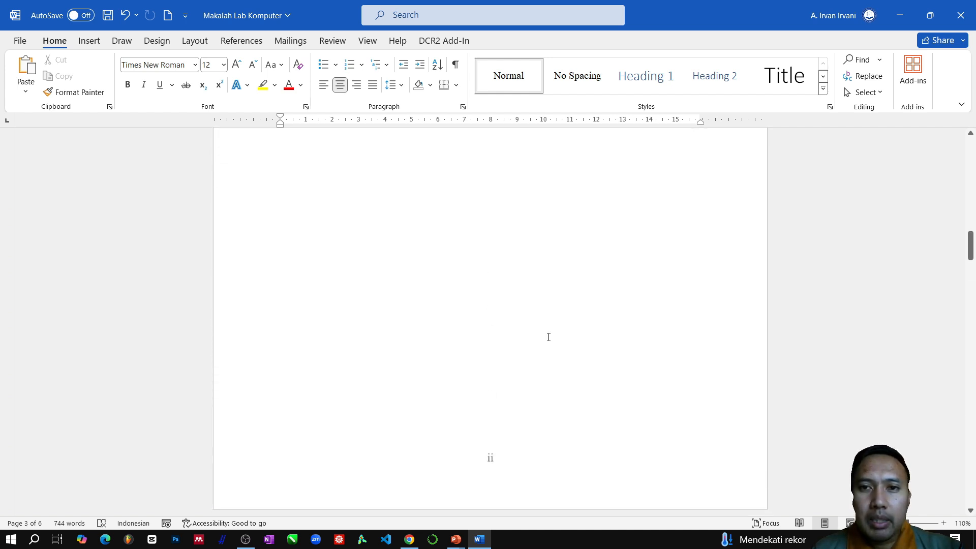
scroll(474, 319, up, 4)
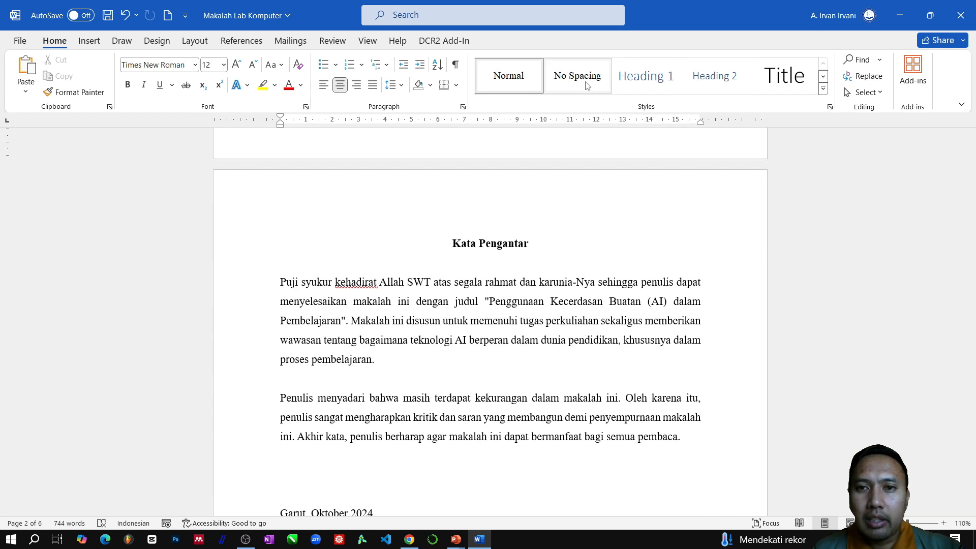
scroll(610, 140, up, 3)
scroll(610, 140, up, 10)
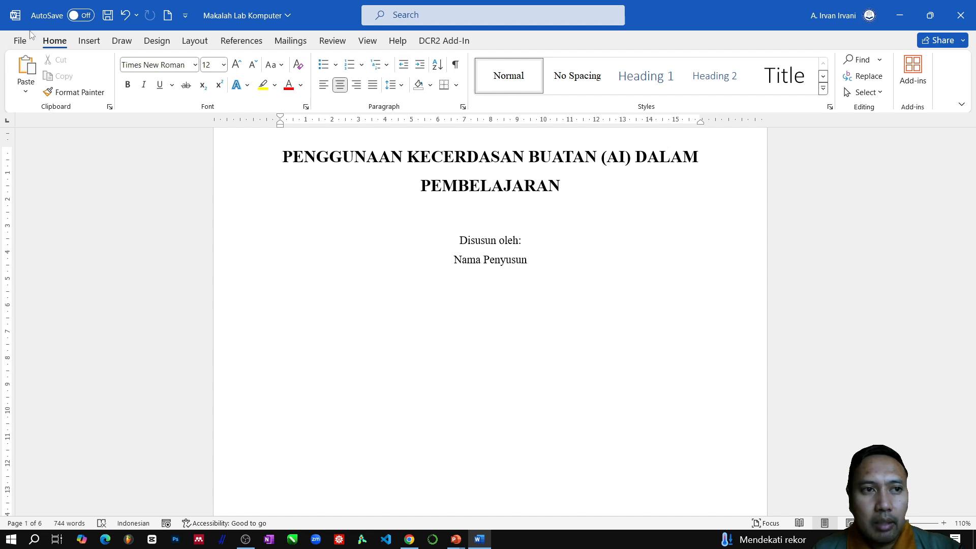
- Start a new style named "Judul" and open its full formatting settings
click(830, 107)
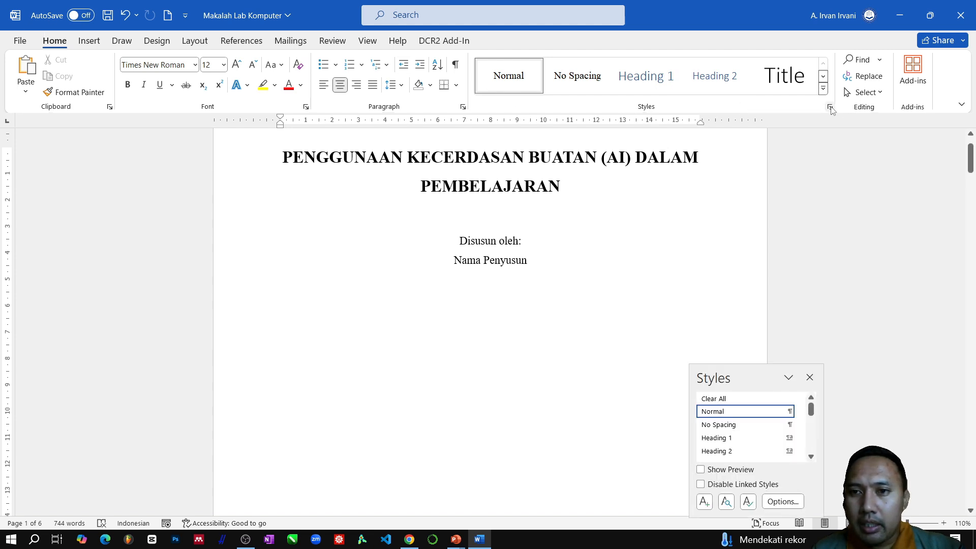
click(809, 377)
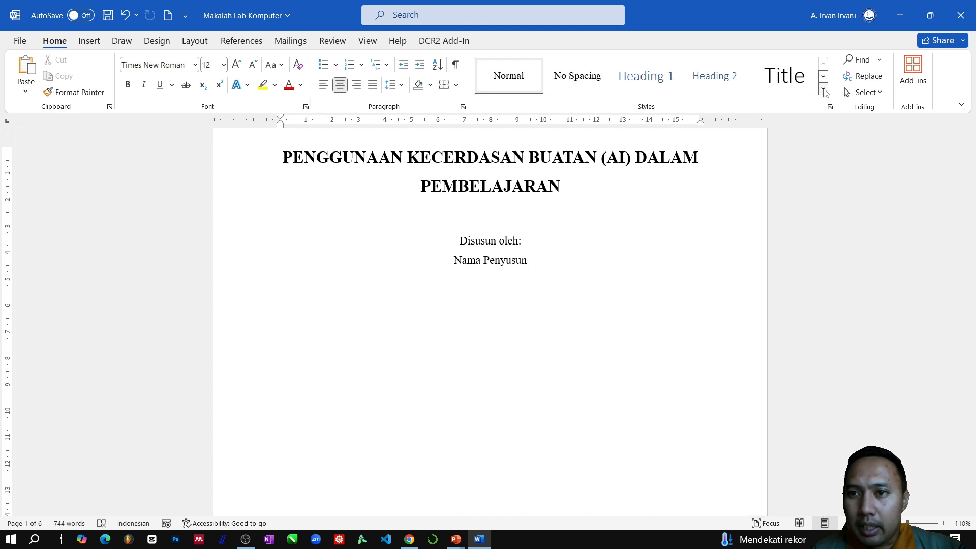
click(823, 90)
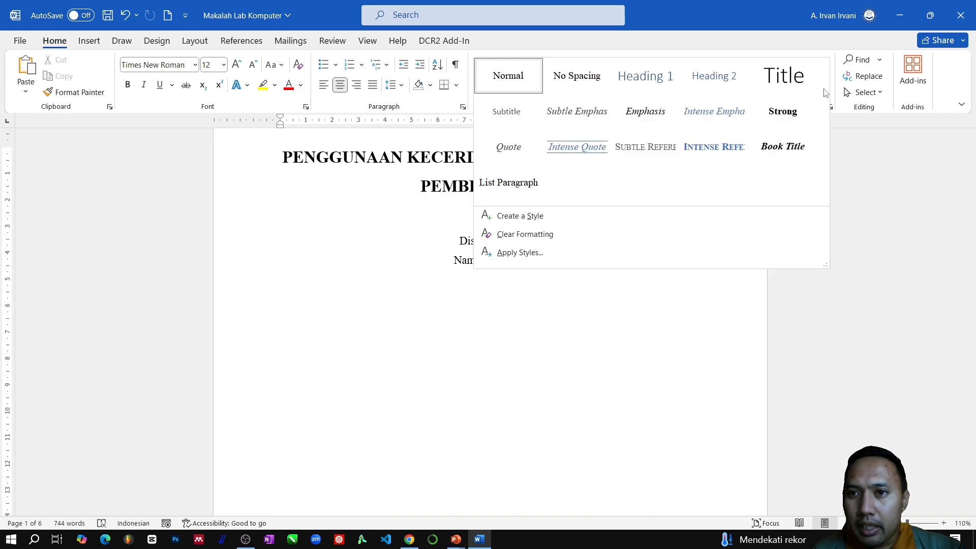
click(516, 219)
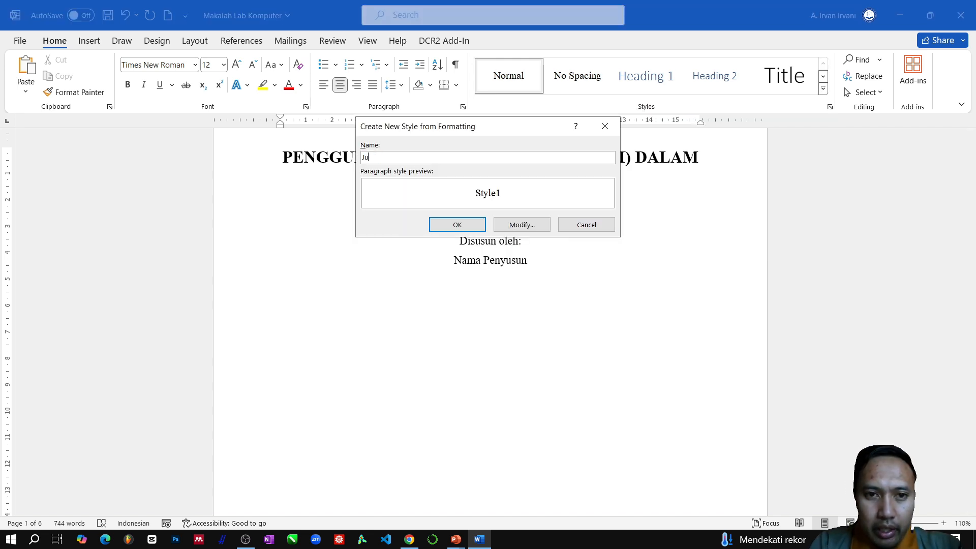
text(l)
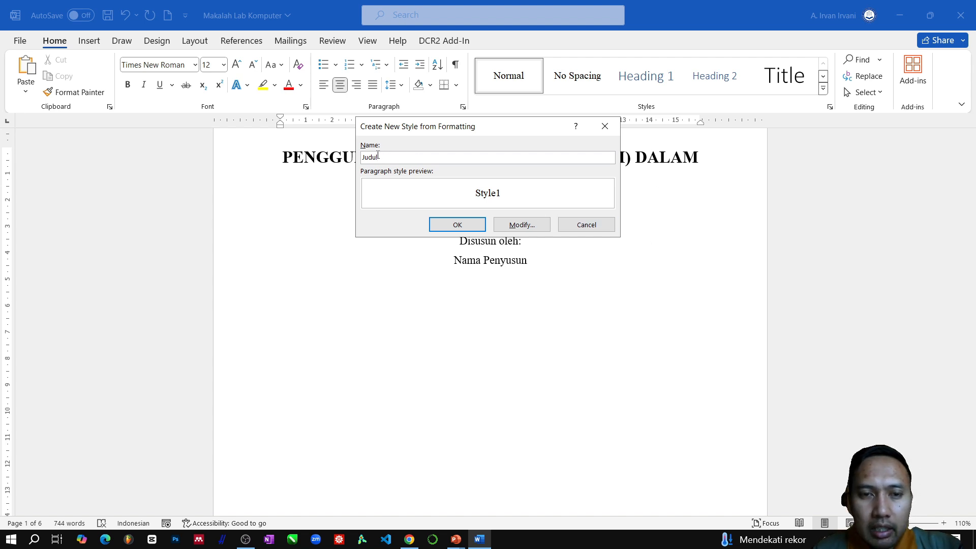
click(531, 228)
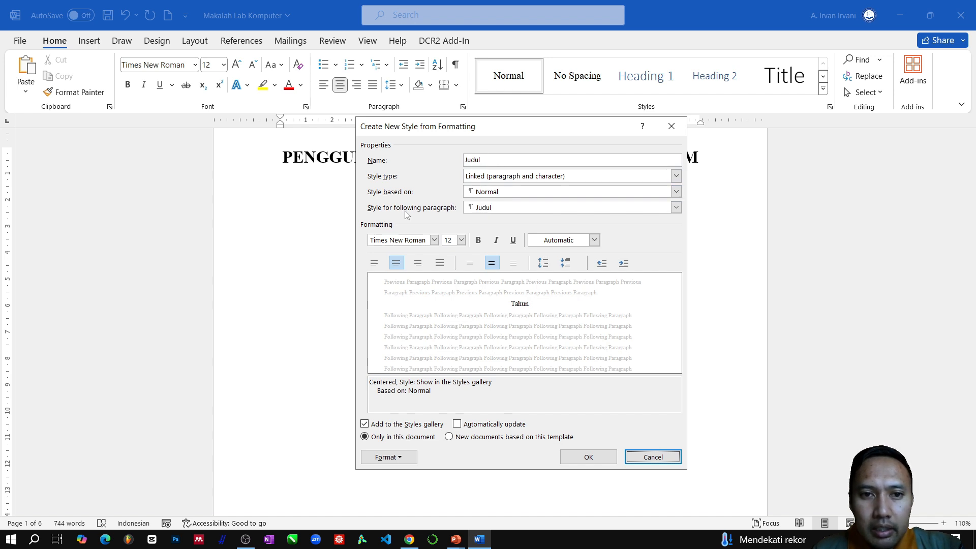
- Set the Judul style's following paragraph to Heading 1 and its font to 14 pt bold
click(523, 210)
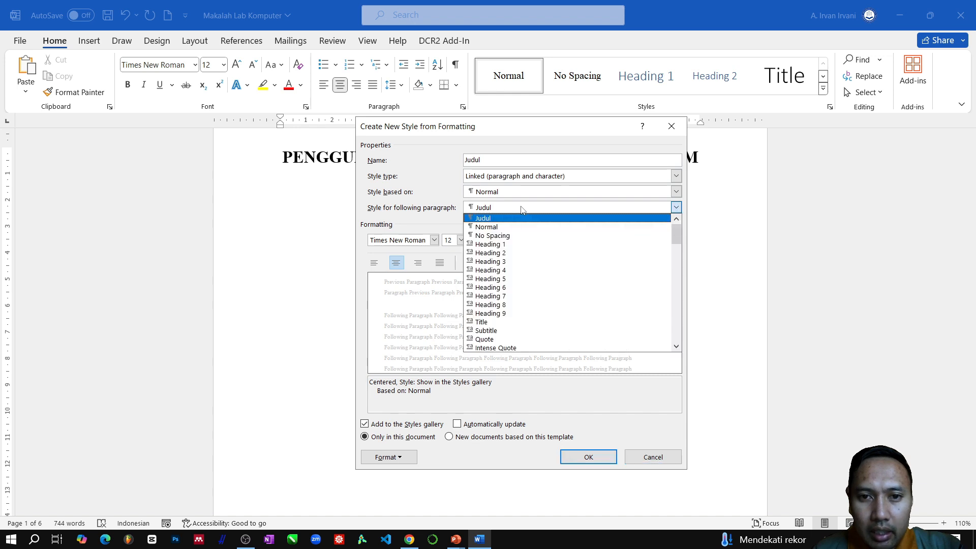
click(512, 245)
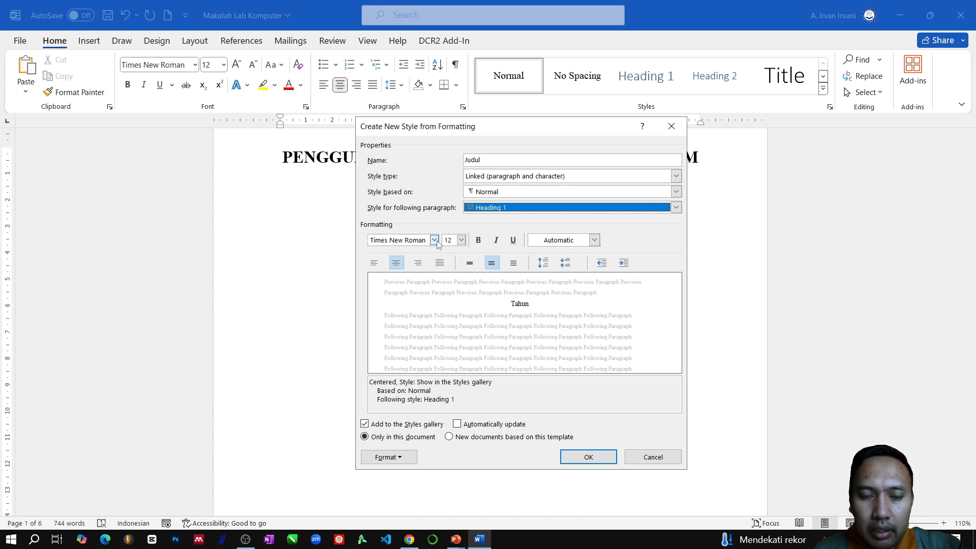
click(462, 240)
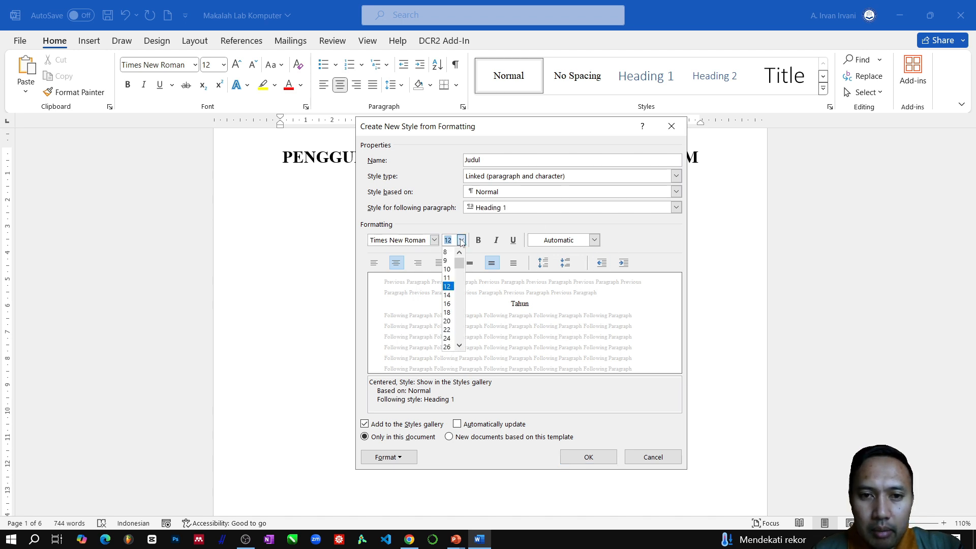
click(452, 294)
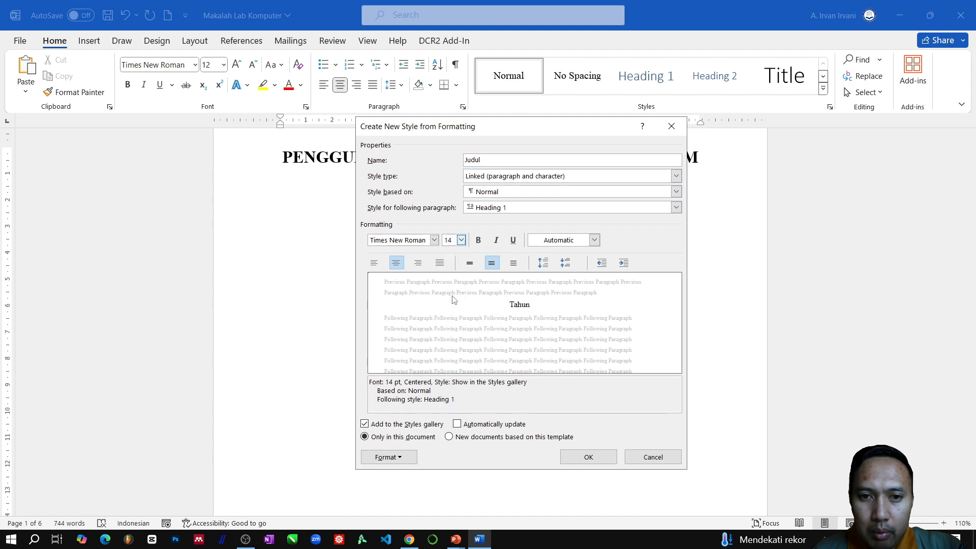
click(478, 241)
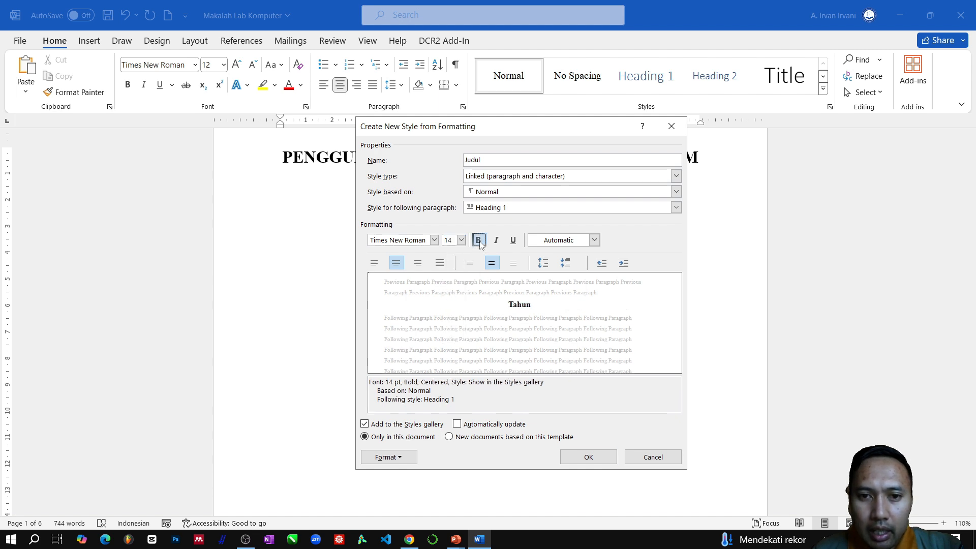
- Keep the Judul style's Automatic font colour and centred alignment, and save it with automatic updating enabled
click(594, 241)
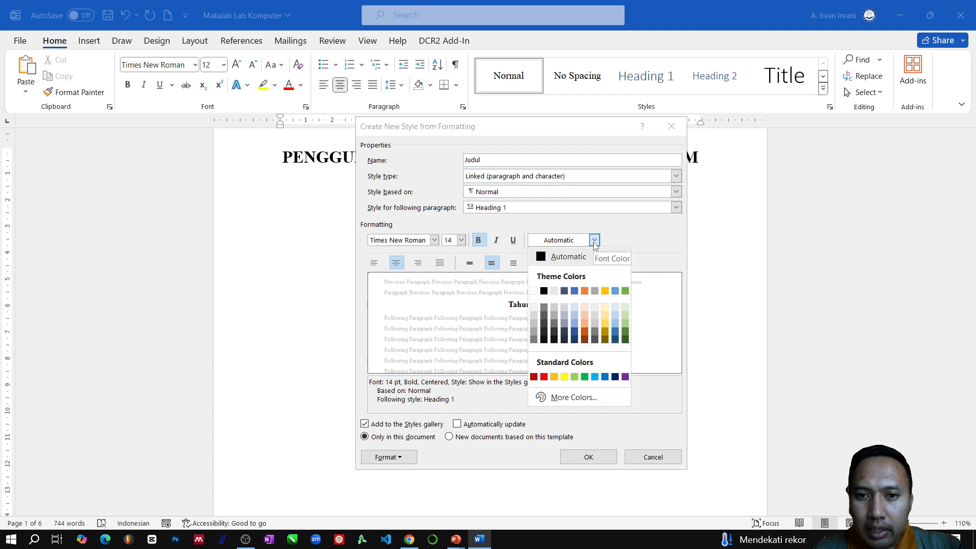
click(594, 241)
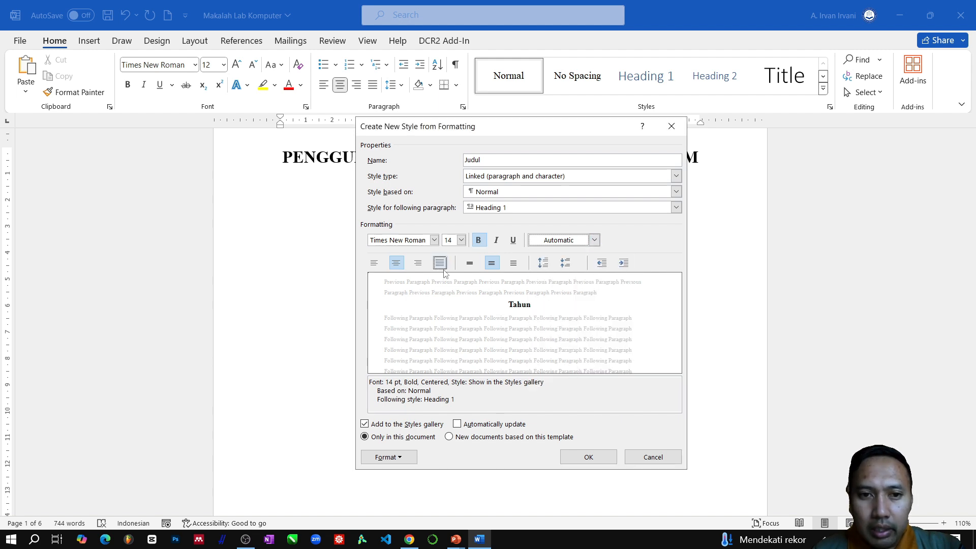
click(395, 264)
click(400, 265)
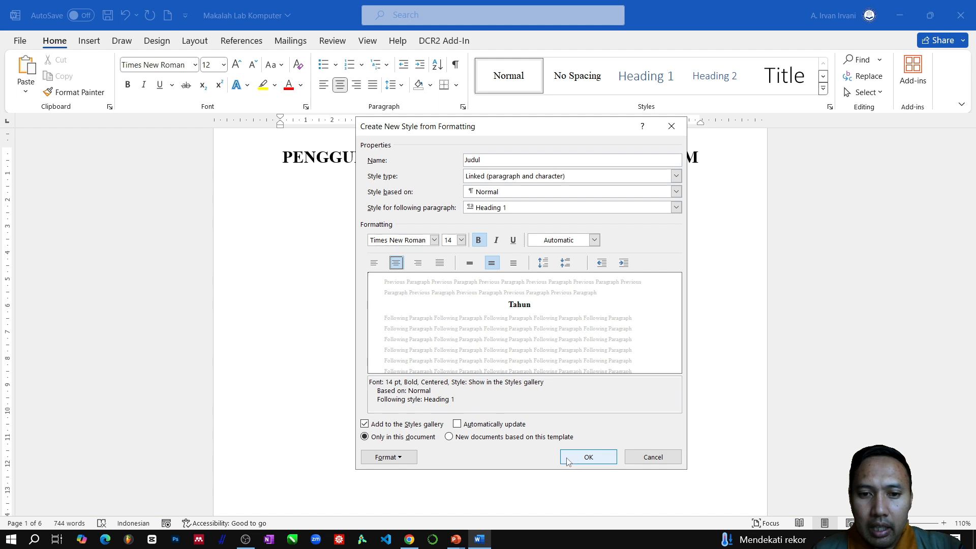
click(457, 425)
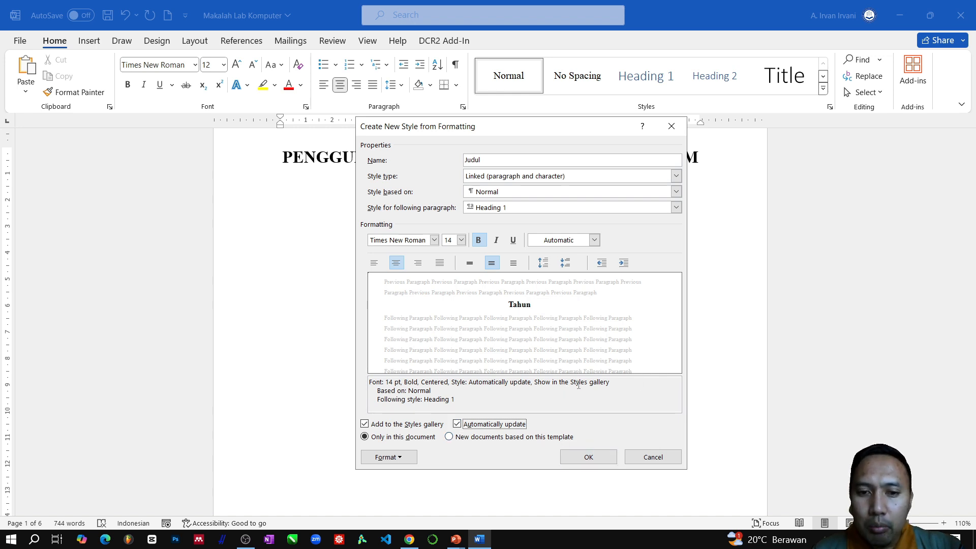
click(598, 459)
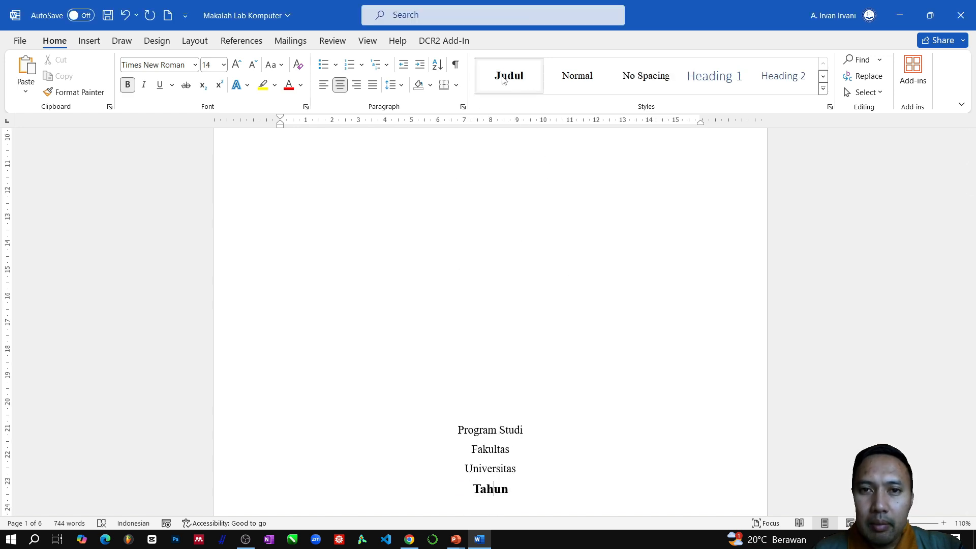
- Start a new style named "Sub Judul" from the cover title area and open its full formatting settings
scroll(508, 157, up, 10)
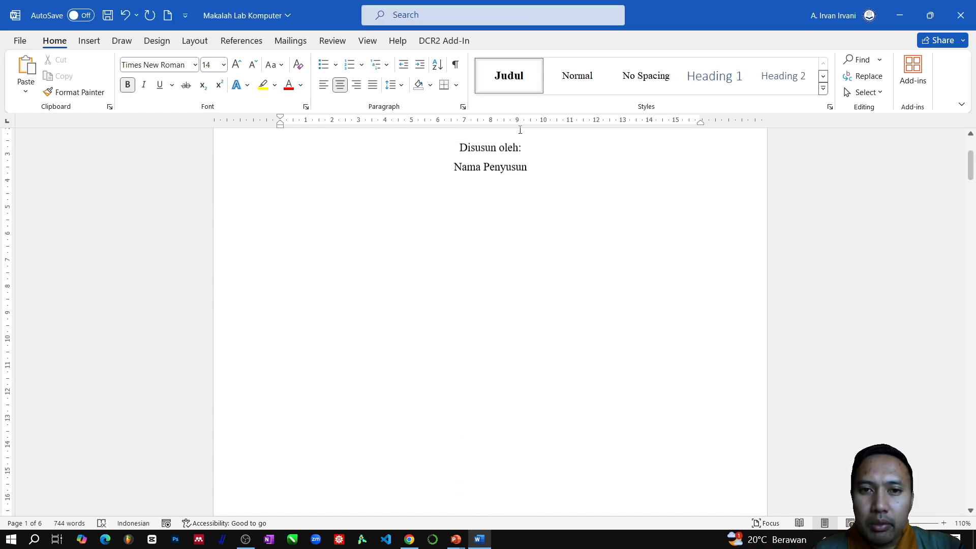
scroll(520, 130, up, 4)
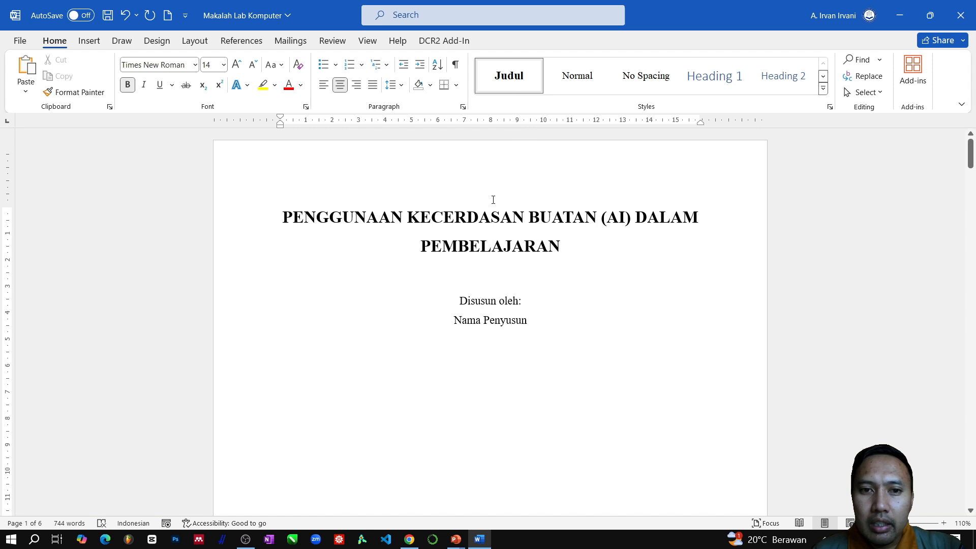
click(498, 242)
scroll(517, 305, down, 5)
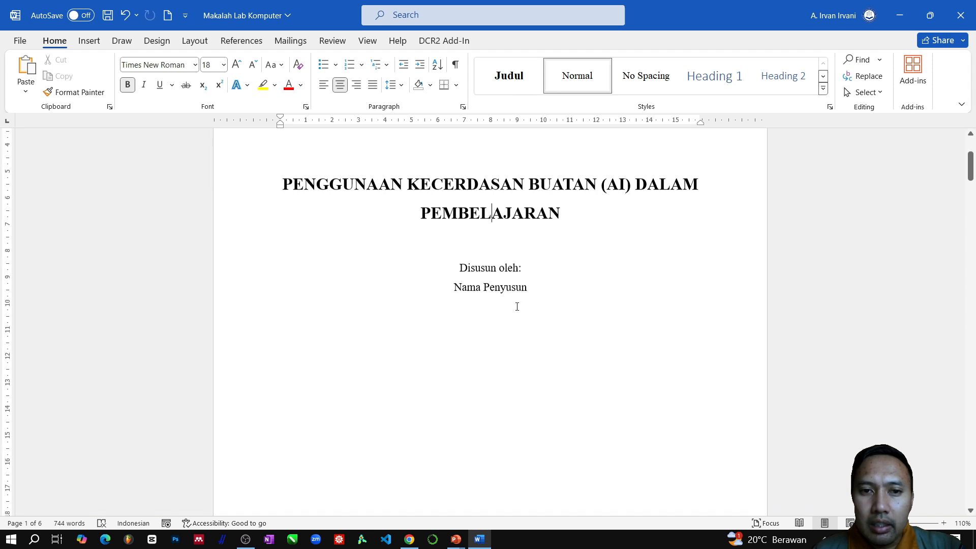
scroll(569, 279, up, 6)
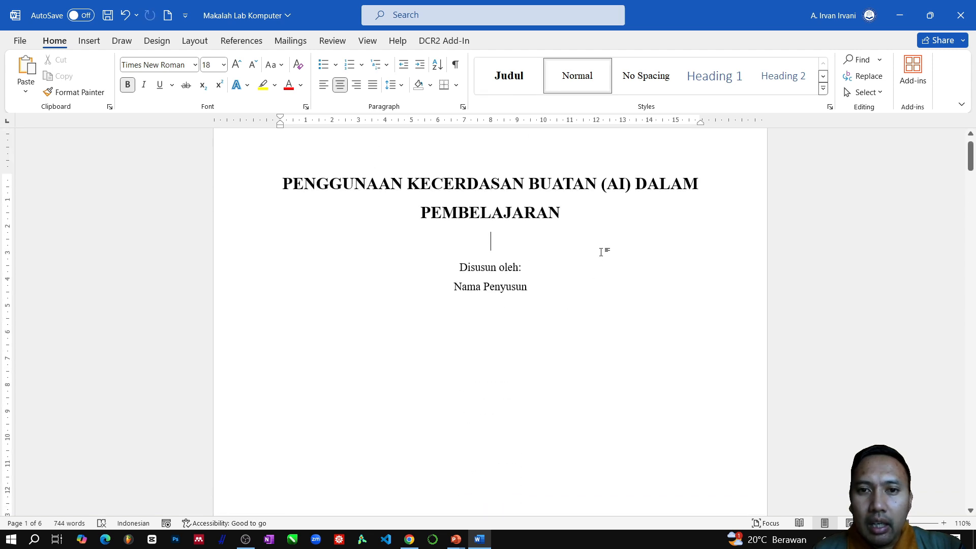
click(823, 89)
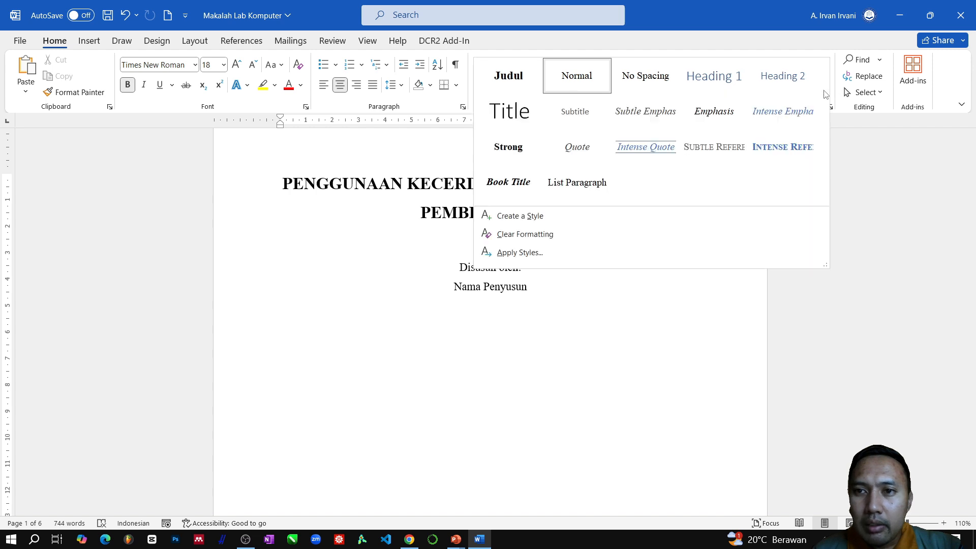
click(519, 216)
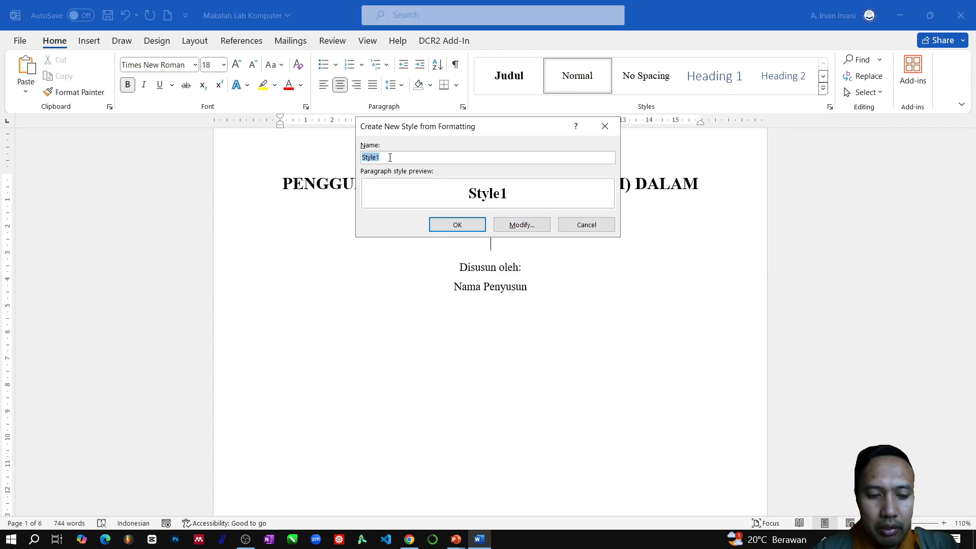
text(Sub J)
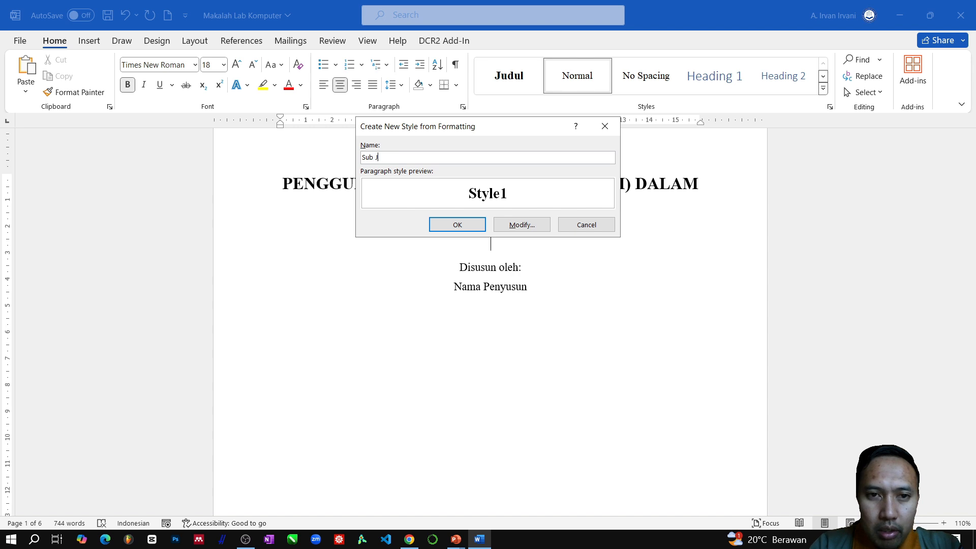
text(udul)
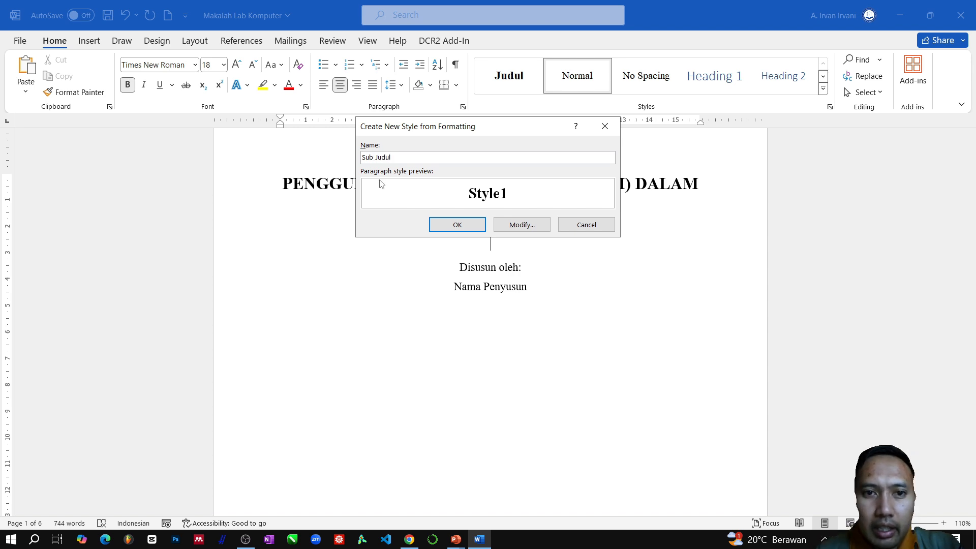
click(518, 230)
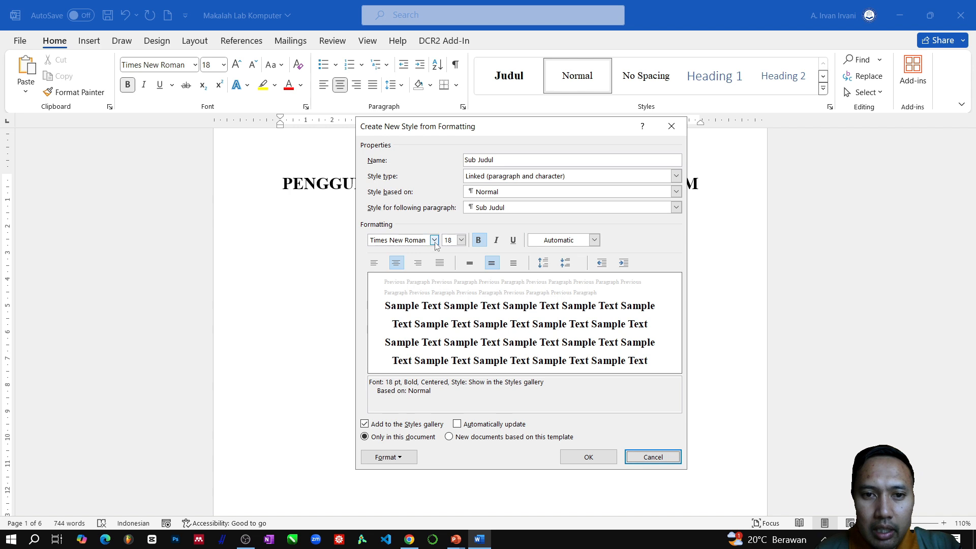
- Set the Sub Judul style's font size to 12 and its alignment to left
click(461, 240)
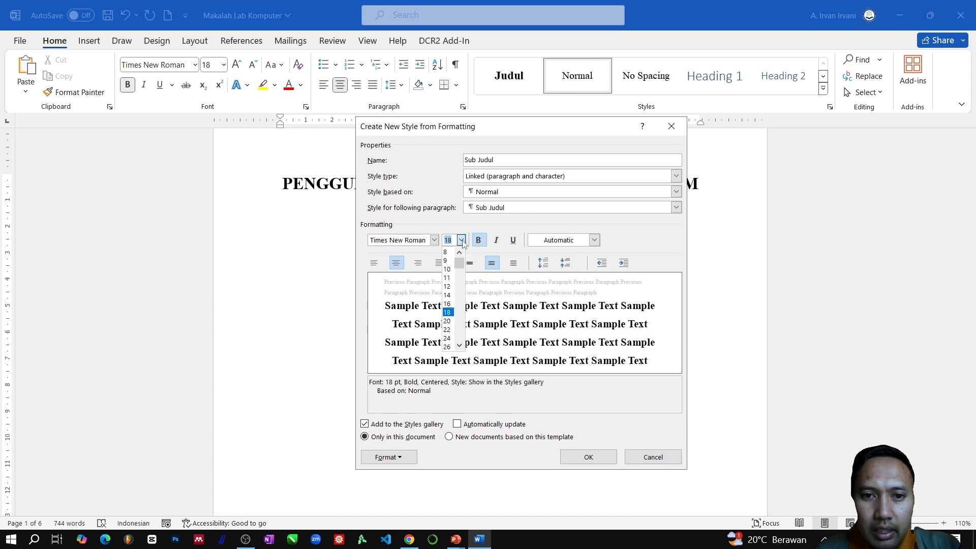
click(448, 287)
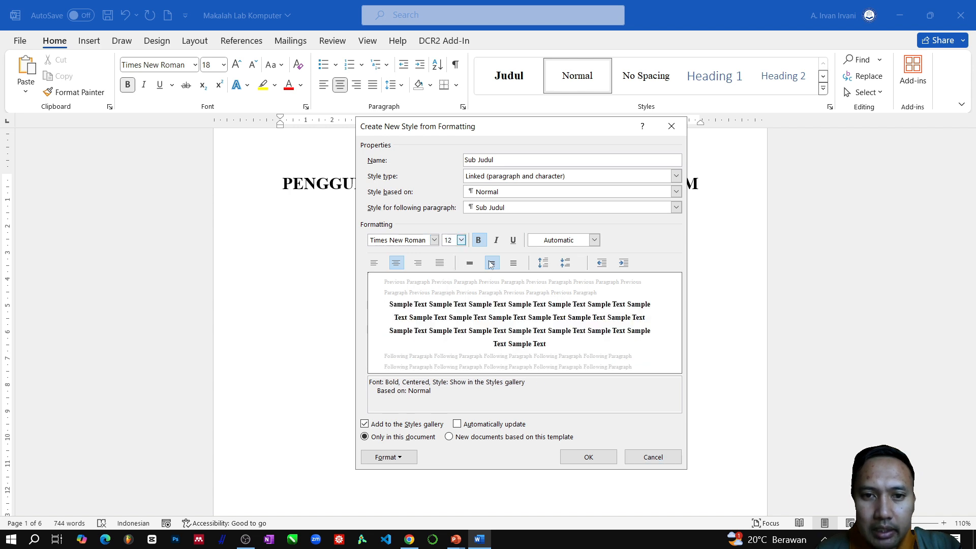
click(376, 264)
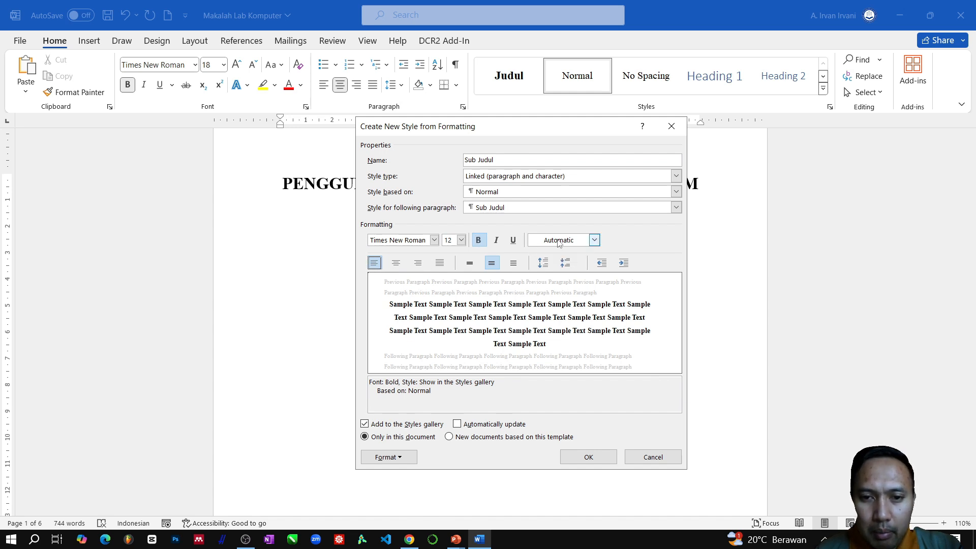
- Enable automatic updating for Sub Judul, set its following paragraph style to Heading 2, and save the style
click(457, 424)
click(498, 209)
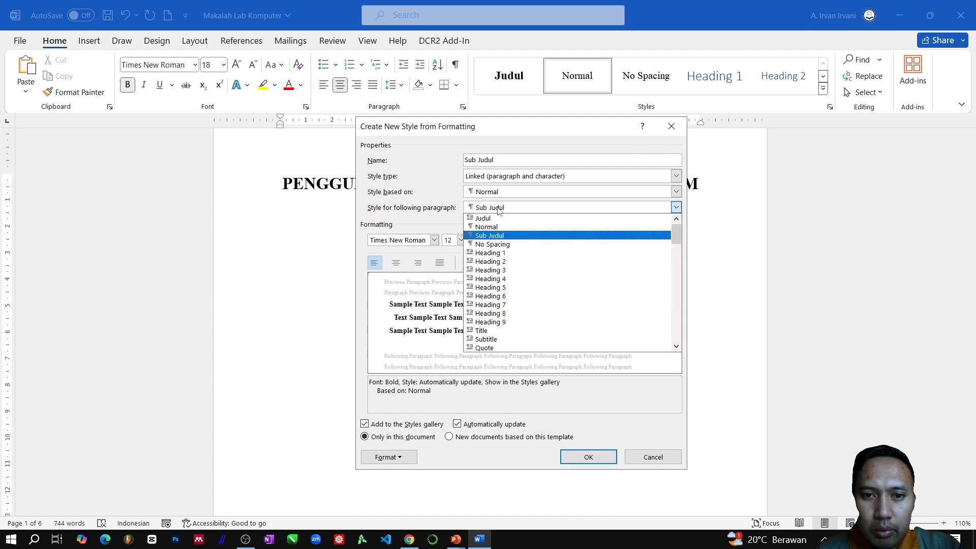
click(496, 262)
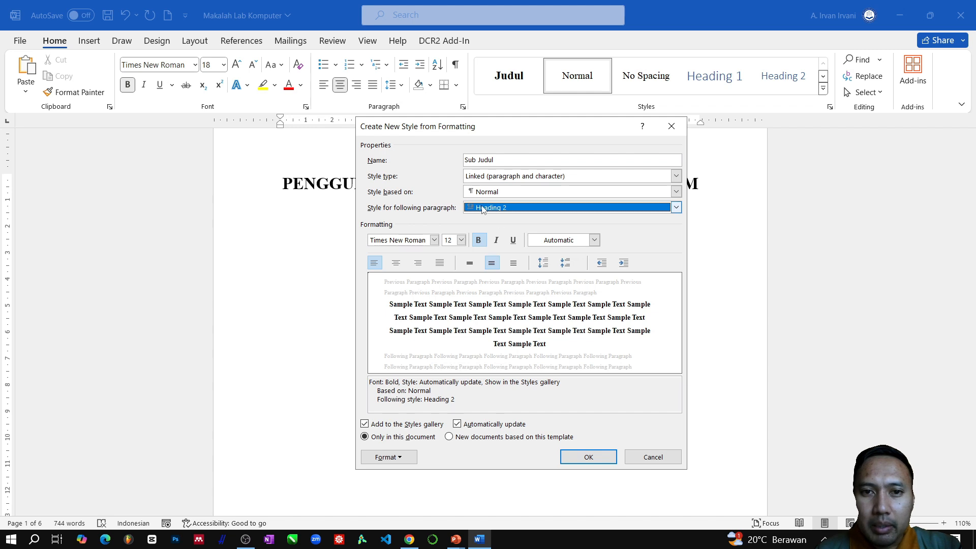
click(588, 457)
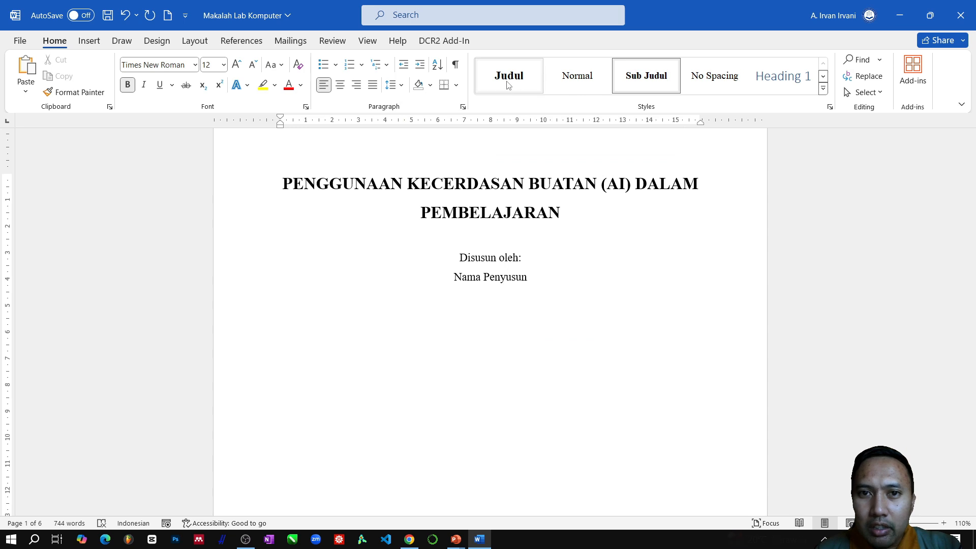
- Reset the empty line below the cover title to Normal and modify the Normal style to justified alignment
click(625, 81)
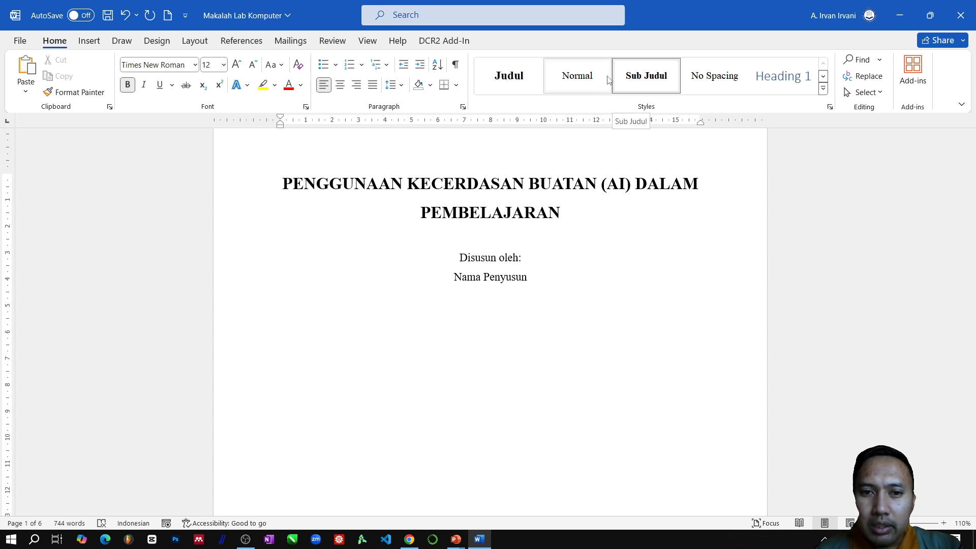
click(599, 83)
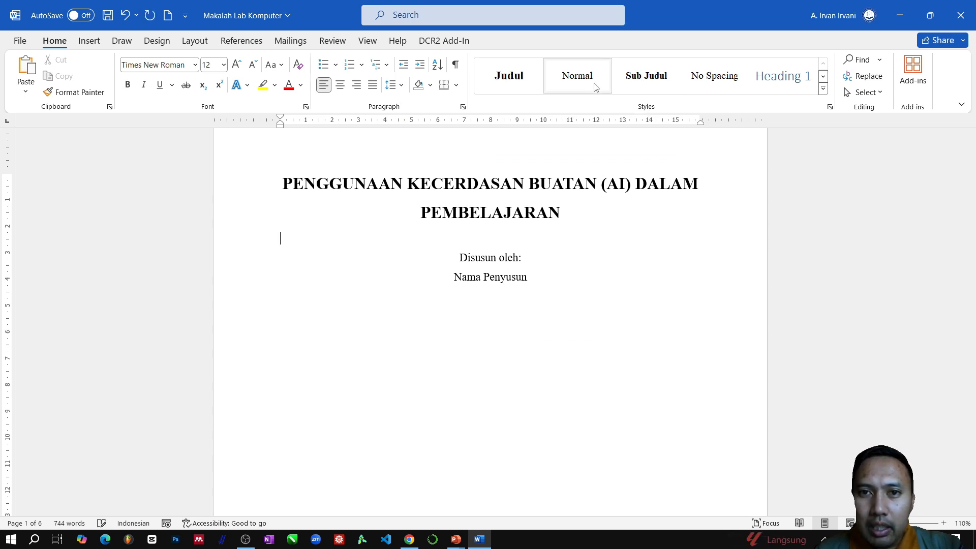
right_click(596, 87)
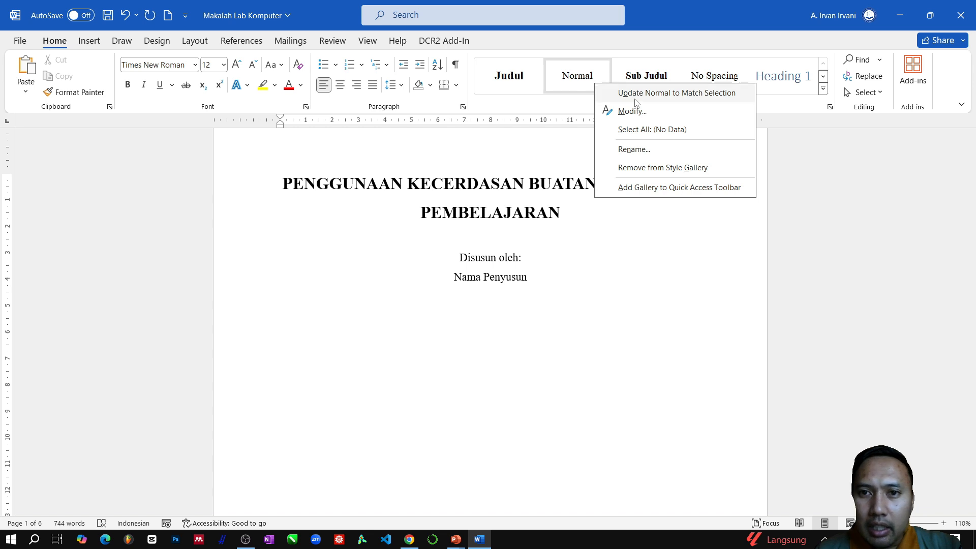
click(643, 112)
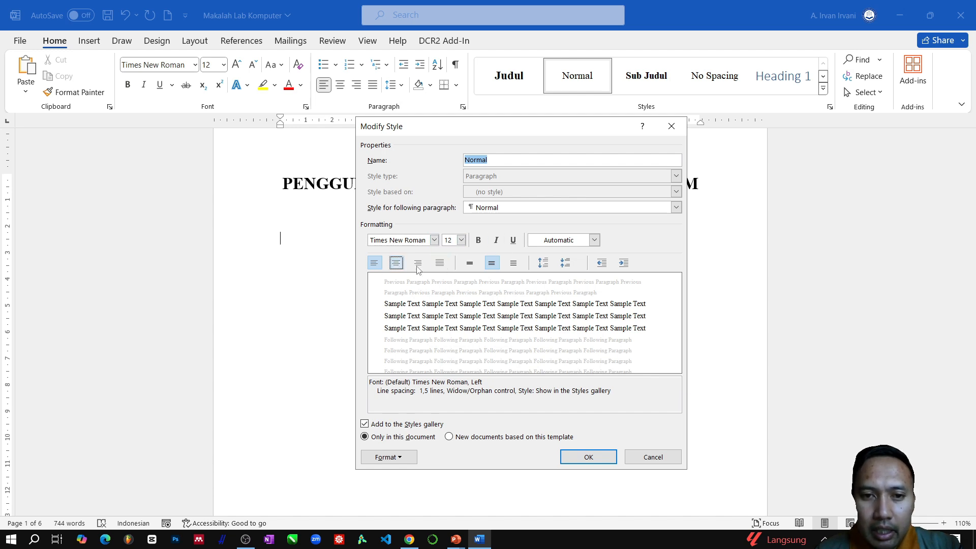
click(441, 263)
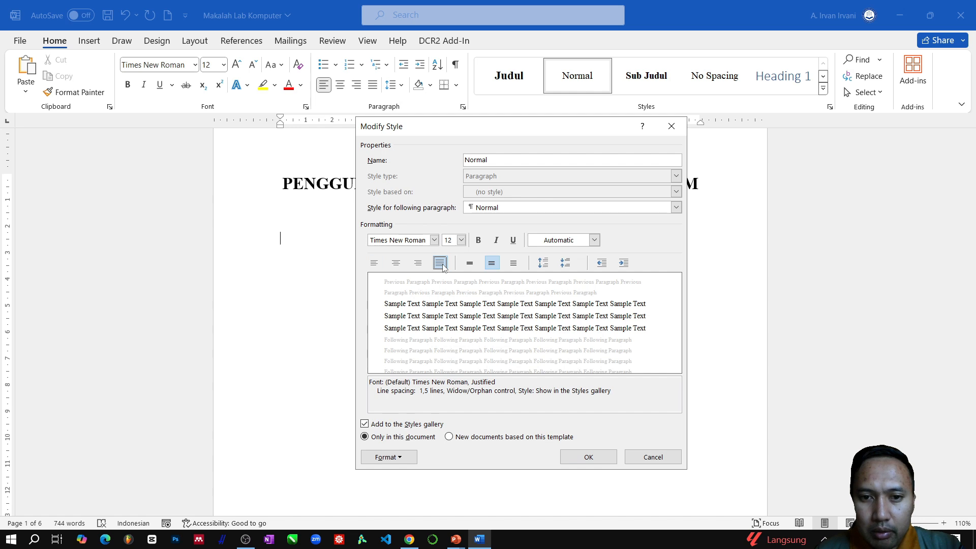
click(590, 458)
- Apply the Normal style to the "Tahun" line at the end of the cover page
scroll(409, 305, up, 1)
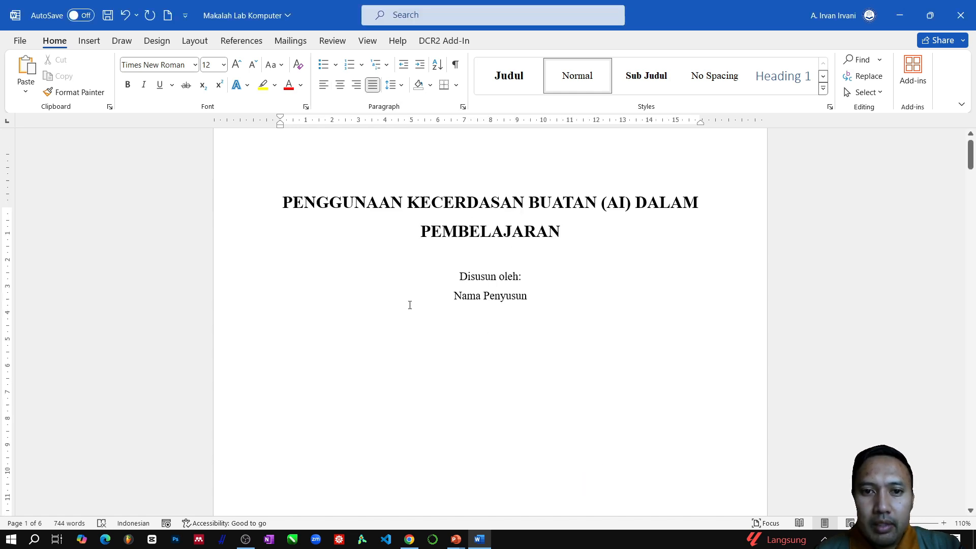
scroll(412, 308, down, 3)
scroll(421, 308, up, 4)
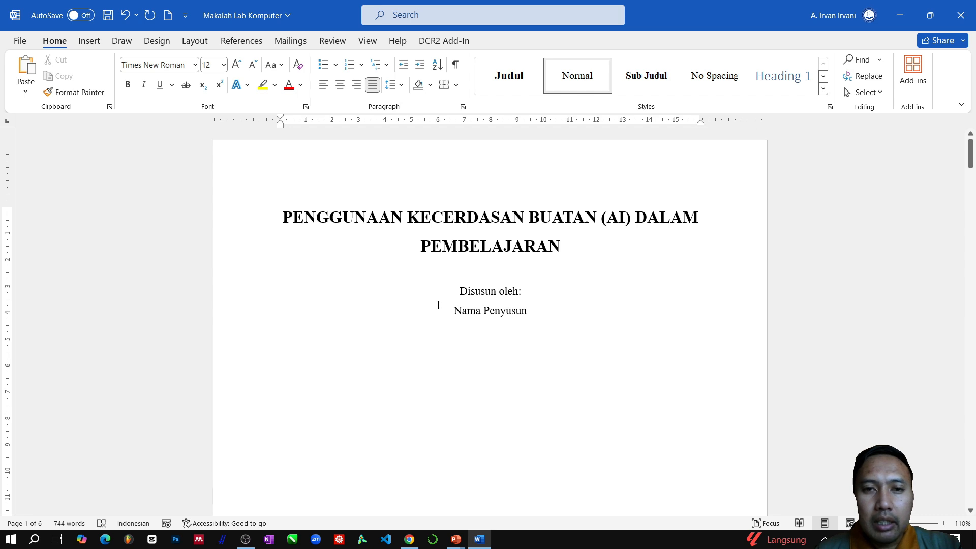
scroll(438, 305, down, 10)
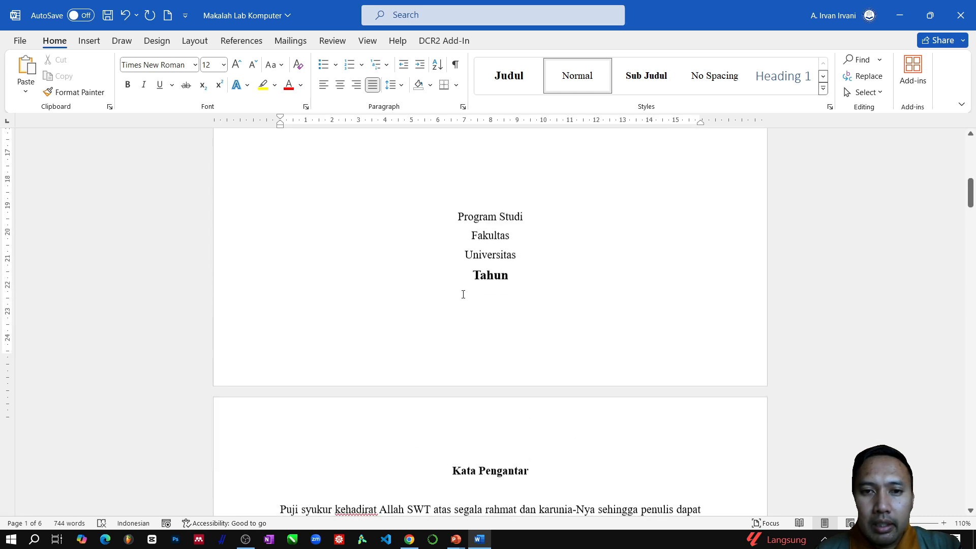
scroll(463, 294, up, 1)
click(493, 344)
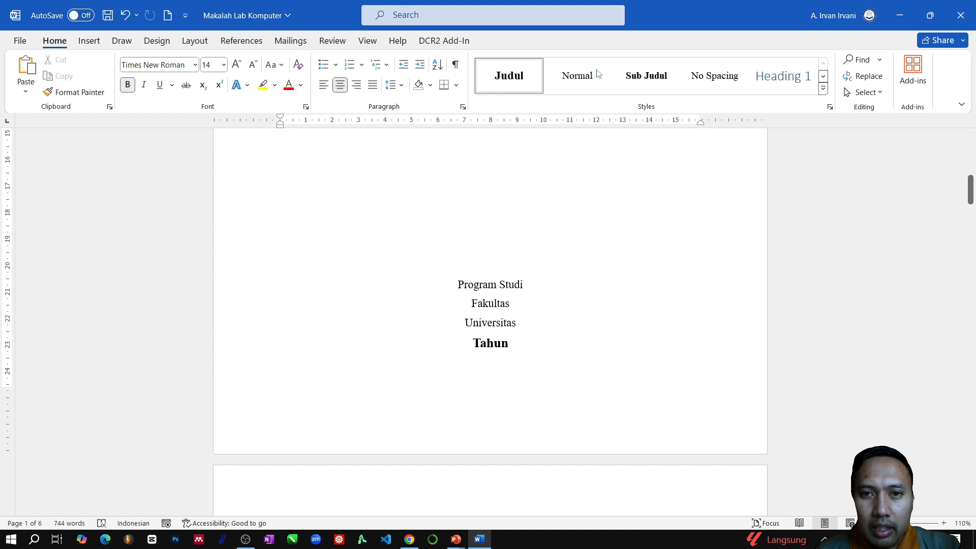
click(583, 81)
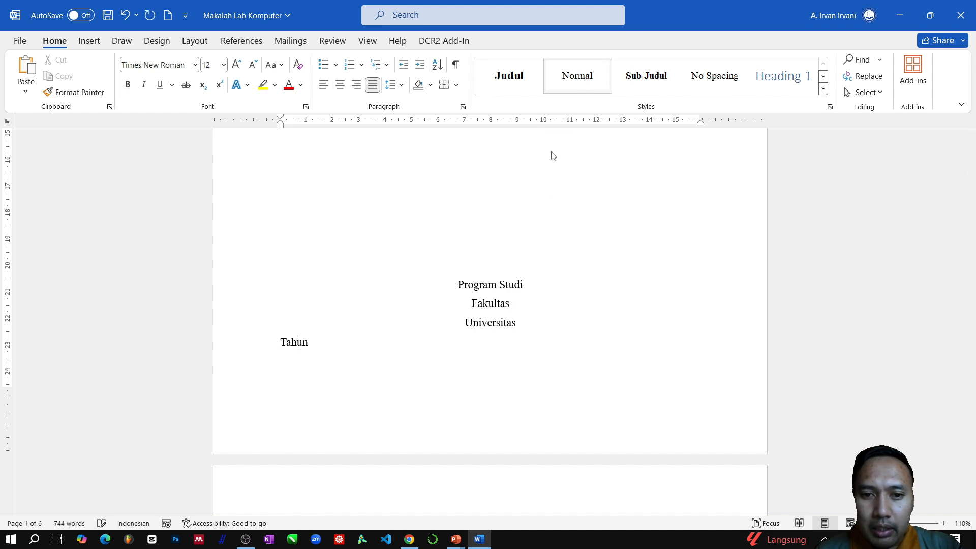
- Center the "Tahun" line on the cover page and apply the Judul style to the "Kata Pengantar" title
click(340, 85)
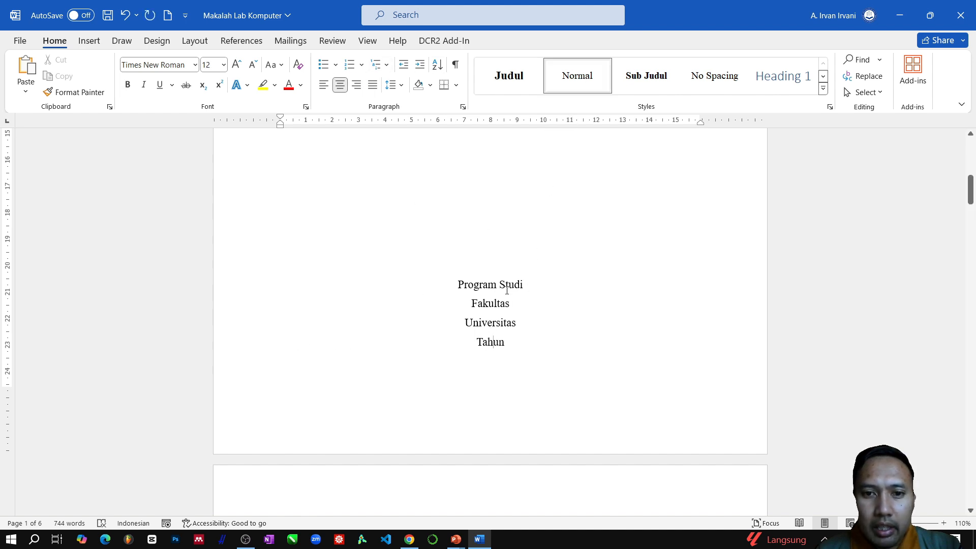
scroll(477, 292, down, 7)
click(496, 187)
scroll(484, 217, up, 2)
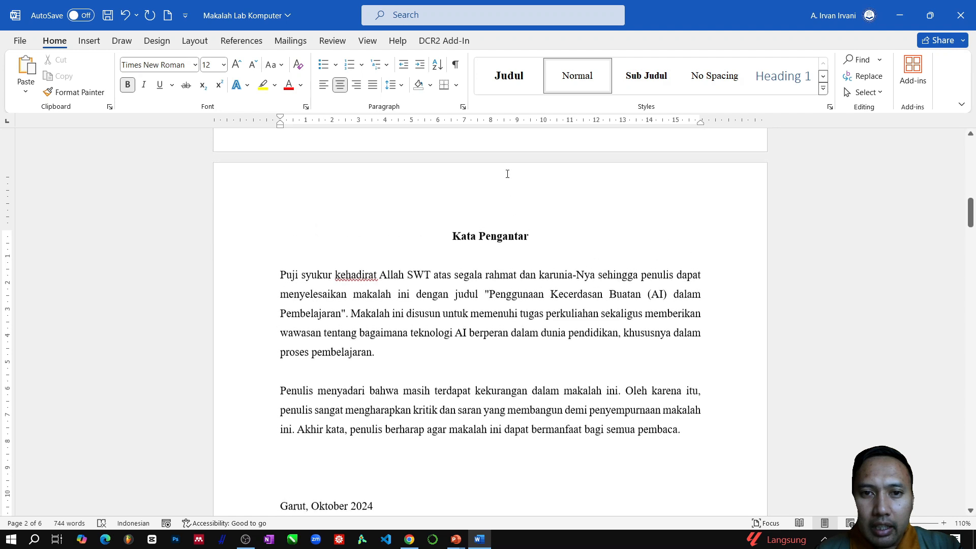
drag(452, 237, 532, 236)
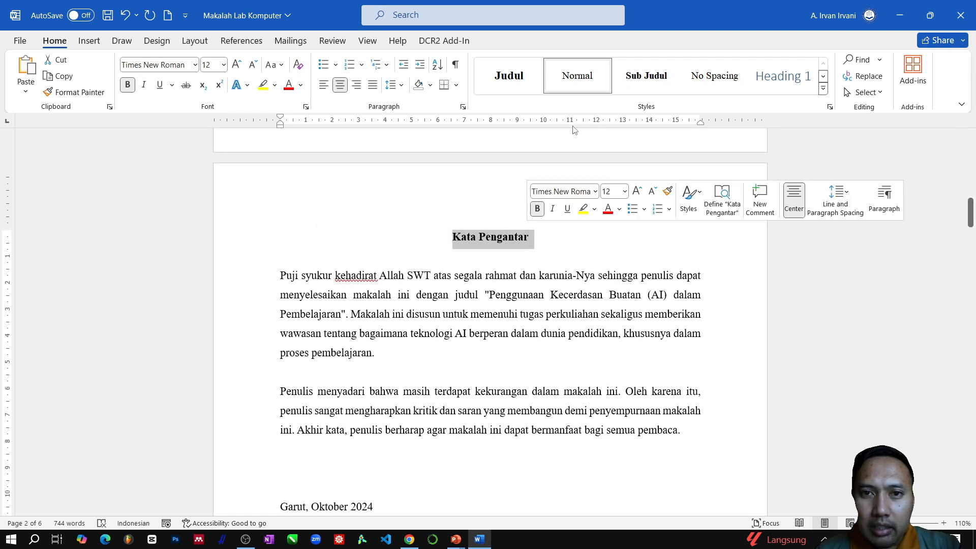
click(517, 83)
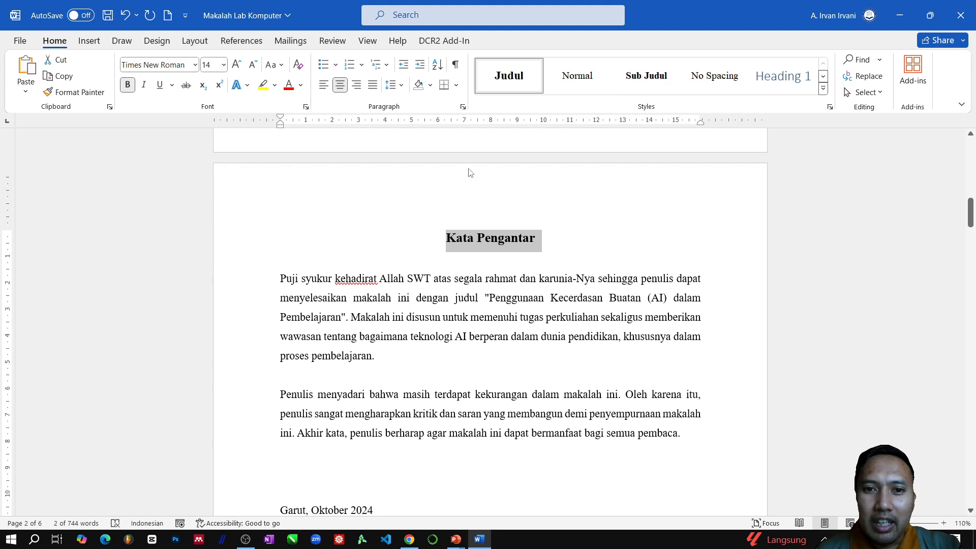
- Apply the Normal style to the Kata Pengantar body text, from "Puji syukur" through the closing "Penulis" line
click(401, 294)
scroll(400, 294, down, 2)
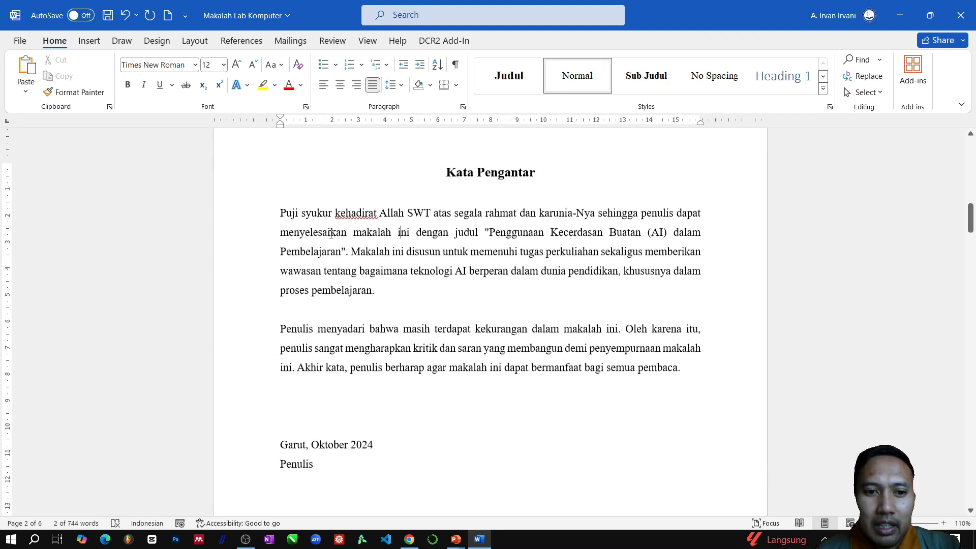
drag(246, 212, 243, 468)
click(586, 79)
- Apply the Judul style to the "Daftar Isi" title
scroll(361, 320, down, 10)
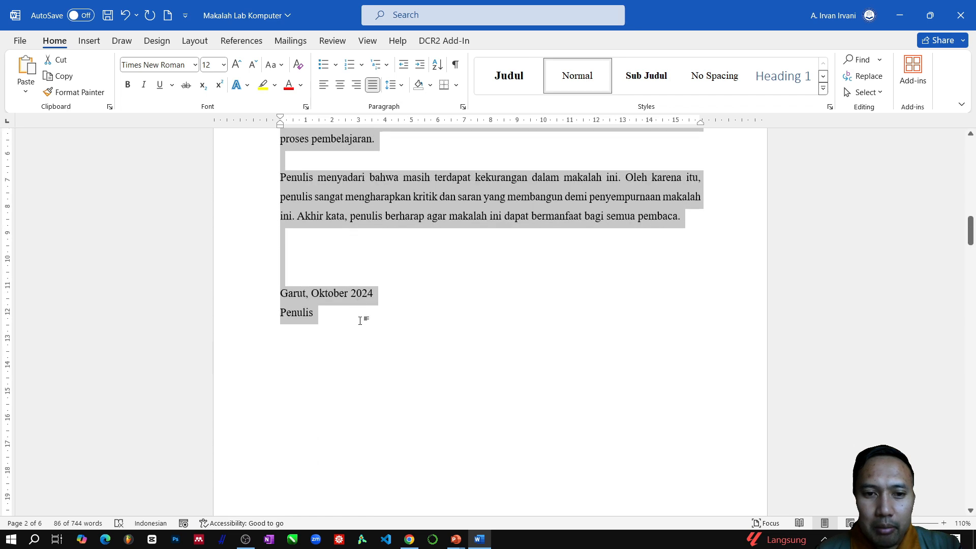
scroll(449, 259, down, 1)
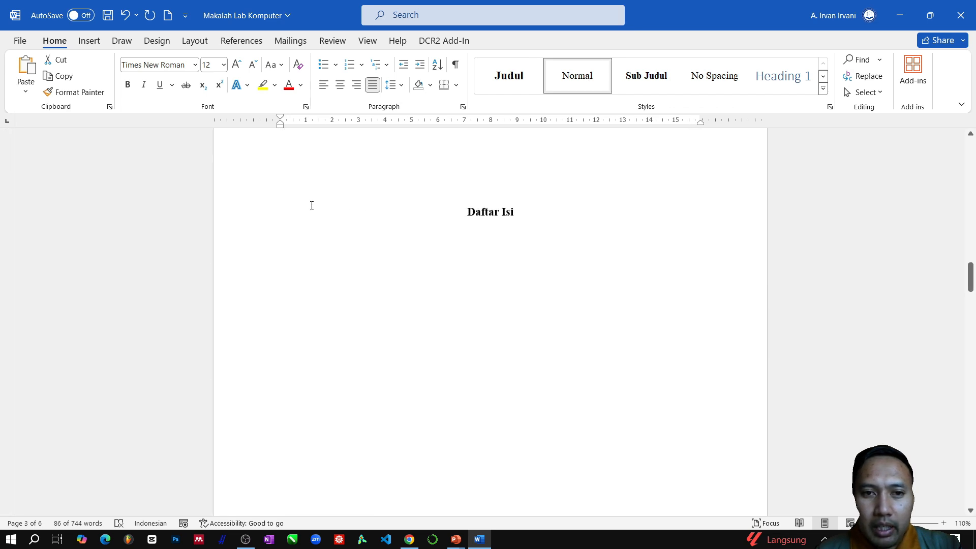
drag(466, 213, 527, 209)
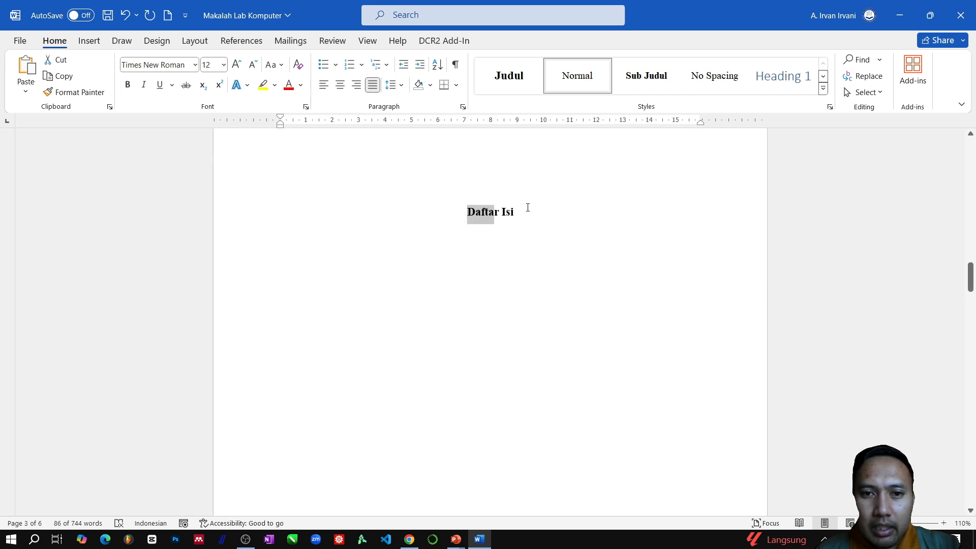
click(504, 85)
- Delete the surplus blank page between the Daftar Isi page and BAB I
scroll(464, 261, down, 10)
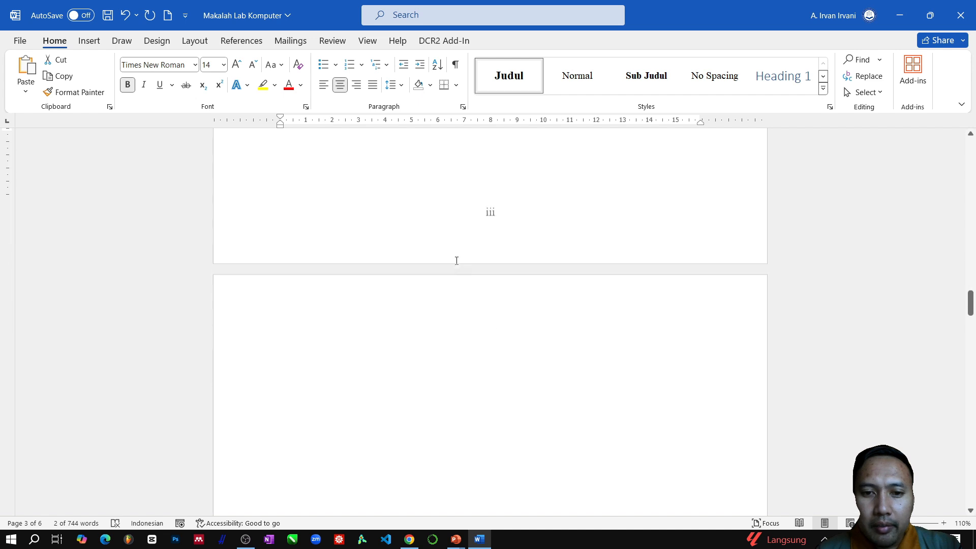
scroll(402, 289, down, 5)
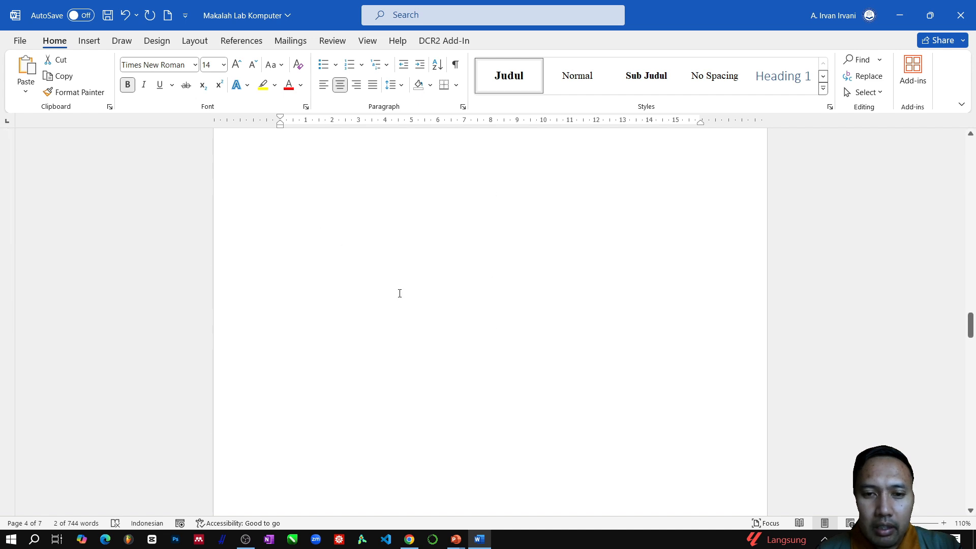
scroll(401, 264, up, 10)
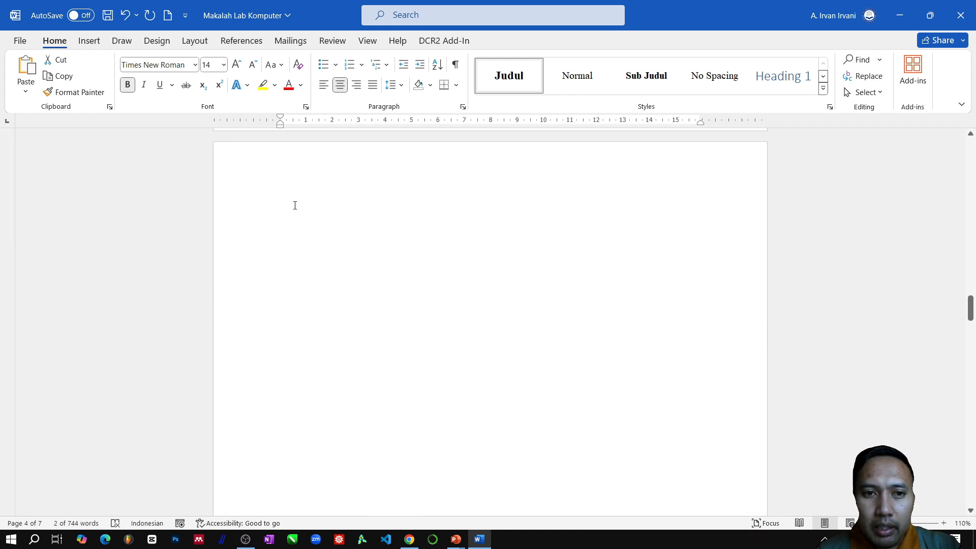
key(BackSpace)
key(BackSpace)
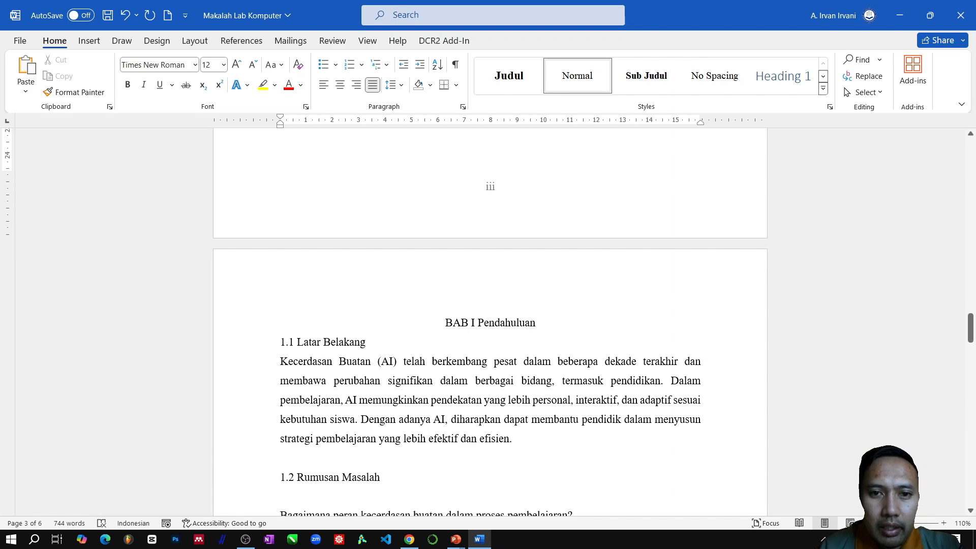
- Put "Pendahuluan" on its own line below "BAB I" and apply the Judul style to both lines
scroll(510, 348, down, 10)
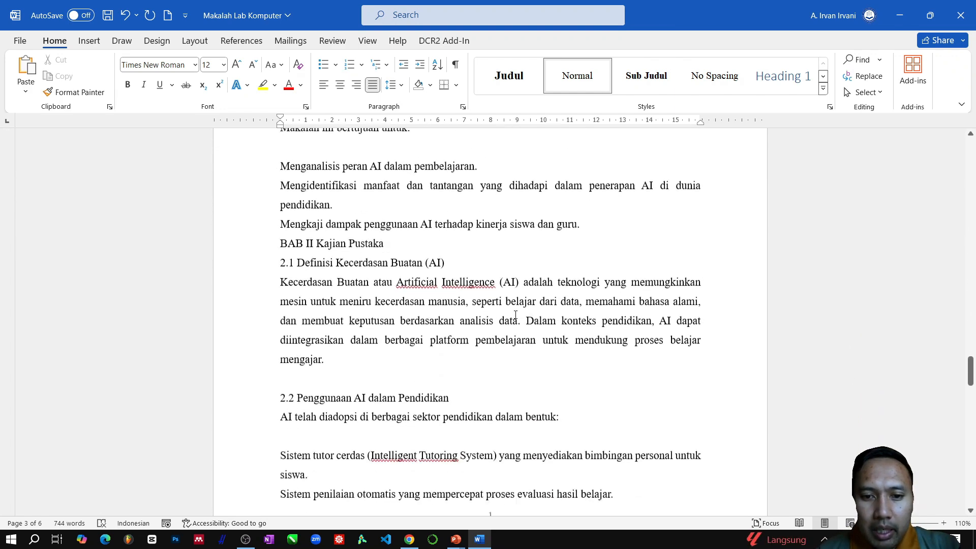
scroll(516, 313, up, 10)
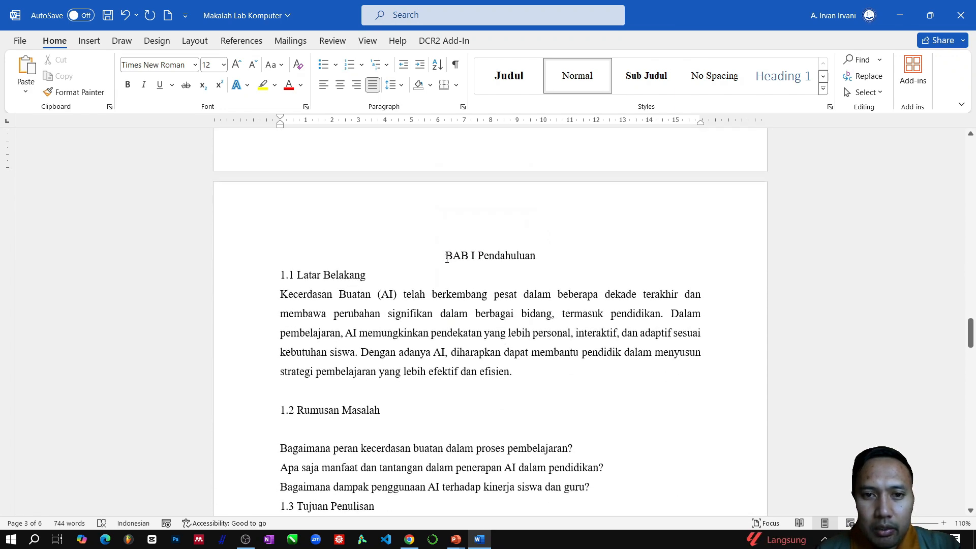
click(479, 255)
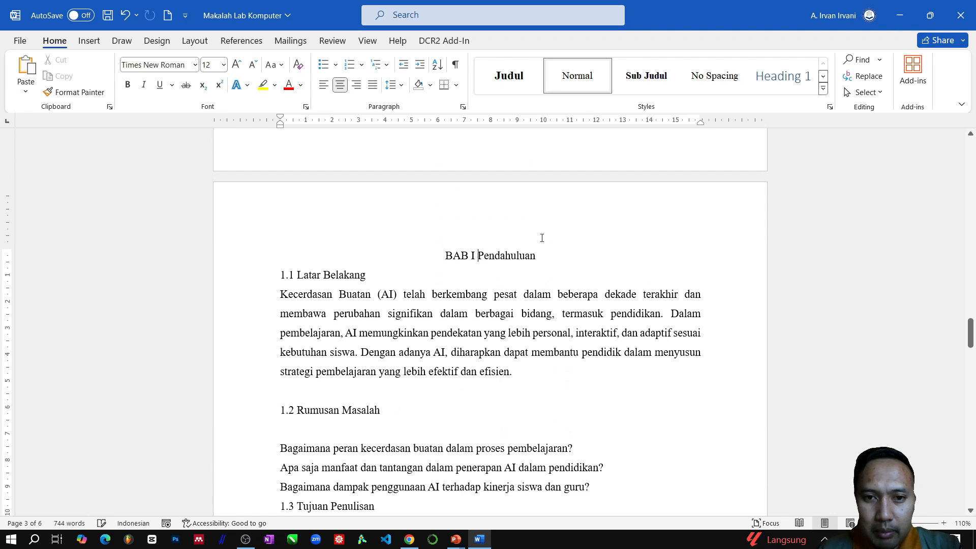
key(BackSpace)
key(Return)
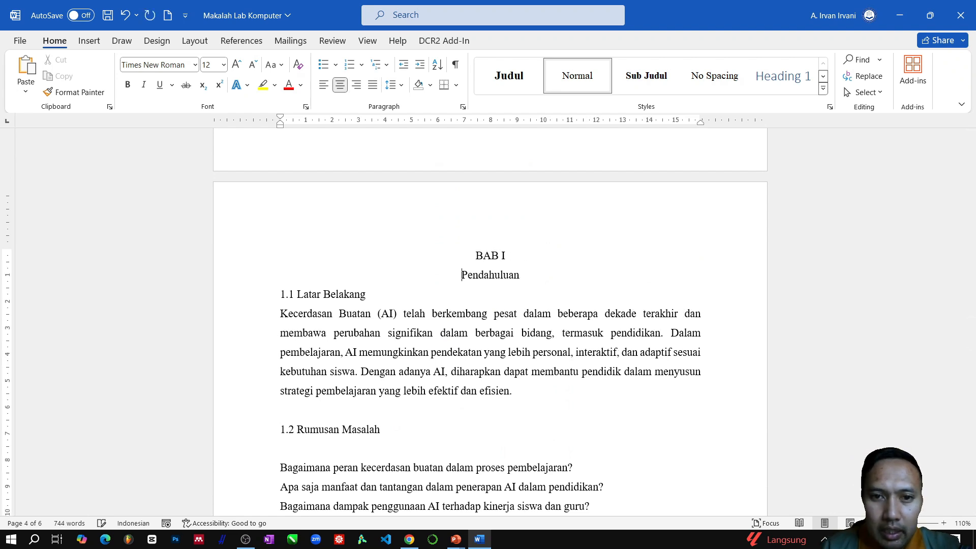
drag(493, 261, 524, 279)
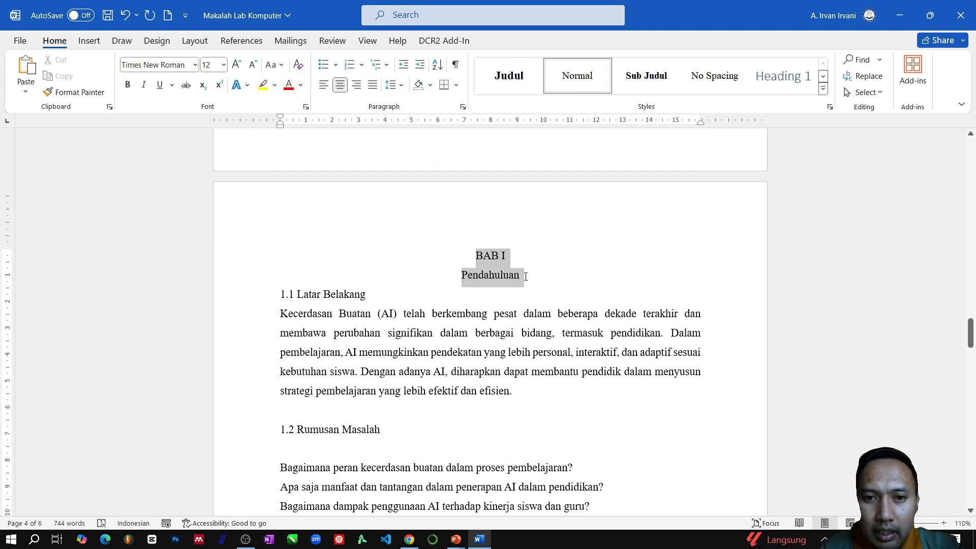
click(507, 84)
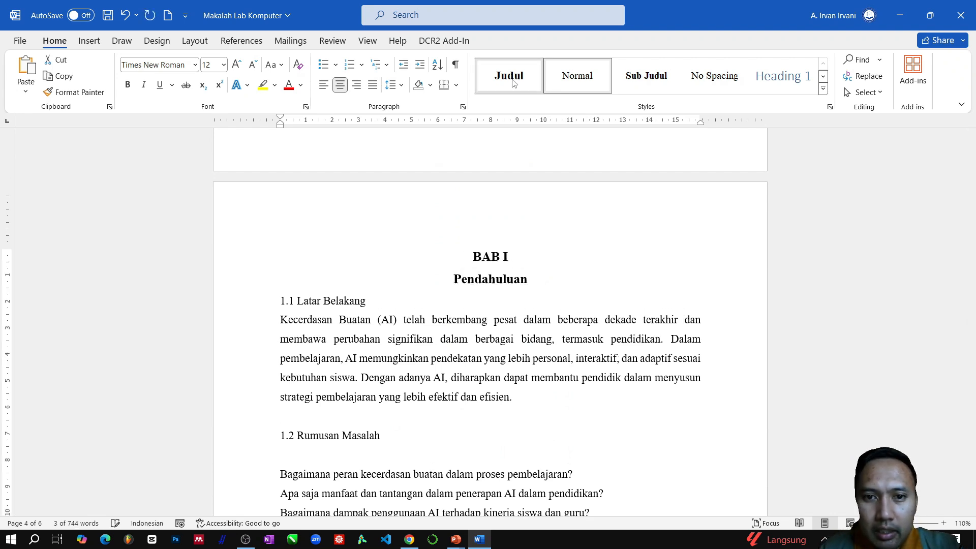
- Apply the Sub Judul style to the "1.1 Latar Belakang" heading
click(349, 301)
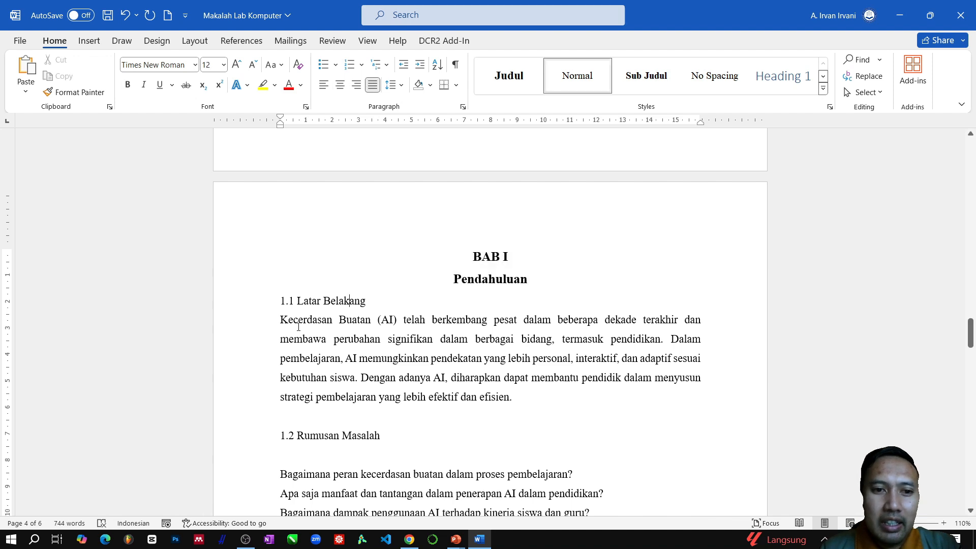
click(259, 305)
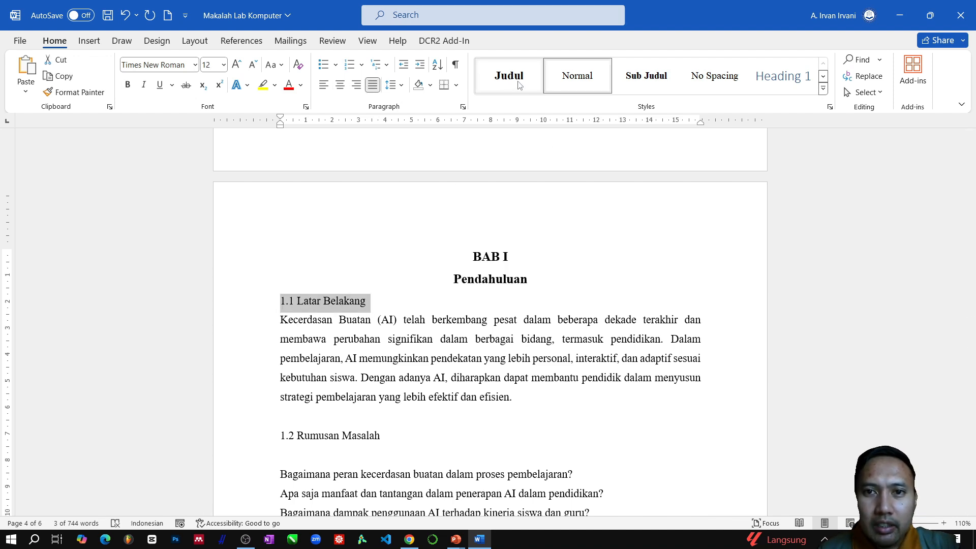
click(646, 76)
click(363, 396)
- Apply the Sub Judul style to the "1.2 Rumusan Masalah" heading
scroll(333, 340, down, 1)
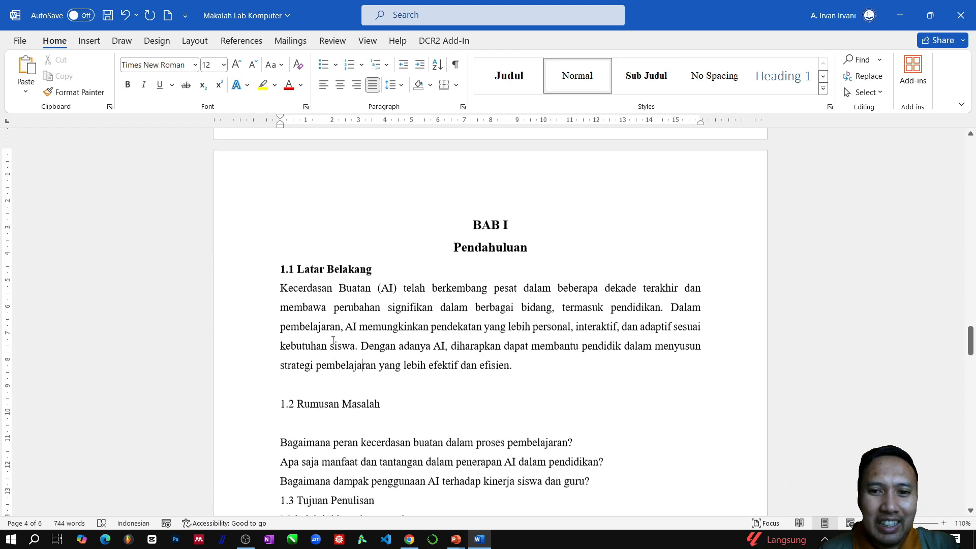
scroll(300, 342, down, 1)
click(259, 335)
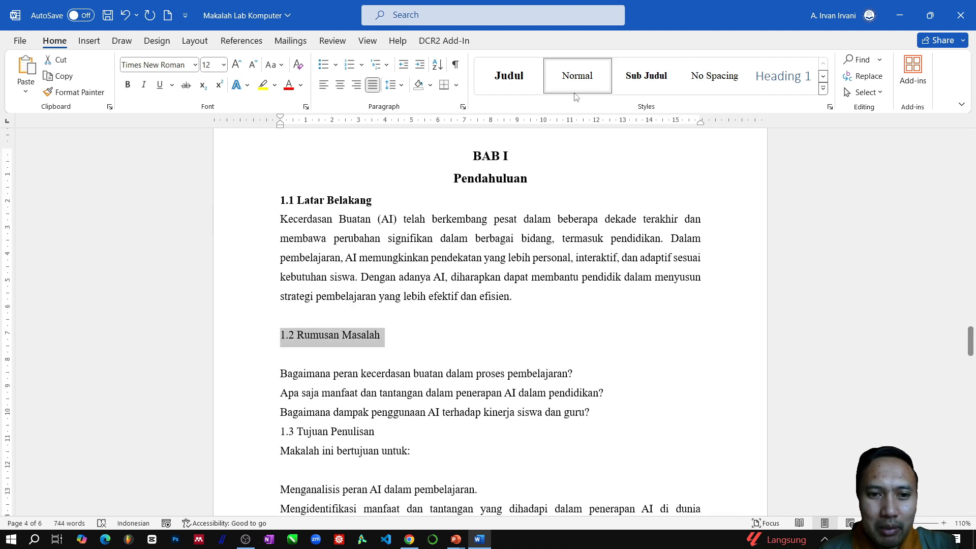
click(646, 77)
- Insert an empty line above "1.3 Tujuan Penulisan" and apply the Sub Judul style to that heading
scroll(350, 351, down, 1)
scroll(384, 304, down, 2)
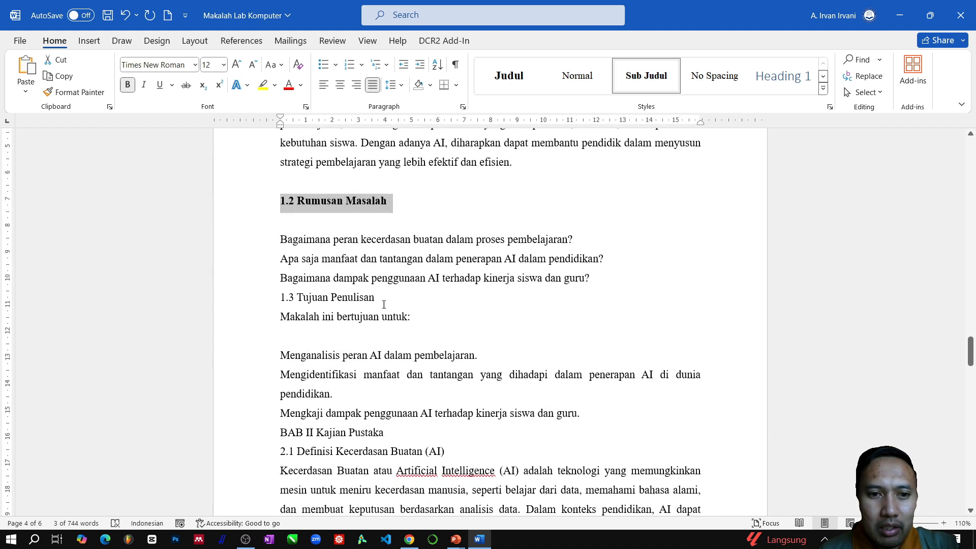
click(609, 281)
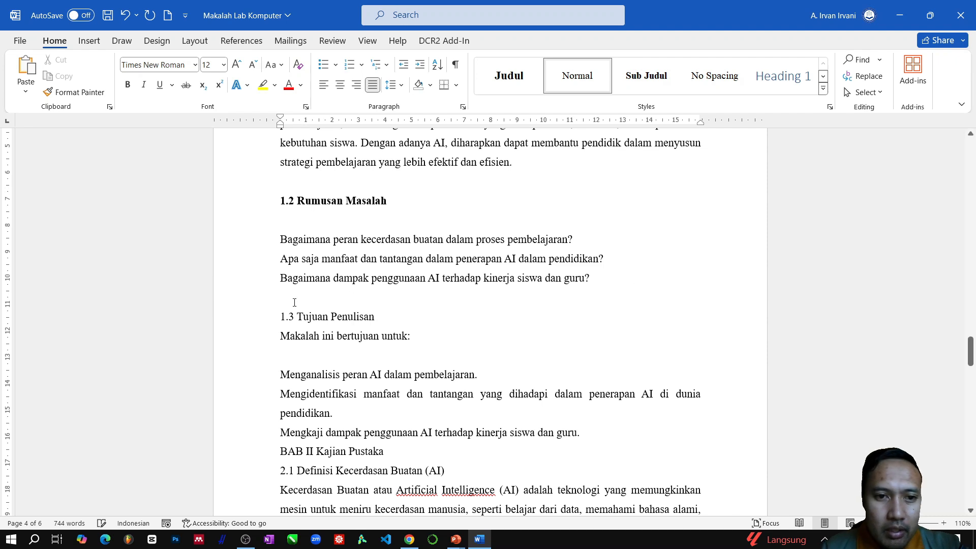
click(250, 320)
click(647, 77)
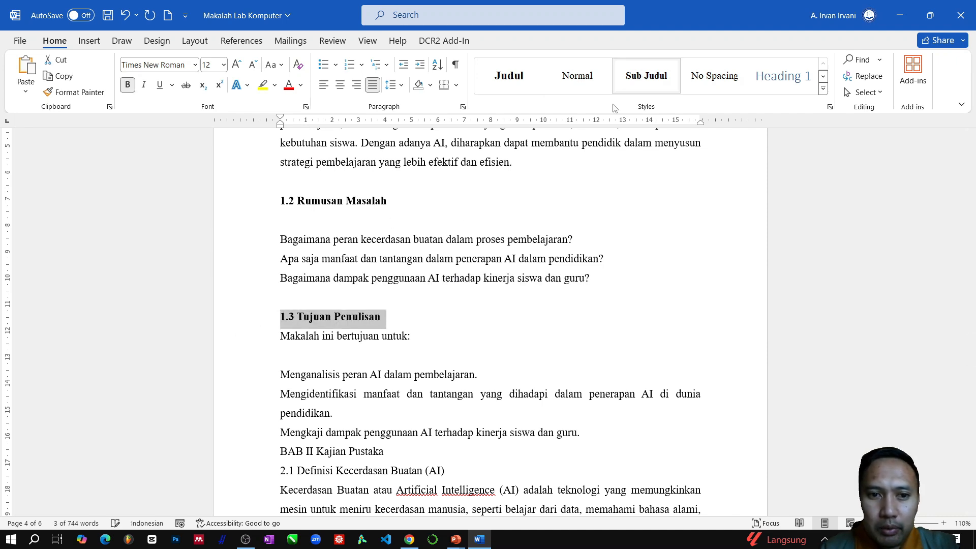
- Delete the empty line between "Makalah ini bertujuan untuk:" and "Menganalisis peran AI dalam pembelajaran."
scroll(304, 324, down, 3)
click(303, 255)
key(Delete)
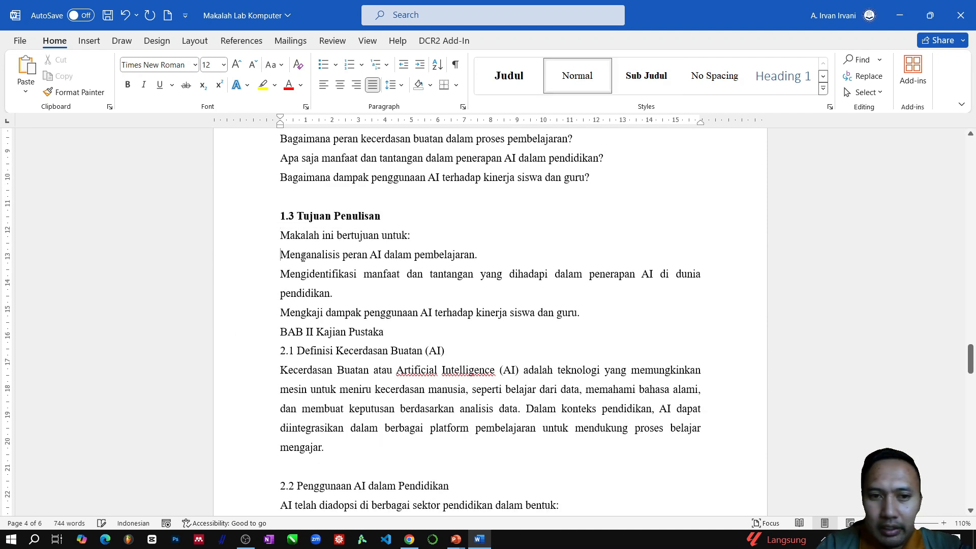
- Insert empty lines after the last aim in section 1.3 until "BAB II Kajian Pustaka" starts on a new page
key(Return)
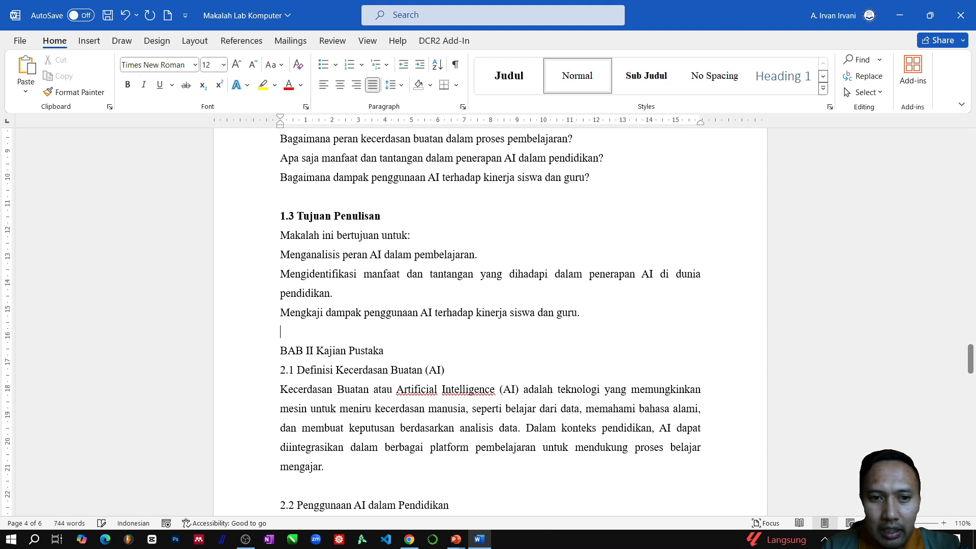
key(Return)
key(Return)
key(Return)
key(Return)
key(Return)
key(Return)
key(Return)
key(Return)
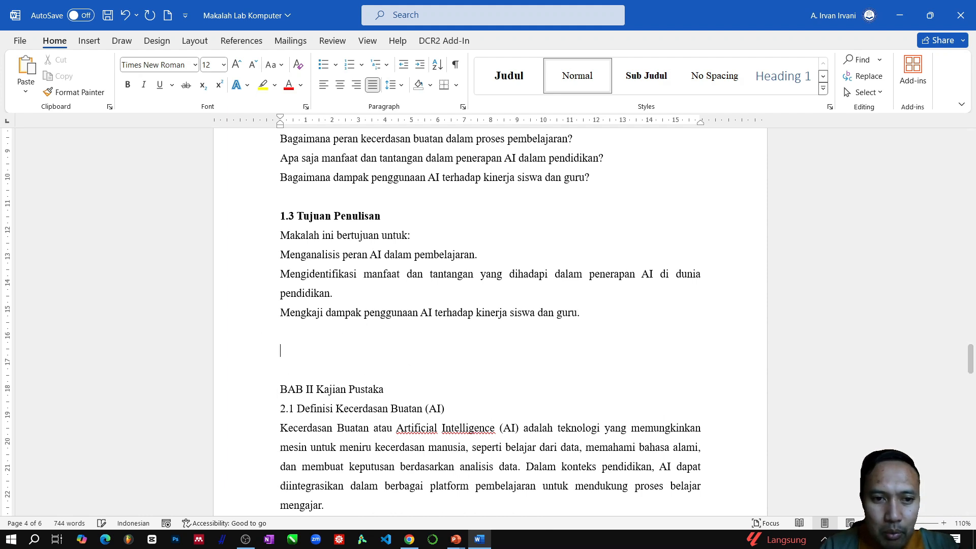
scroll(336, 331, down, 3)
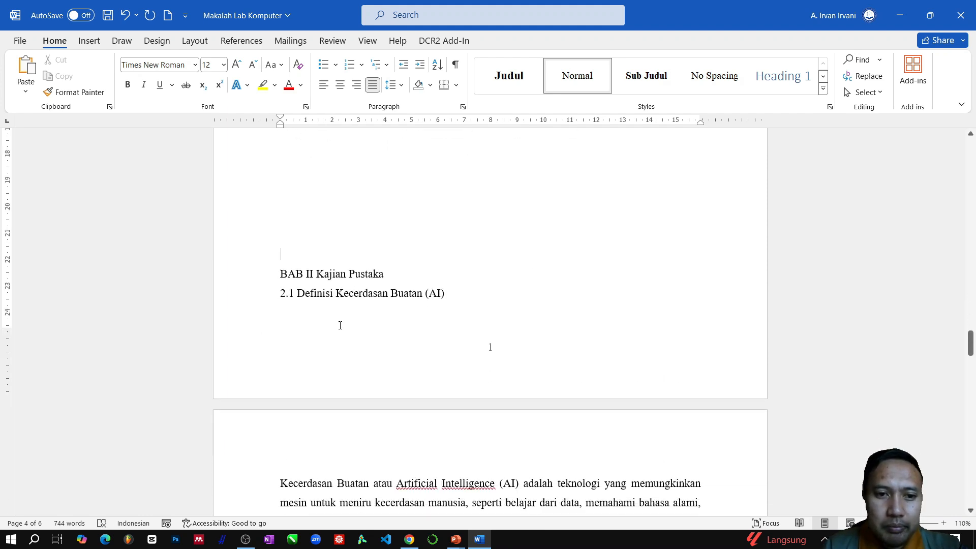
key(Return)
key(Return)
key(Return)
- Apply the Judul style to "BAB II Kajian Pustaka" and put "Kajian Pustaka" on its own line below "BAB II"
scroll(267, 377, down, 3)
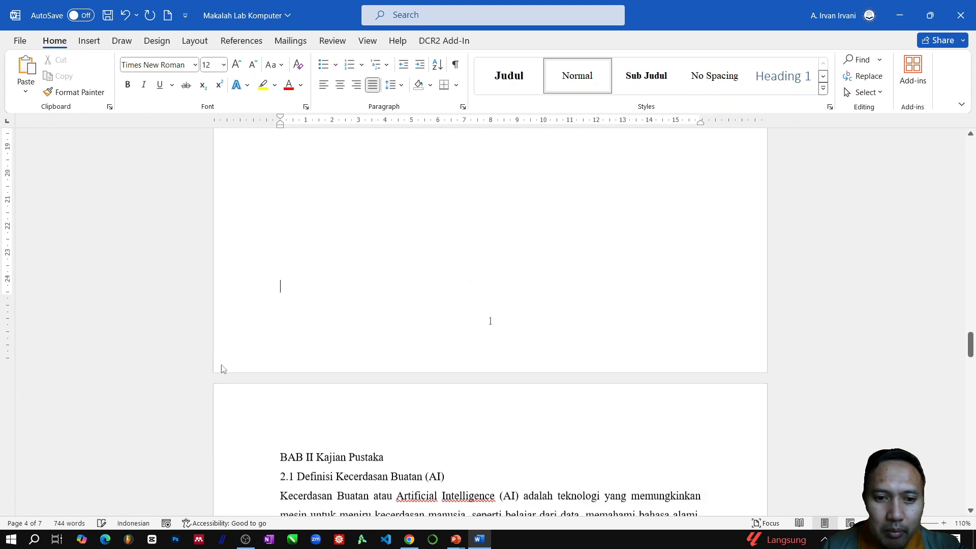
click(261, 354)
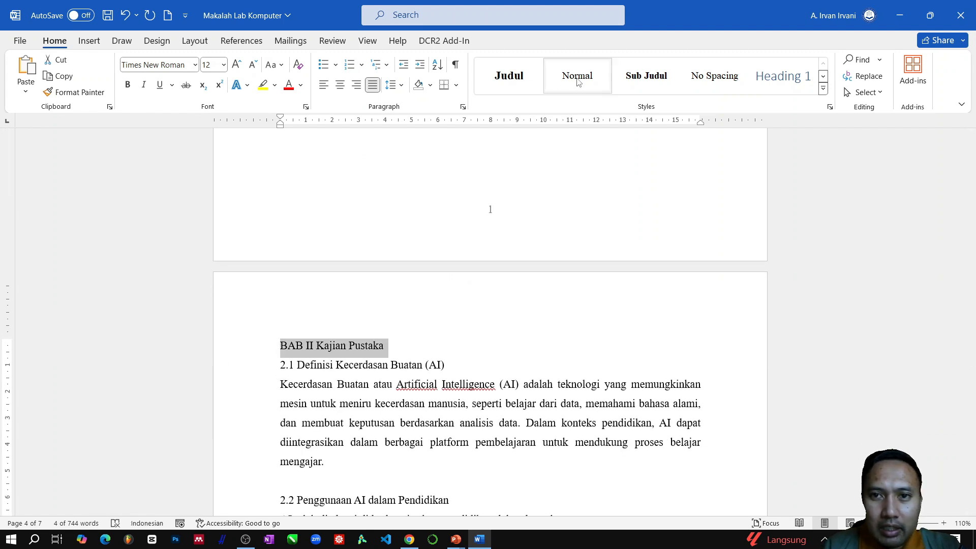
click(509, 75)
click(474, 345)
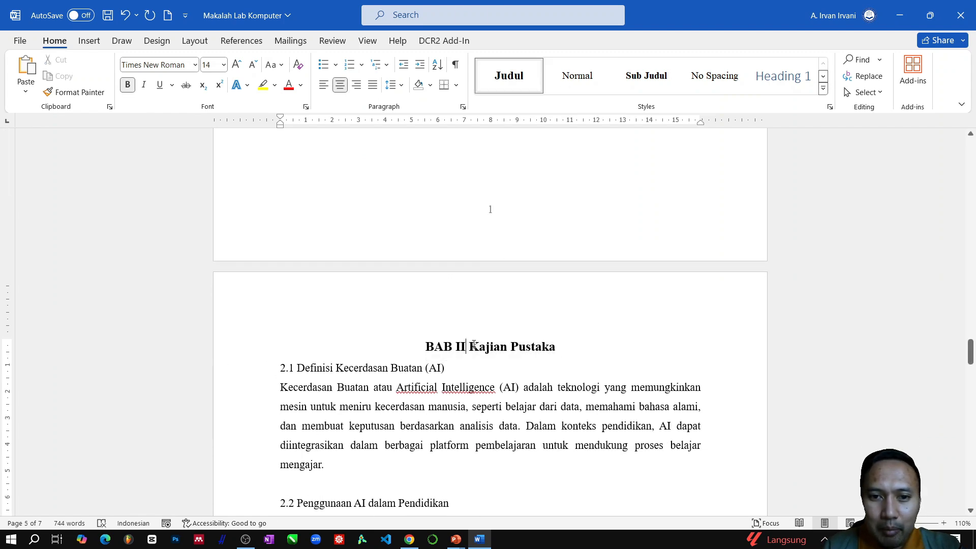
key(Return)
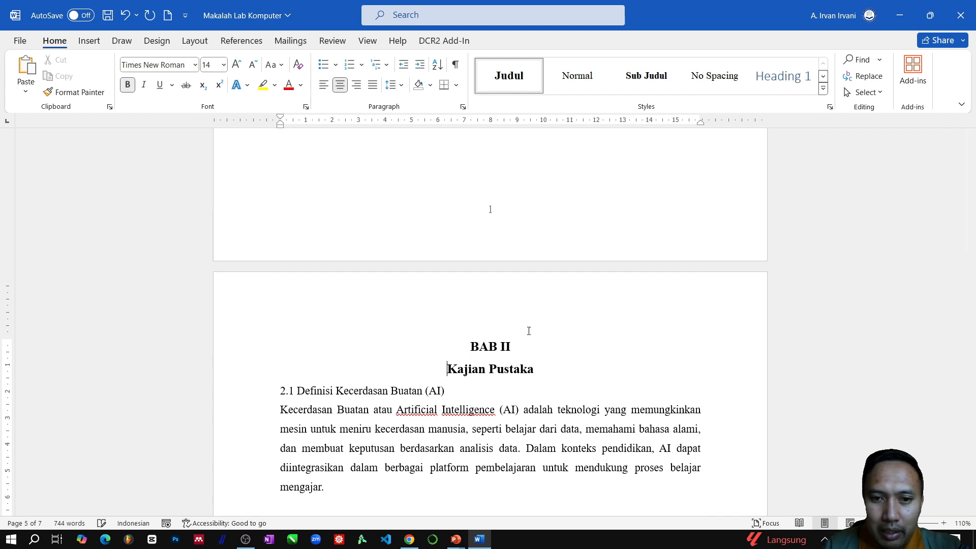
key(Return)
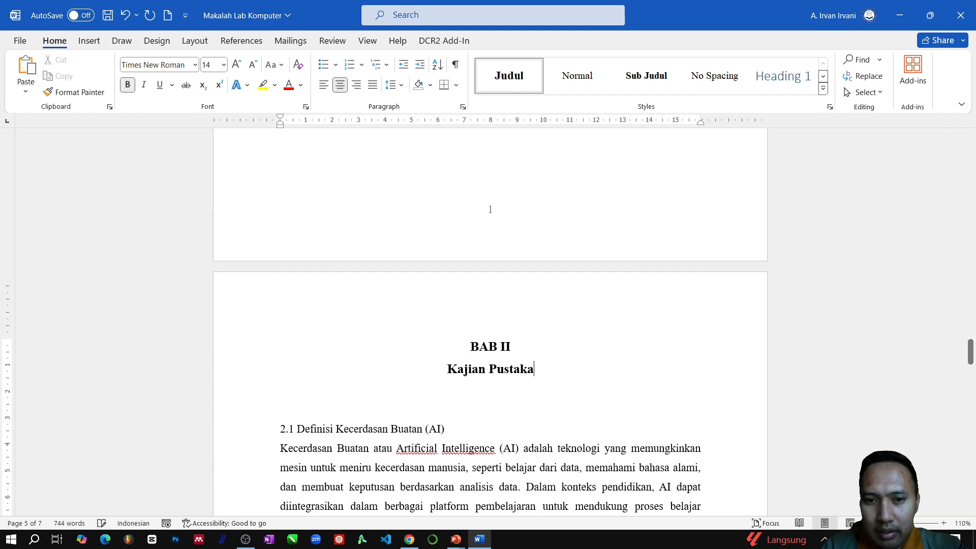
key(BackSpace)
click(558, 377)
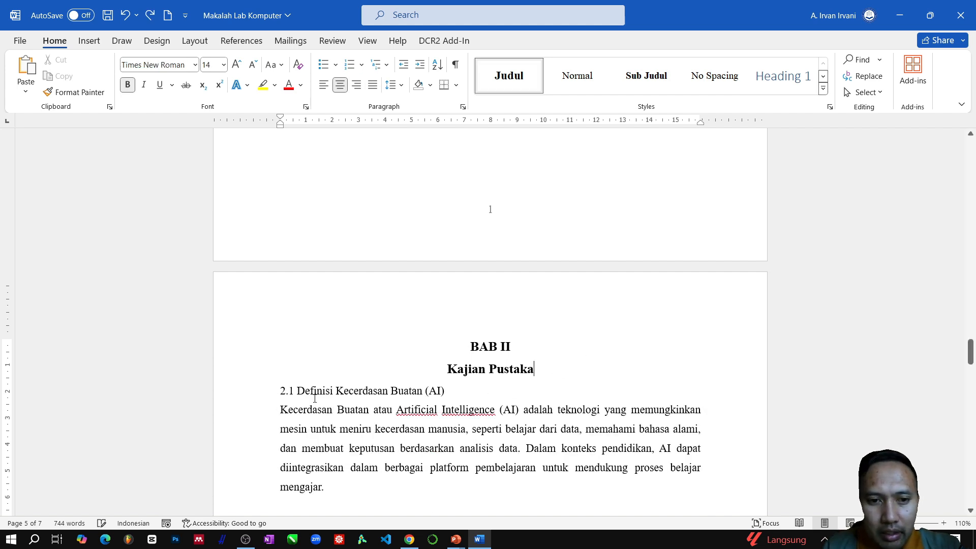
- Insert an empty line above "2.1 Definisi Kecerdasan Buatan (AI)" and apply the Sub Judul style to that heading
click(282, 390)
key(Return)
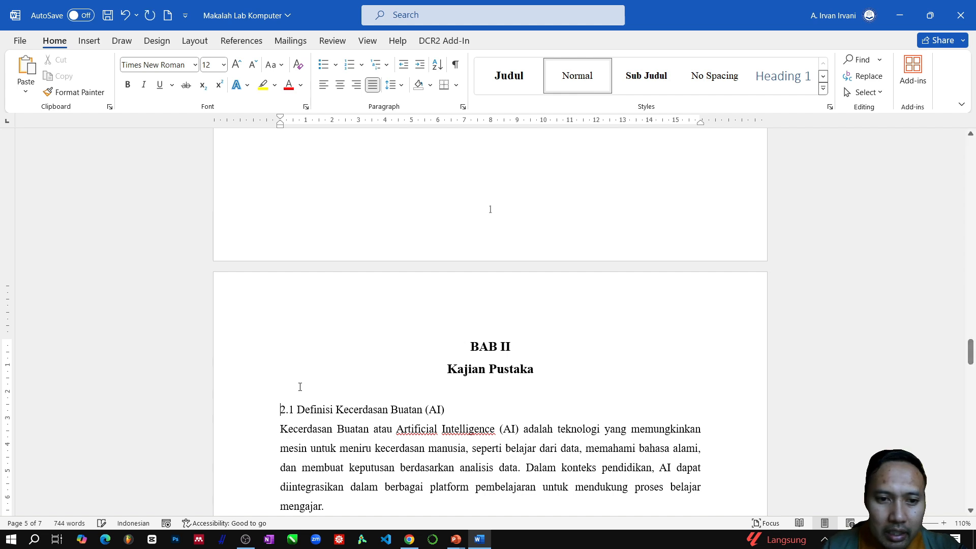
scroll(250, 345, down, 3)
click(248, 250)
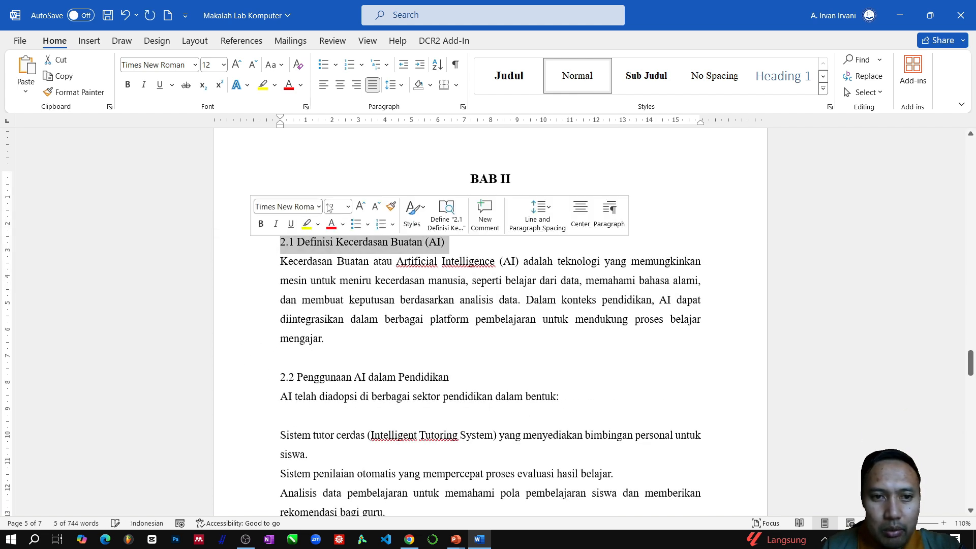
click(646, 82)
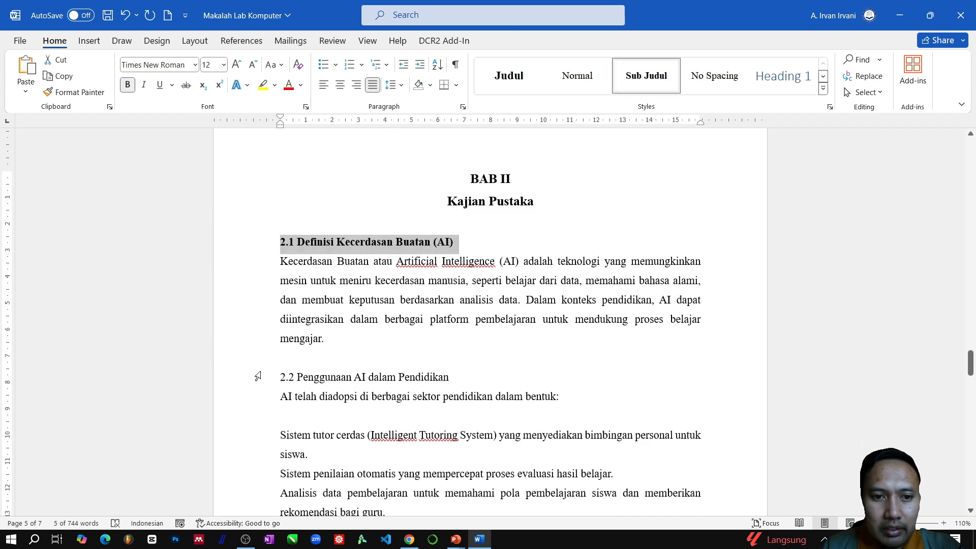
- Apply the Sub Judul style to "2.2 Penggunaan AI dalam Pendidikan" and delete the empty line below its introductory sentence
click(243, 382)
click(645, 76)
scroll(297, 287, down, 3)
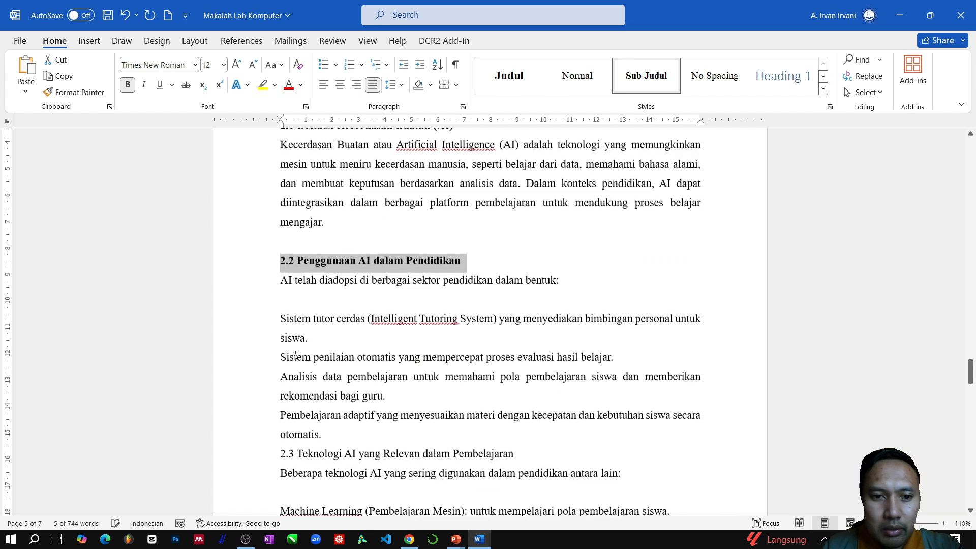
click(298, 288)
key(Delete)
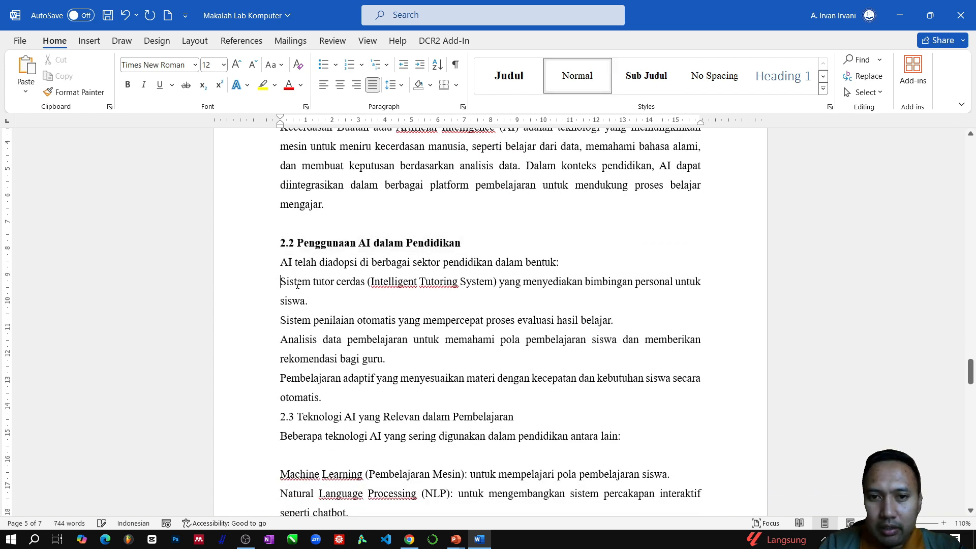
- Insert an empty line above "2.3 Teknologi AI yang Relevan dalam Pembelajaran" and apply the Sub Judul style to that heading
scroll(246, 351, down, 3)
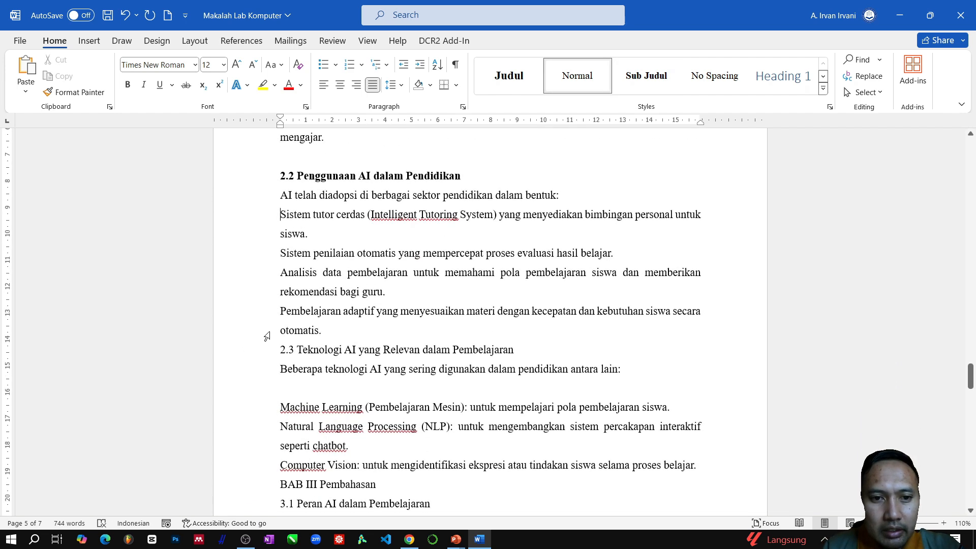
click(334, 331)
key(Return)
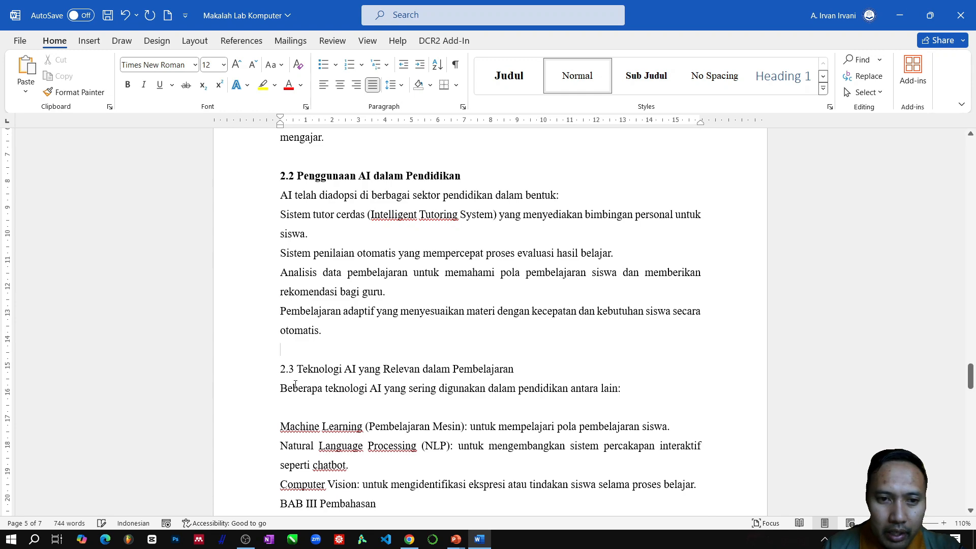
click(239, 374)
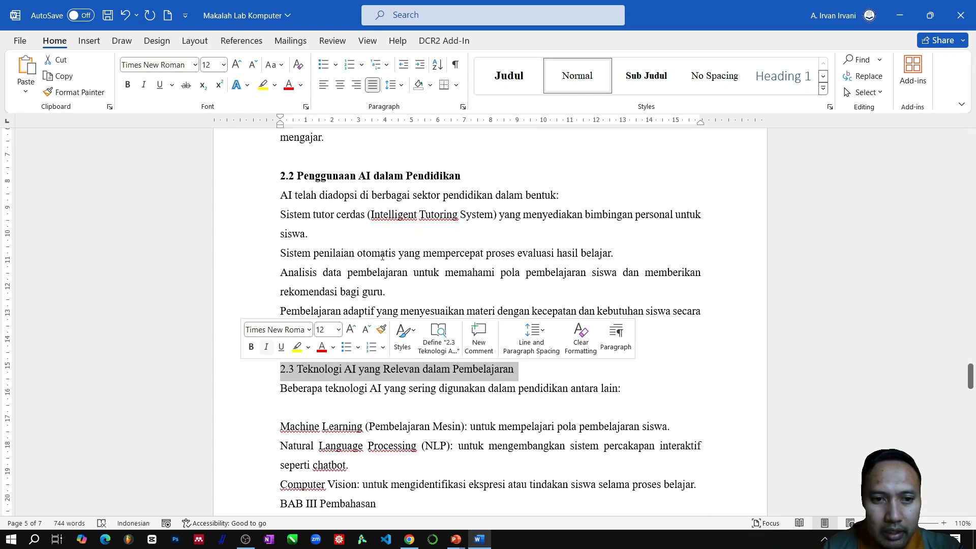
click(646, 75)
- Insert empty lines above "BAB III Pembahasan" until that chapter title starts on a new page
scroll(420, 273, down, 1)
scroll(419, 273, down, 3)
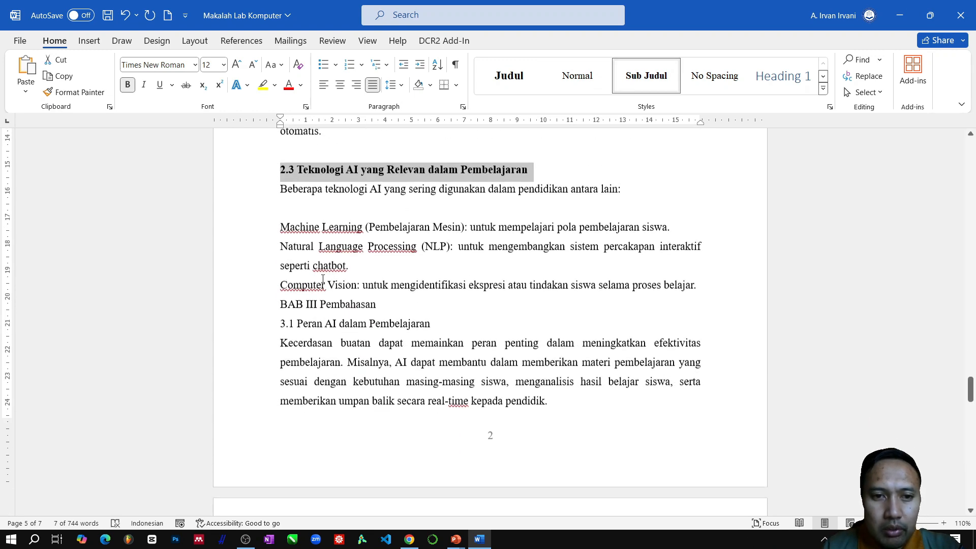
click(283, 303)
key(Return)
key(Return)
key(Return)
key(Return)
key(Return)
key(Return)
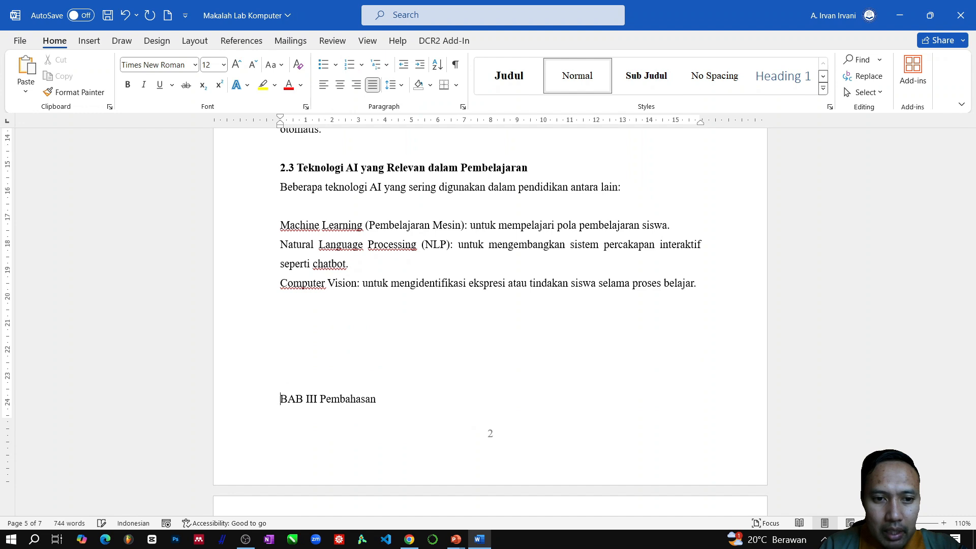
scroll(339, 325, down, 3)
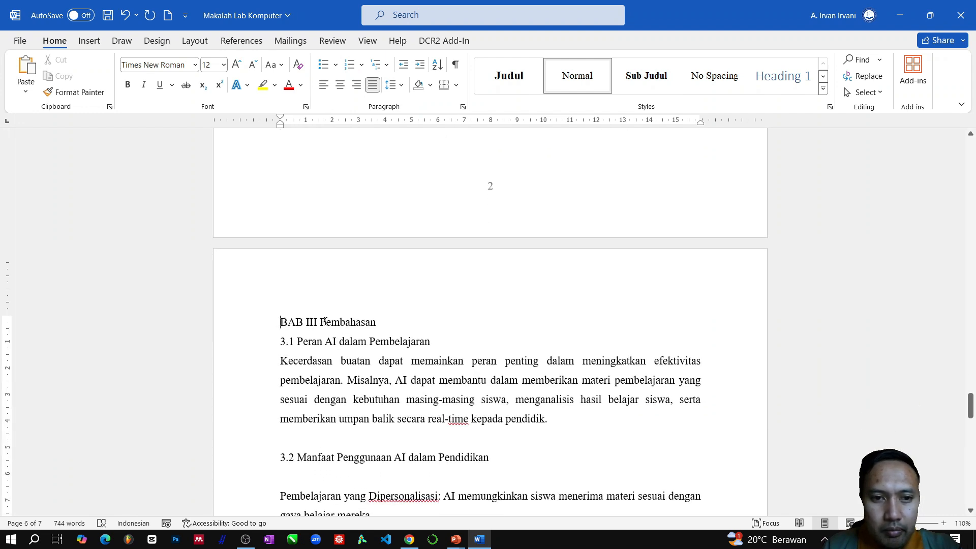
- Put "Pembahasan" on its own line below "BAB III", add an empty line after it, and apply the Judul style to both title lines
key(BackSpace)
key(Return)
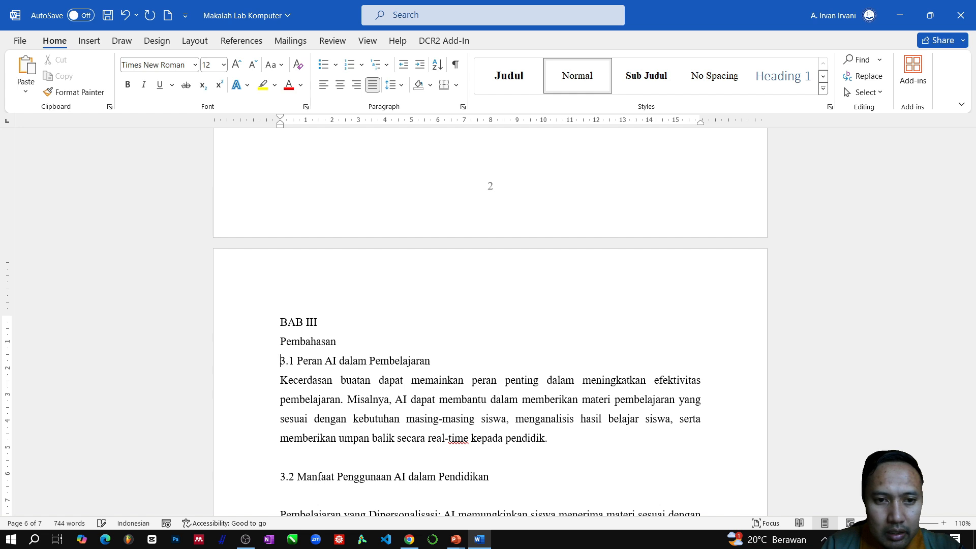
key(Return)
drag(243, 326, 244, 353)
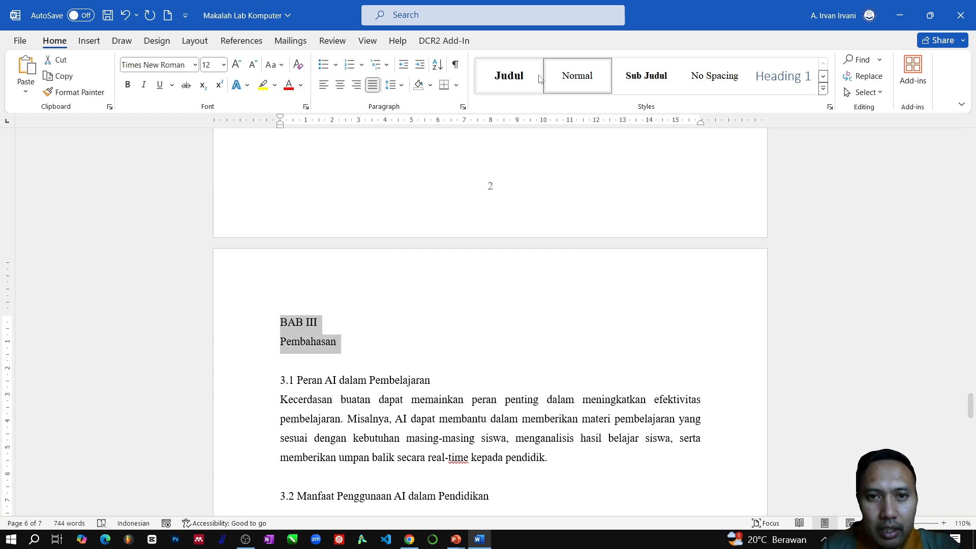
click(516, 76)
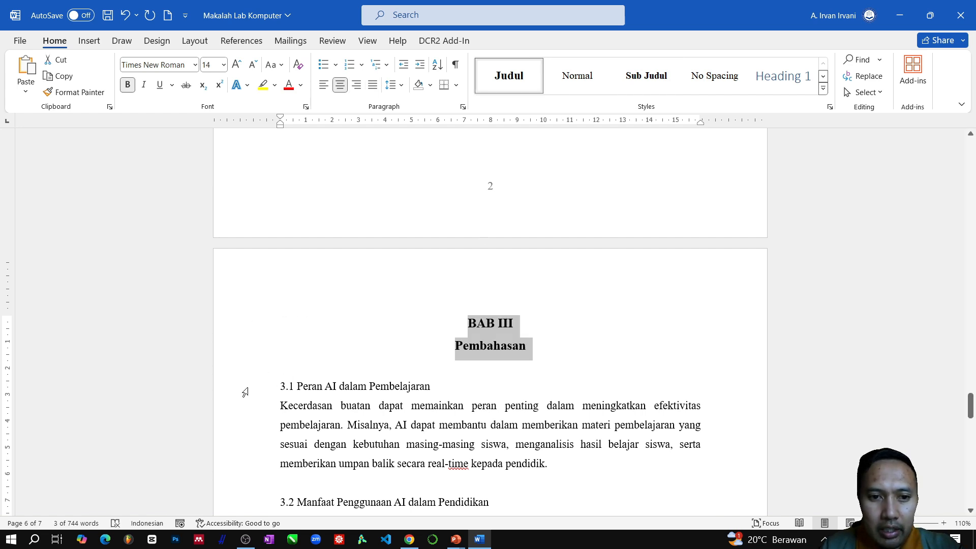
- Apply the Sub Judul style to the headings of sections 3.1, 3.2 and 3.3
click(244, 390)
click(646, 76)
scroll(368, 379, down, 2)
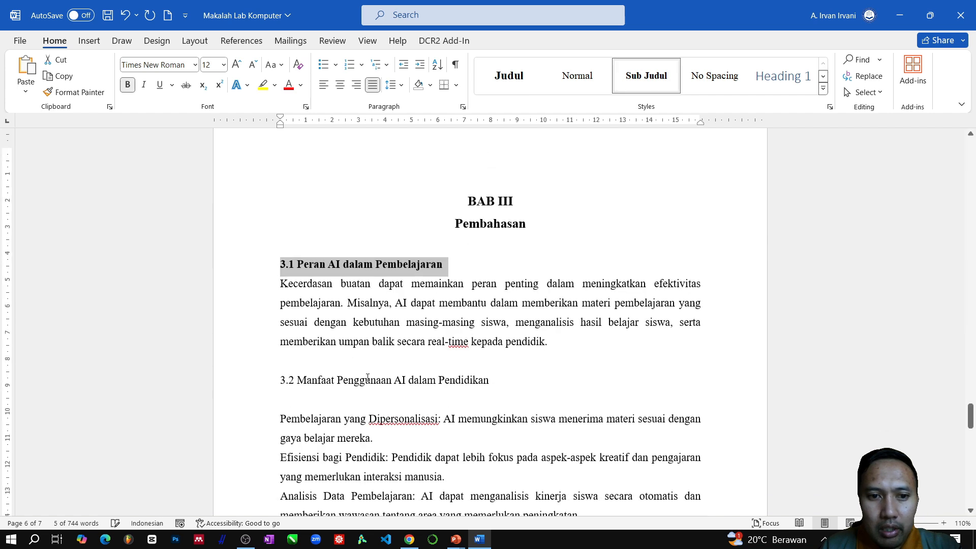
scroll(367, 379, down, 3)
click(257, 201)
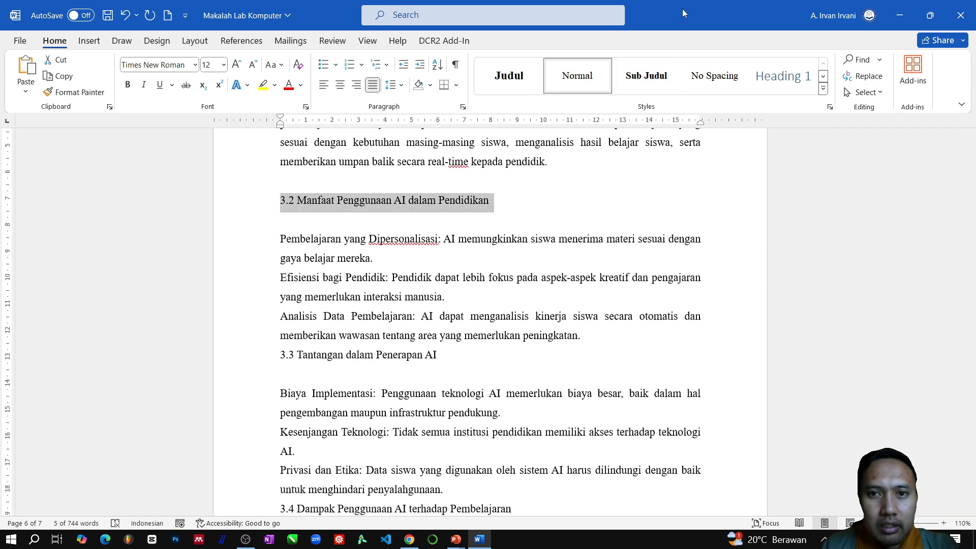
click(630, 88)
click(263, 357)
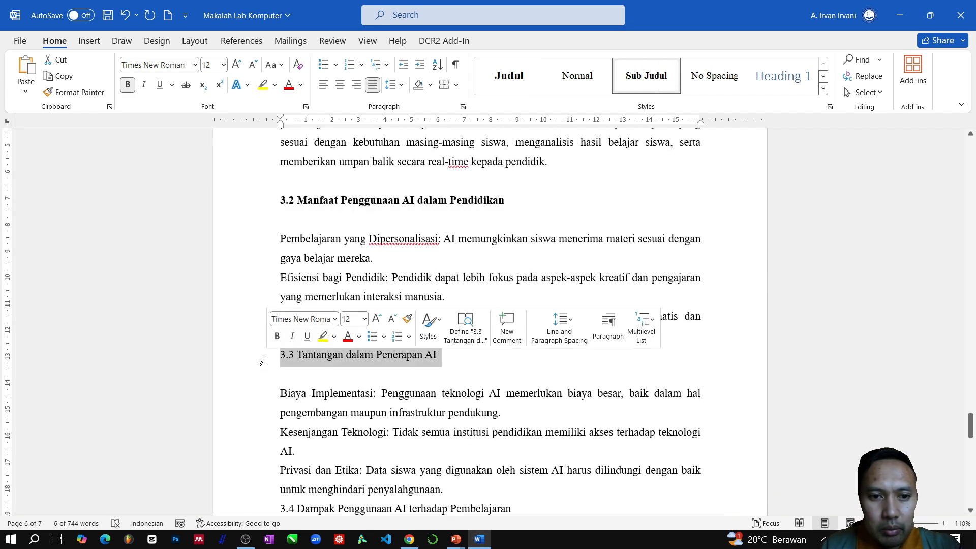
click(645, 77)
- Insert an empty line above "3.3 Tantangan dalam Penerapan AI" and delete the empty lines directly below the 3.2 and 3.3 headings
click(601, 336)
key(Return)
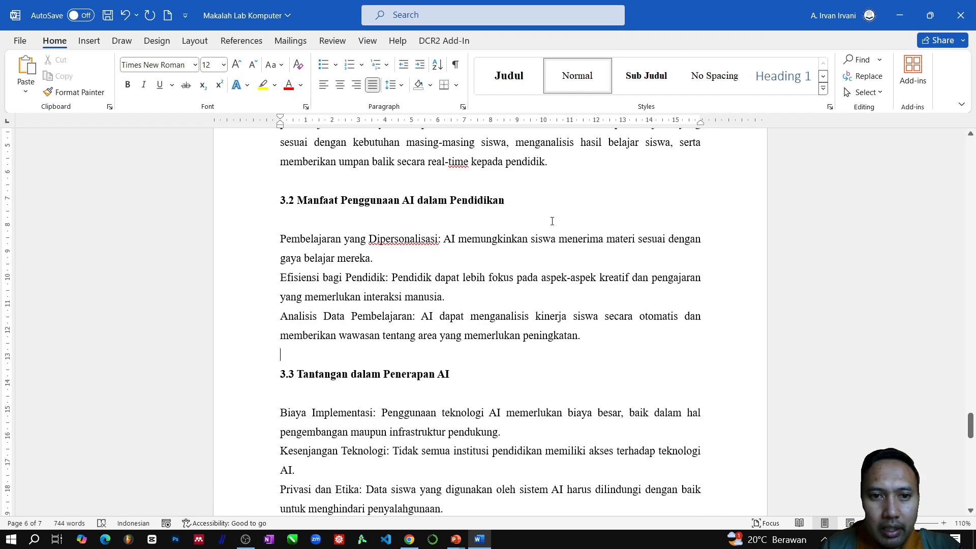
key(Delete)
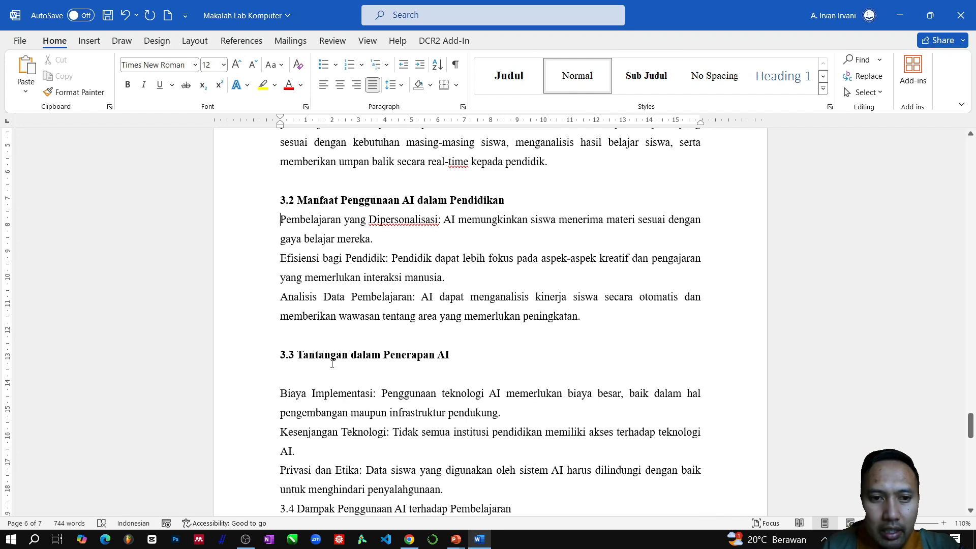
click(290, 370)
key(BackSpace)
- Give "3.4 Dampak Penggunaan AI terhadap Pembelajaran" an empty line above and none below, and apply the Sub Judul style to it
scroll(531, 317, down, 4)
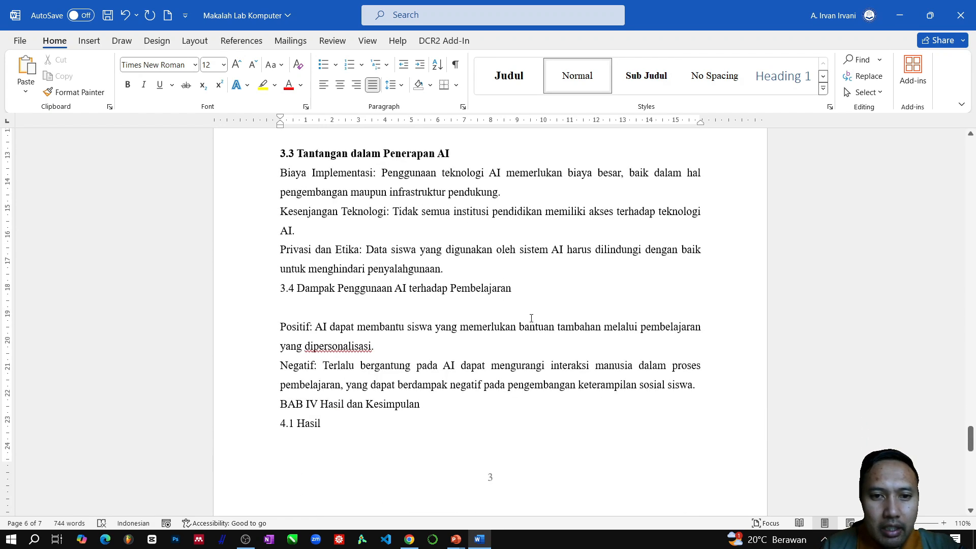
click(472, 273)
key(Return)
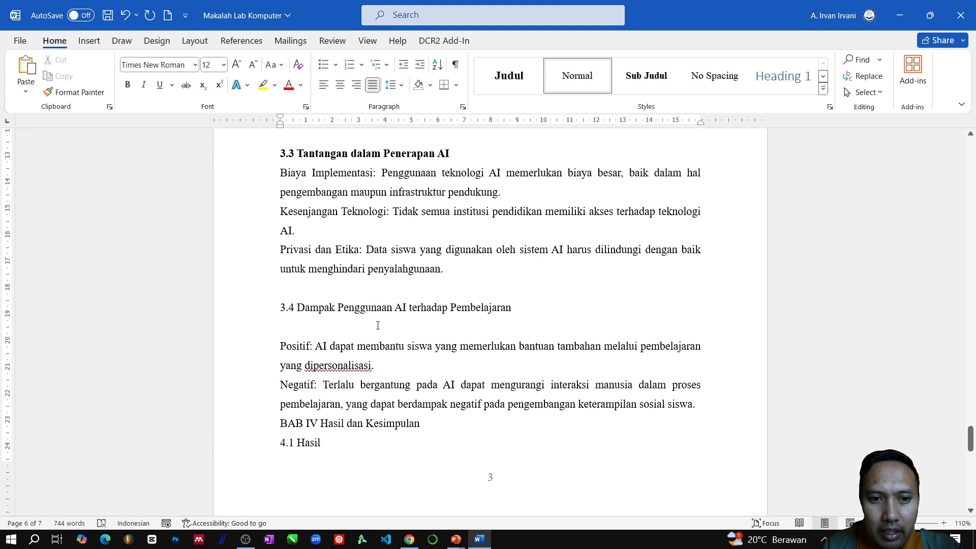
key(Delete)
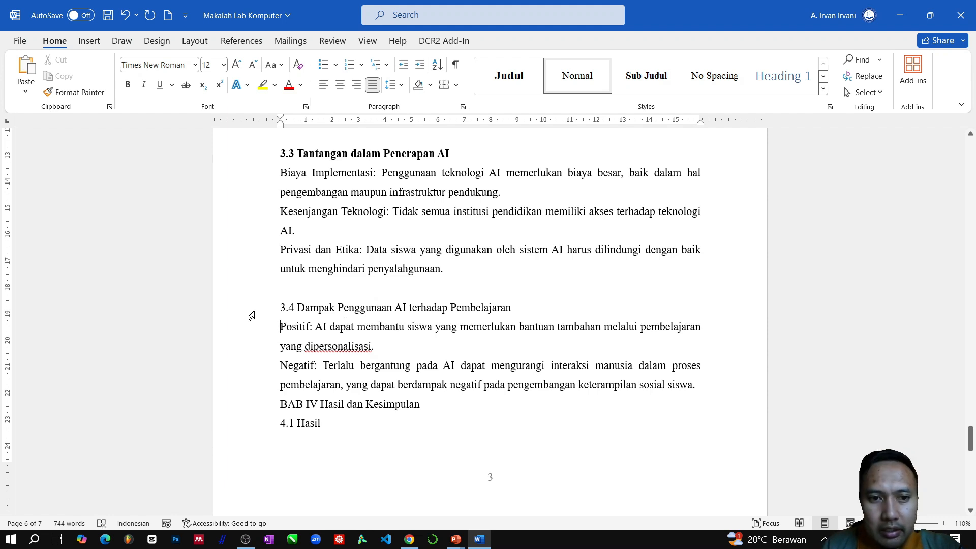
click(251, 315)
click(639, 77)
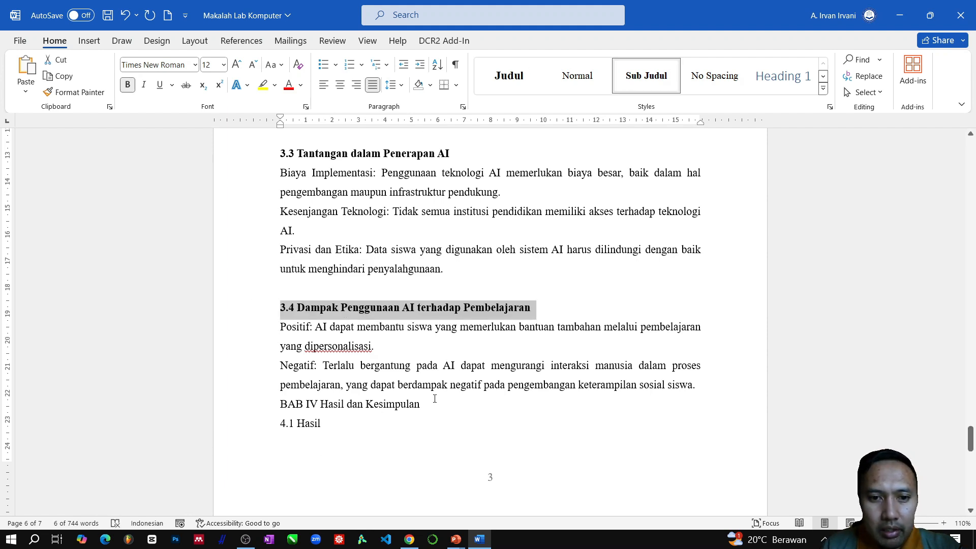
- Insert empty lines after the last paragraph of section 3.4 until "BAB IV Hasil dan Kesimpulan" starts on a new page
click(718, 393)
key(Return)
key(Return)
key(Return)
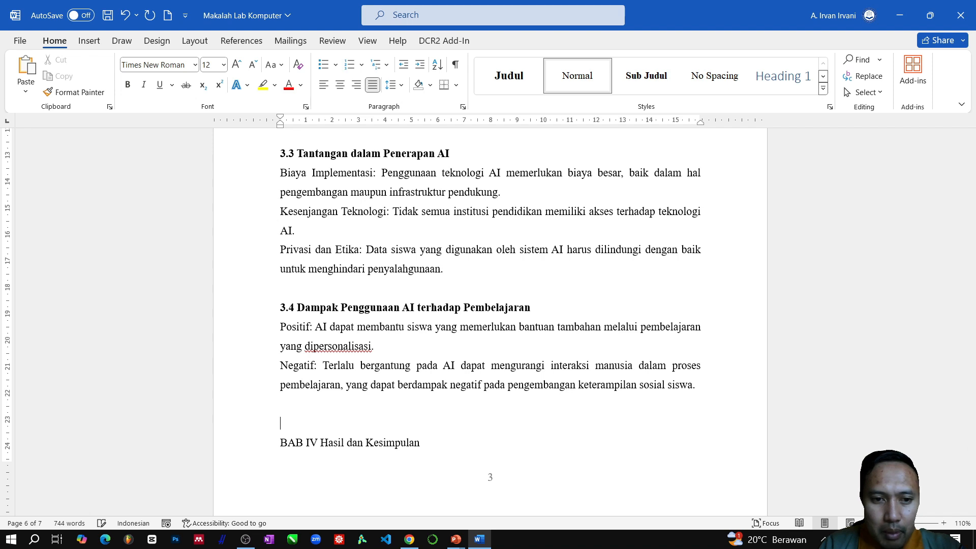
scroll(329, 295, down, 6)
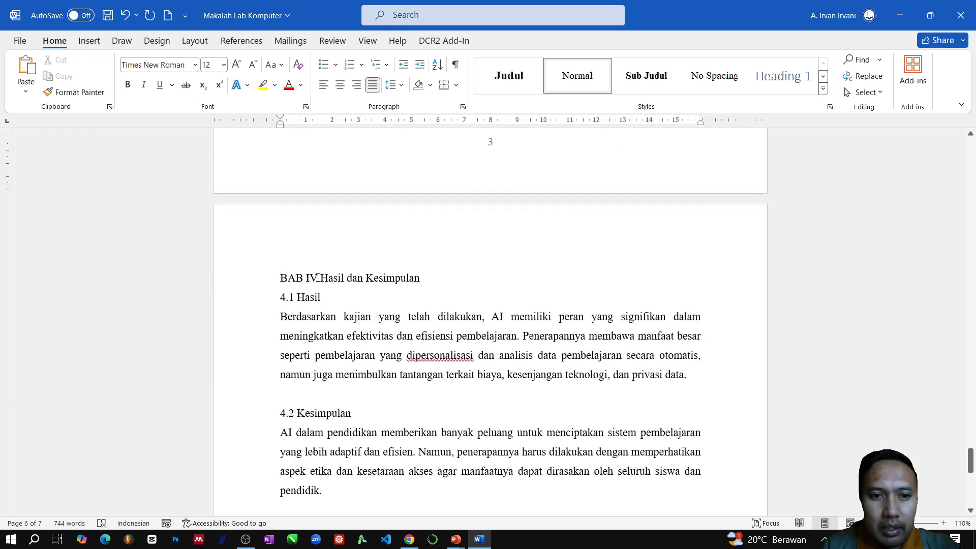
- Put "Hasil dan Kesimpulan" on its own line below "BAB IV", add an empty line after it, and apply the Judul style to both lines
click(318, 278)
key(Return)
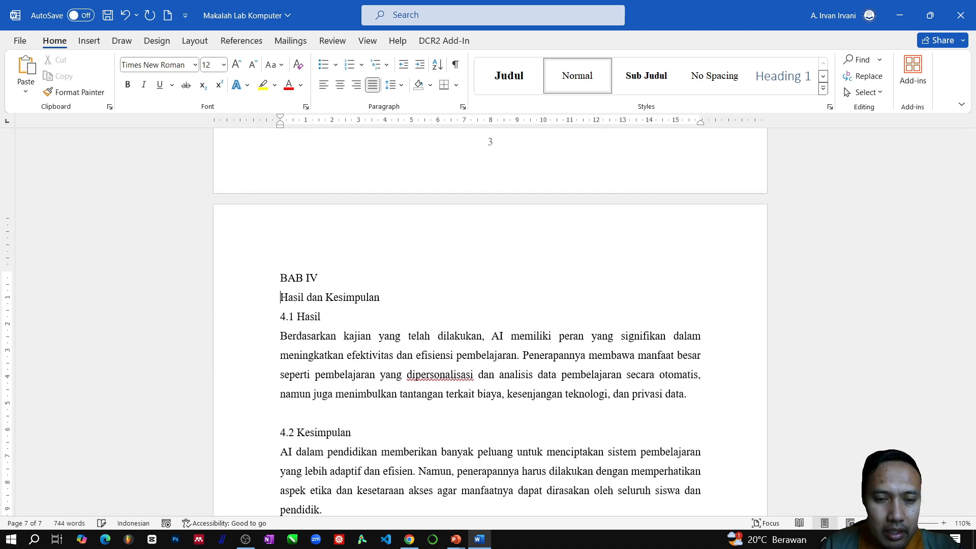
key(Return)
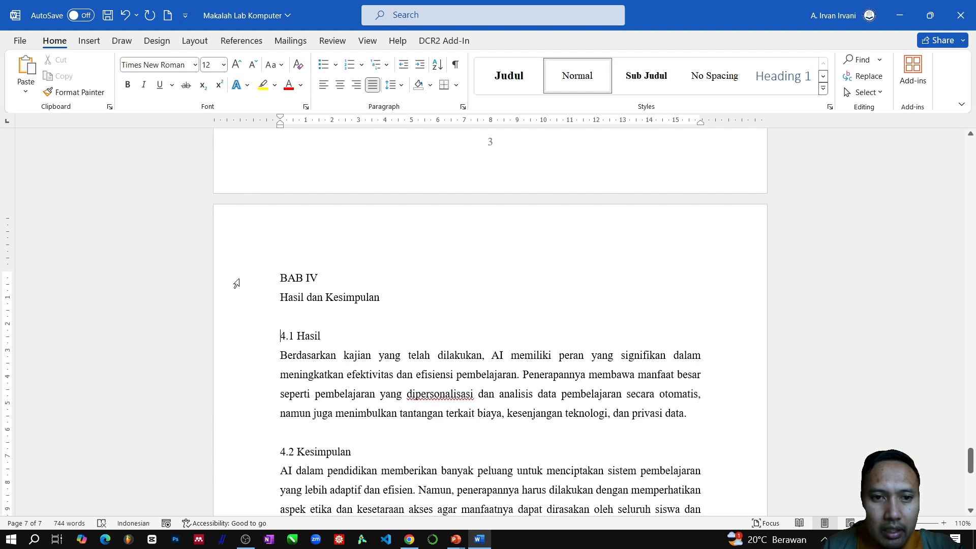
drag(237, 283, 236, 297)
click(509, 76)
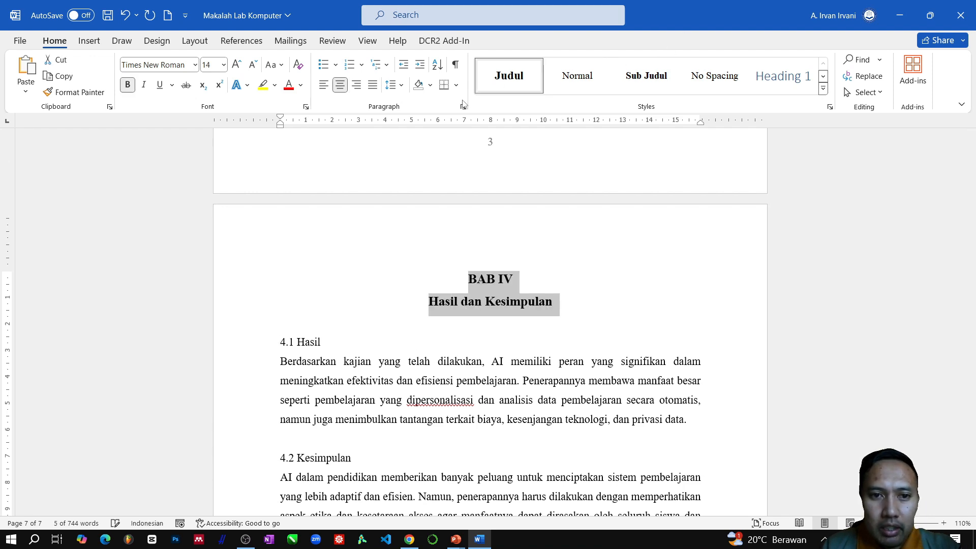
- Apply the Sub Judul style to the headings "4.1 Hasil" and "4.2 Kesimpulan"
click(255, 344)
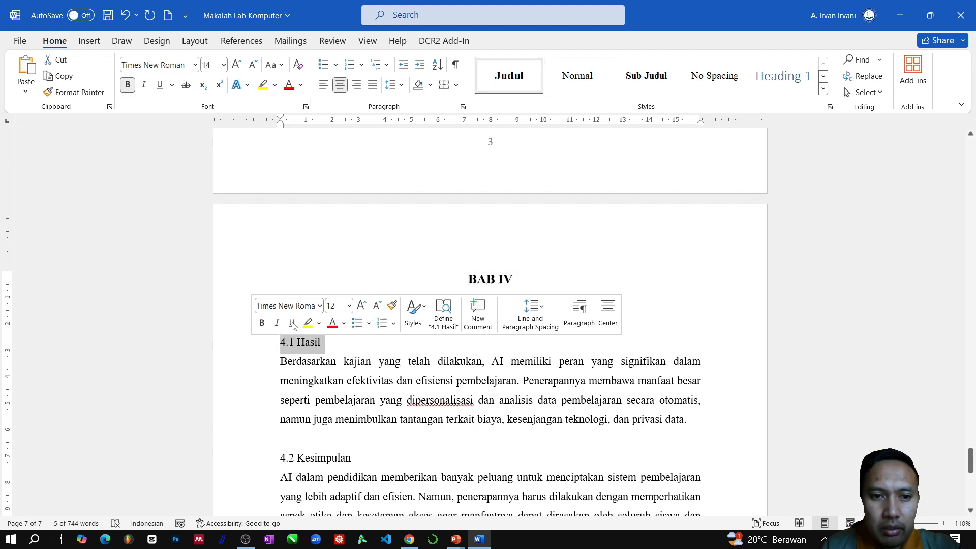
click(642, 75)
scroll(246, 379, down, 5)
click(255, 331)
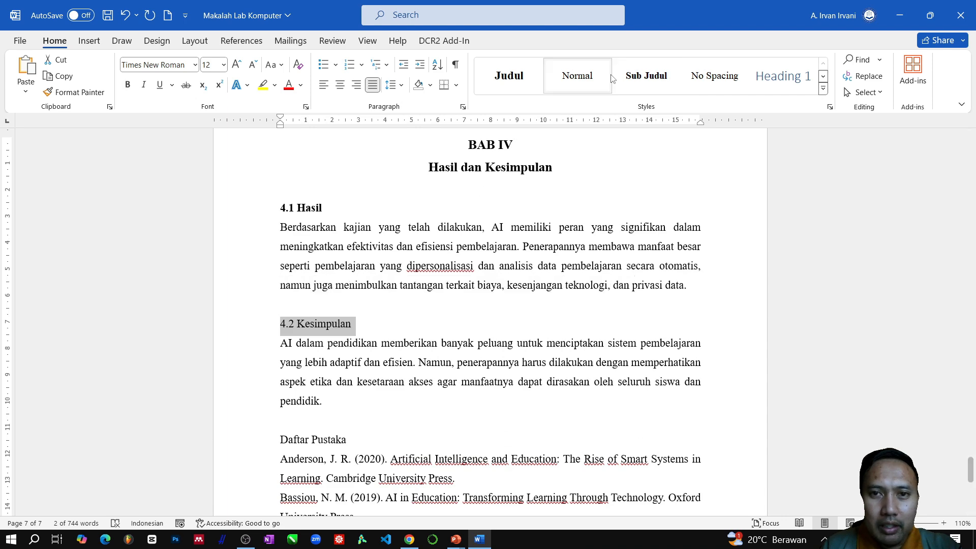
click(641, 75)
- Insert empty lines after the paragraph of section 4.2 until "Daftar Pustaka" starts on a new page
scroll(398, 289, down, 3)
click(398, 289)
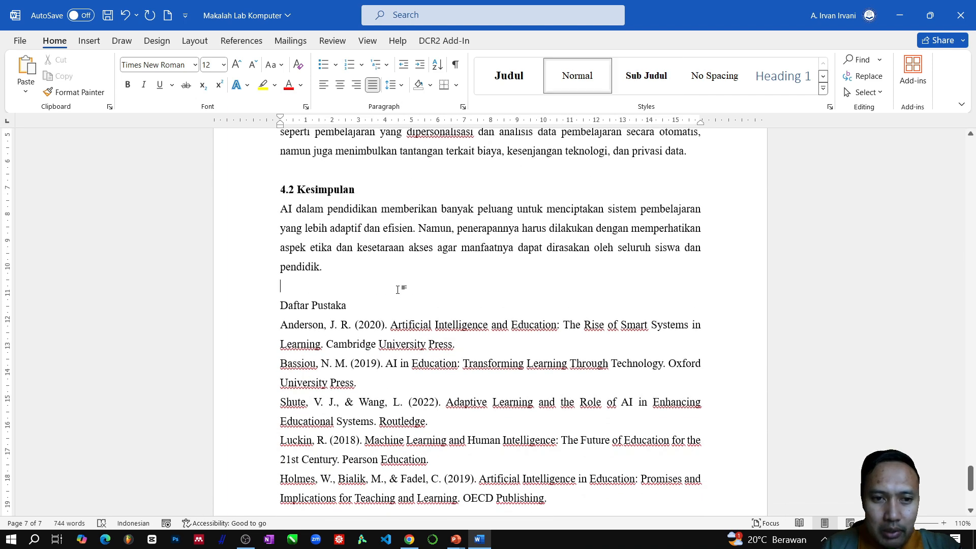
key(Return)
key(Return)
key(Return)
key(Return)
key(Return)
key(Return)
key(Return)
key(Return)
scroll(388, 285, down, 3)
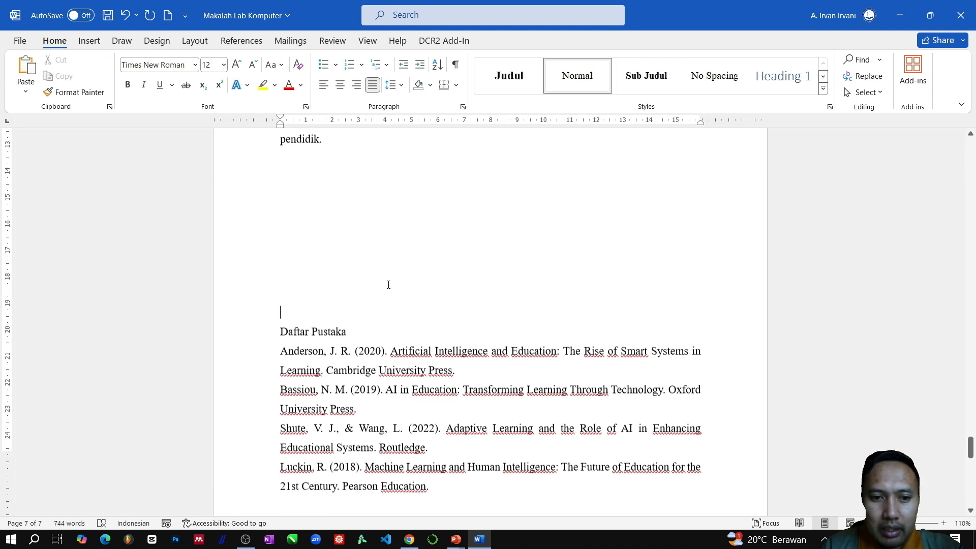
scroll(388, 285, down, 1)
key(Return)
key(Return)
key(Return)
key(Return)
key(Return)
key(Return)
key(Return)
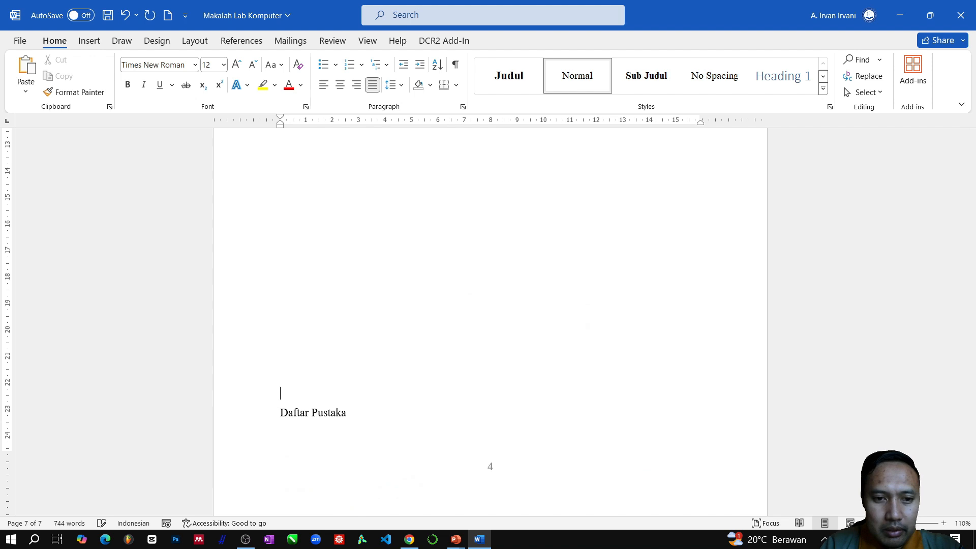
key(Return)
- Add an empty line below the "Daftar Pustaka" heading and apply the Judul style to the heading
key(Return)
scroll(319, 360, down, 5)
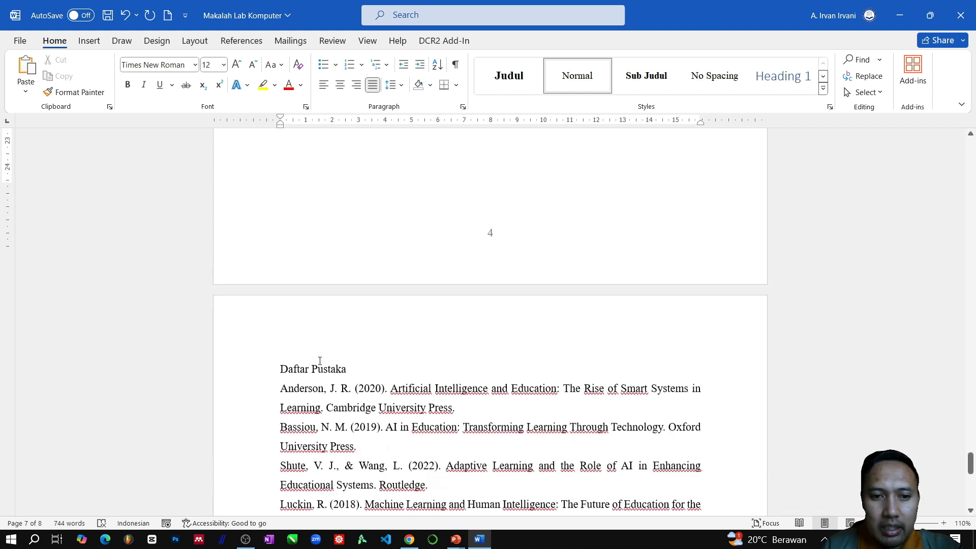
scroll(320, 360, down, 1)
click(282, 356)
key(Return)
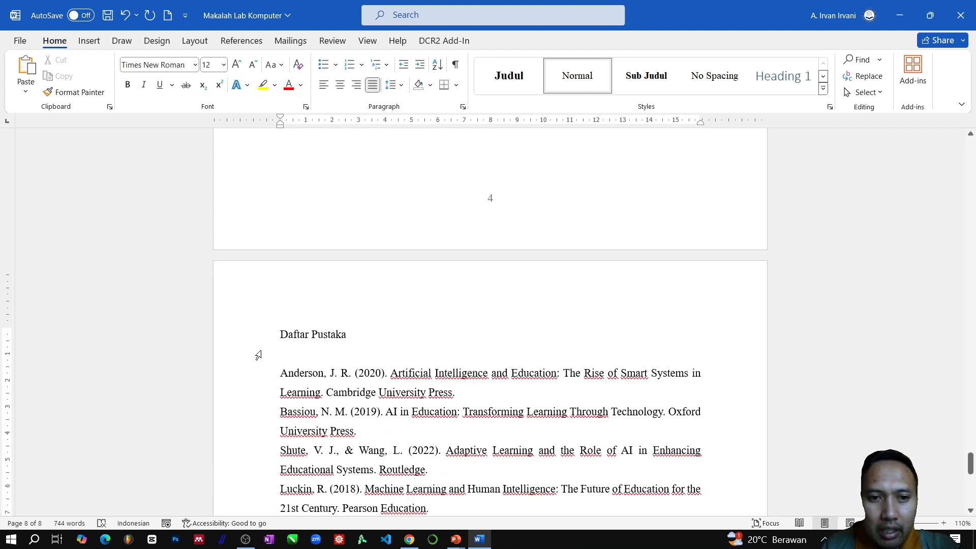
click(246, 340)
click(509, 81)
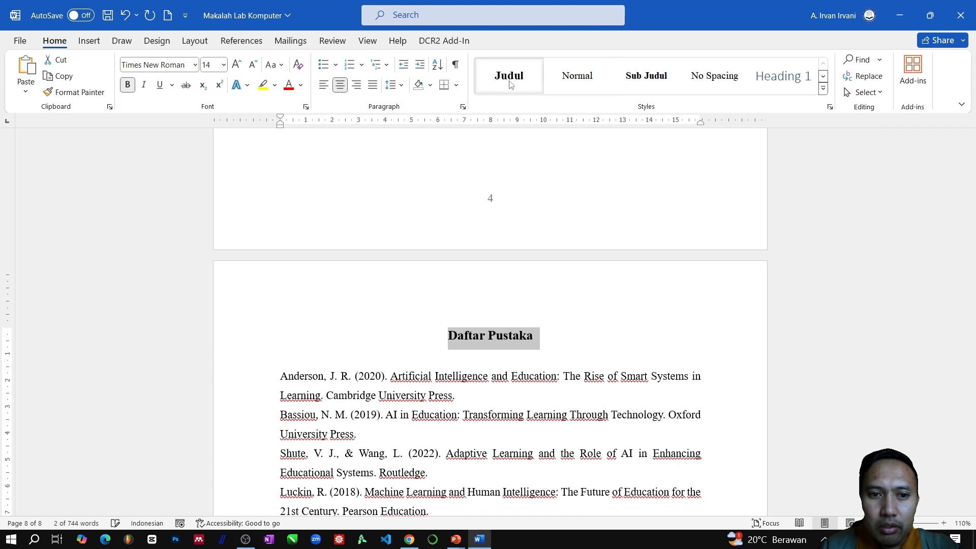
click(452, 361)
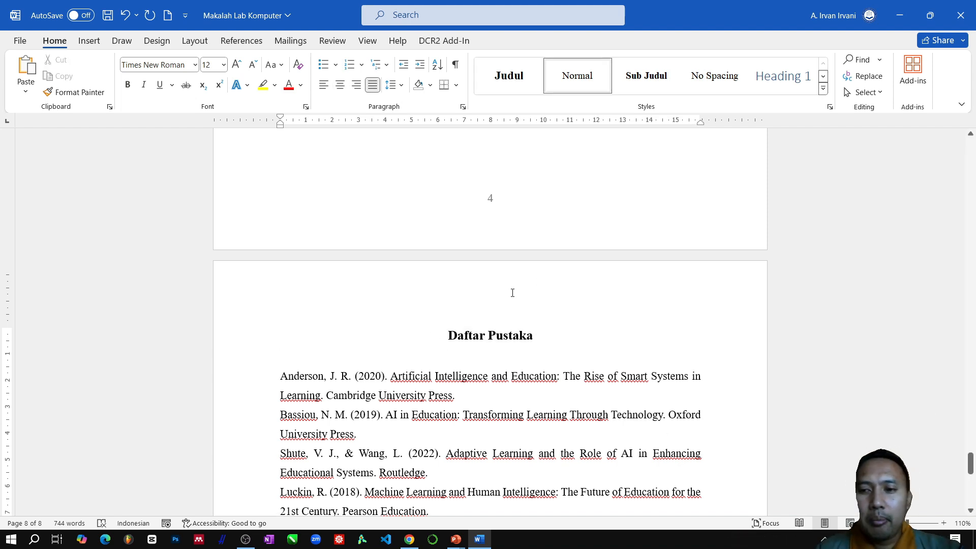
- Place the cursor on the empty line below the "Daftar Isi" heading and open the table of contents choices
drag(972, 472, 971, 239)
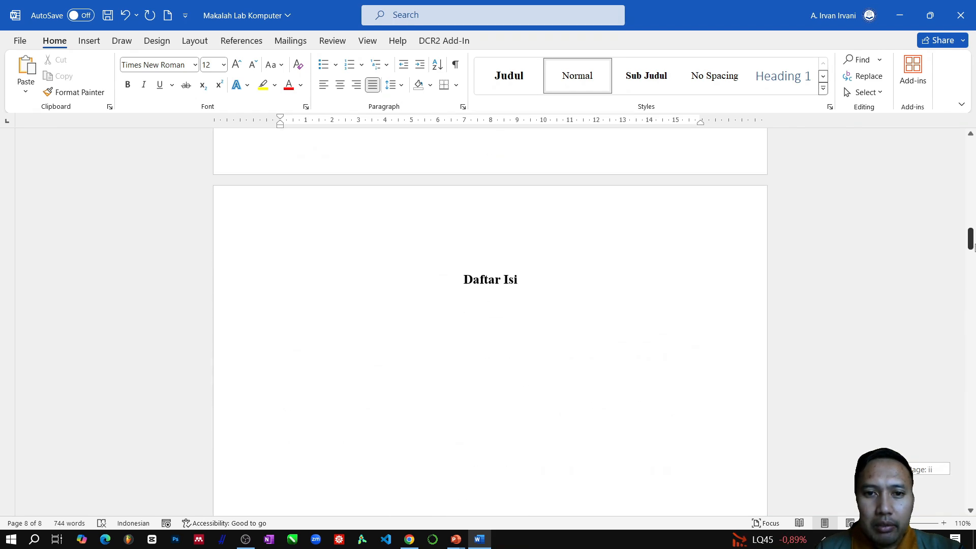
click(470, 317)
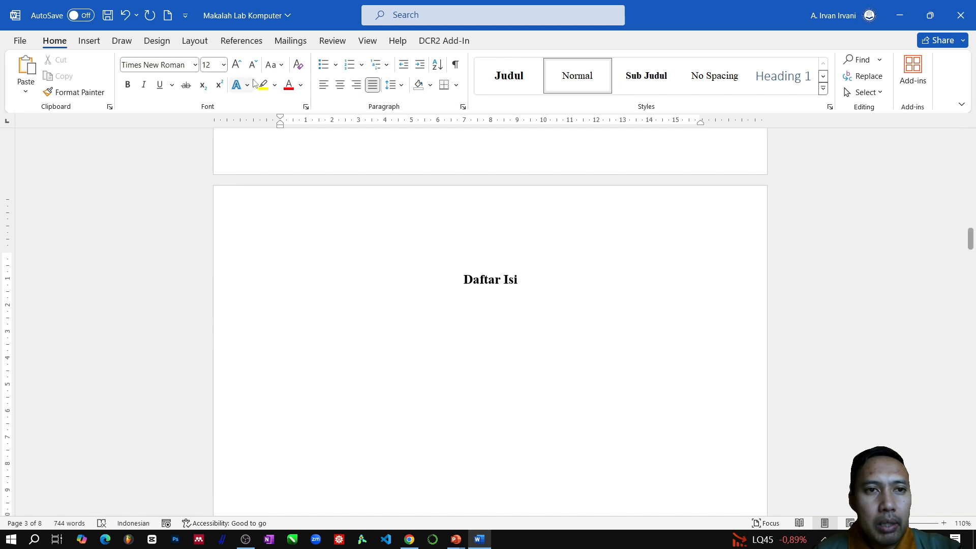
click(244, 44)
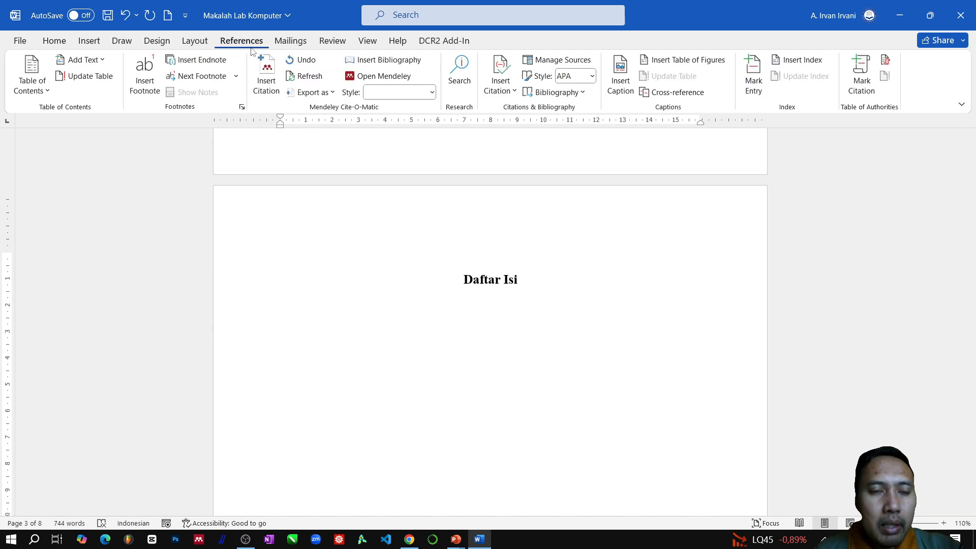
click(45, 95)
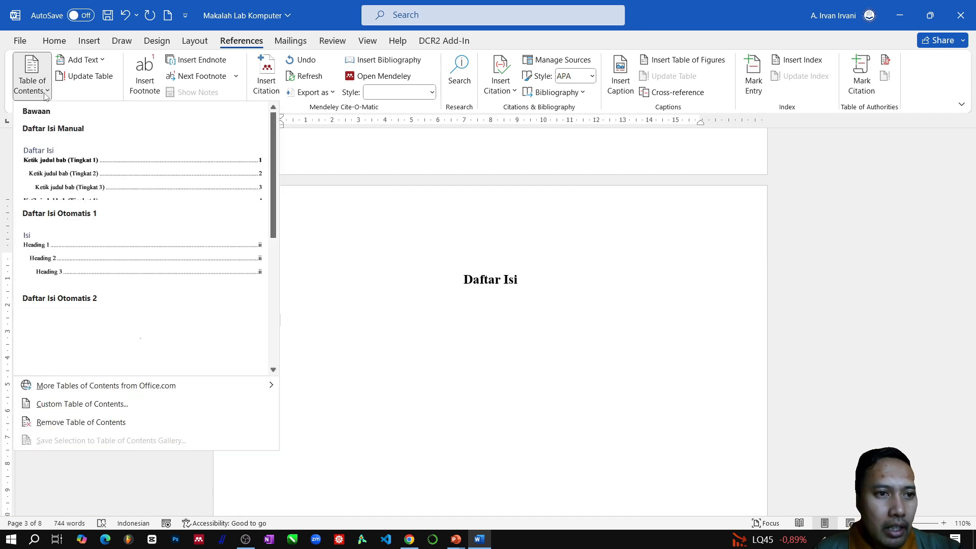
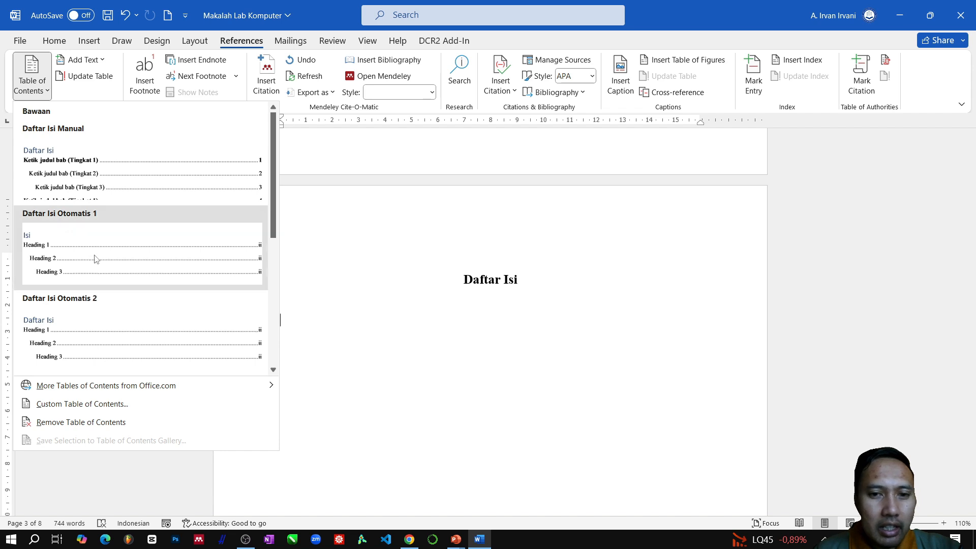
- Insert the "Daftar Isi Otomatis 1" table of contents below the "Daftar Isi" heading
click(96, 259)
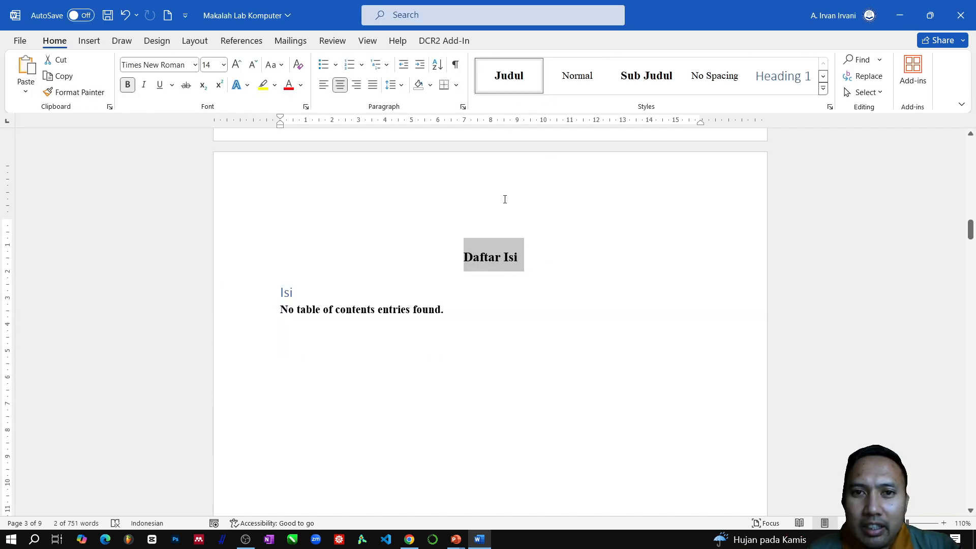
click(343, 305)
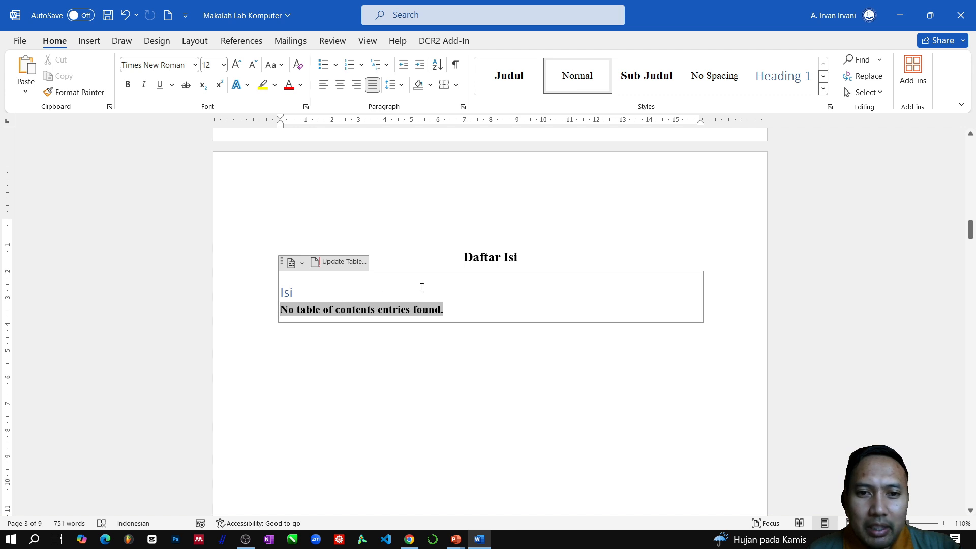
click(514, 255)
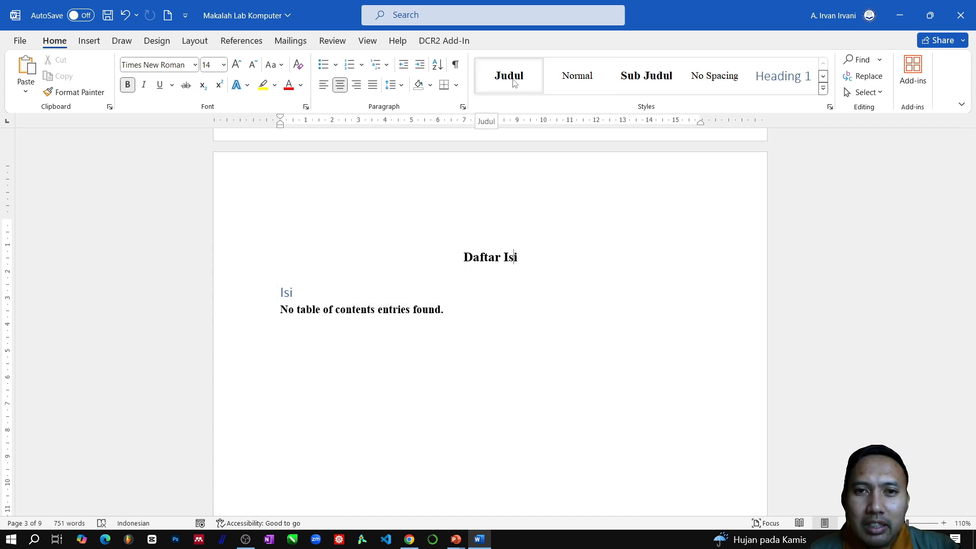
click(457, 258)
click(457, 257)
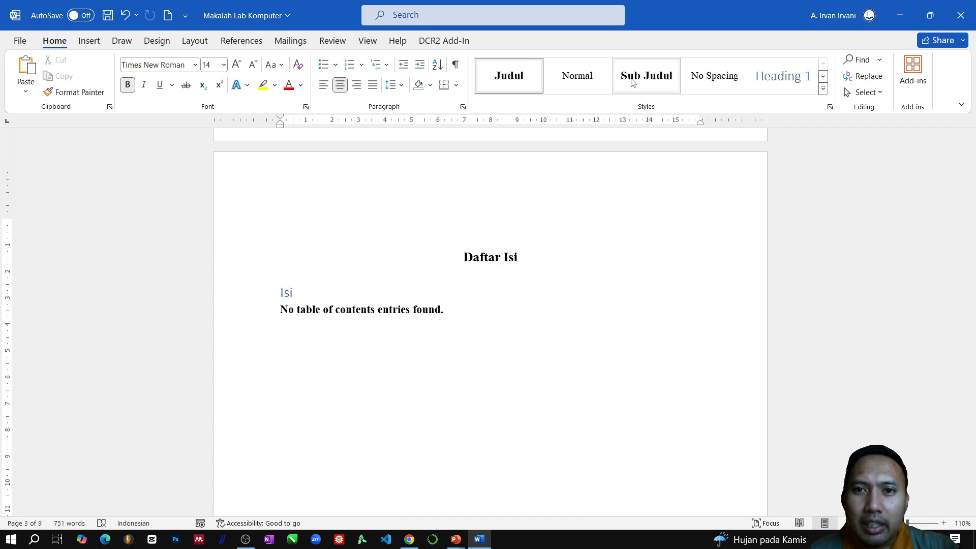
- Modify the Judul style to use Heading 1 as its base and following paragraph style, with automatic updating
right_click(514, 82)
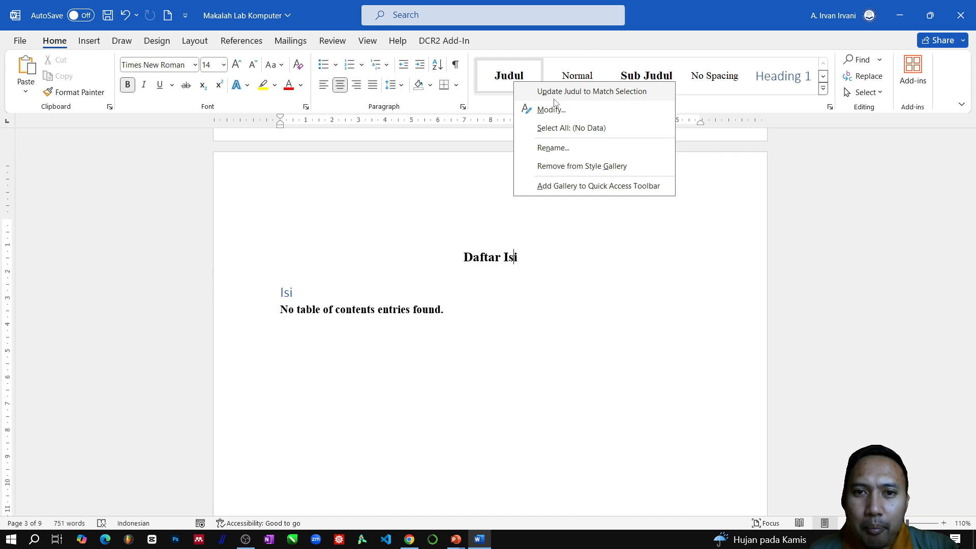
click(560, 111)
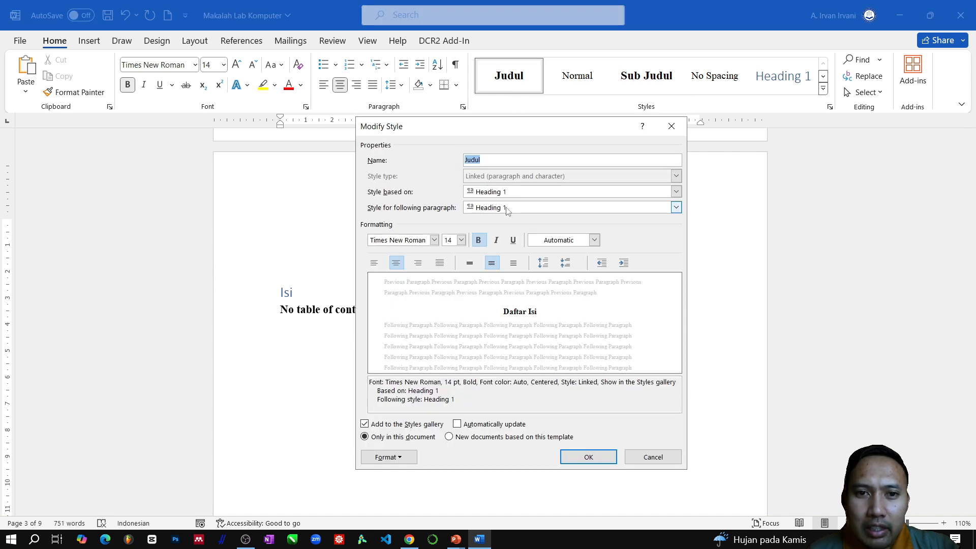
click(499, 194)
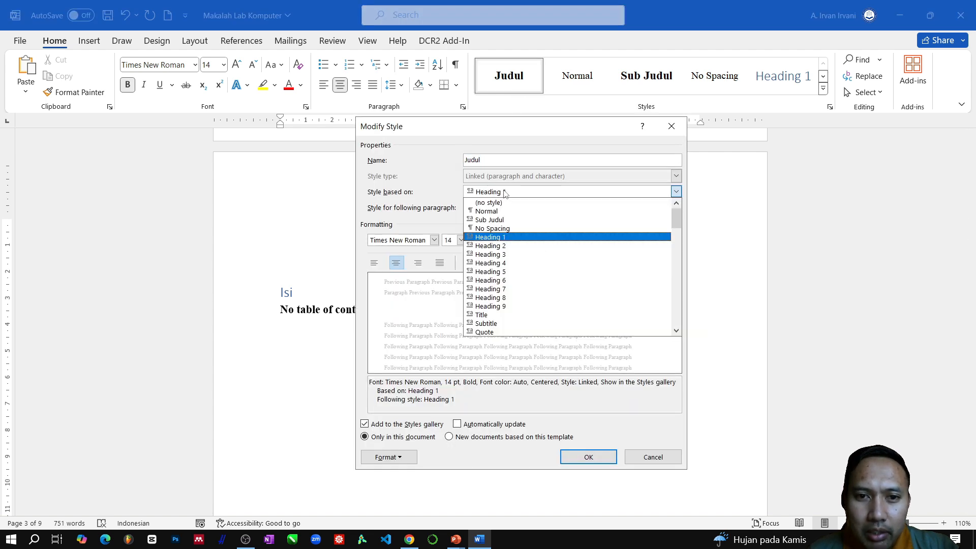
click(502, 237)
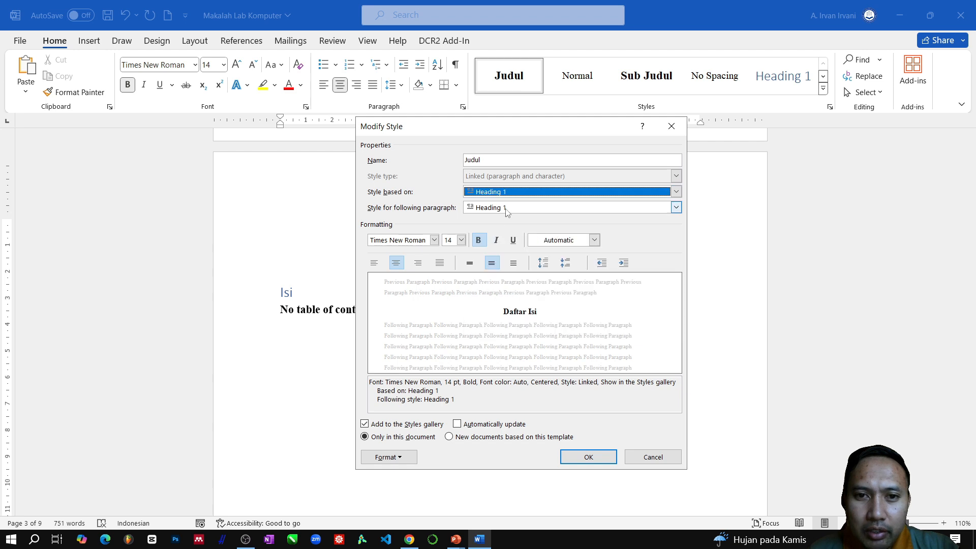
click(507, 209)
click(501, 254)
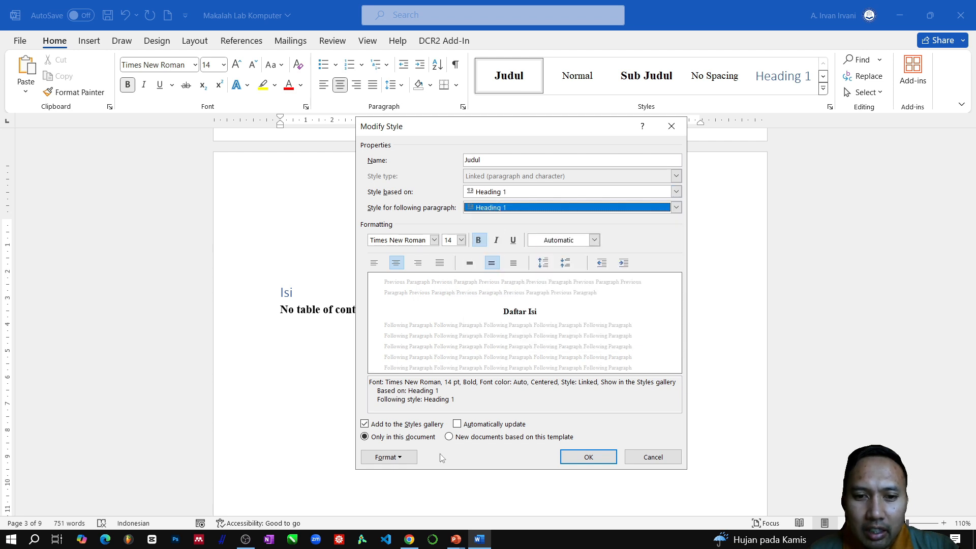
click(457, 425)
click(588, 457)
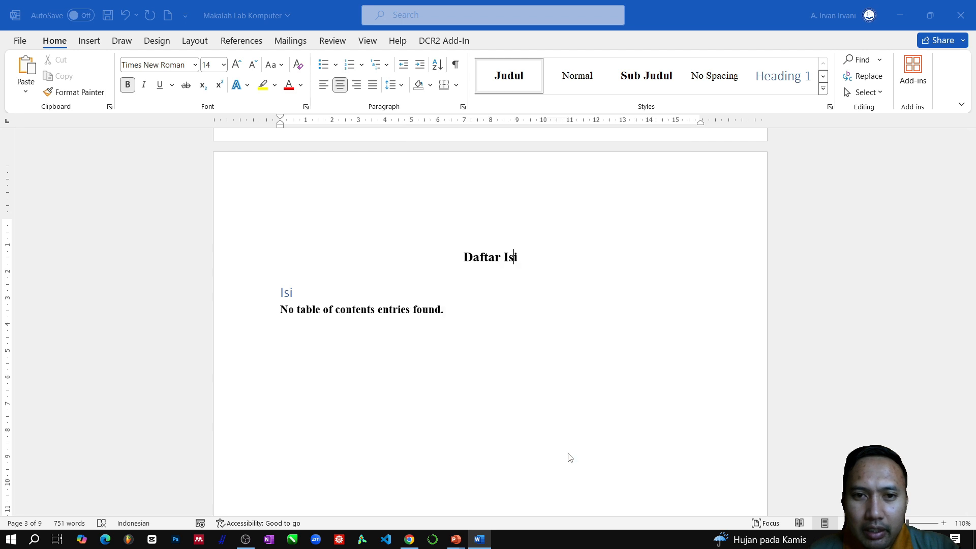
- Open the Sub Judul style for modification and base it on Heading 2
click(473, 258)
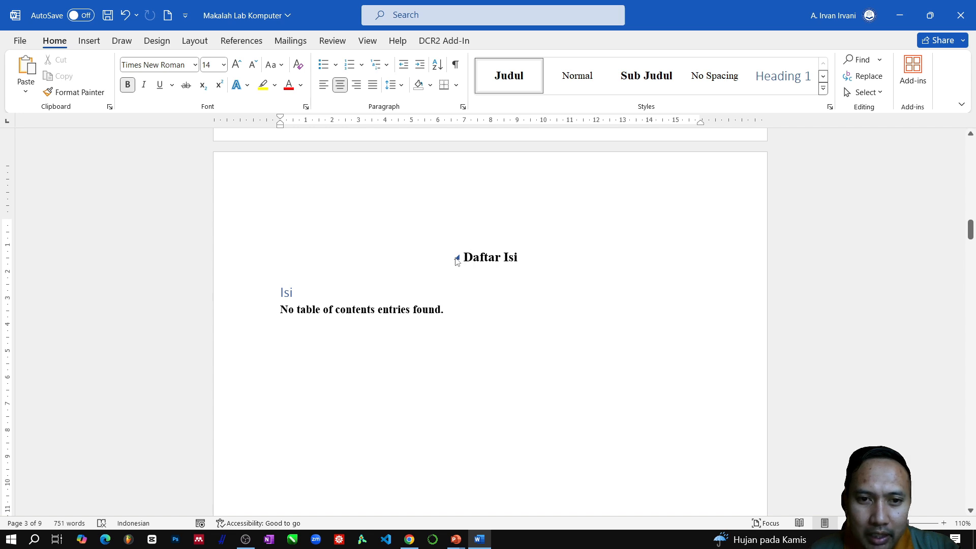
right_click(637, 82)
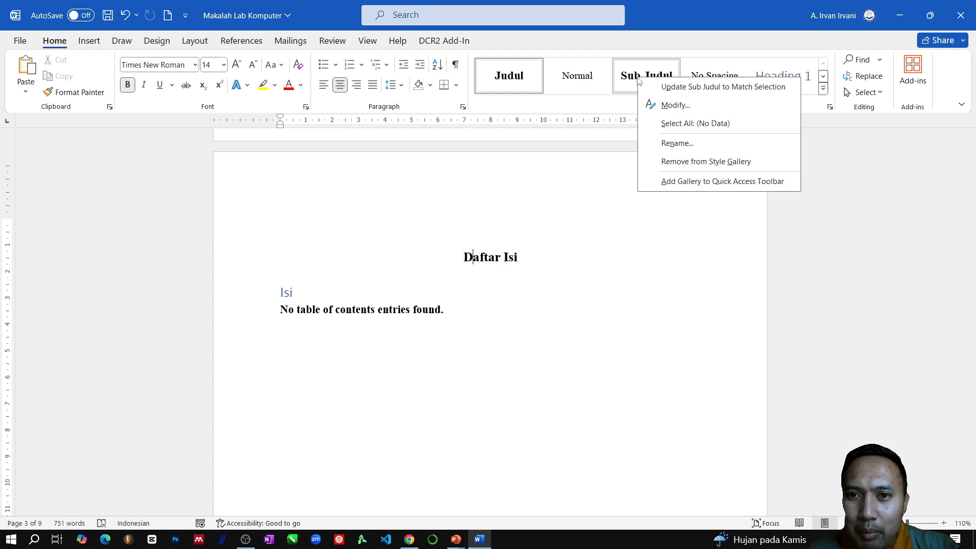
click(667, 105)
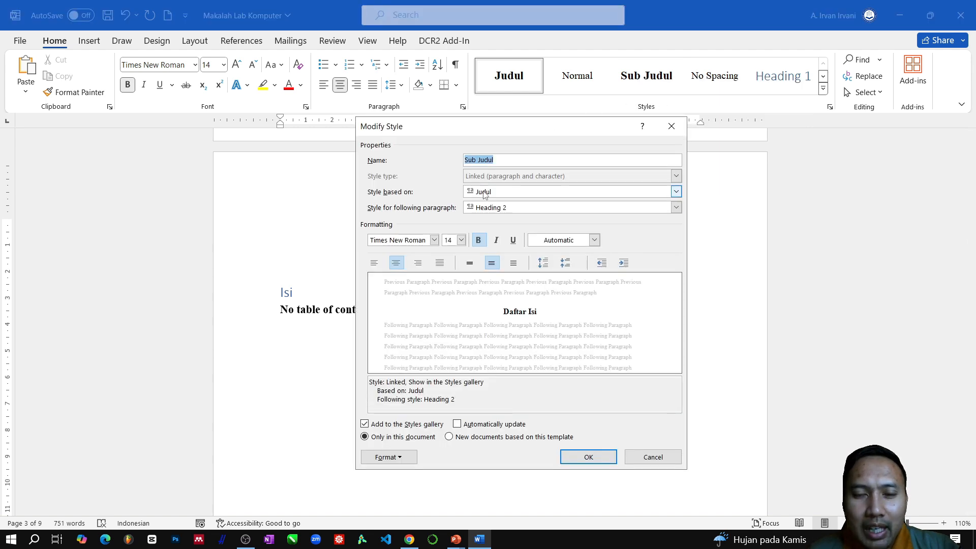
click(478, 193)
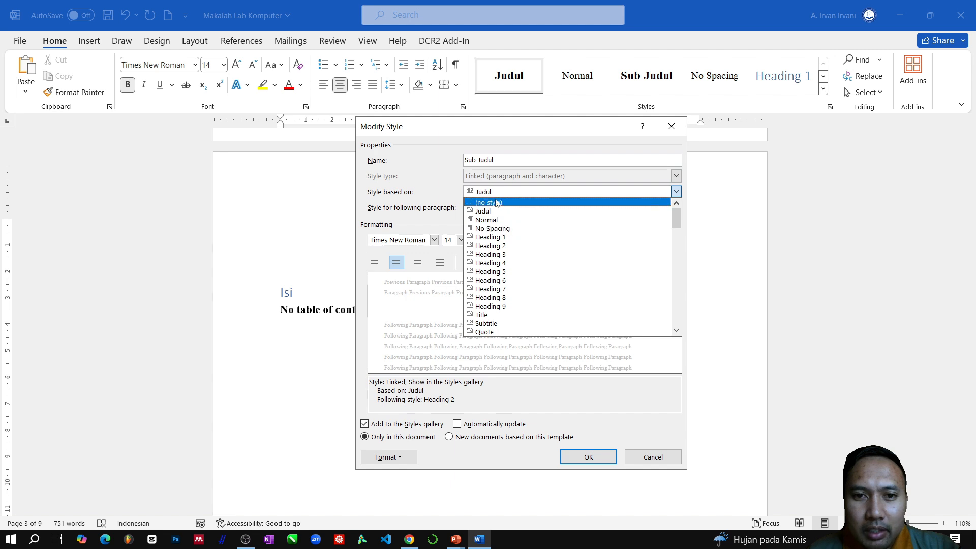
click(474, 192)
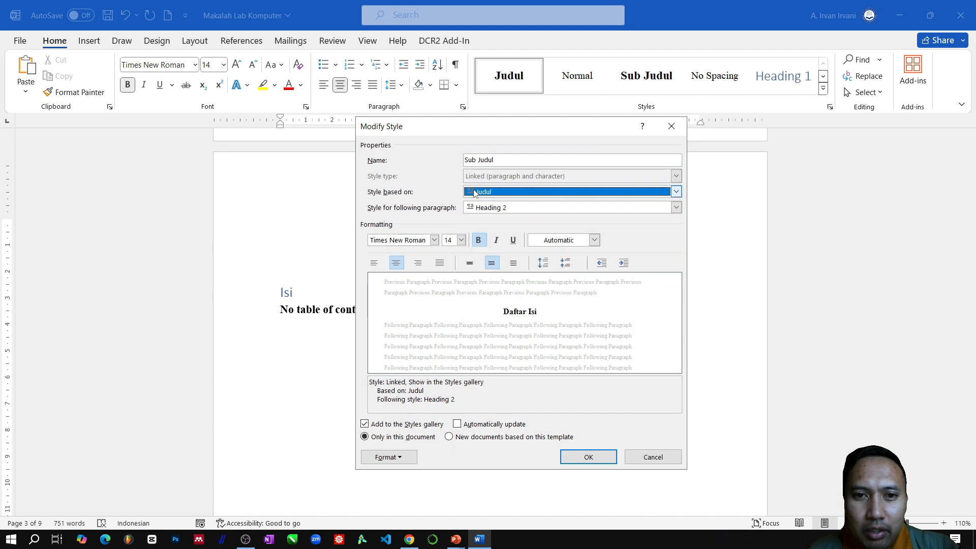
click(522, 193)
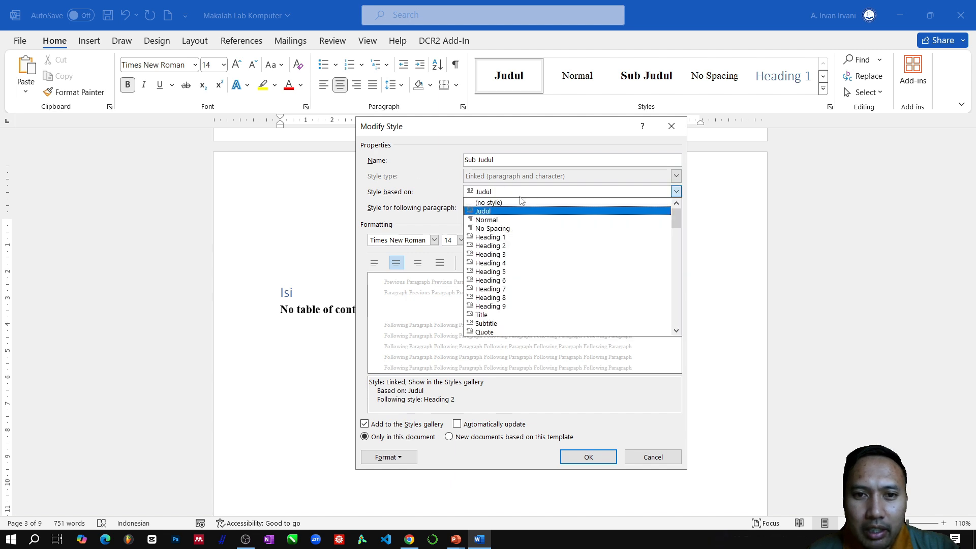
click(493, 238)
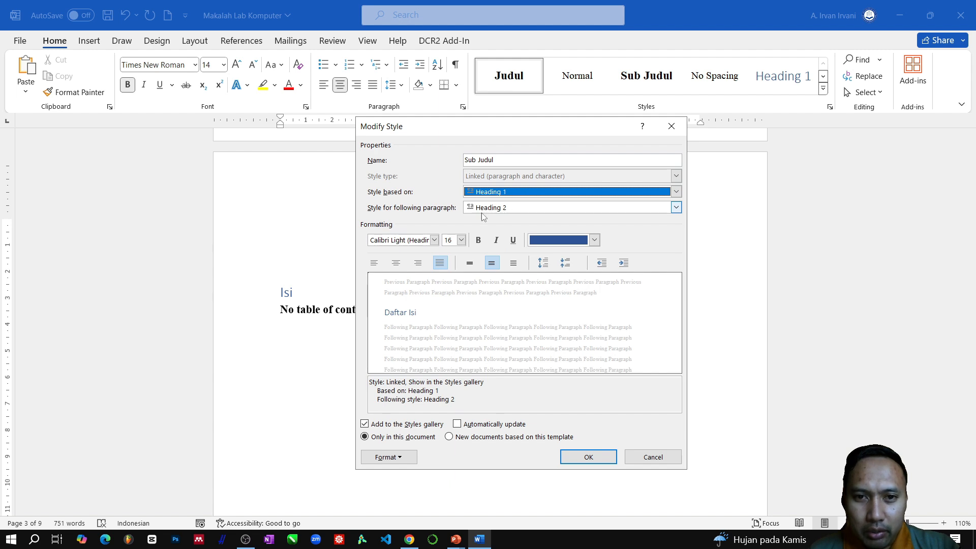
click(497, 210)
click(505, 196)
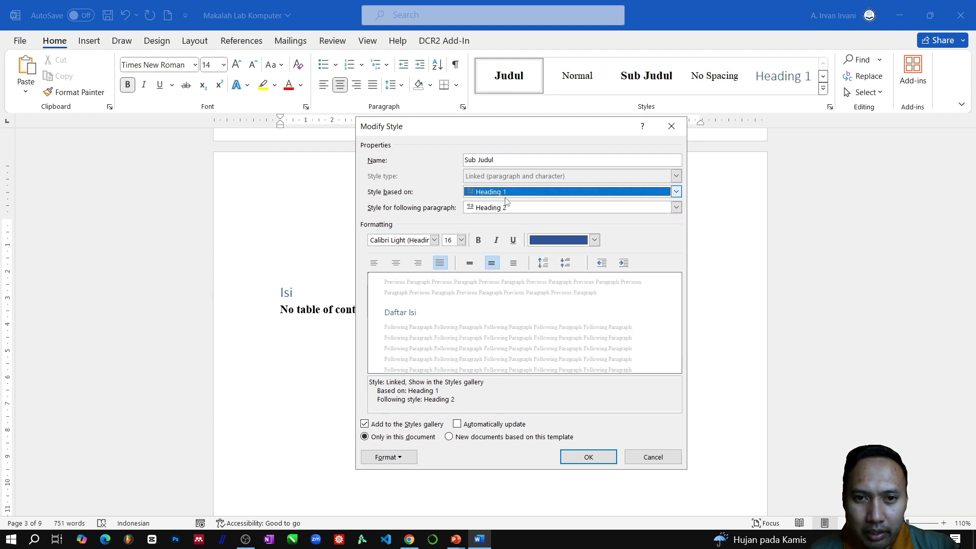
click(506, 196)
click(496, 248)
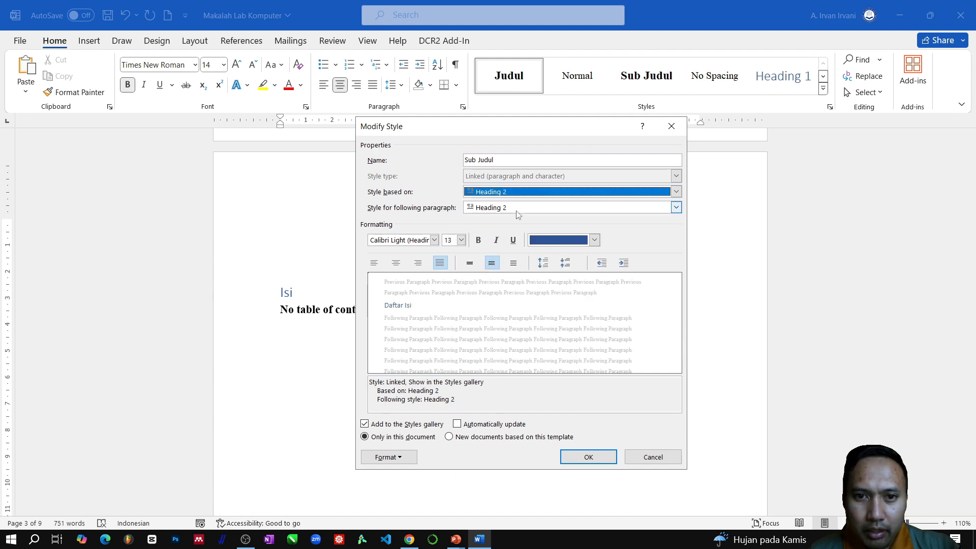
- Format the Sub Judul style as Times New Roman, 12 pt, bold, automatic colour, enable automatic updating and save the style
click(434, 240)
click(402, 281)
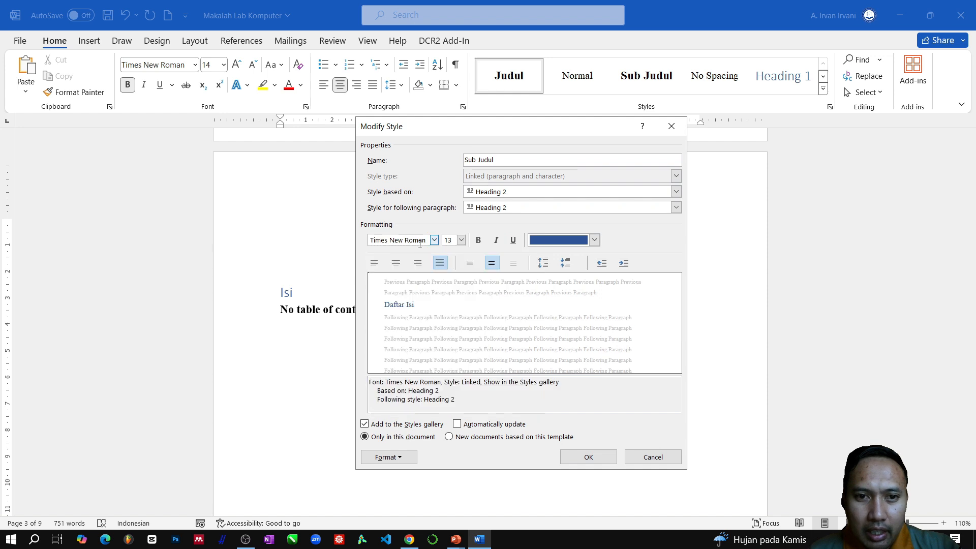
click(461, 240)
click(449, 284)
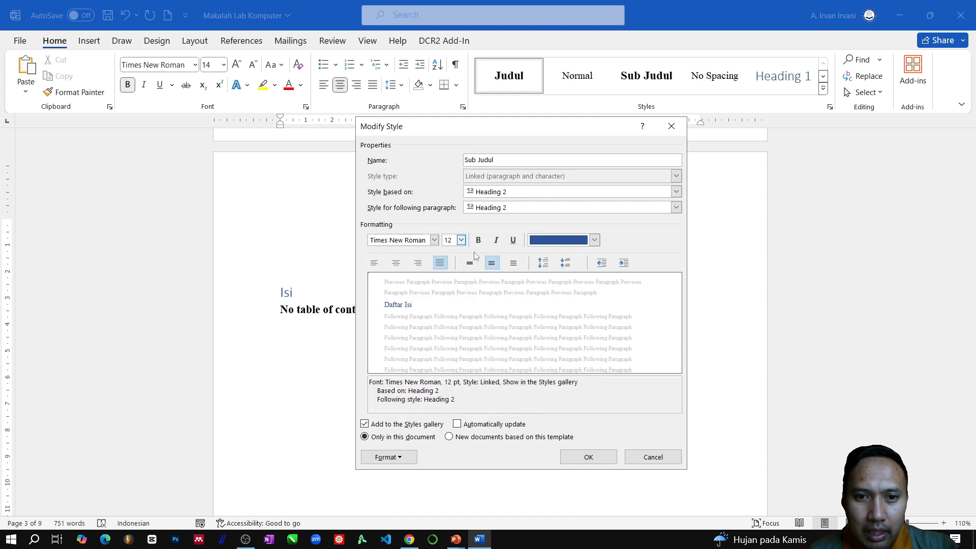
click(478, 240)
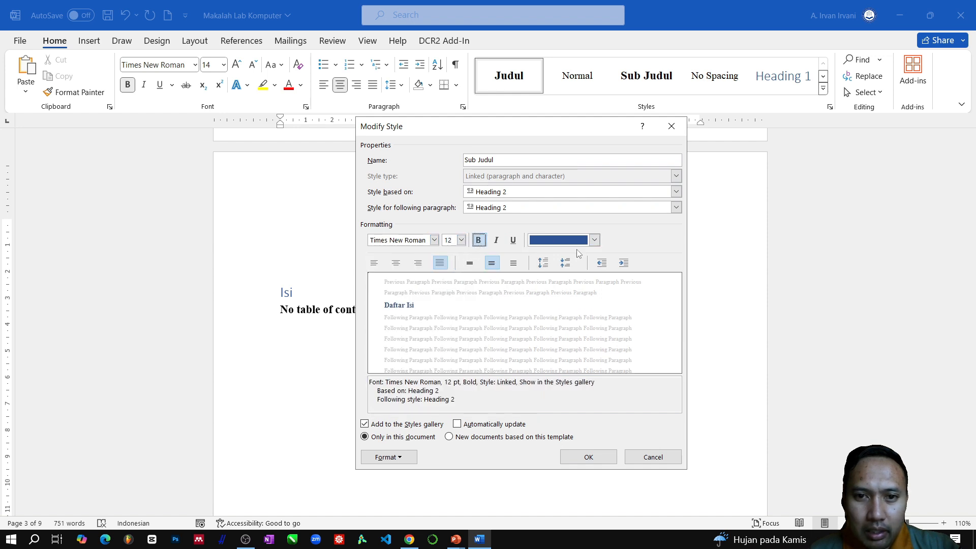
click(577, 242)
click(568, 263)
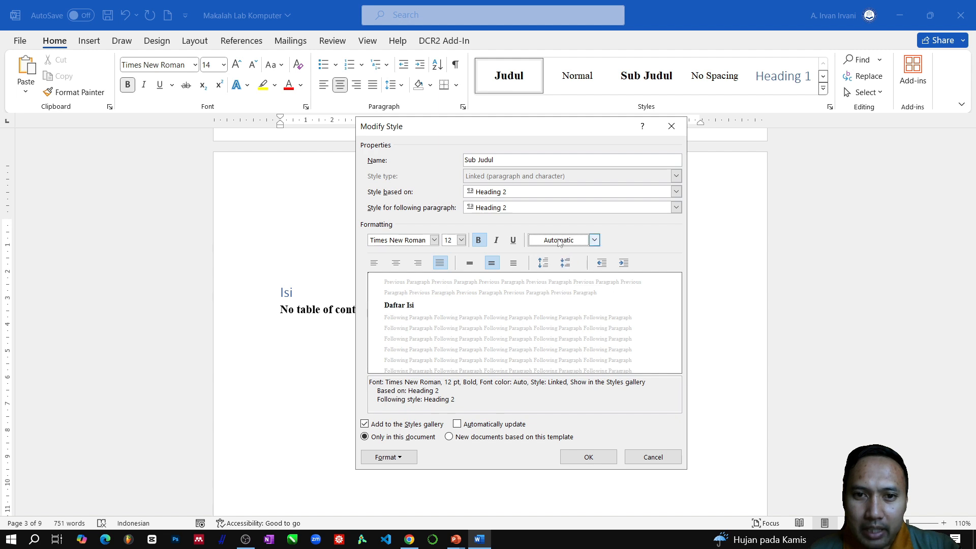
click(487, 423)
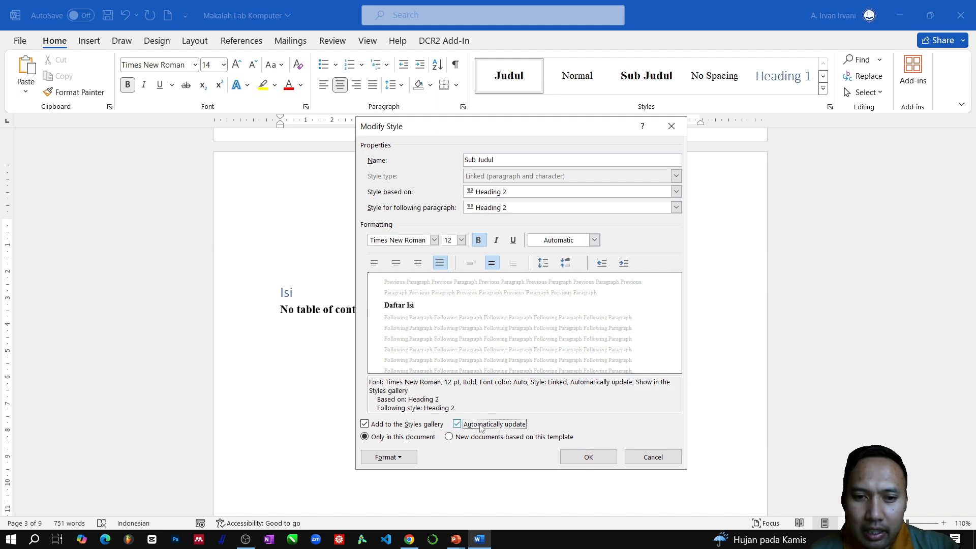
click(590, 457)
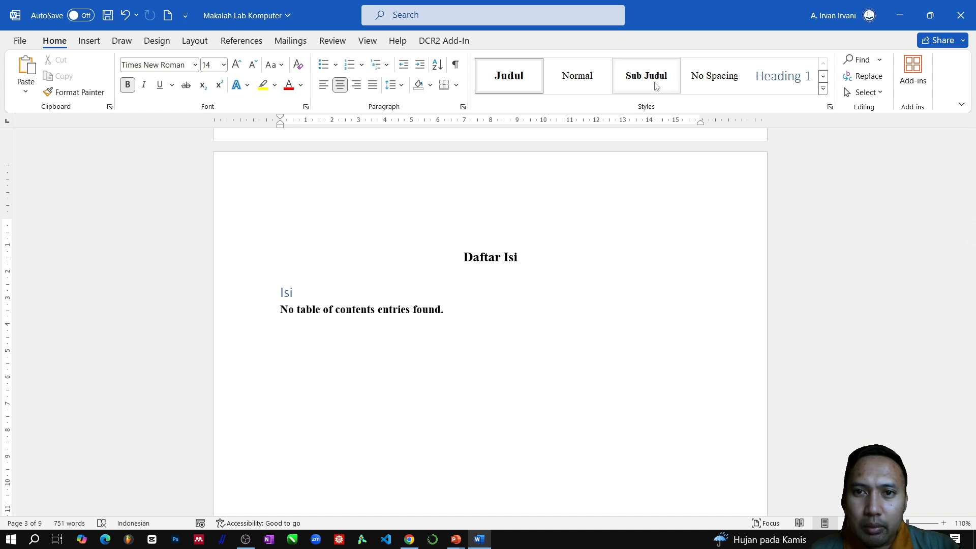
- Check the headings of "BAB I" by collapsing and expanding the section "1.1 Latar Belakang"
scroll(447, 477, down, 5)
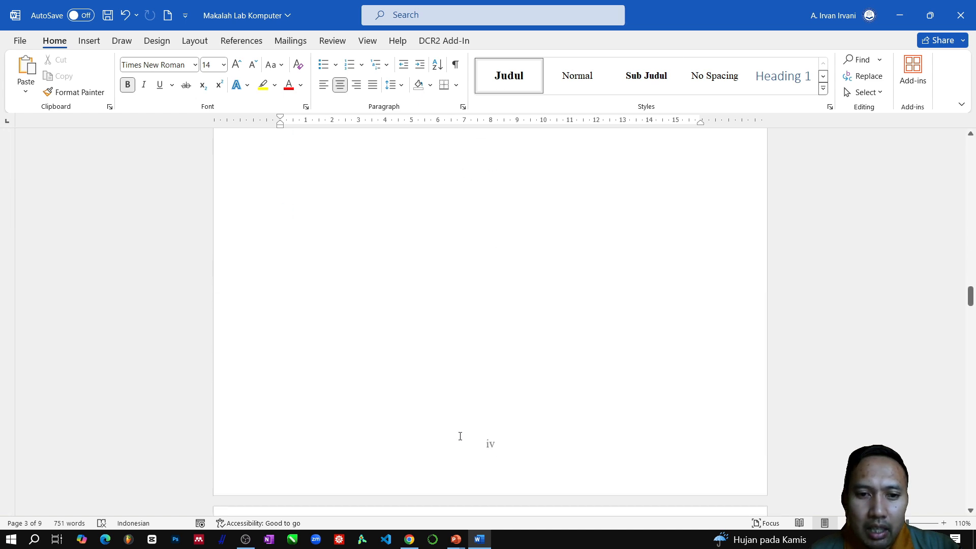
scroll(460, 436, down, 8)
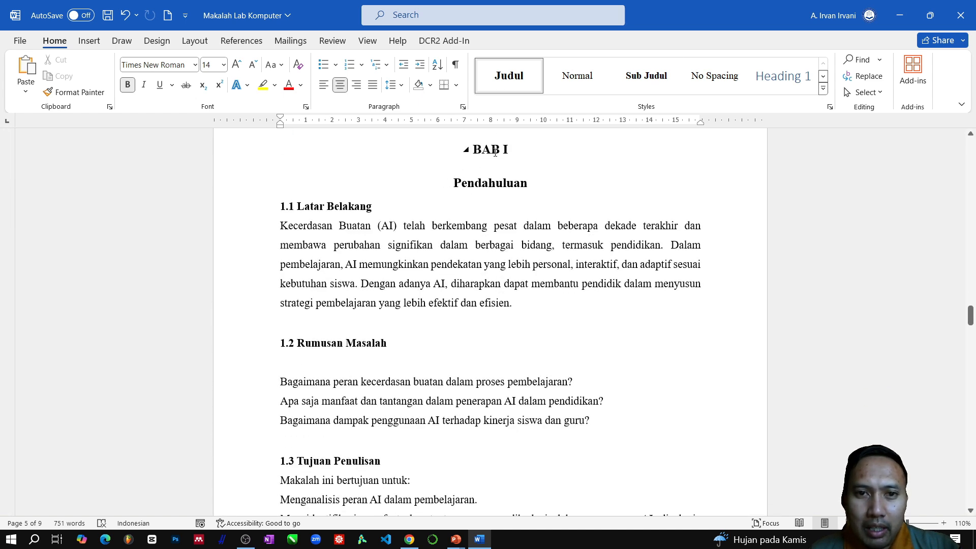
click(273, 207)
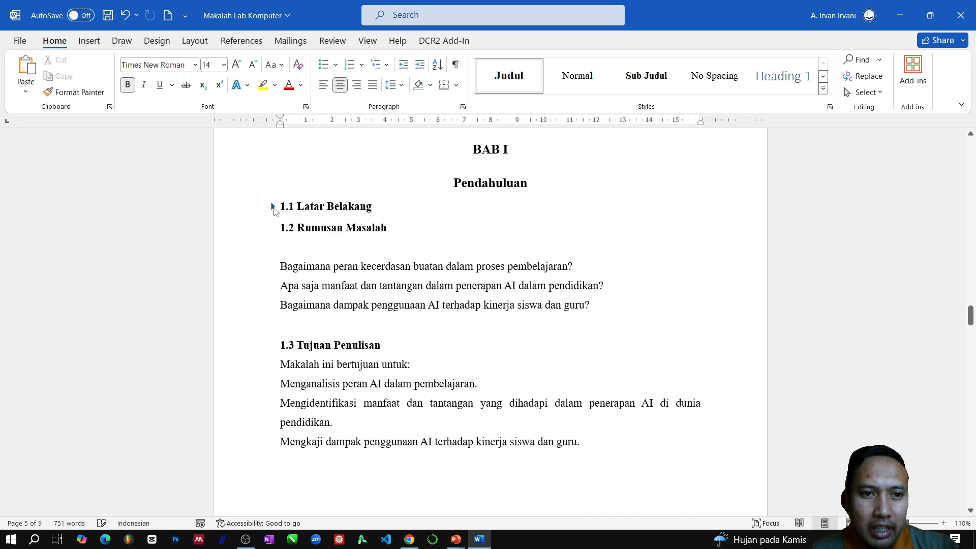
click(273, 206)
- Delete the inserted table of contents, including its "Isi" title, below the "Daftar Isi" heading
scroll(653, 453, up, 6)
scroll(668, 450, up, 10)
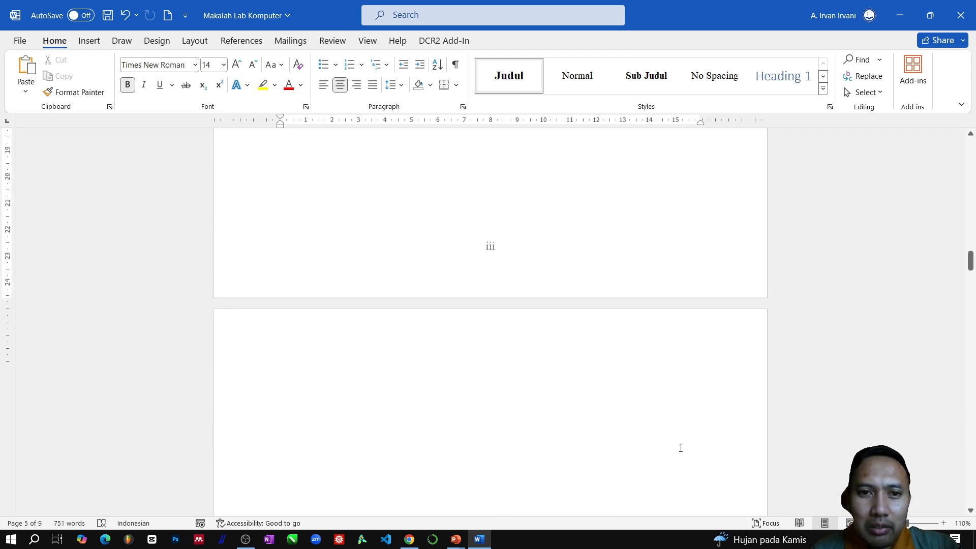
scroll(463, 405, down, 2)
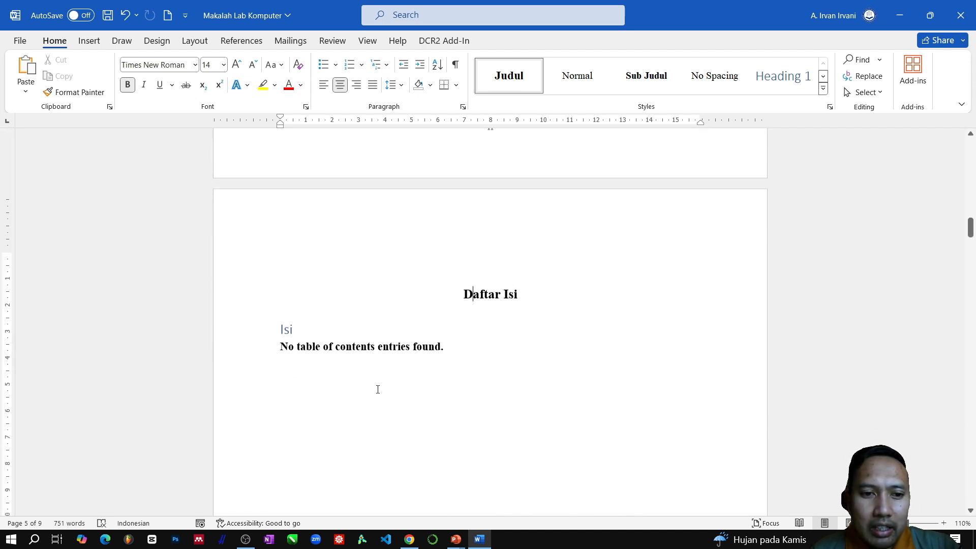
click(312, 343)
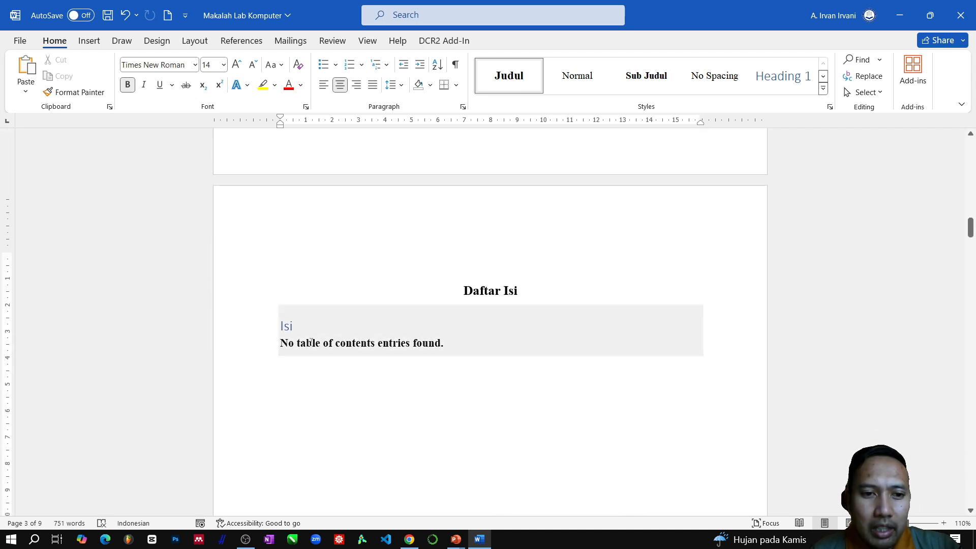
click(280, 358)
drag(235, 324, 249, 388)
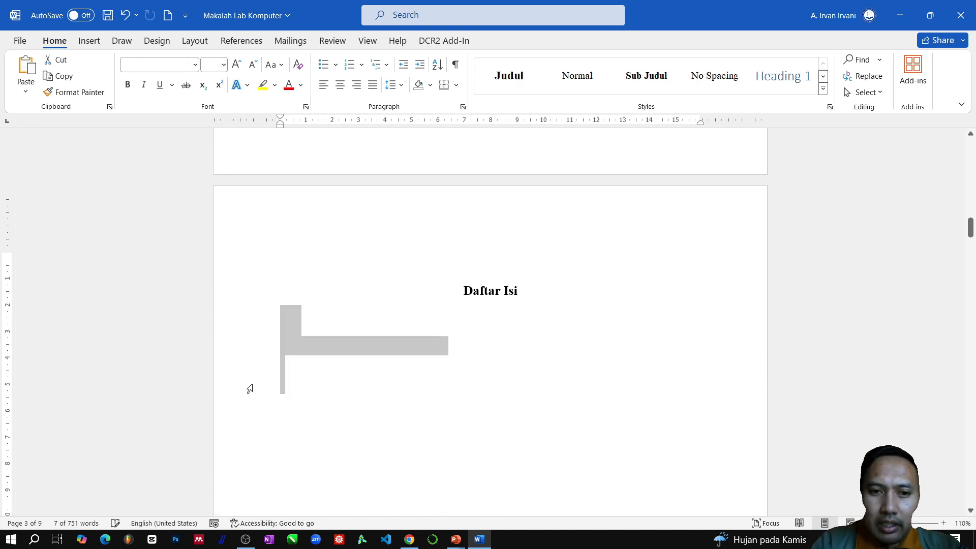
key(Delete)
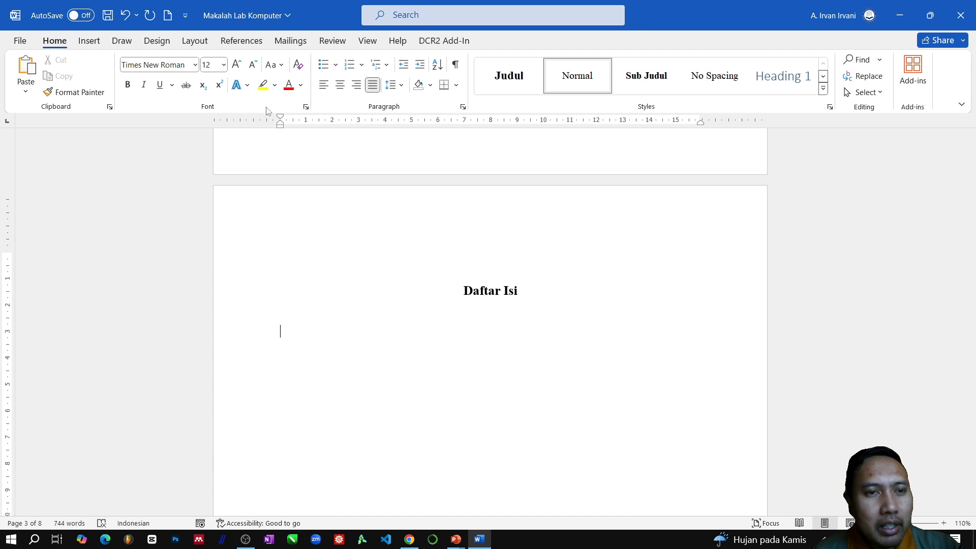
- Insert the automatic table of contents "Daftar Isi Otomatis 1" below the "Daftar Isi" heading
click(236, 45)
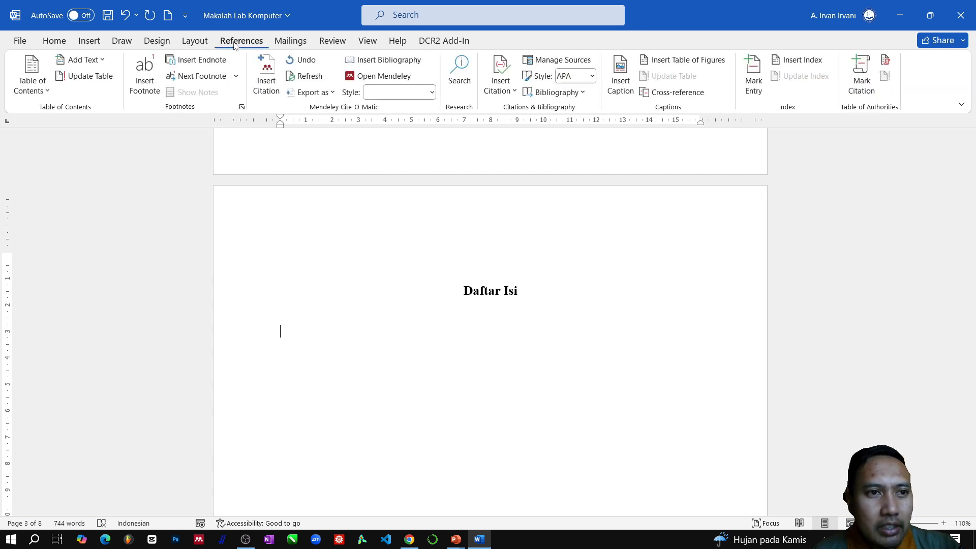
click(46, 96)
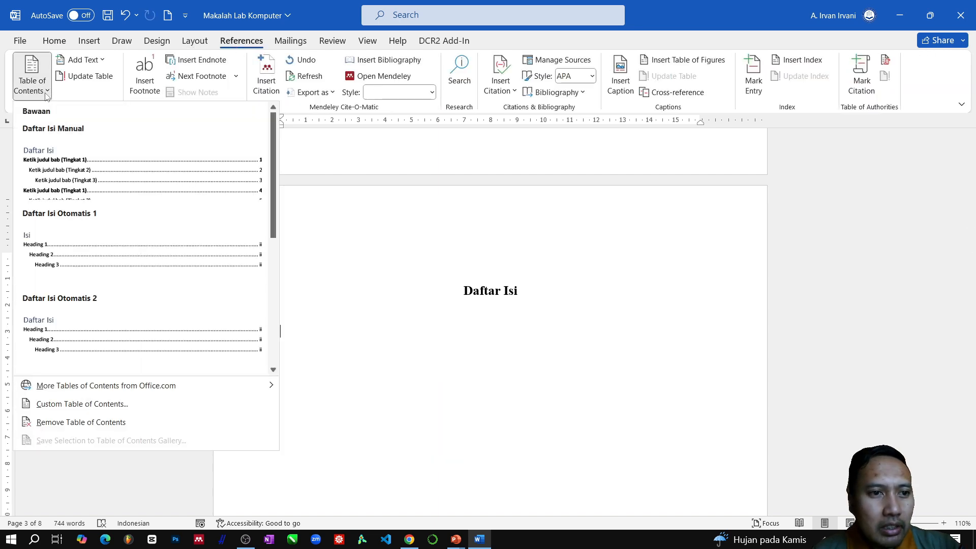
click(85, 236)
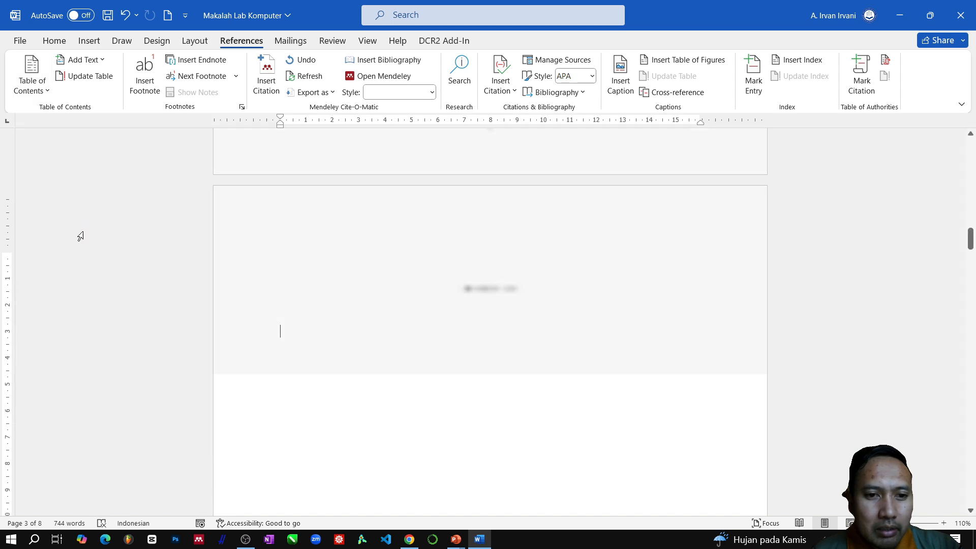
scroll(479, 331, up, 4)
scroll(480, 332, up, 3)
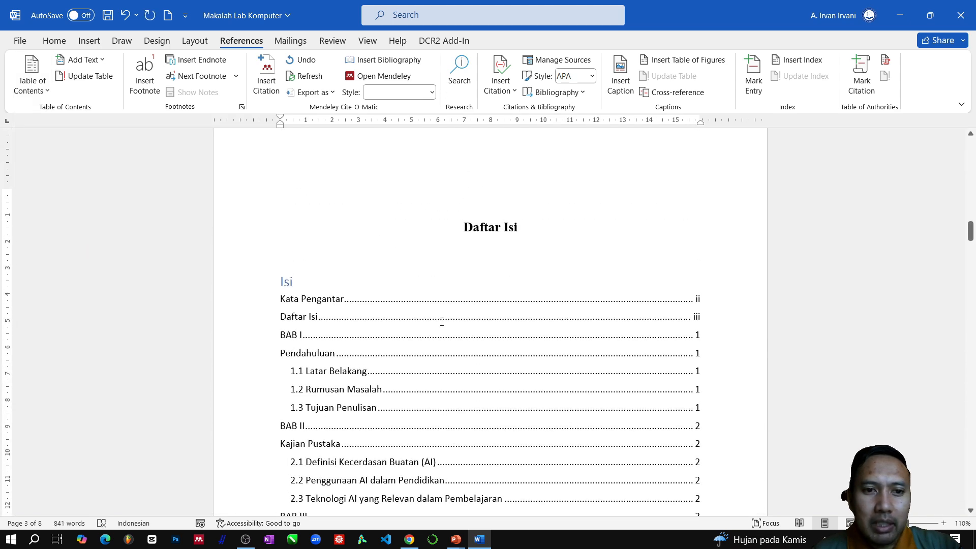
scroll(482, 369, down, 10)
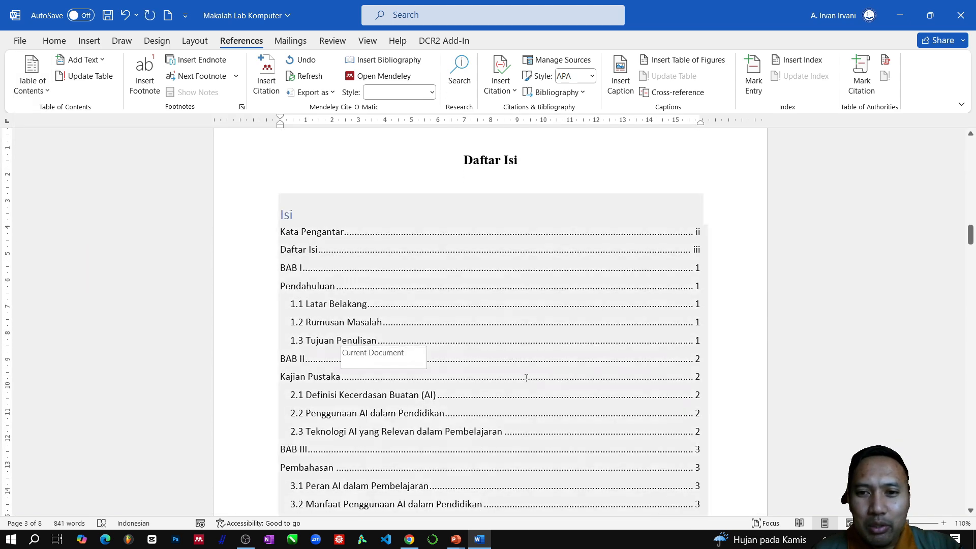
scroll(550, 397, down, 3)
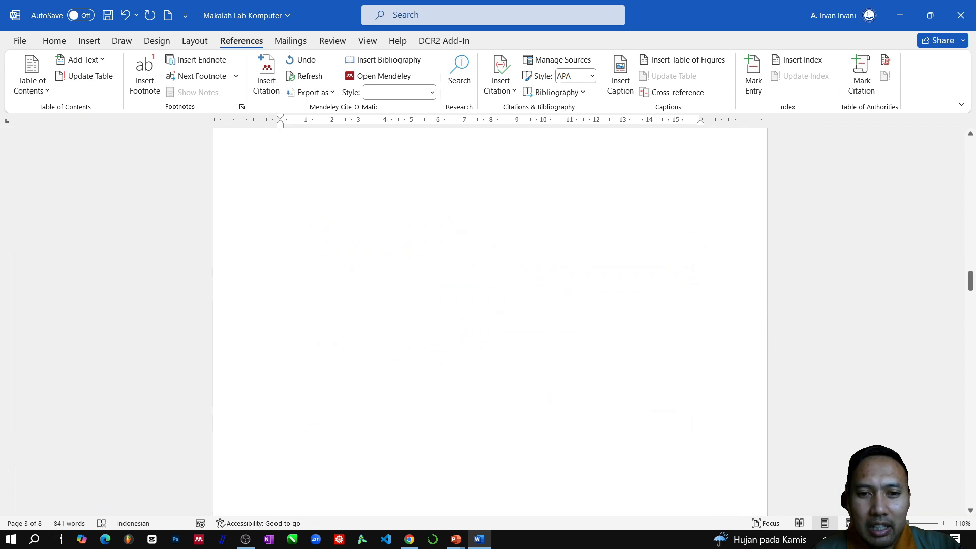
- Delete empty lines from the top of the blank page that follows the table of contents
scroll(450, 373, up, 12)
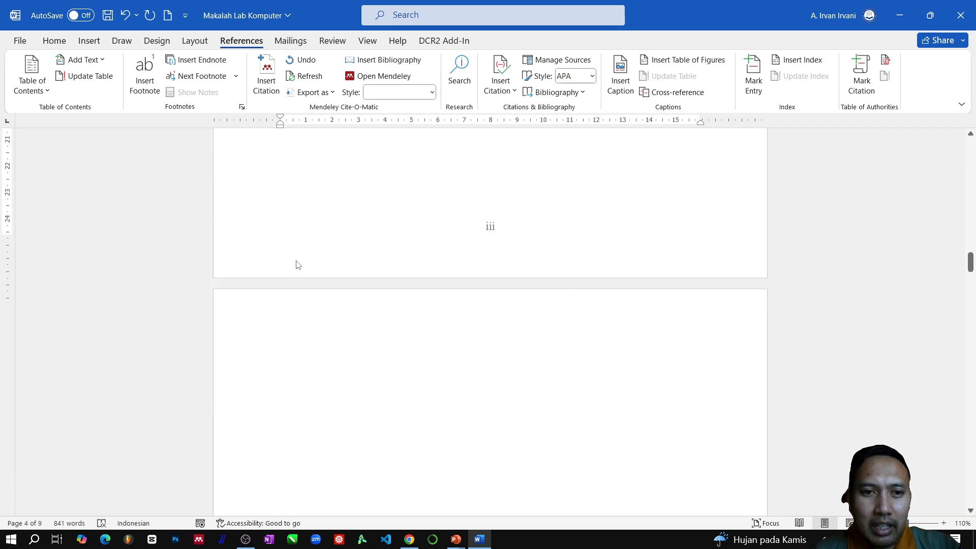
click(267, 349)
click(283, 366)
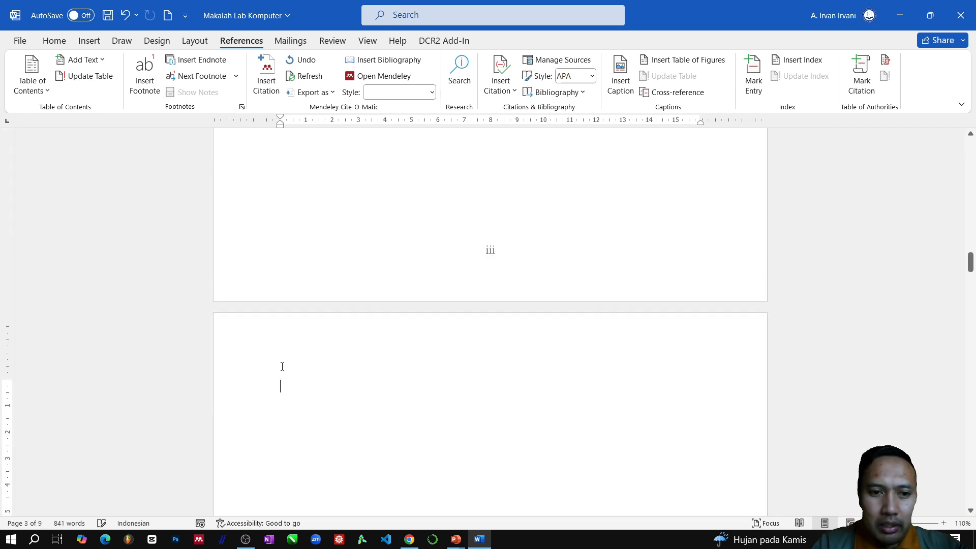
key(BackSpace)
scroll(338, 398, down, 10)
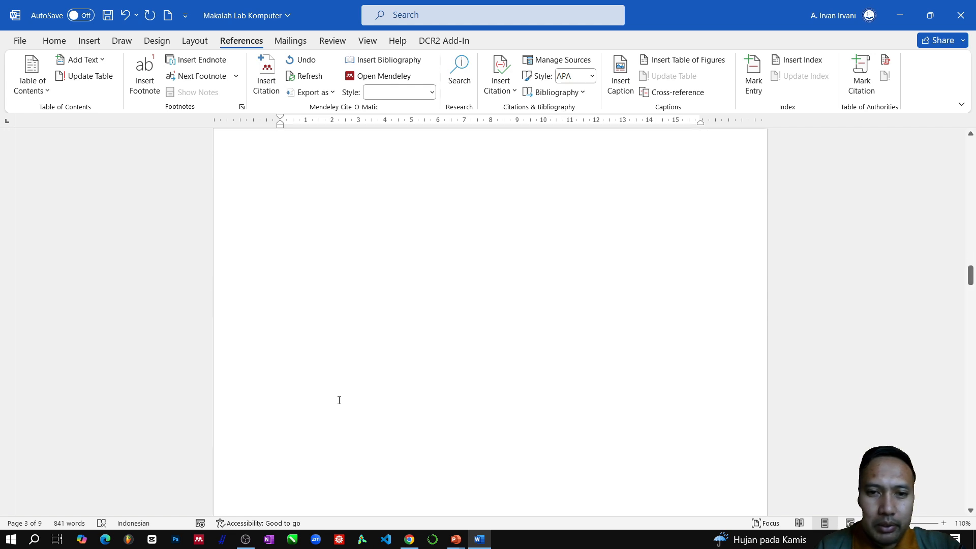
scroll(352, 396, up, 8)
drag(229, 258, 214, 331)
key(BackSpace)
key(BackSpace)
key(BackSpace)
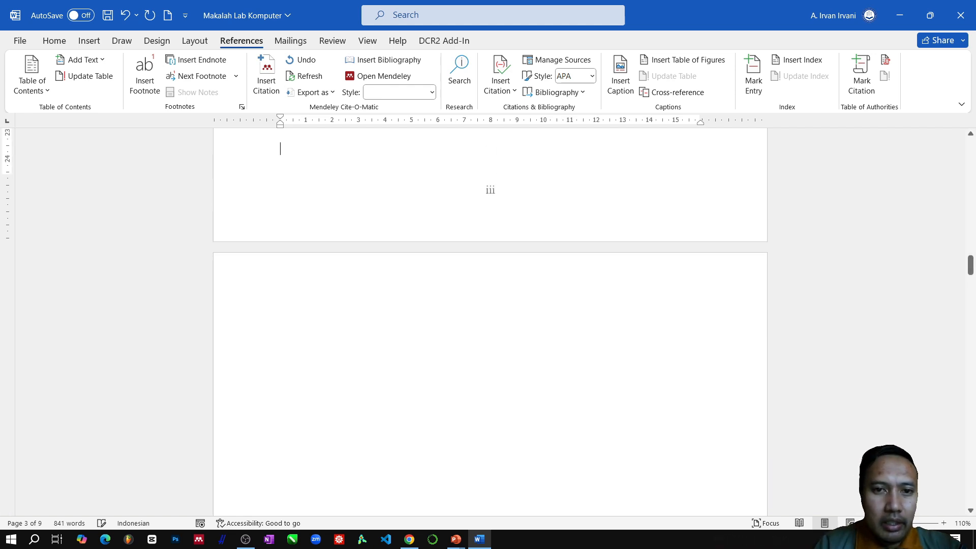
- Examine the remaining empty lines between the table of contents and the blank page after it
click(280, 311)
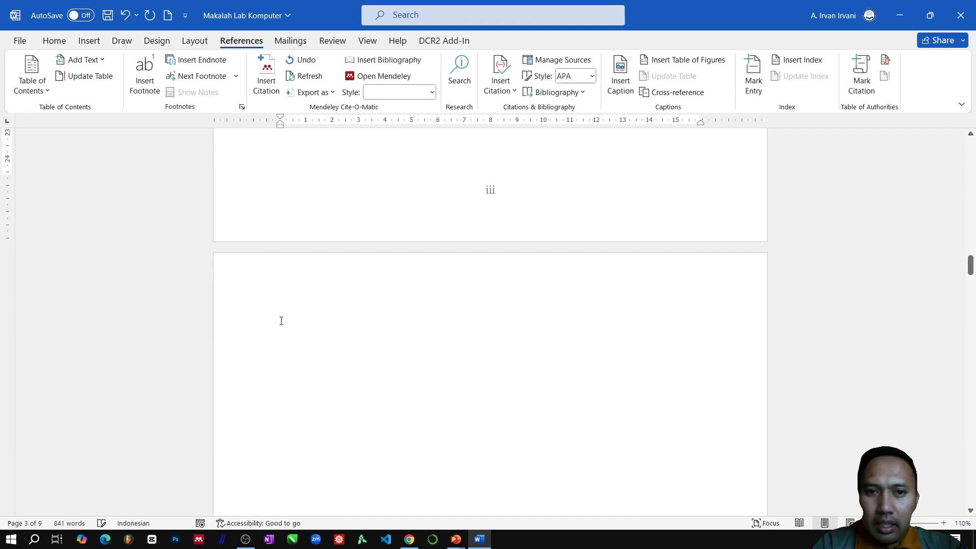
scroll(289, 330, up, 8)
scroll(325, 356, down, 2)
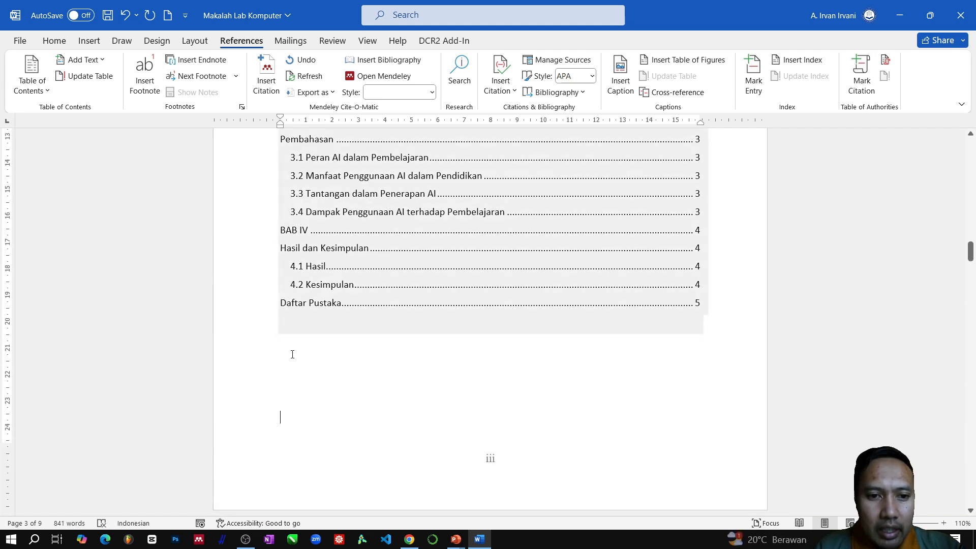
drag(289, 347, 289, 402)
click(402, 340)
scroll(419, 353, down, 6)
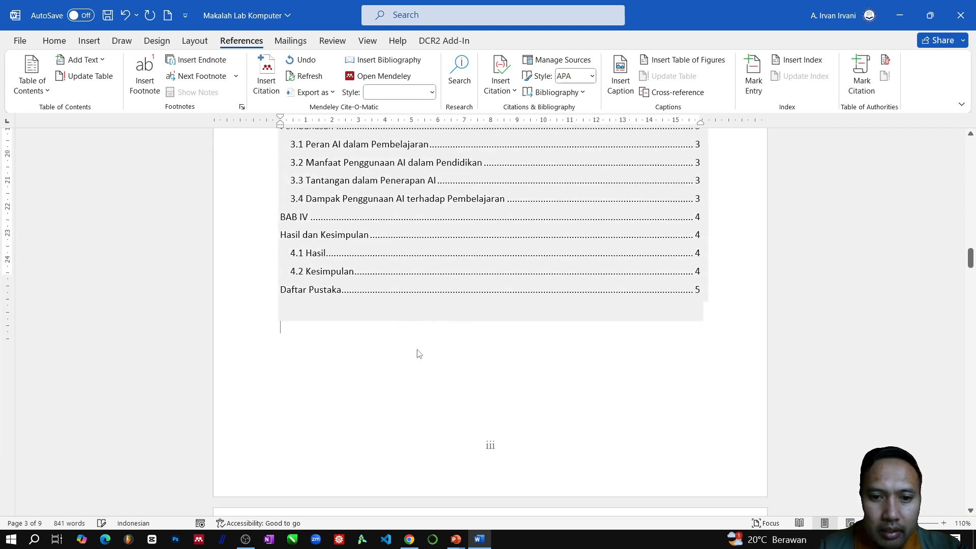
scroll(460, 388, down, 10)
scroll(275, 223, up, 6)
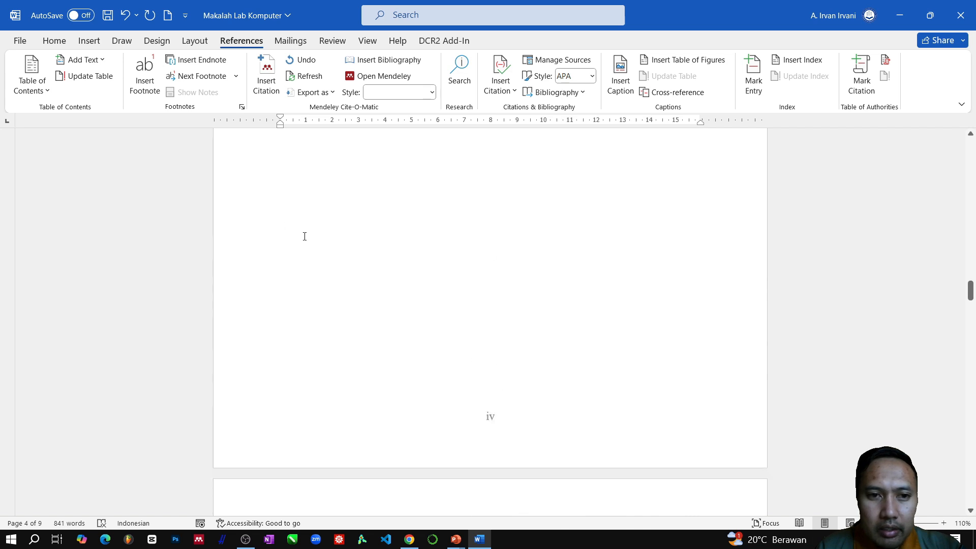
- Try deleting the block of empty paragraphs on the blank page before "BAB I", and undo the deletion
scroll(300, 251, up, 2)
drag(237, 254, 207, 433)
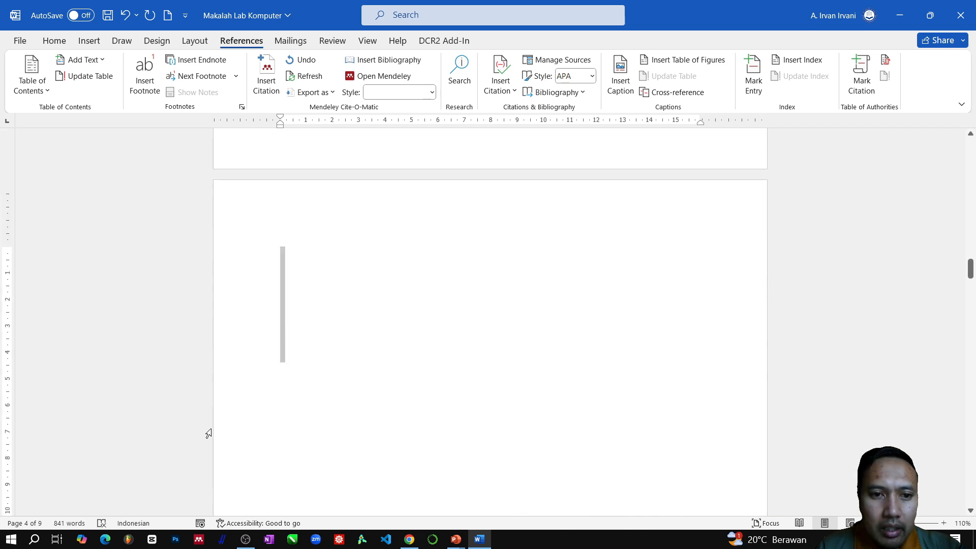
key(Delete)
scroll(490, 334, up, 8)
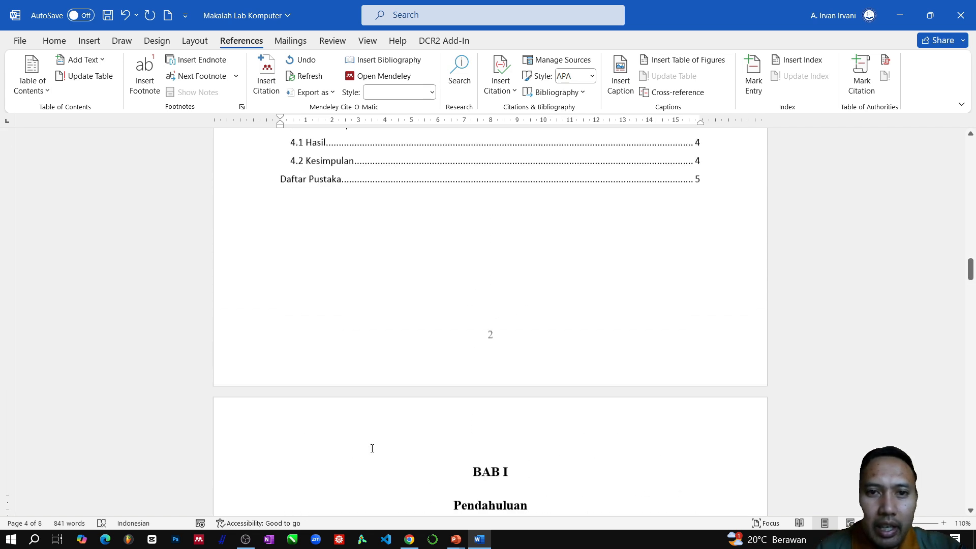
scroll(388, 442, down, 4)
key(ctrl+z)
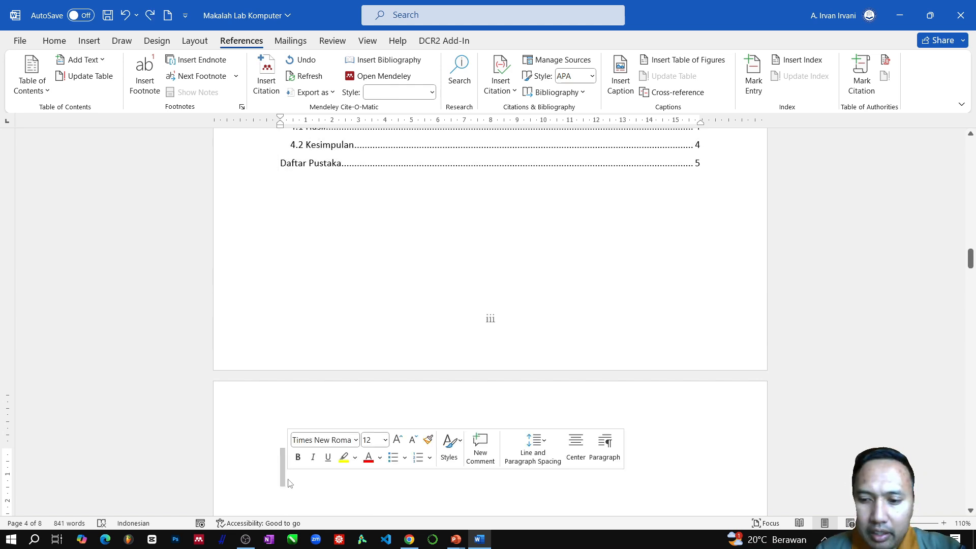
key(Delete)
key(ctrl+z)
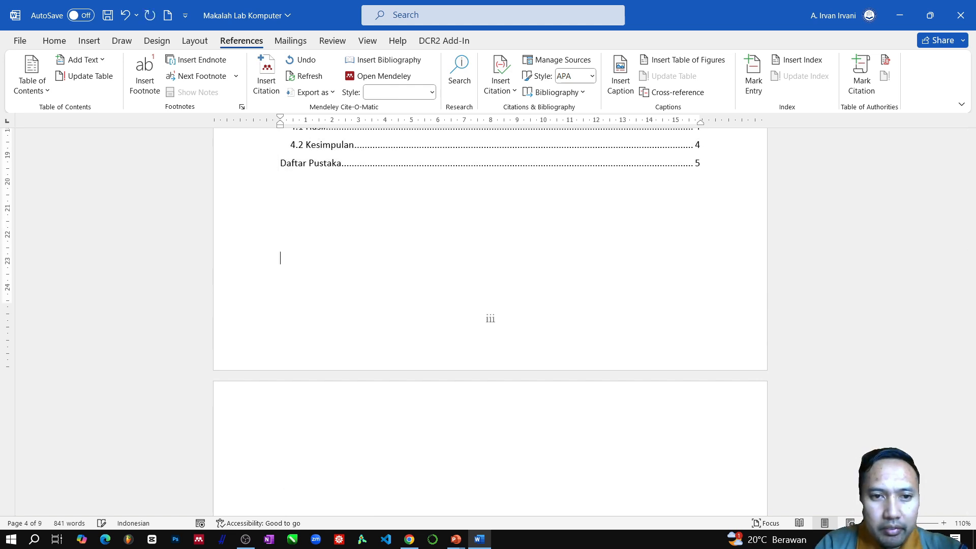
- Remove the blank page before "BAB I" by deleting empty lines below the table of contents, keeping the page numbering
key(BackSpace)
key(BackSpace)
scroll(444, 445, down, 15)
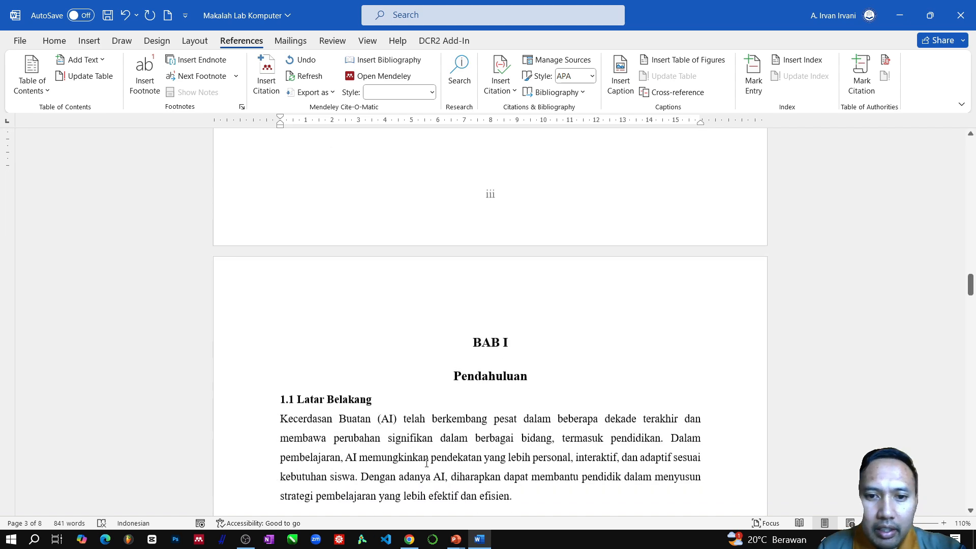
- Delete the "Isi" title above the table of contents entries
scroll(444, 446, up, 18)
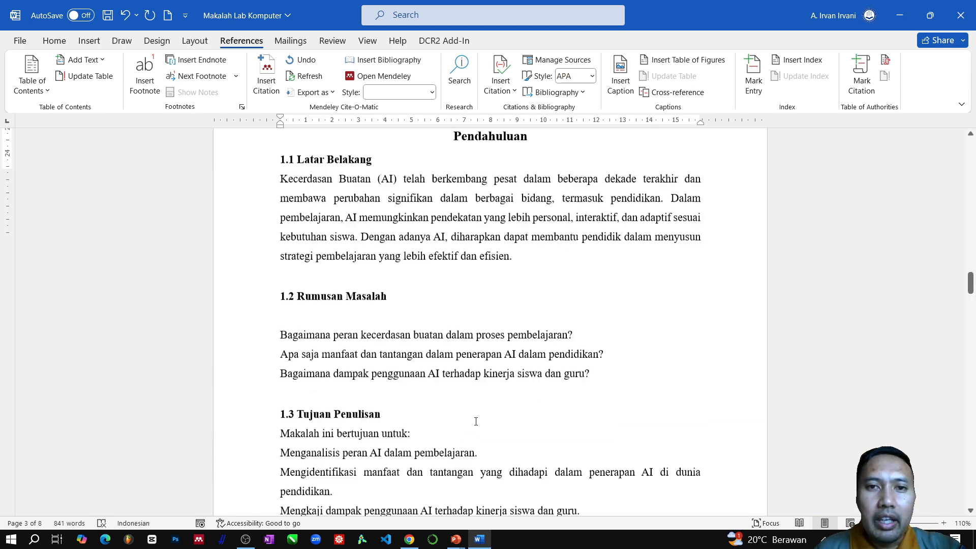
scroll(444, 380, up, 3)
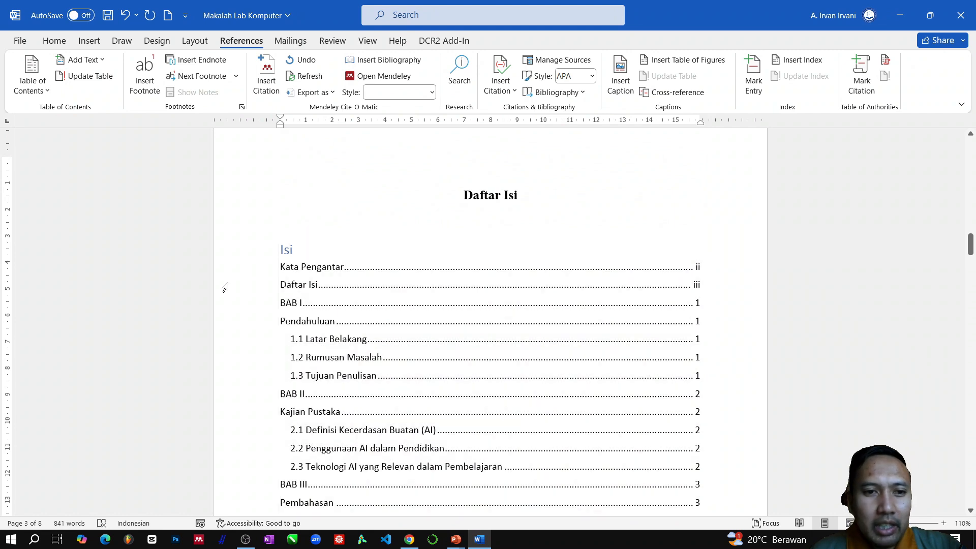
click(316, 248)
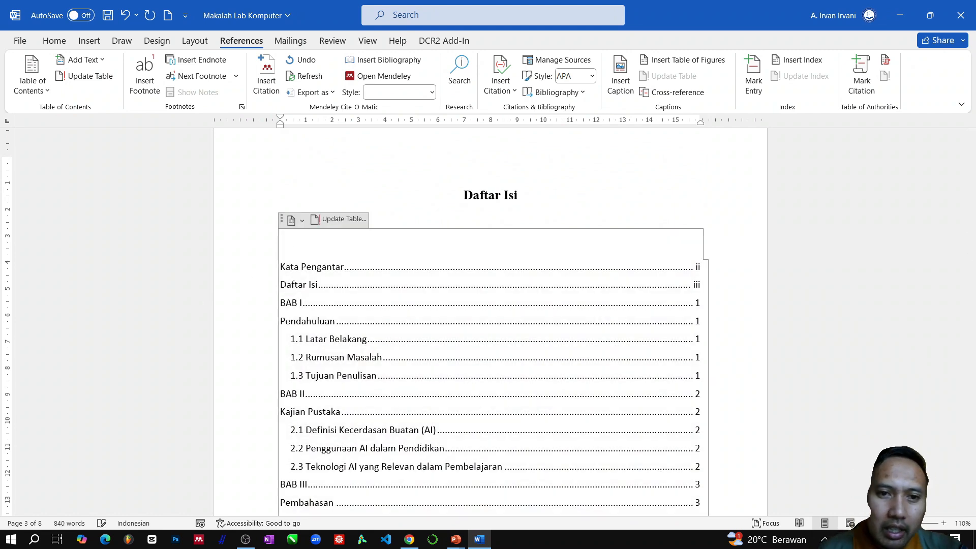
- Format all table of contents entries from "Kata Pengantar" to "Daftar Pustaka" as Times New Roman, 12 pt
click(246, 270)
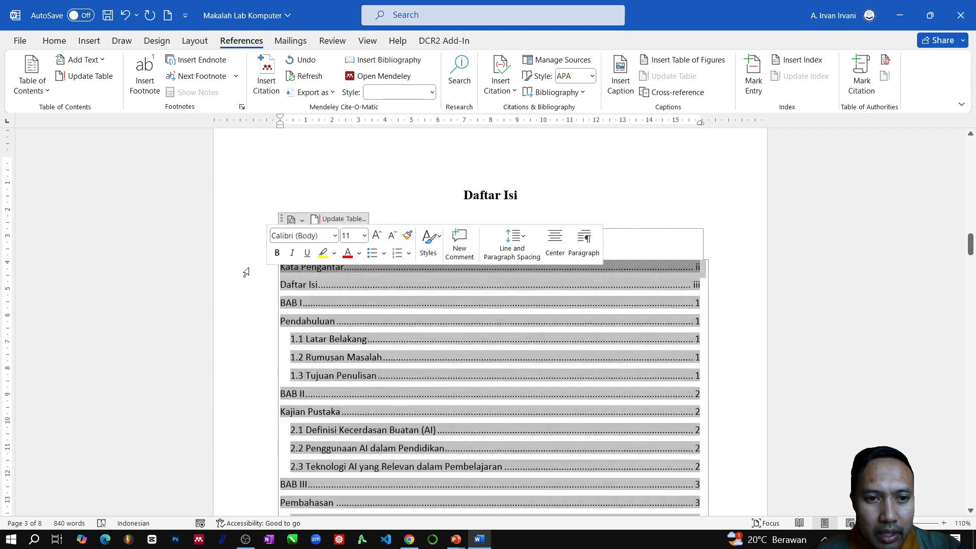
scroll(514, 403, down, 1)
click(766, 277)
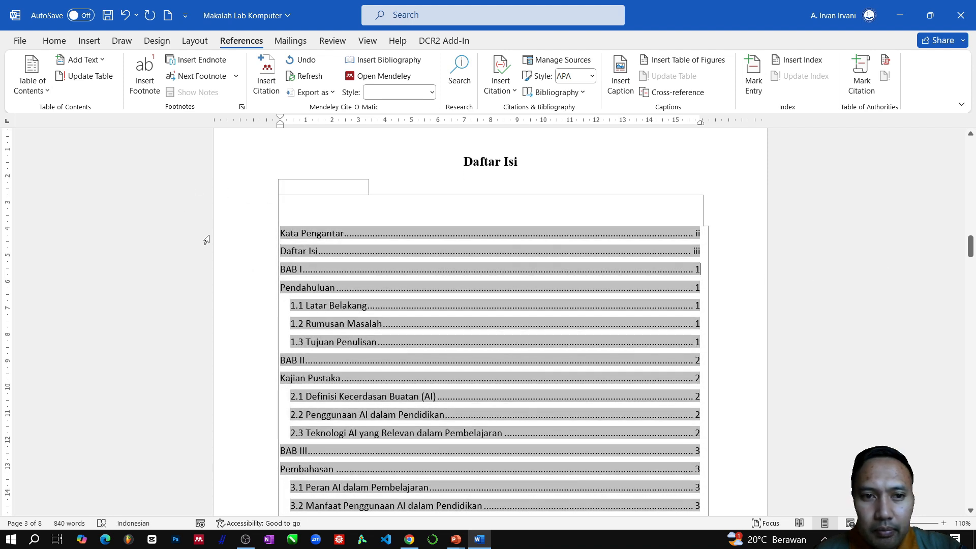
drag(247, 240, 245, 353)
click(62, 39)
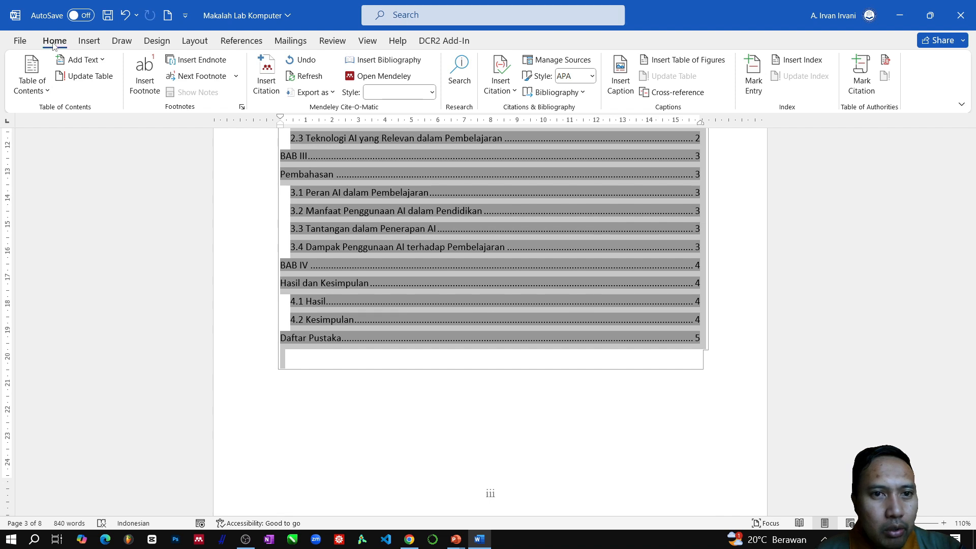
click(195, 65)
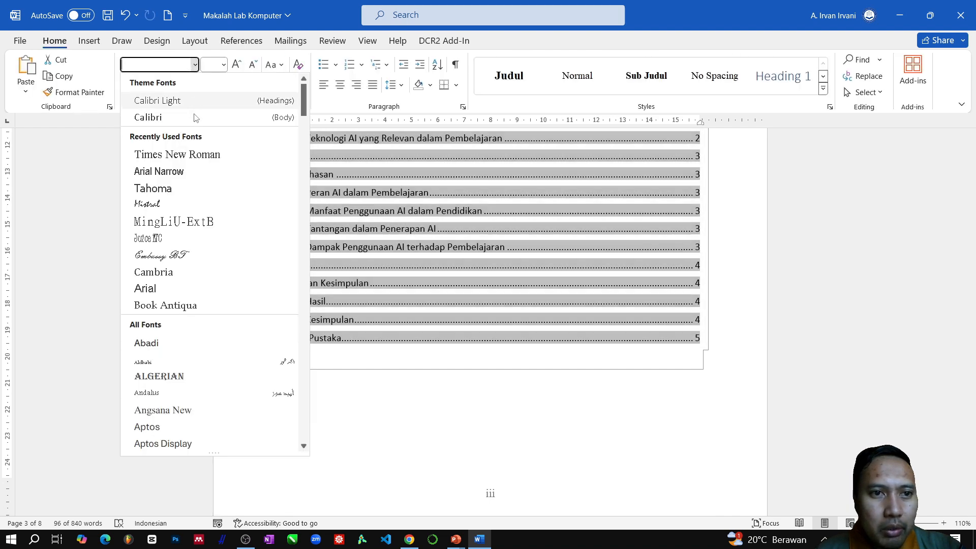
click(168, 154)
click(224, 65)
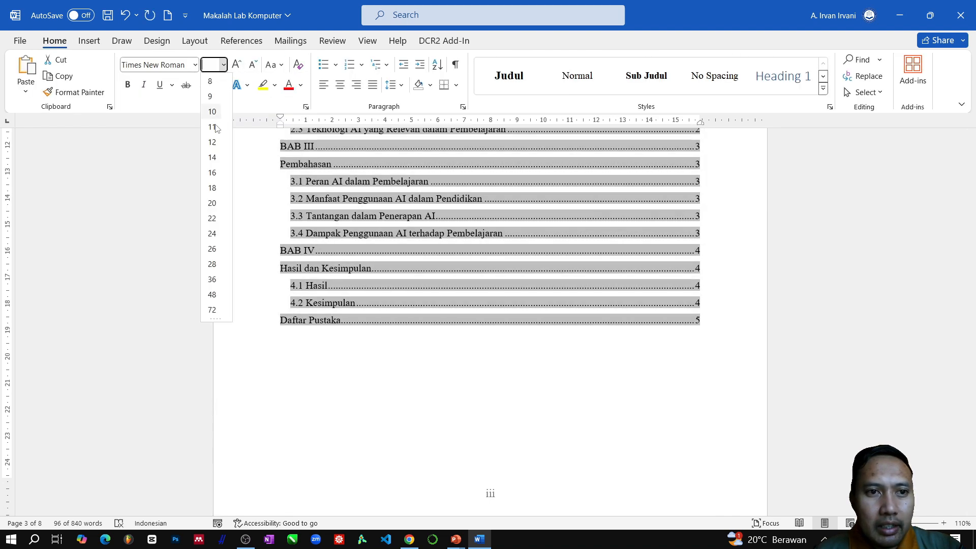
click(209, 163)
scroll(615, 356, up, 4)
scroll(617, 351, up, 3)
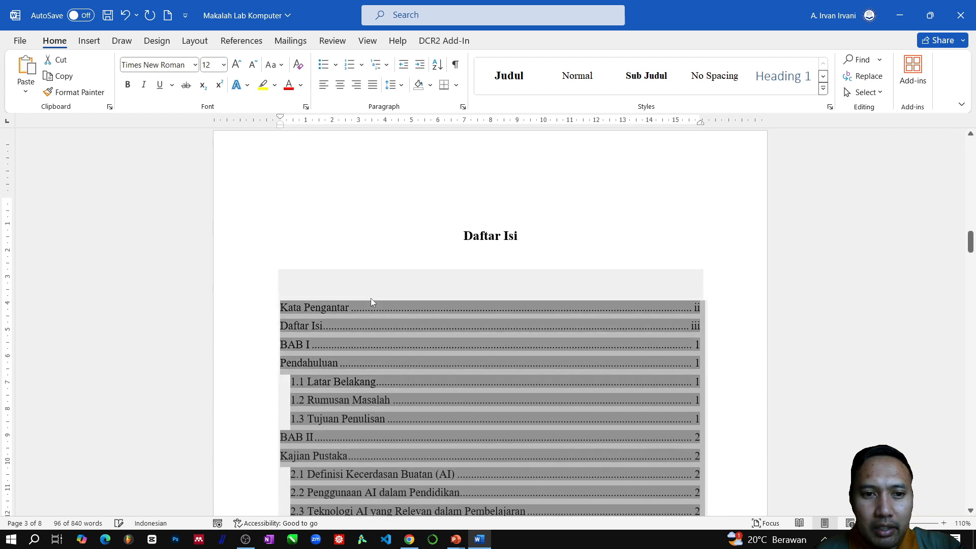
click(384, 300)
scroll(334, 325, down, 1)
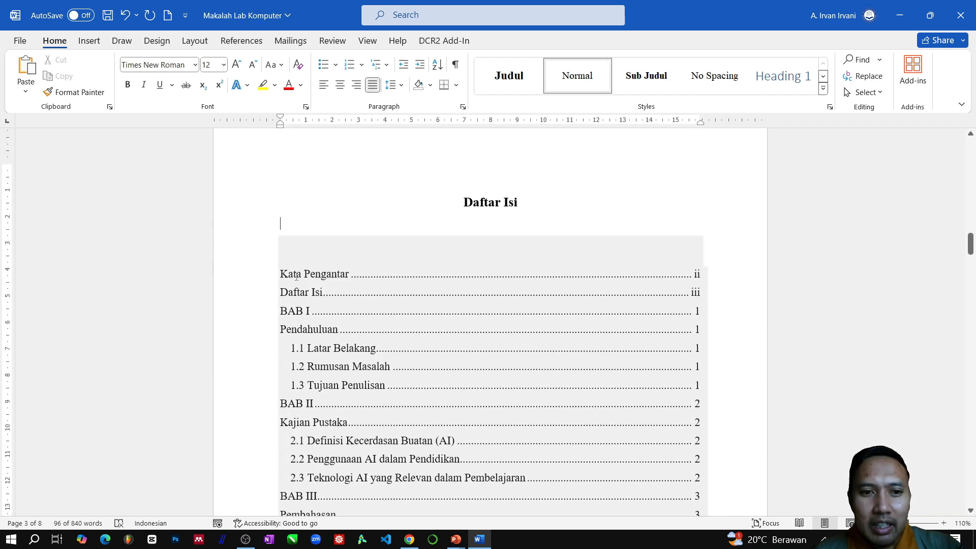
- Delete the empty line above the "Daftar Isi" heading and check the surrounding pages
click(758, 294)
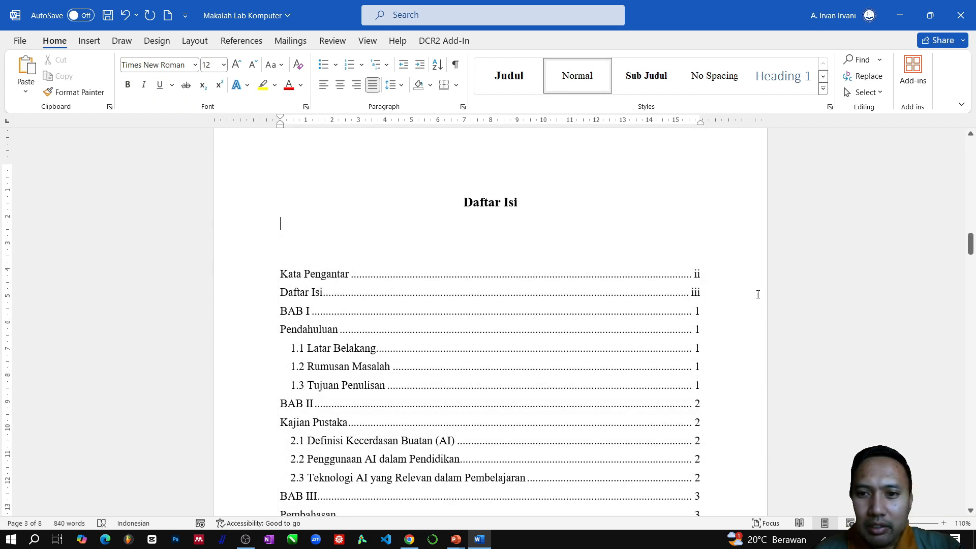
click(680, 348)
scroll(436, 244, up, 2)
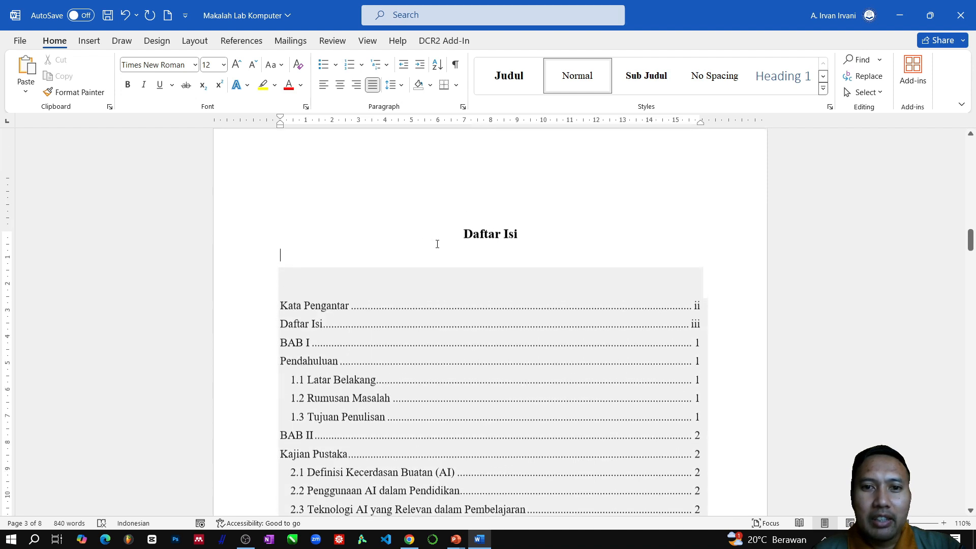
click(482, 214)
key(BackSpace)
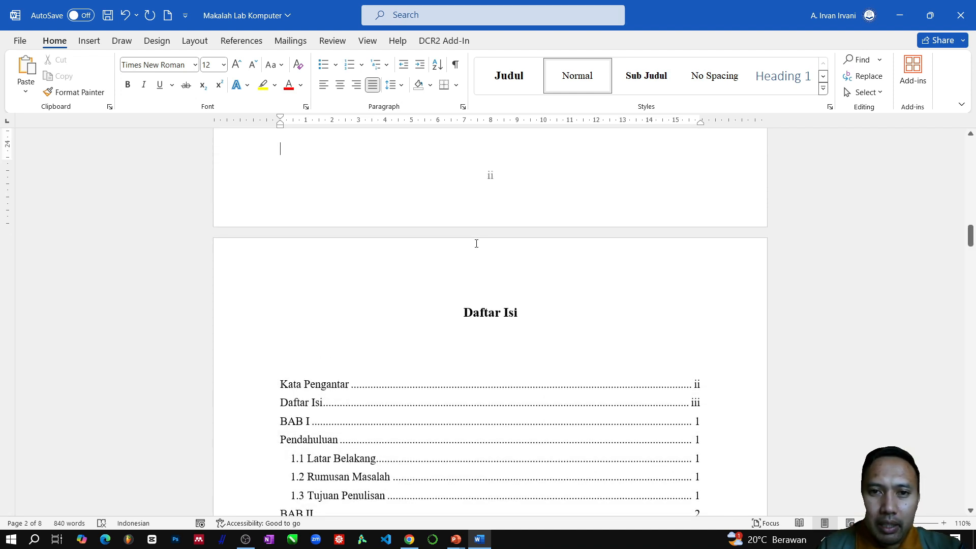
scroll(523, 284, up, 10)
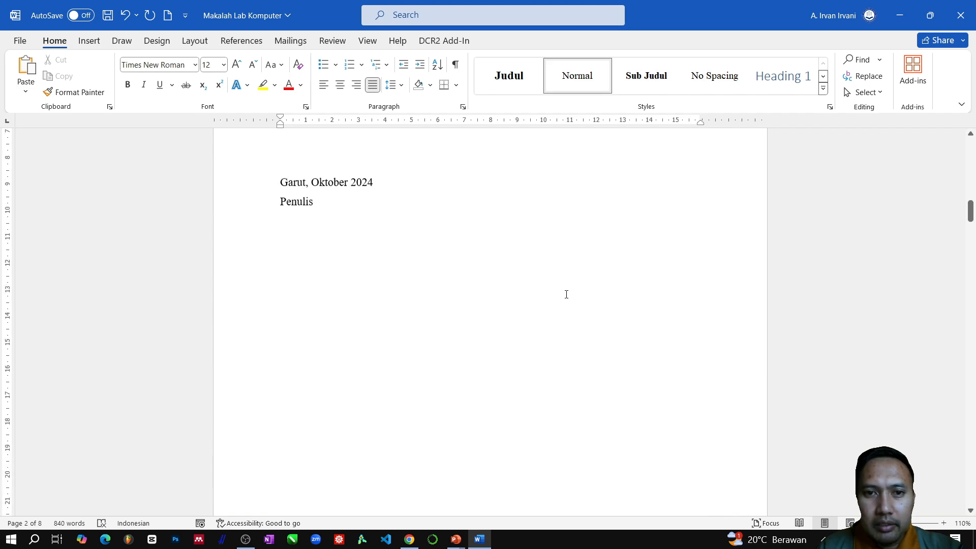
scroll(563, 284, down, 15)
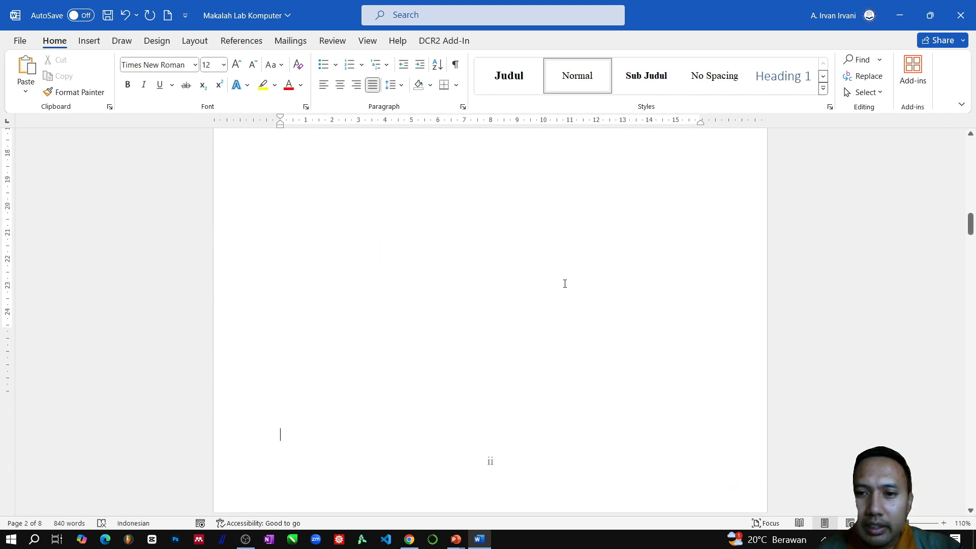
scroll(565, 282, down, 10)
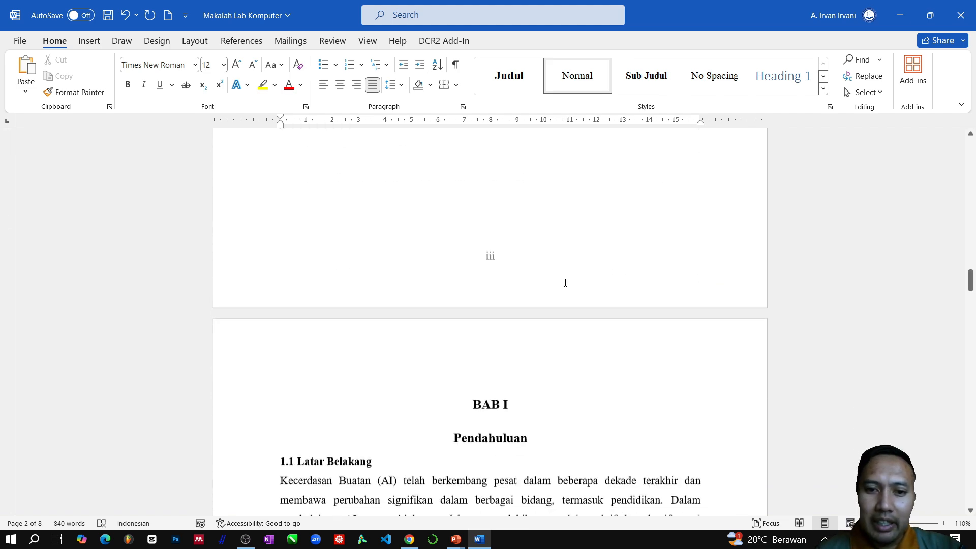
- Open the Navigation Pane and look through the list of headings from "Kata Pengantar" to "Daftar Pustaka"
scroll(438, 275, down, 4)
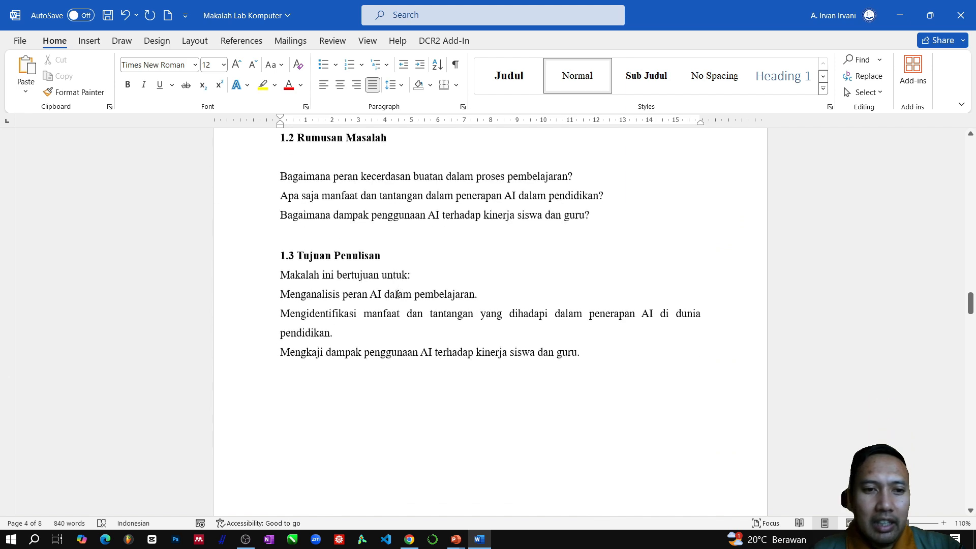
scroll(399, 292, up, 1)
scroll(399, 292, up, 12)
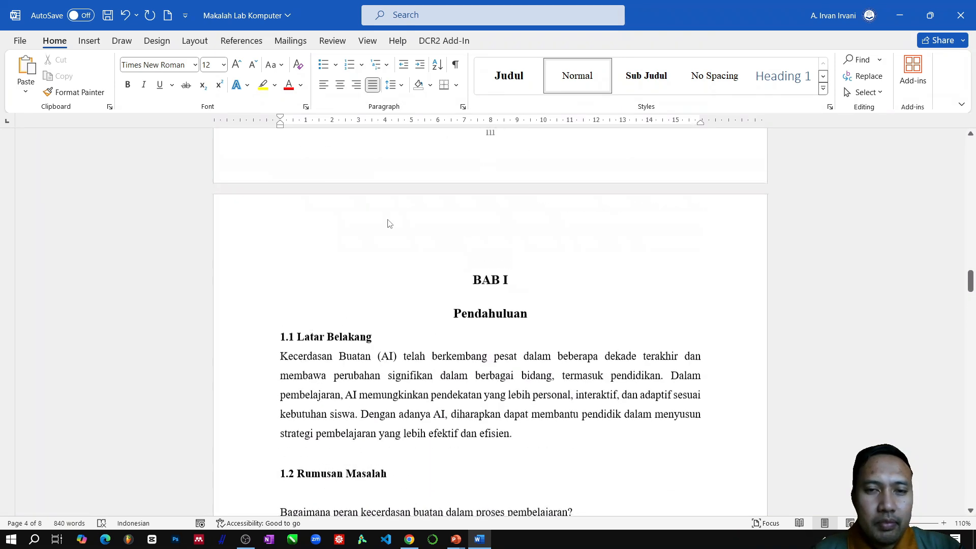
scroll(388, 219, up, 12)
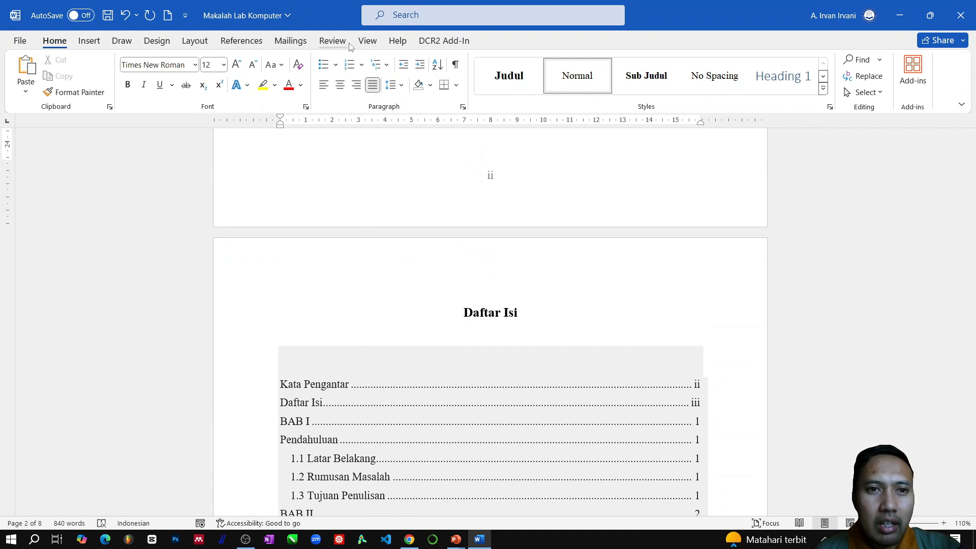
click(367, 42)
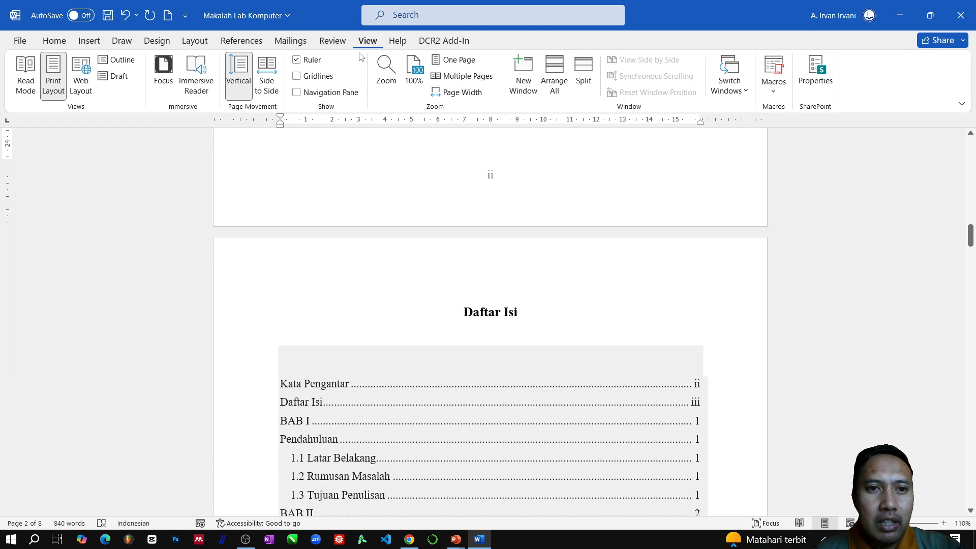
click(297, 93)
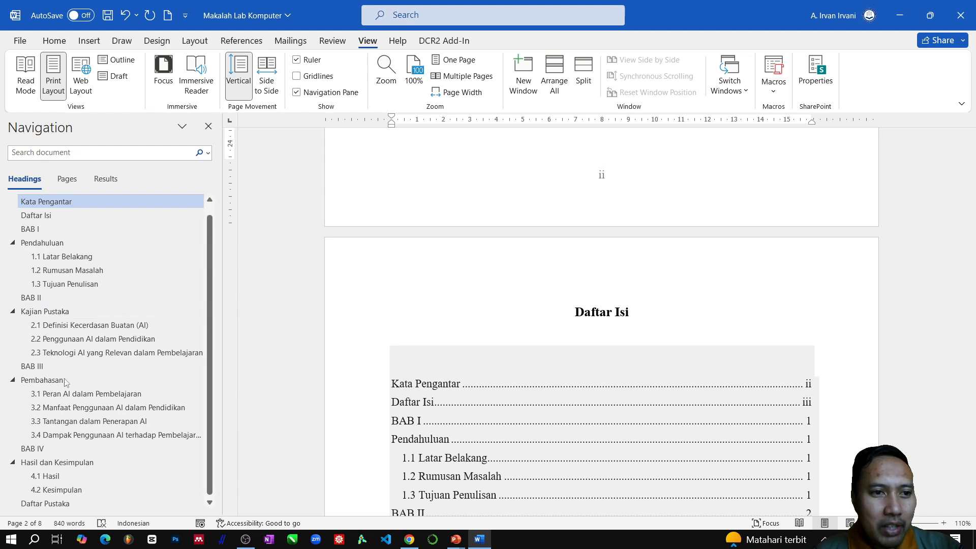
scroll(66, 422, down, 1)
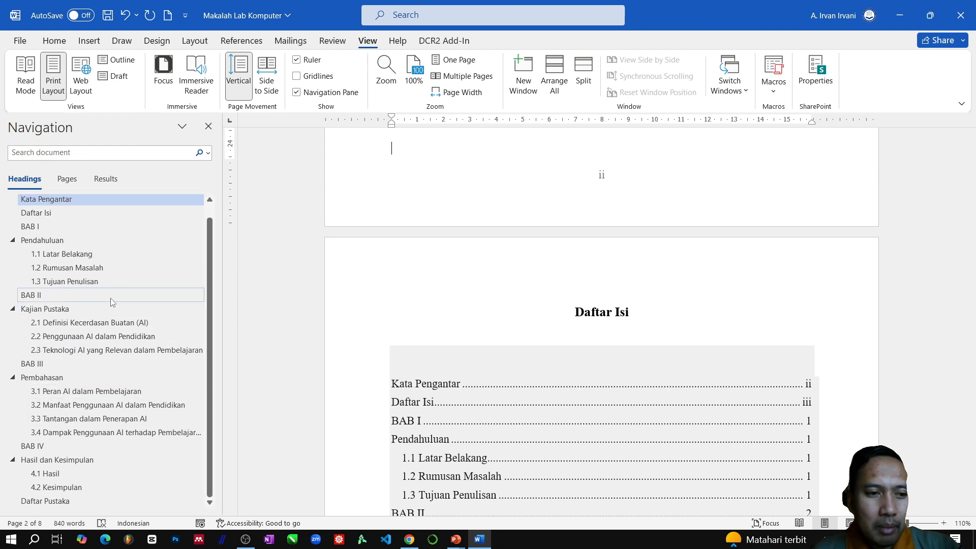
- Jump through the heading list to "3.2 Manfaat Penggunaan AI dalam Pendidikan" and "Kata Pengantar", and close the Navigation Pane on the cover page
click(73, 405)
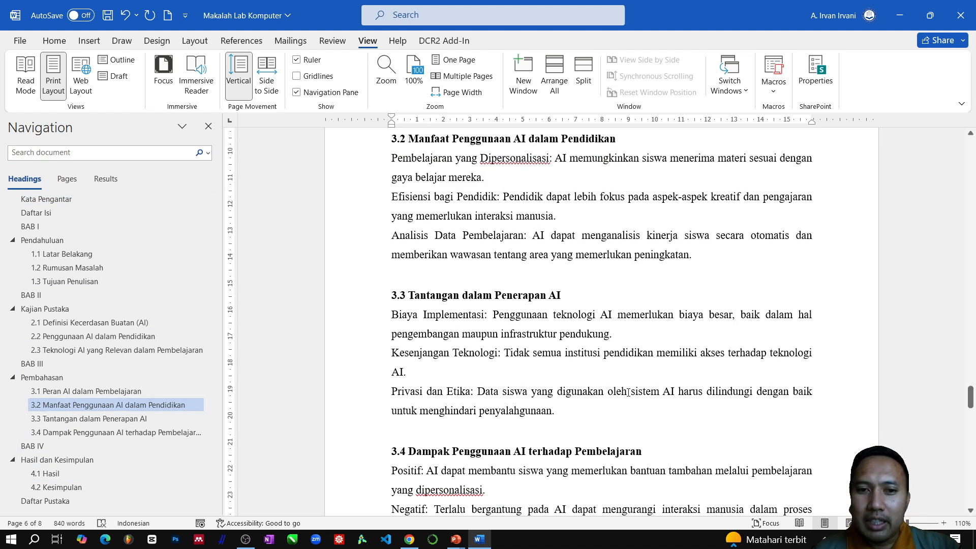
click(48, 200)
scroll(656, 315, up, 10)
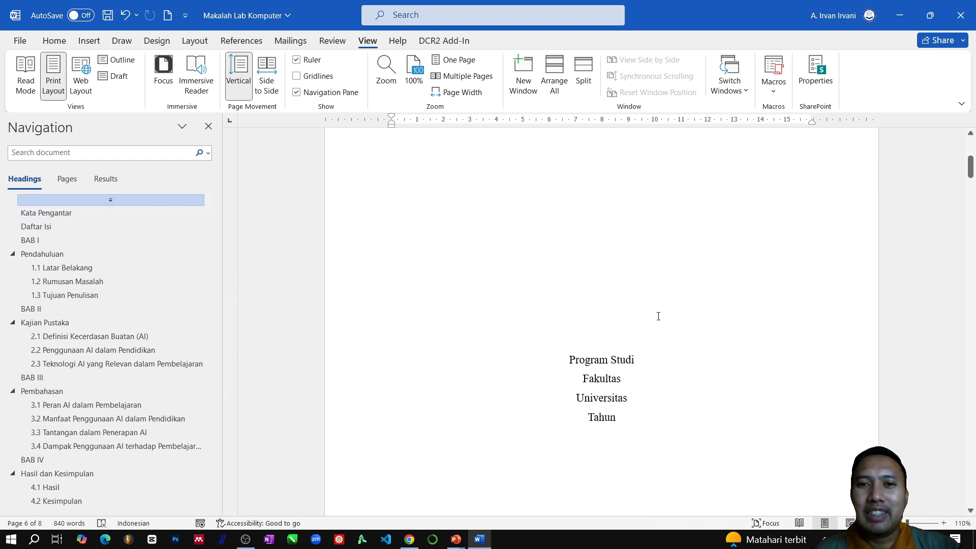
scroll(658, 316, up, 5)
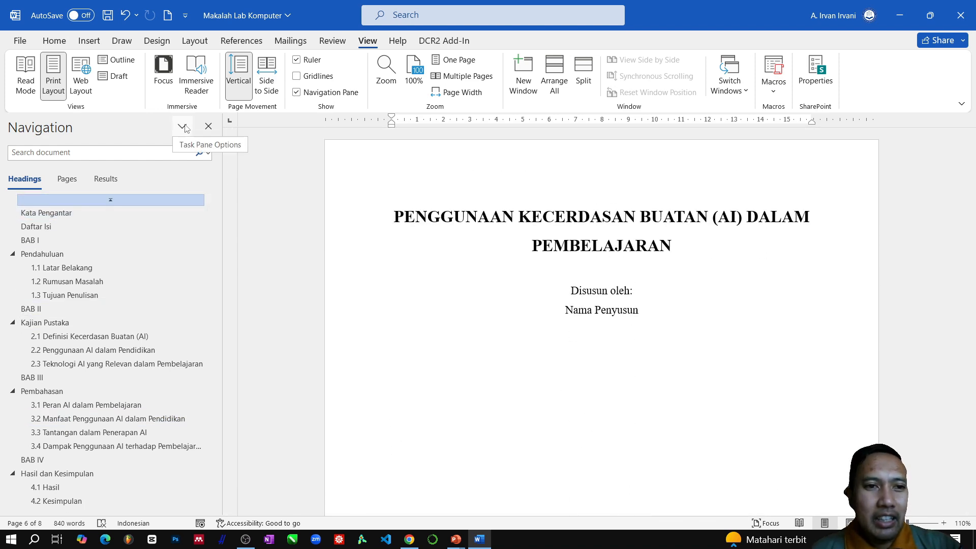
click(208, 126)
- Review the document from the cover page through "Kata Pengantar", "Daftar Isi" and the chapters to the reference entries under "Daftar Pustaka"
scroll(595, 326, down, 10)
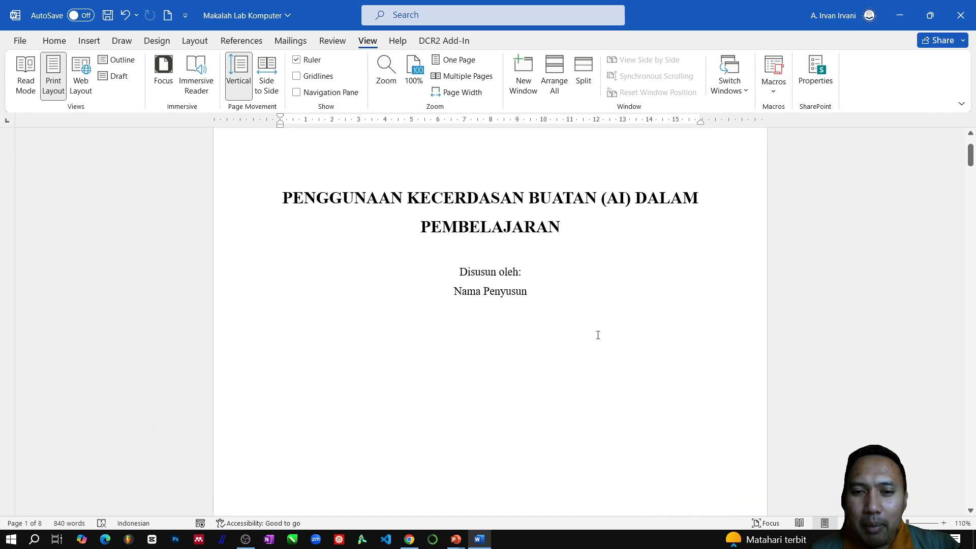
scroll(594, 335, down, 2)
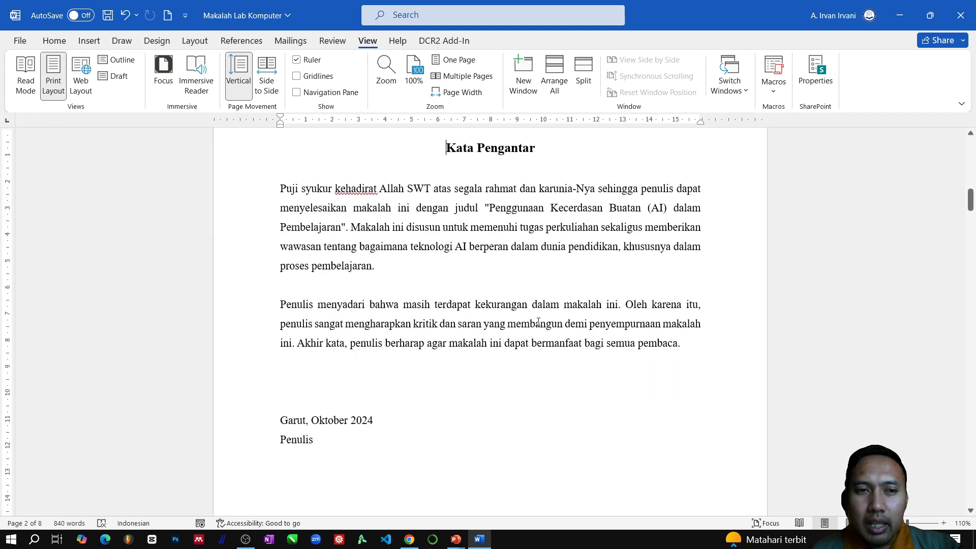
scroll(535, 321, down, 12)
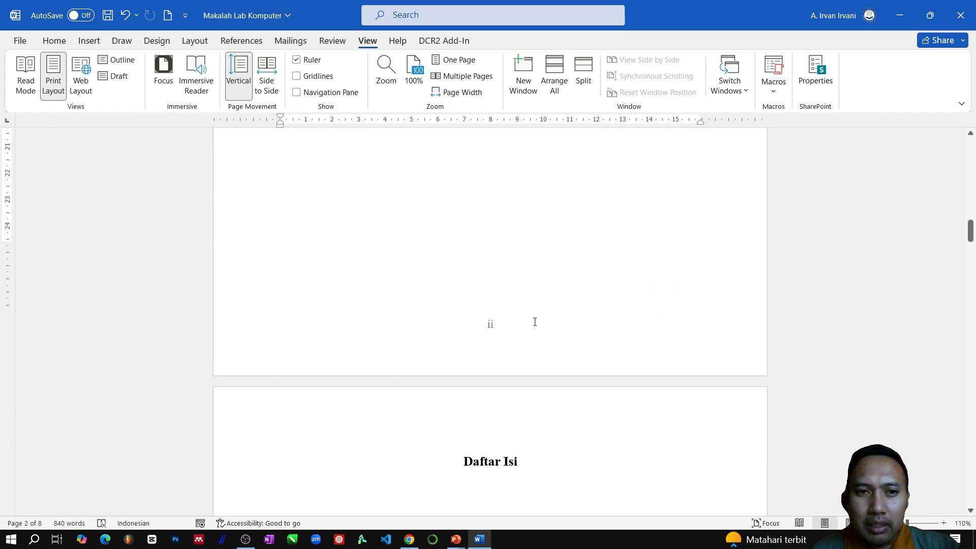
scroll(535, 321, down, 1)
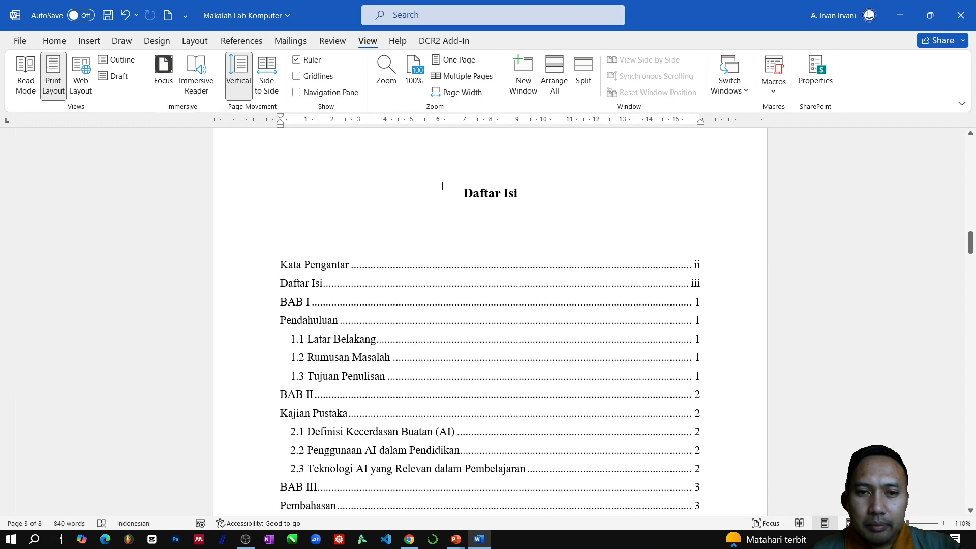
scroll(471, 208, down, 10)
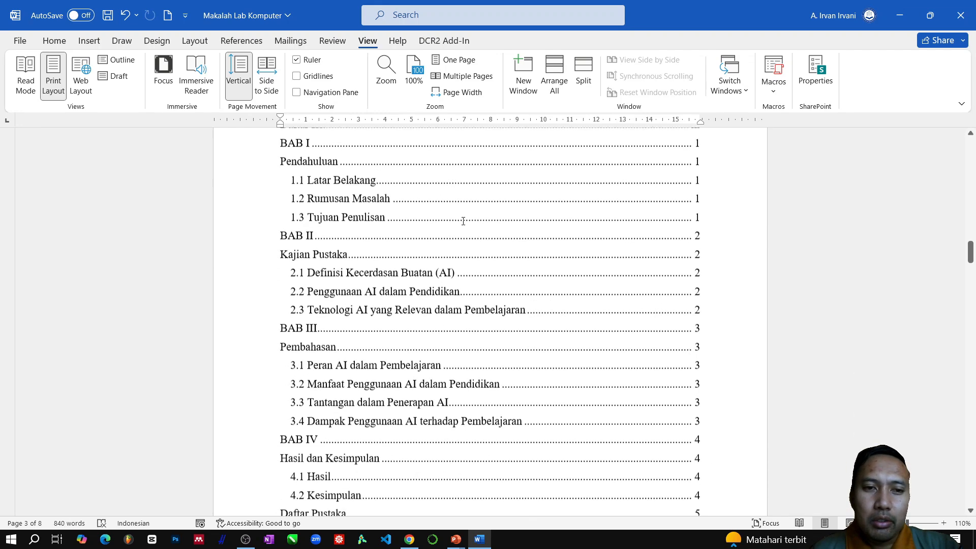
scroll(456, 227, down, 18)
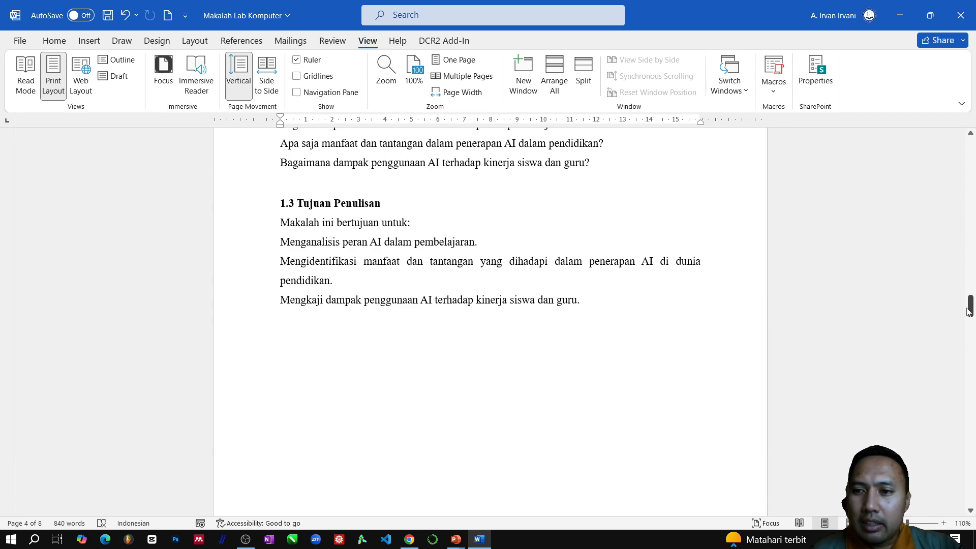
drag(969, 311, 971, 482)
scroll(391, 205, up, 2)
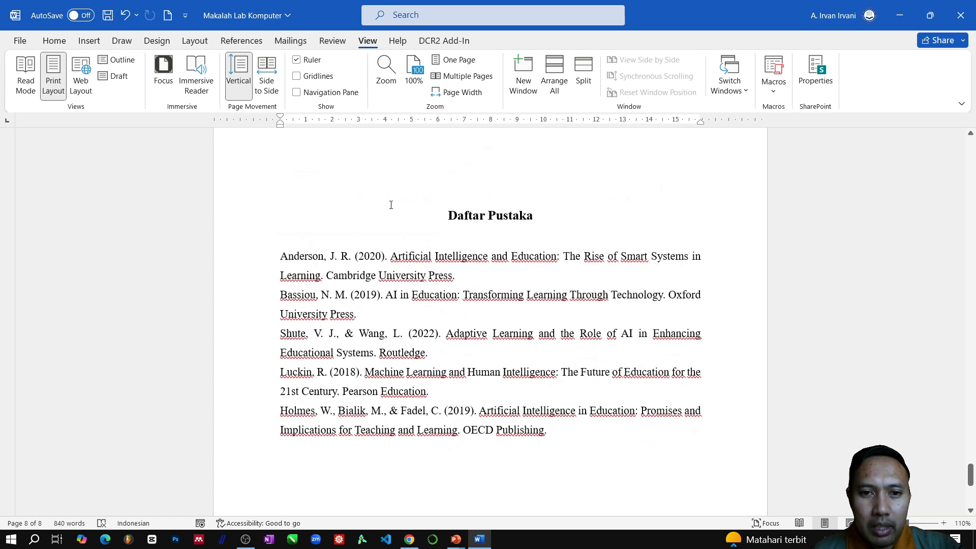
drag(278, 254, 432, 433)
click(455, 355)
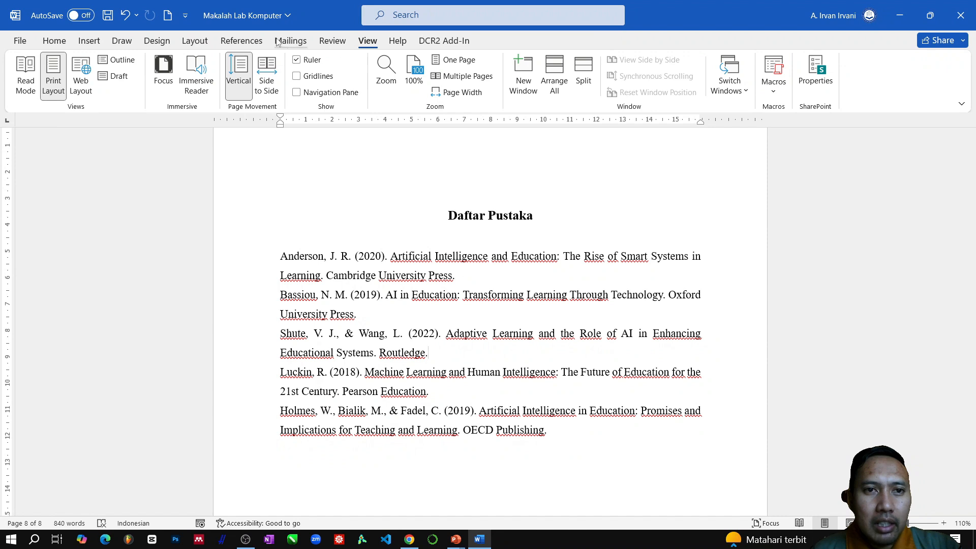
- Set the citation and bibliography style to APA Sixth Edition
click(249, 43)
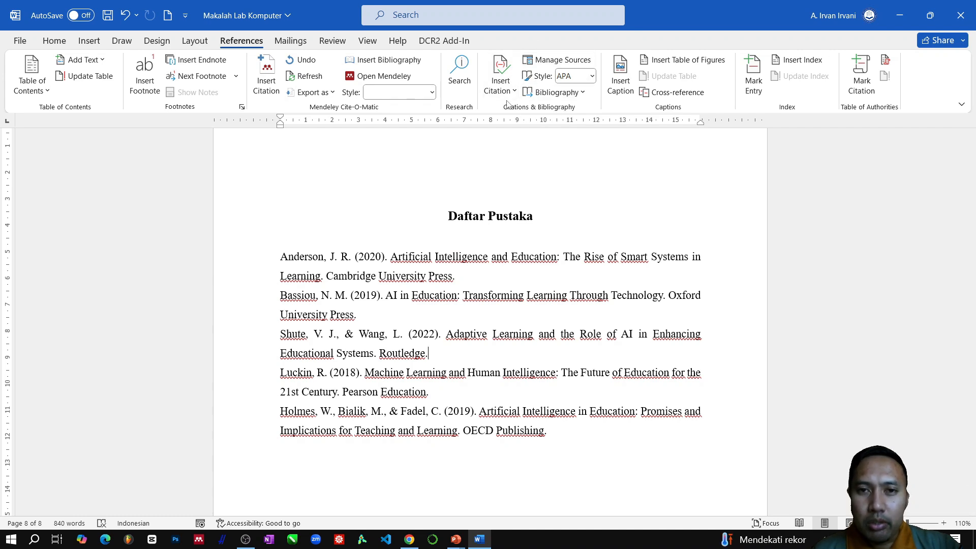
click(592, 77)
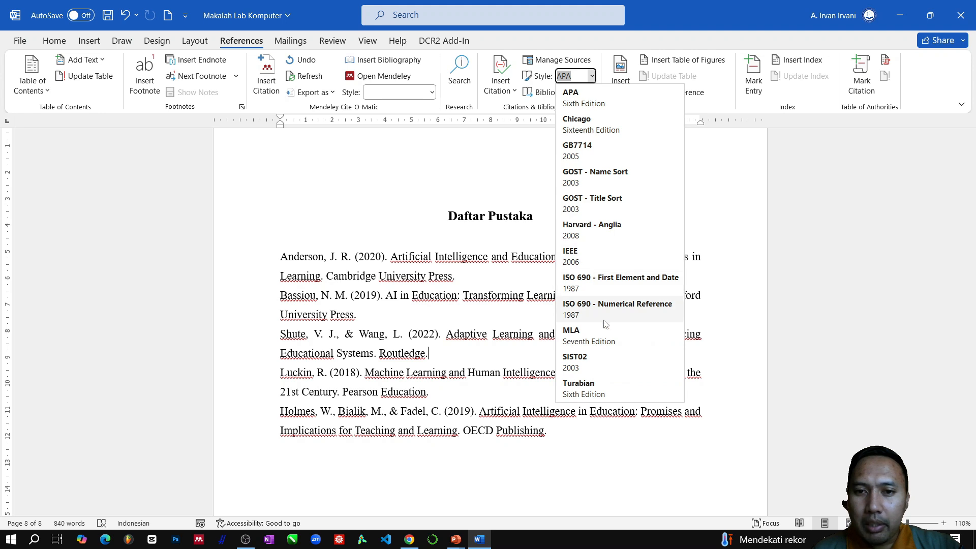
click(584, 97)
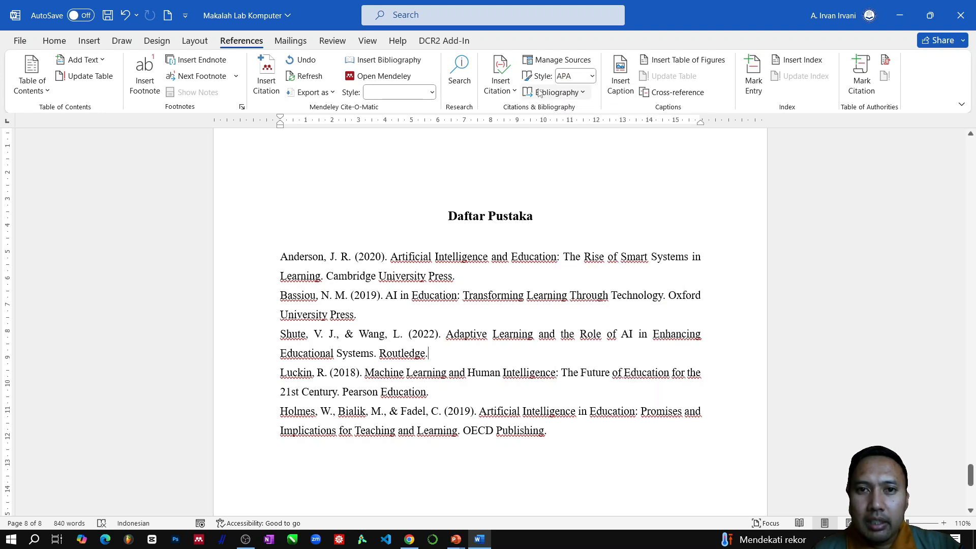
- Open the Source Manager and start a new Book source, positioning the dialogs so the first "Daftar Pustaka" reference can be read
click(563, 60)
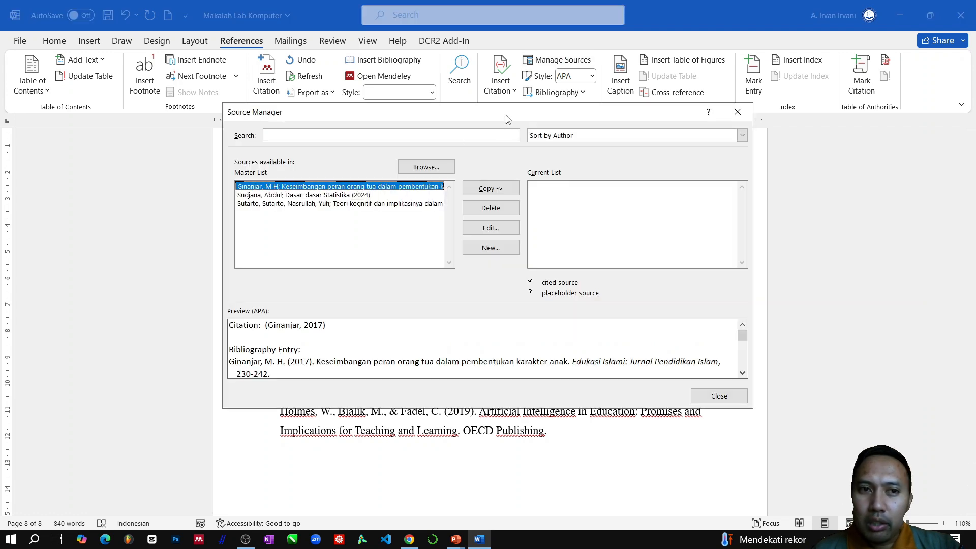
drag(506, 119, 154, 79)
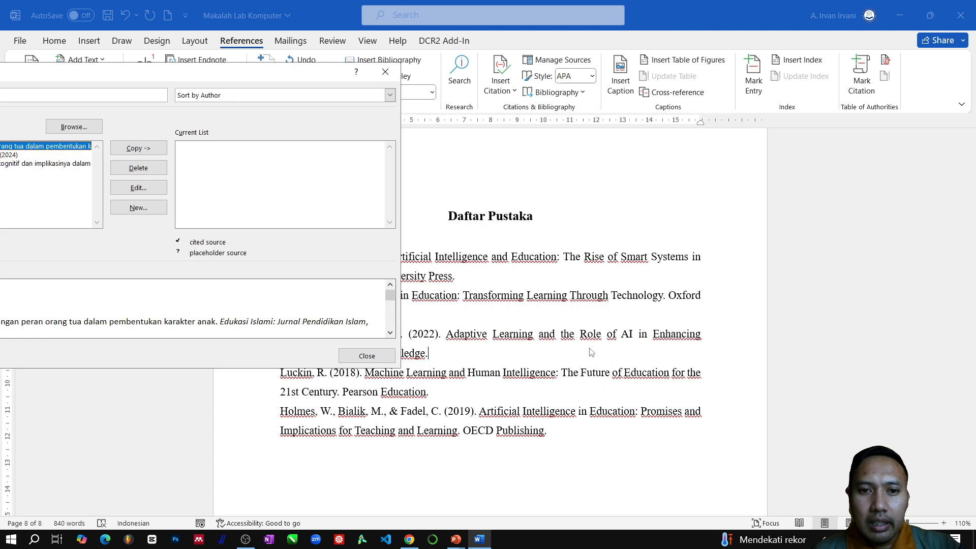
drag(270, 75, 684, 299)
drag(386, 295, 355, 309)
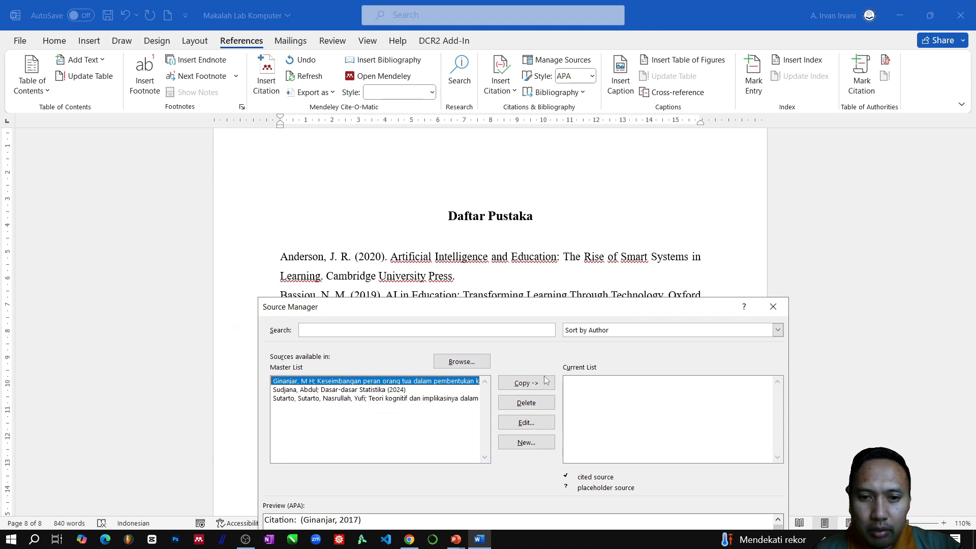
click(526, 443)
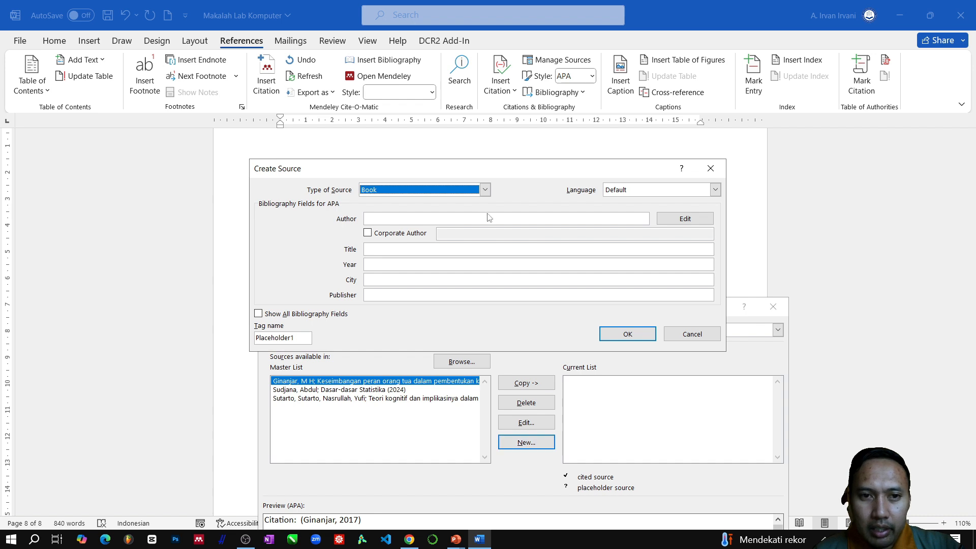
drag(449, 168, 462, 307)
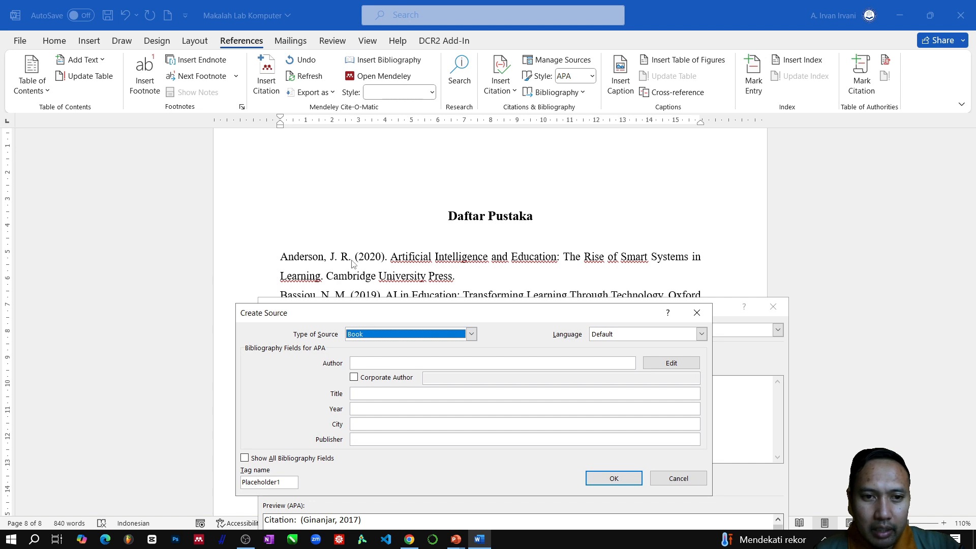
- Add the author of the first "Daftar Pustaka" reference to the source, with last name, first initial and middle initial
click(382, 363)
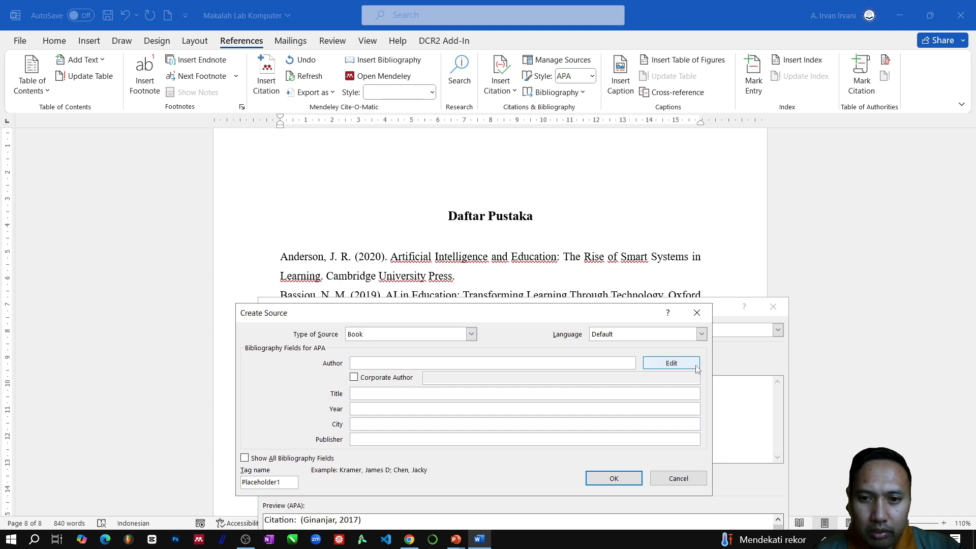
click(671, 363)
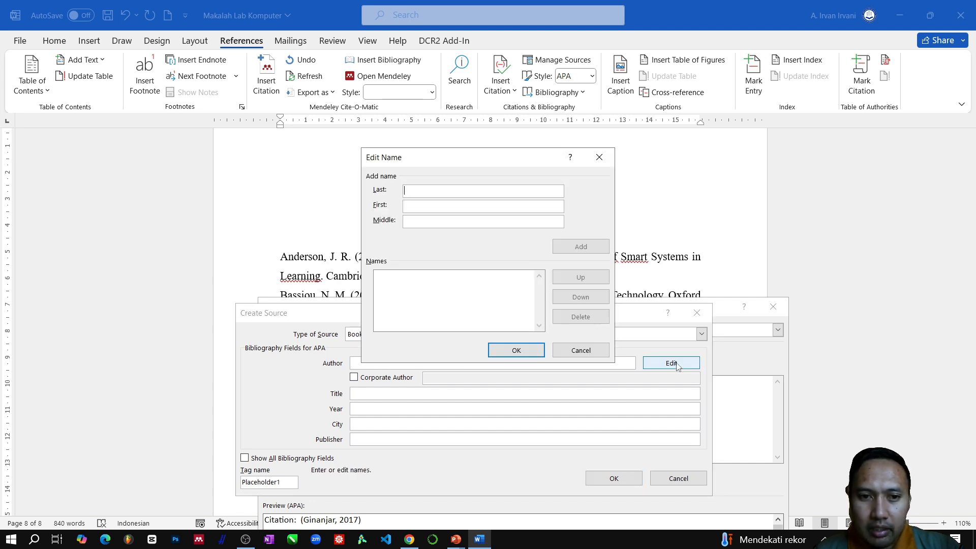
drag(502, 162, 453, 335)
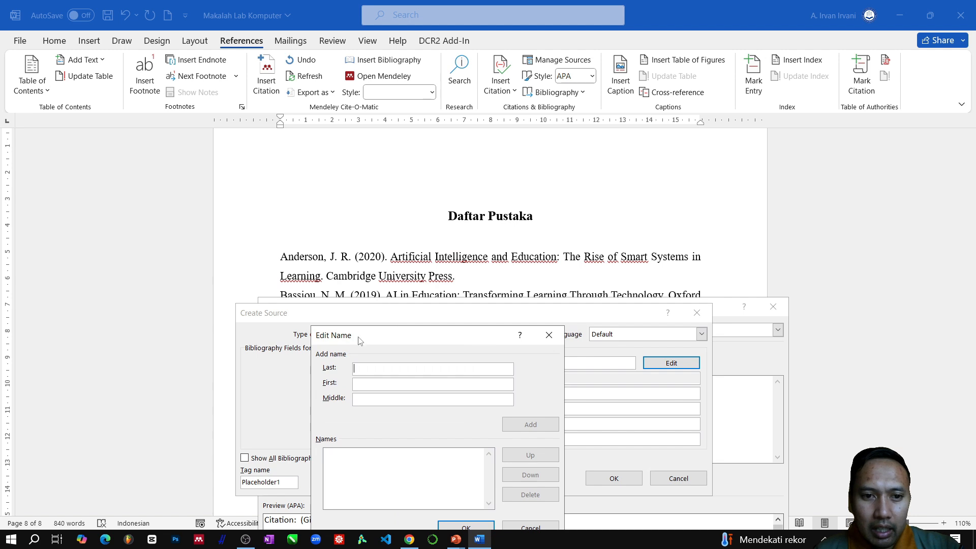
click(300, 257)
click(290, 257)
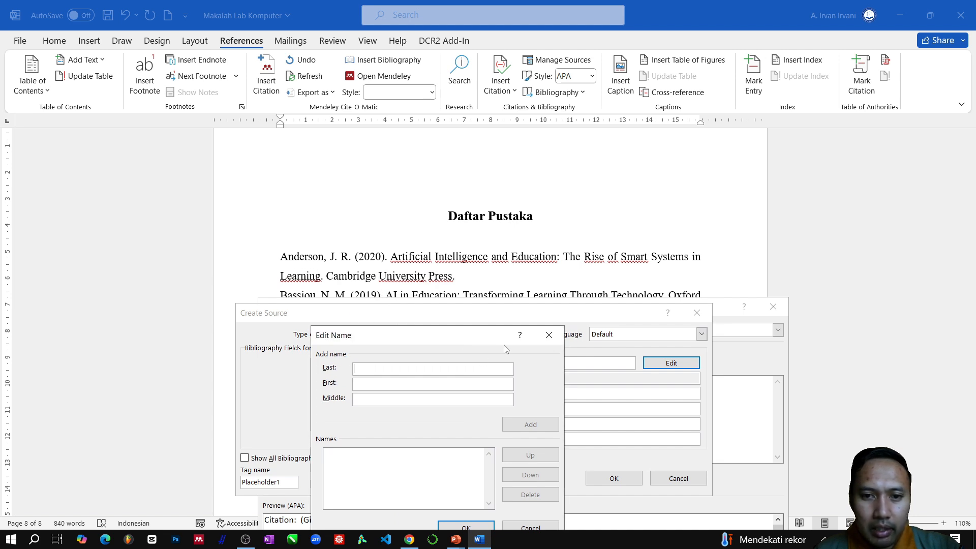
text(Andersi)
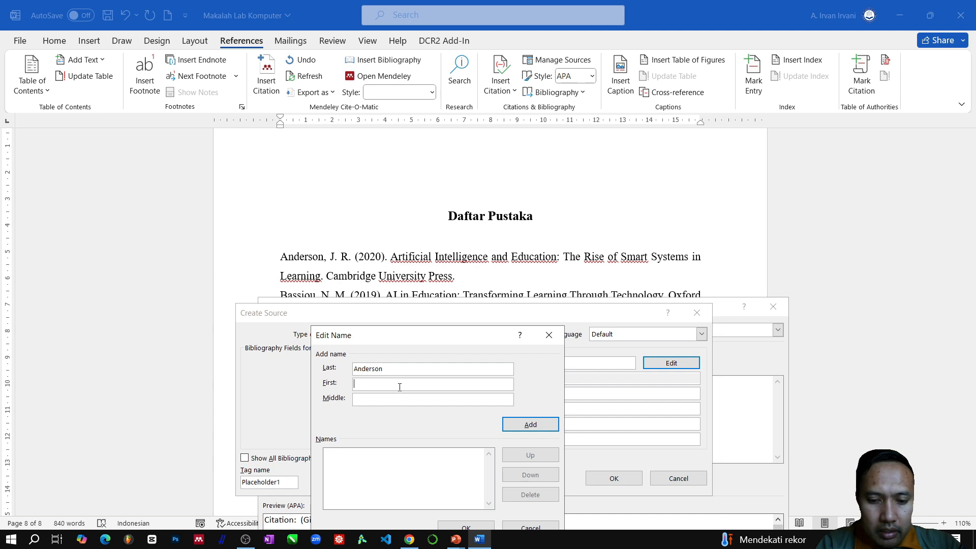
text(J)
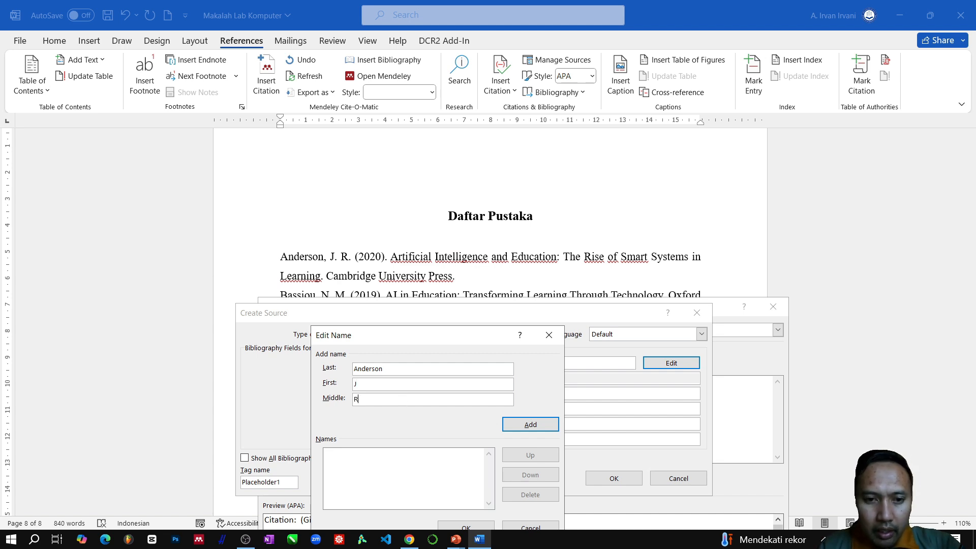
click(525, 425)
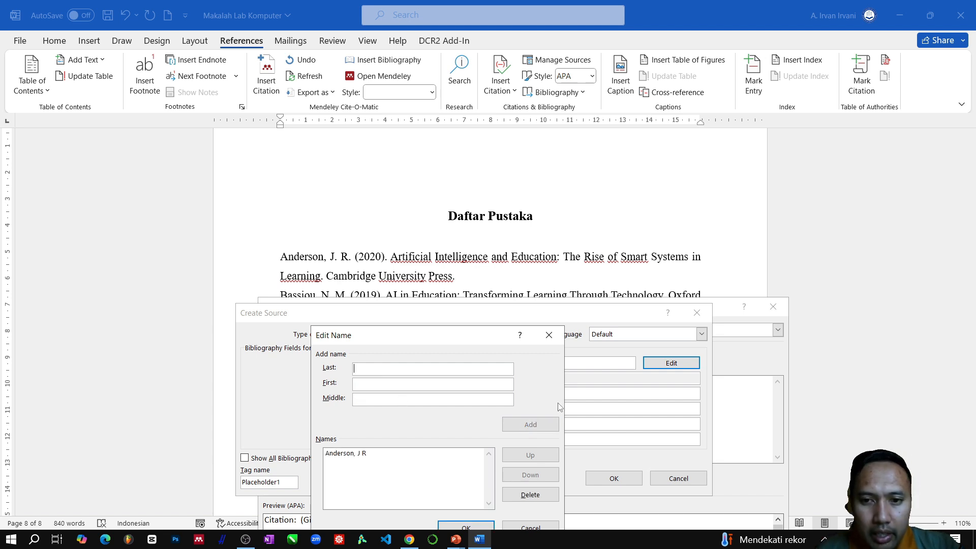
click(466, 527)
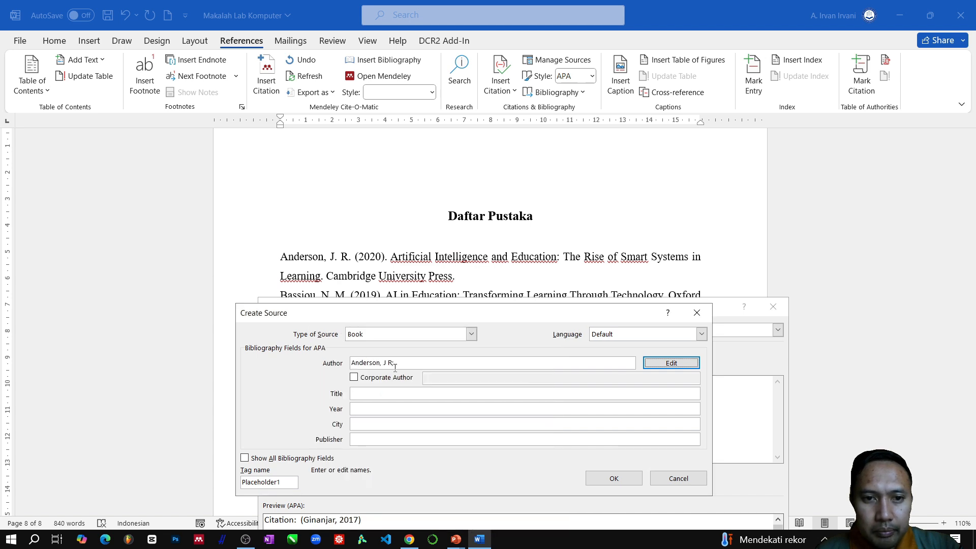
- Enter "Artificial Intelegence" as the title of the new Book source
click(392, 393)
click(391, 260)
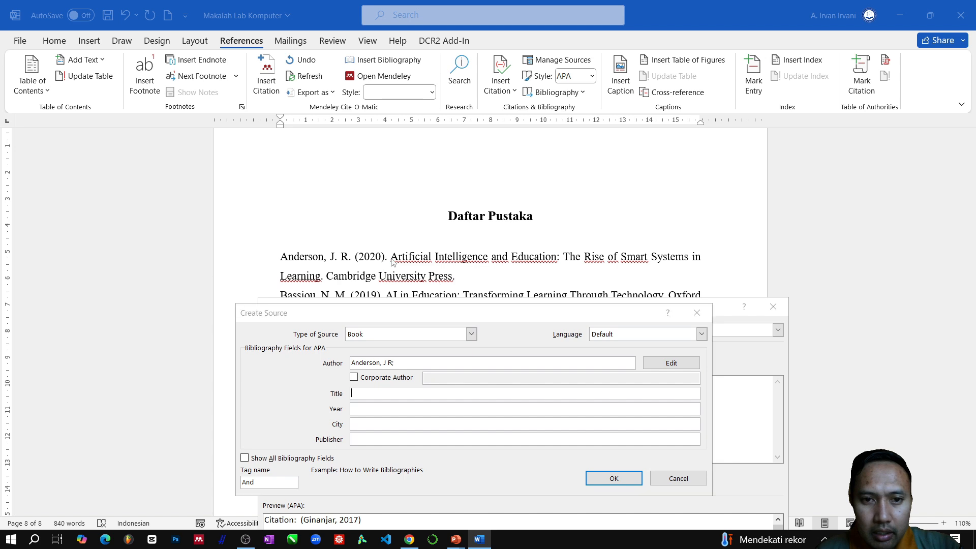
text(A)
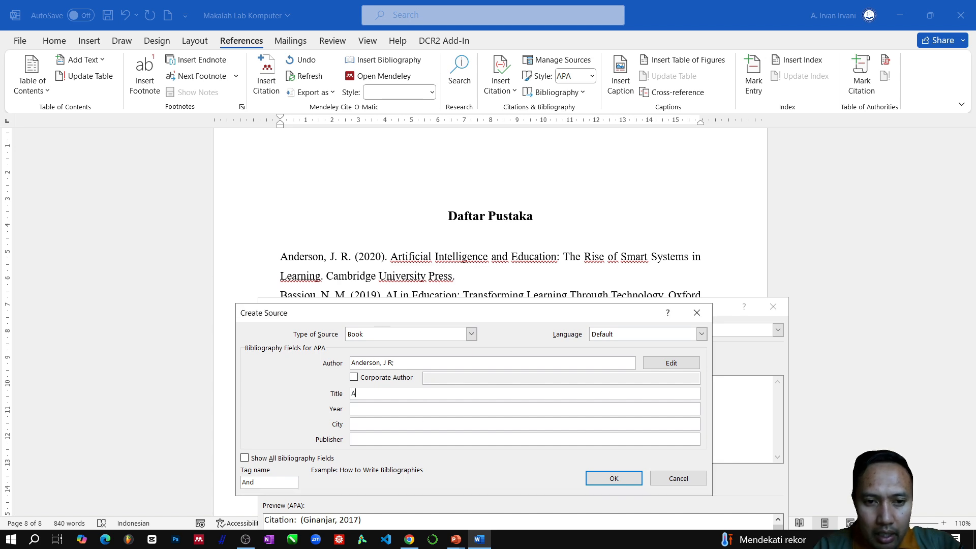
text(rtifi)
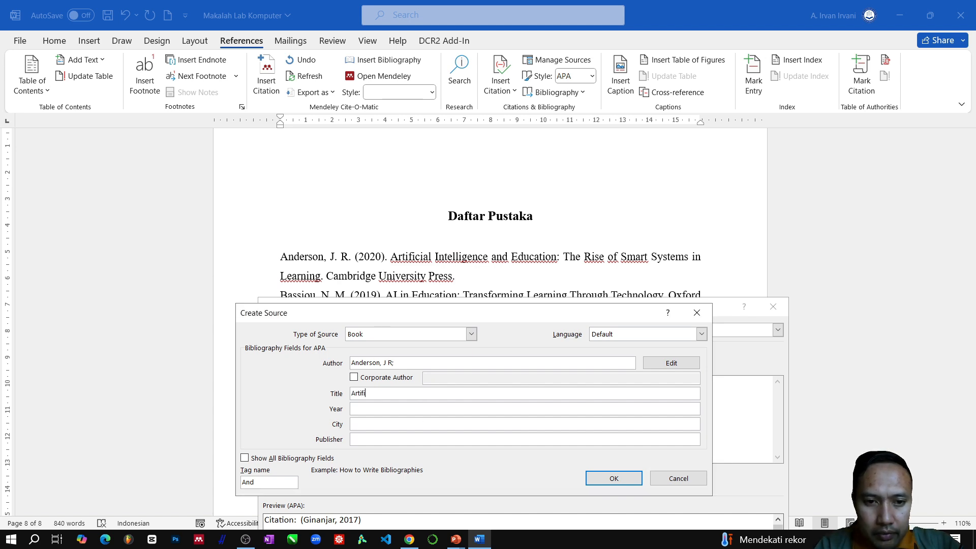
text(cial Intelegen)
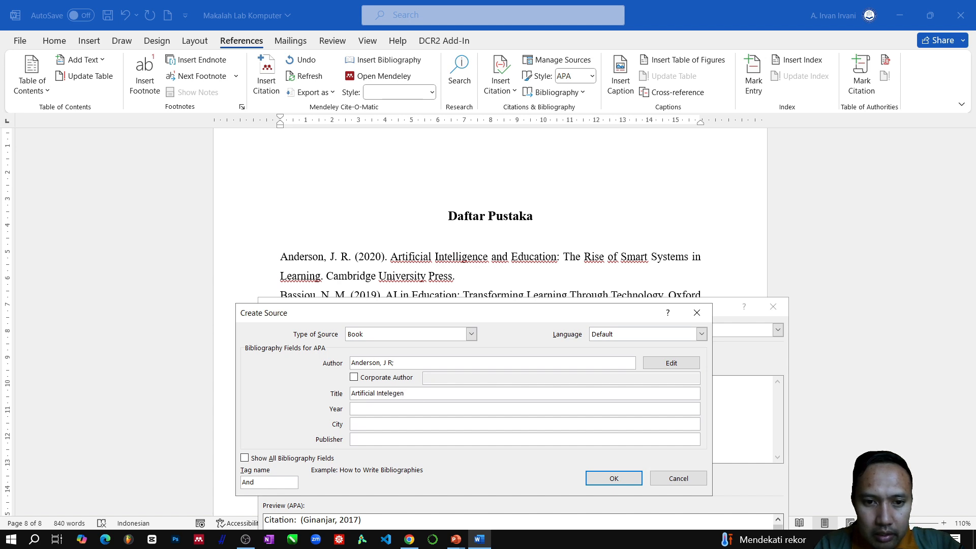
text(ce)
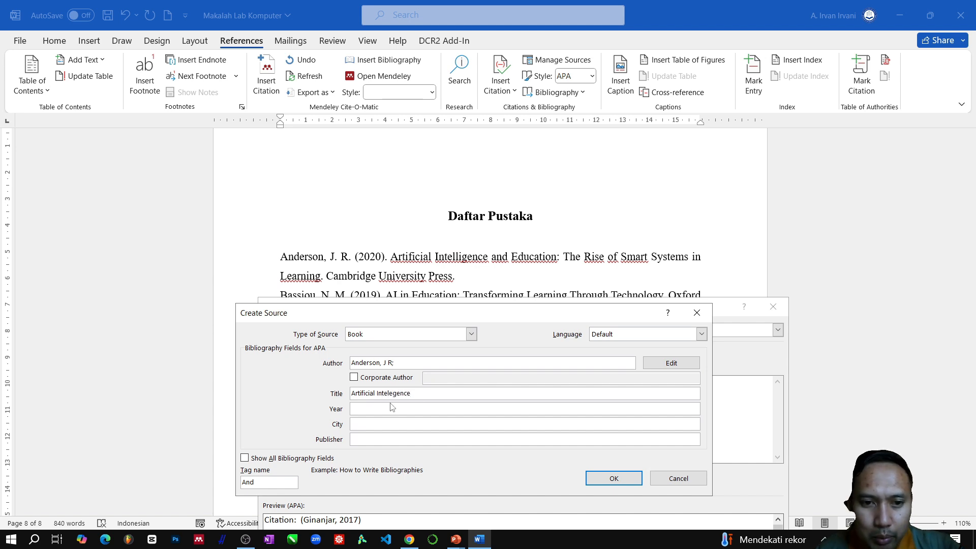
- Set the source's year to 2020, publisher to "Cambrige University Press" and city to "London", and save the source
click(380, 411)
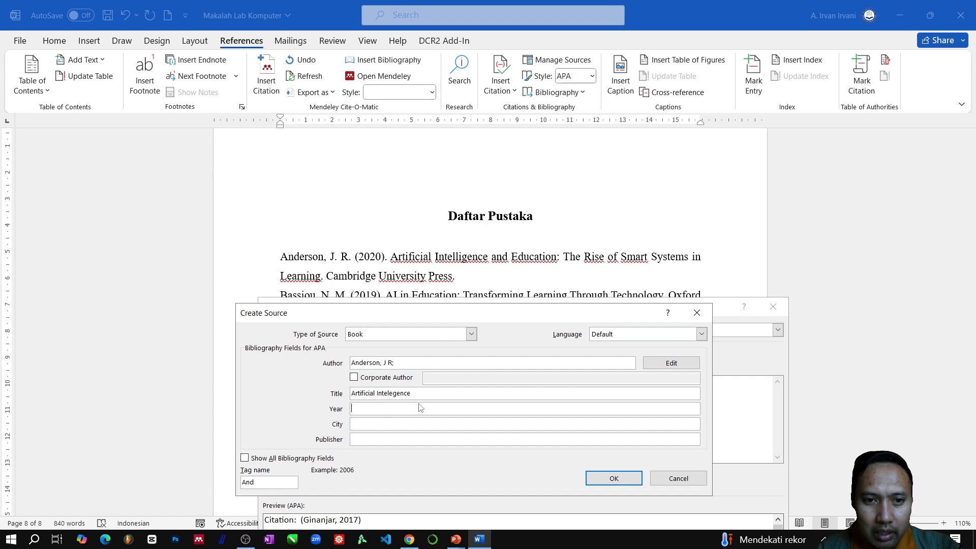
text(2020)
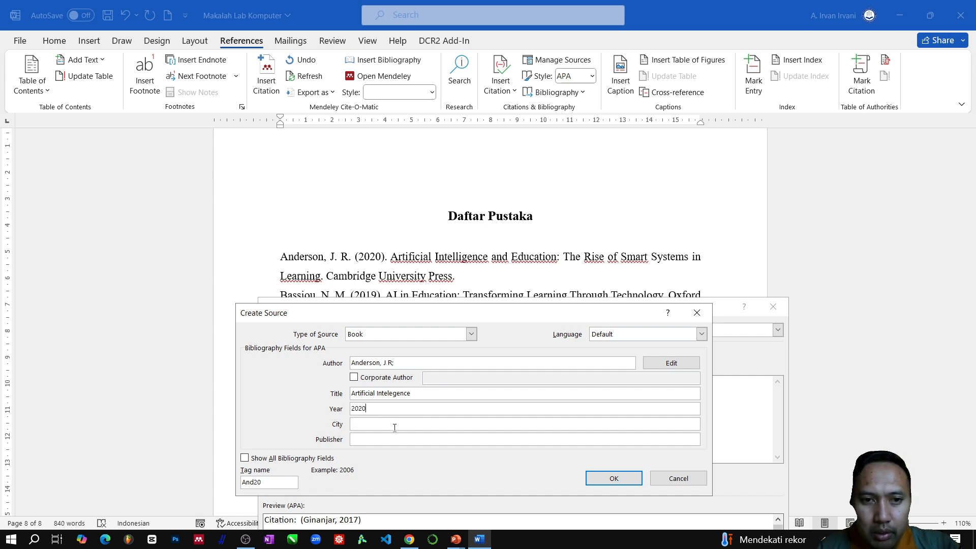
click(394, 425)
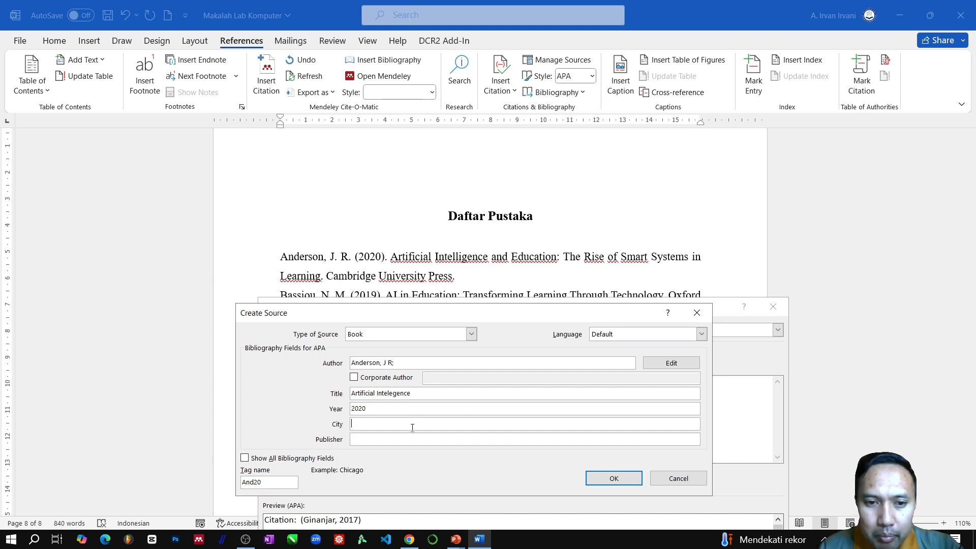
click(365, 439)
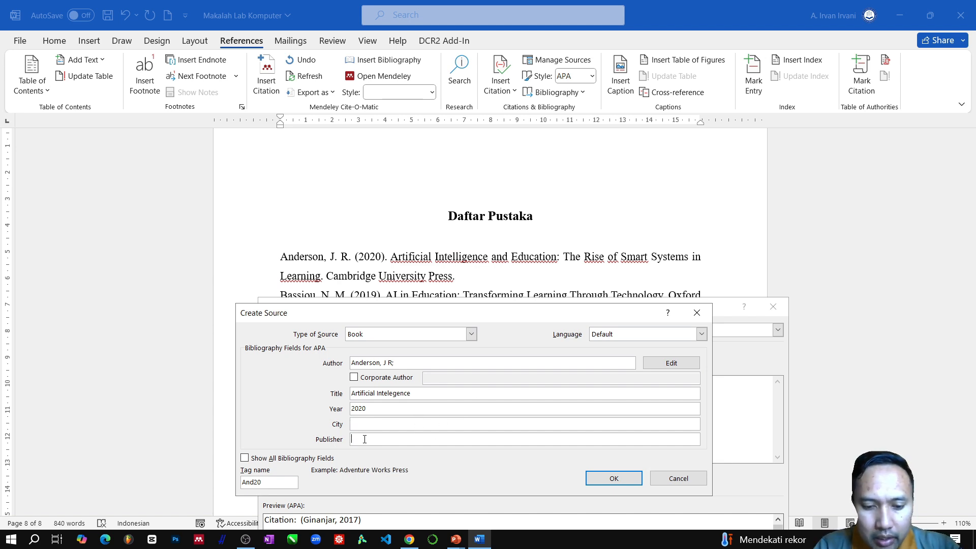
text(Cambrige University Press)
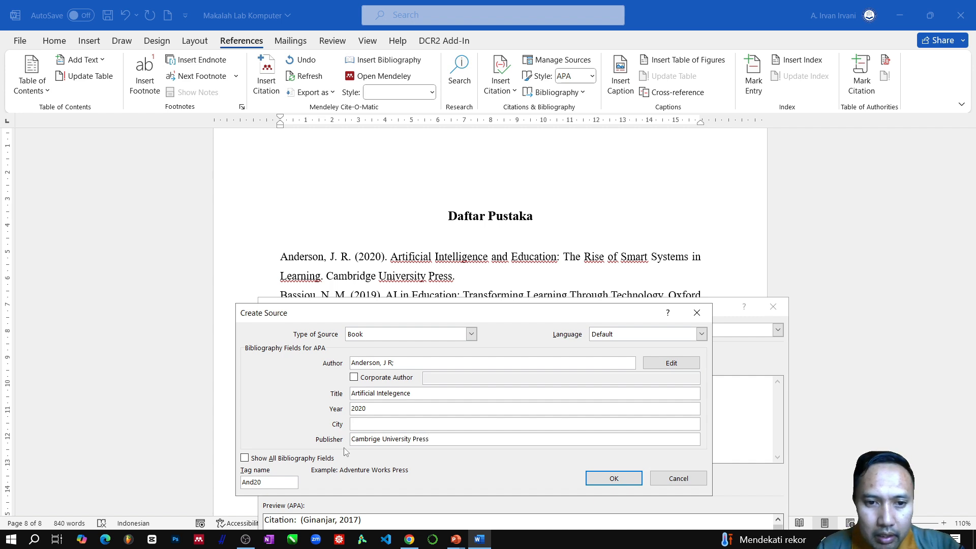
click(366, 427)
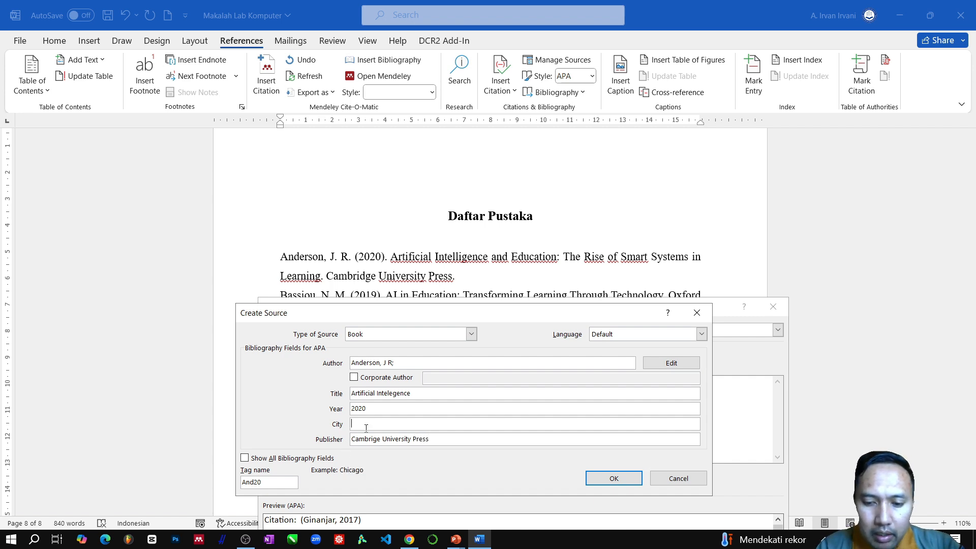
text(London)
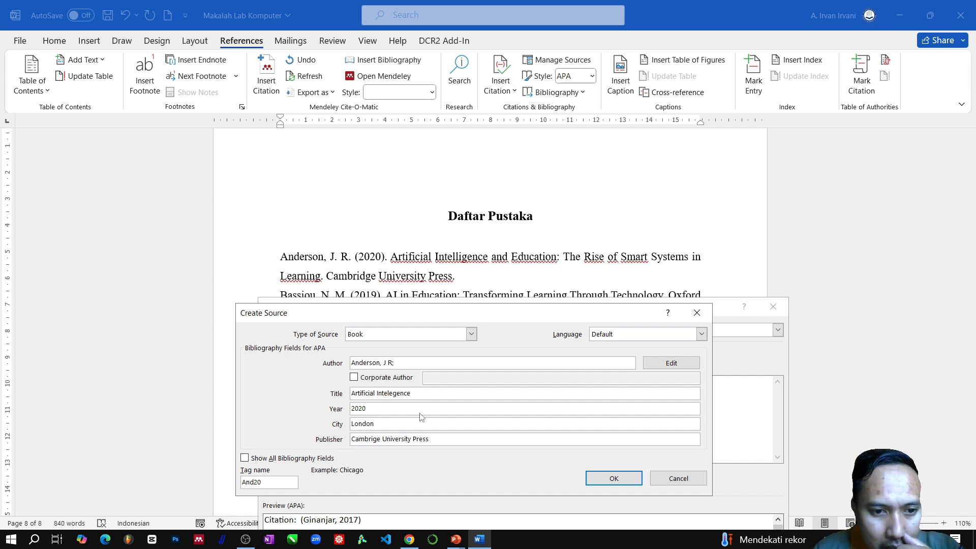
click(626, 479)
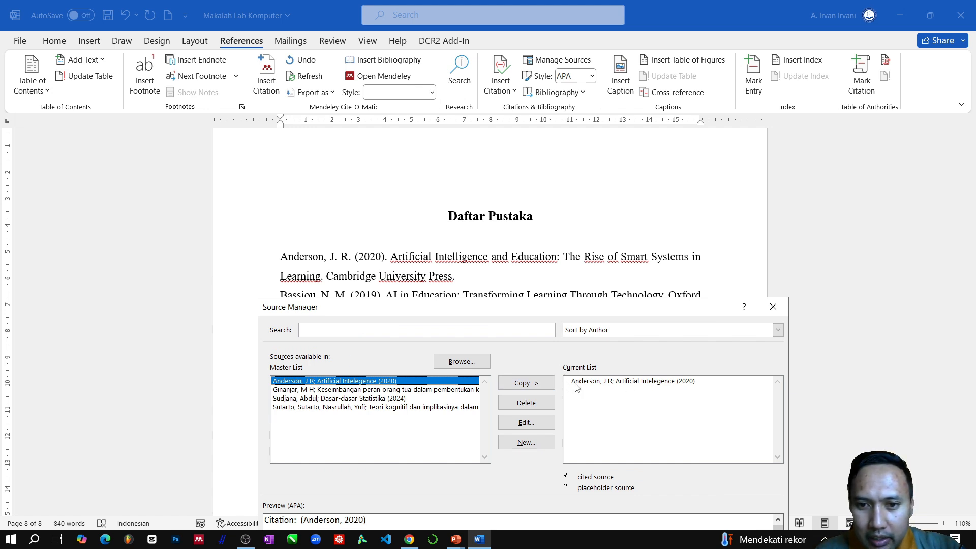
- Copy the sources "Keseimbangan peran orang tua", "Dasar-dasar Statistika" and "Teori kognitif dan implikasinya" from the master list to the current list
click(322, 390)
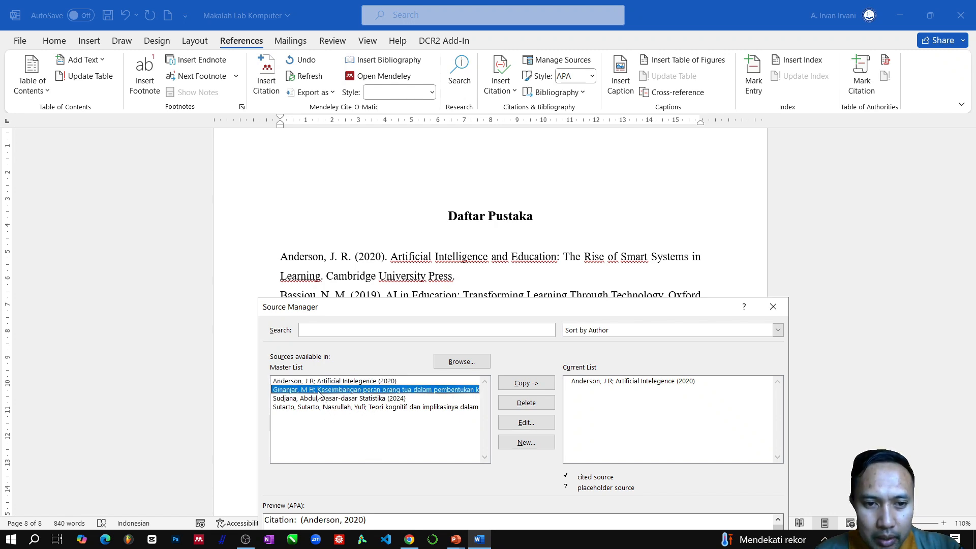
click(529, 384)
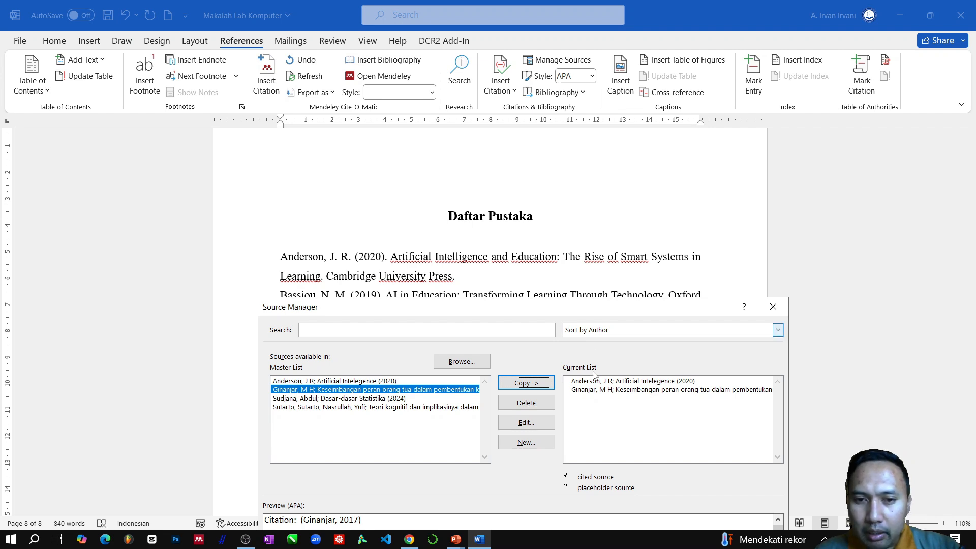
click(323, 399)
click(526, 385)
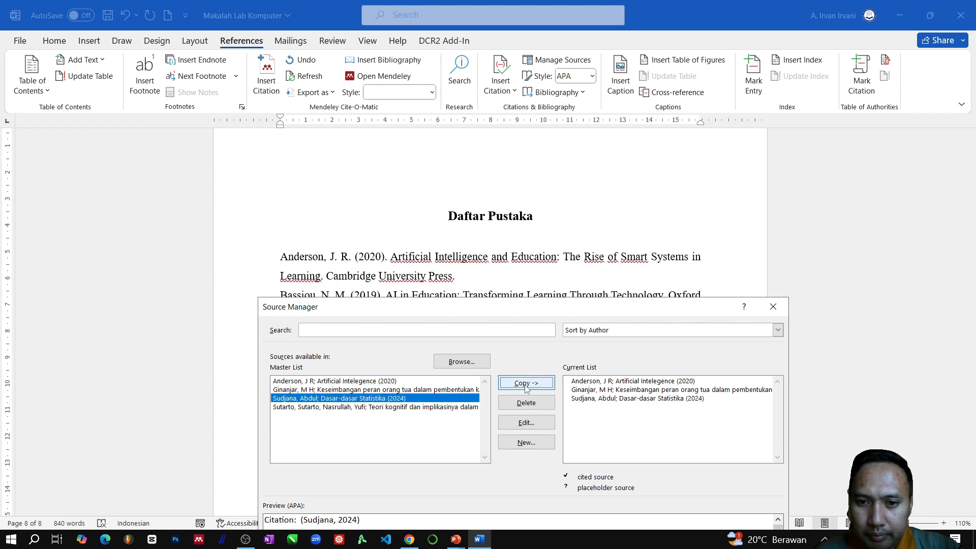
click(292, 408)
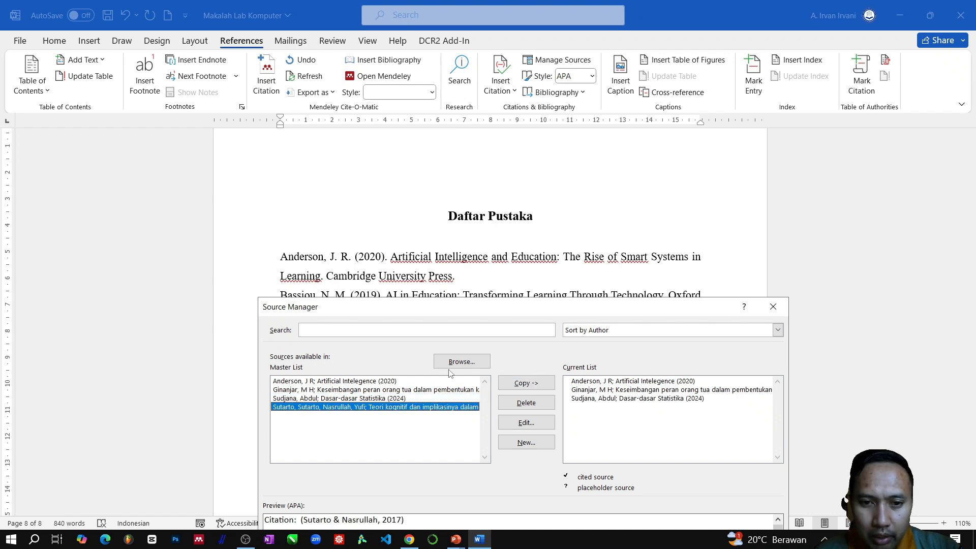
click(526, 384)
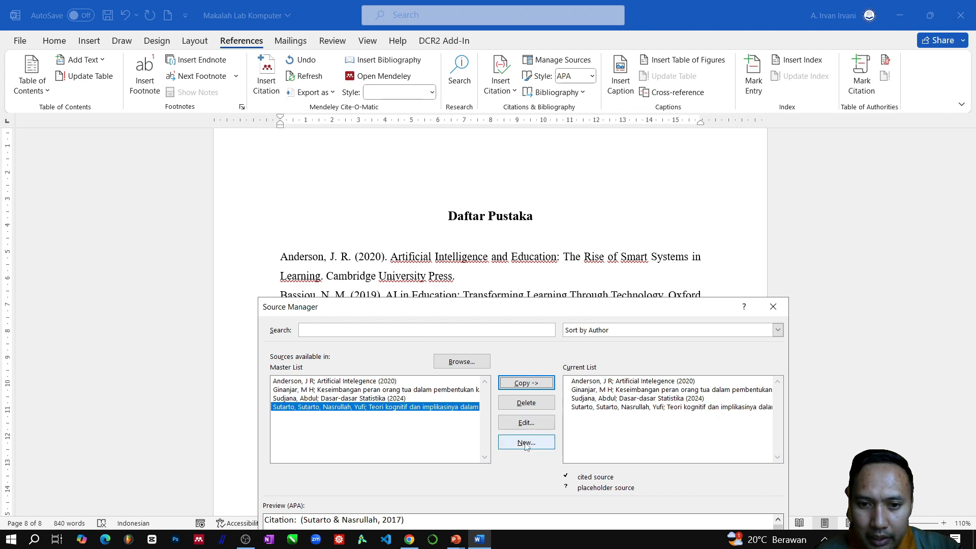
- Create a new Book source for the second "Daftar Pustaka" reference and add its author with last name, first initial and middle initial
drag(513, 308, 506, 338)
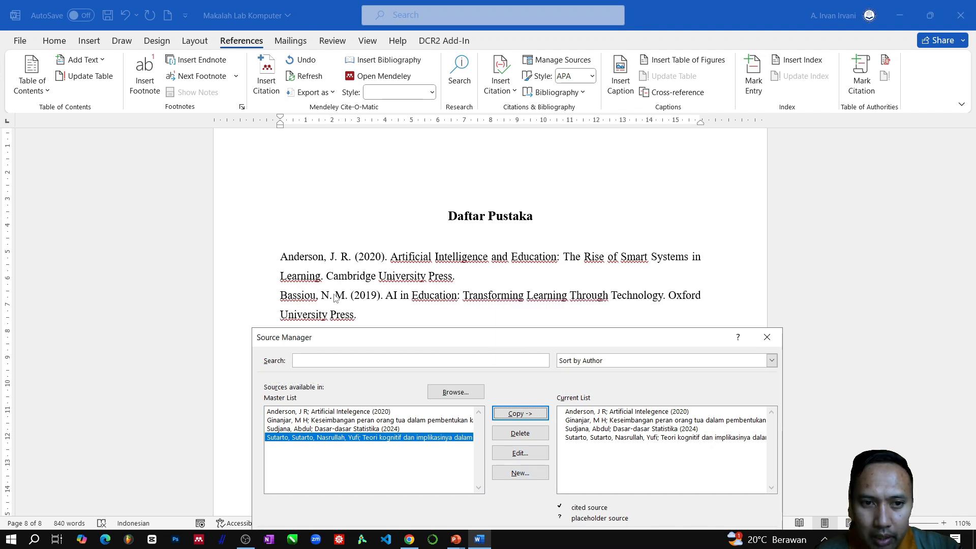
click(520, 473)
drag(493, 315, 485, 362)
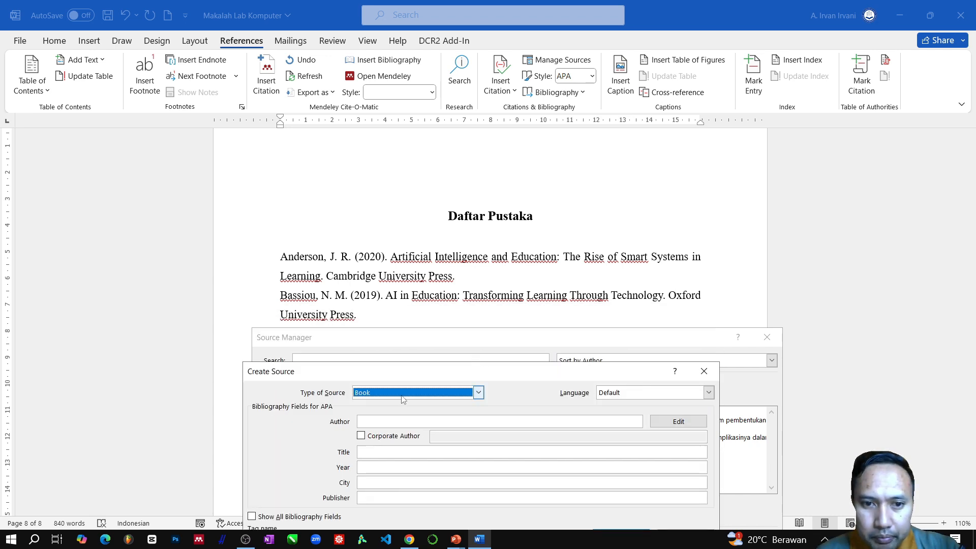
click(381, 422)
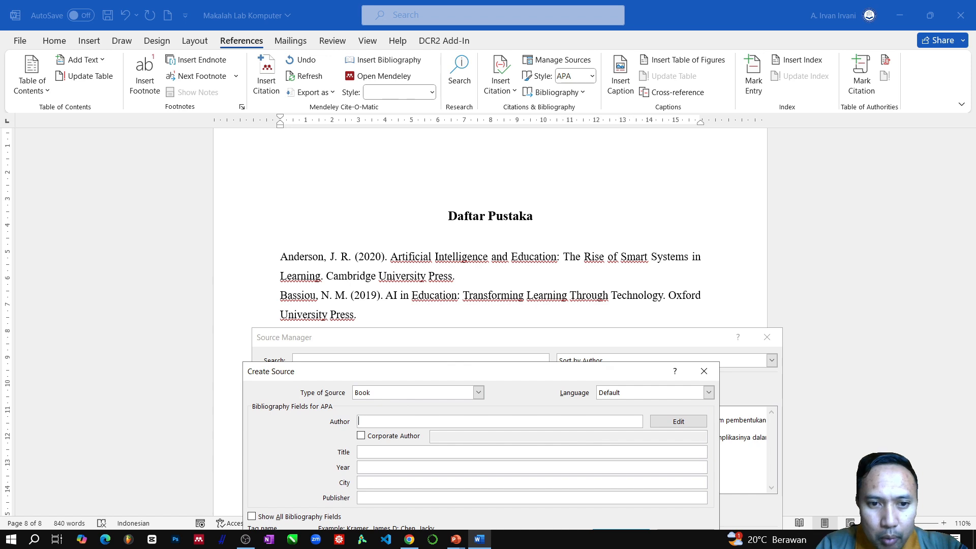
click(679, 421)
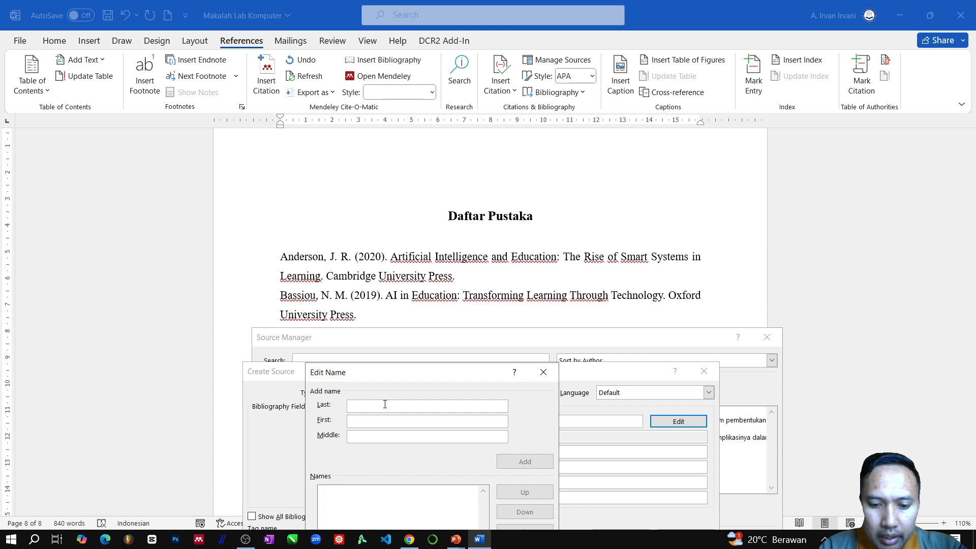
text(Bassiou)
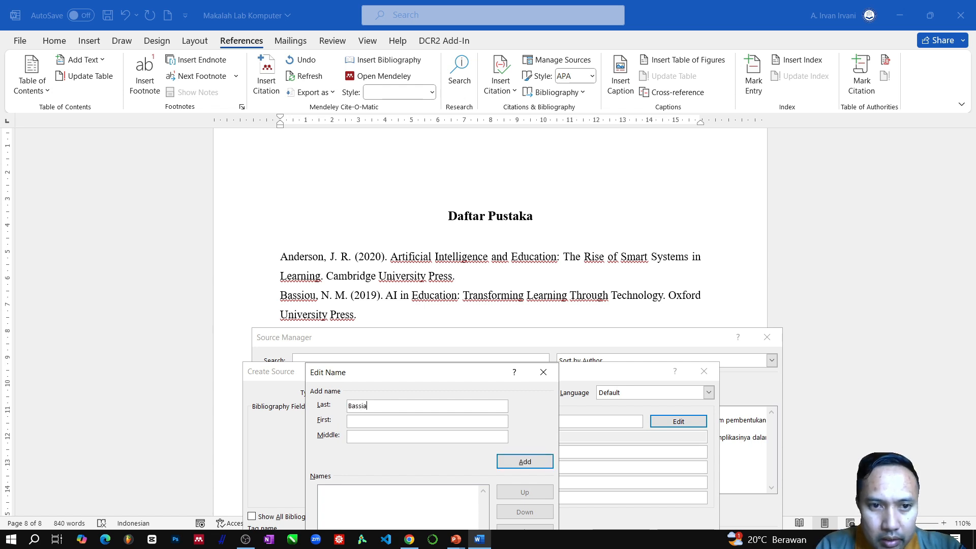
click(372, 422)
text(N)
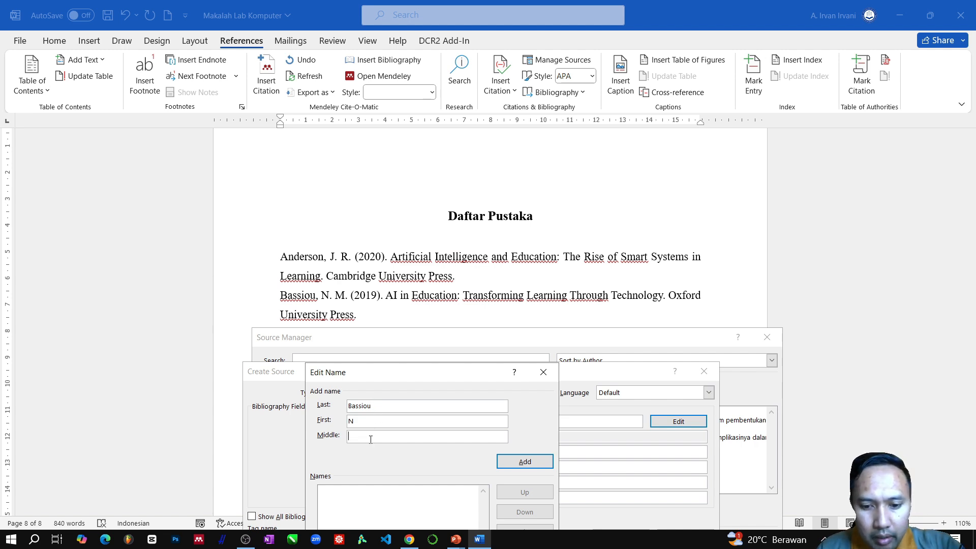
text(M)
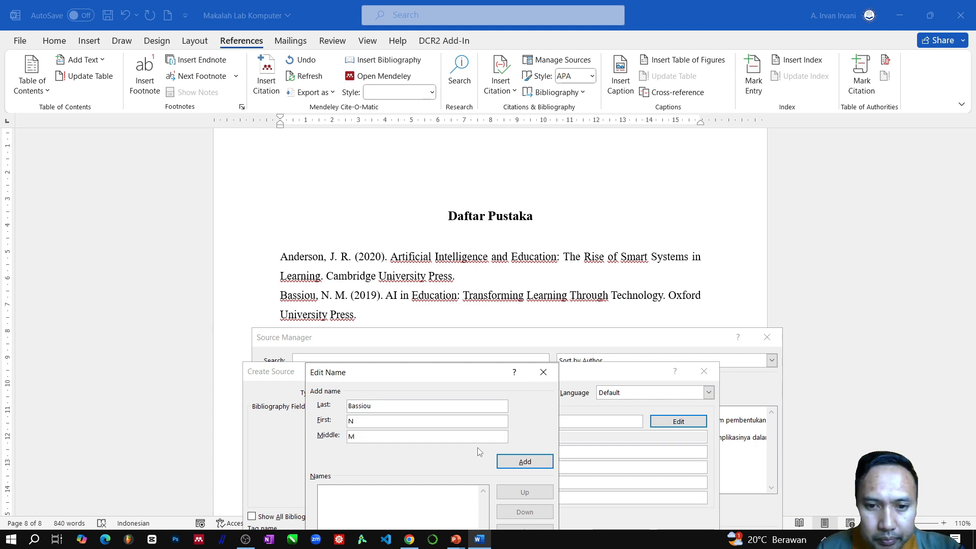
click(525, 461)
drag(489, 378, 567, 314)
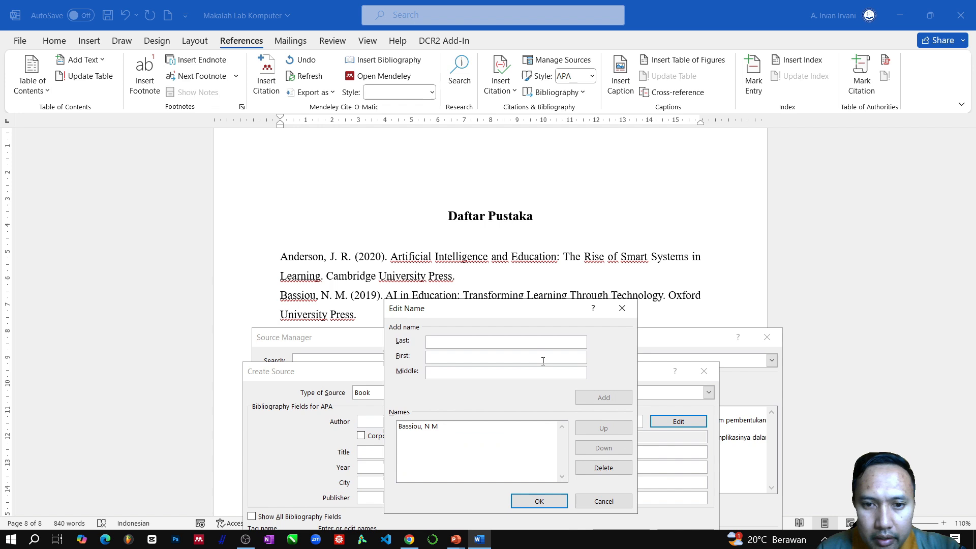
click(552, 505)
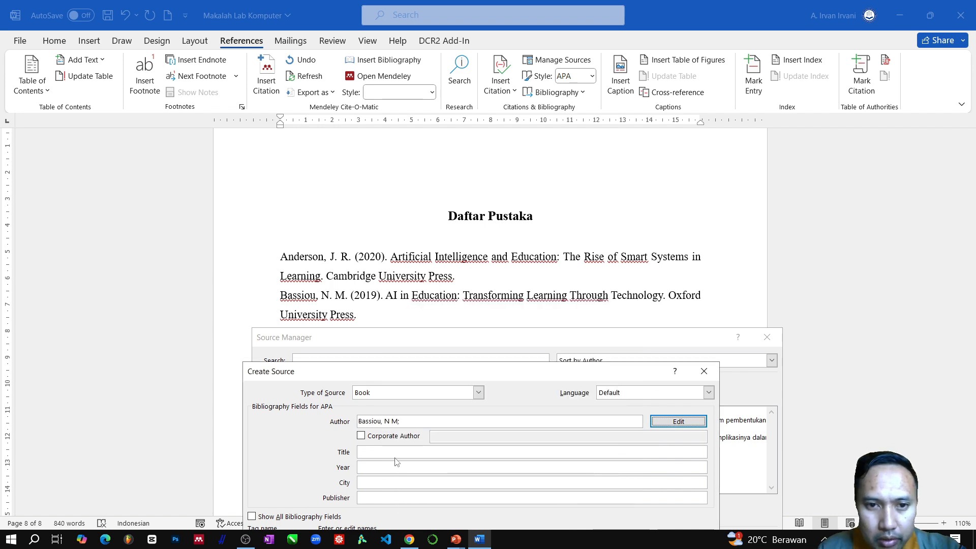
- Enter "AI in Education" as the second source's title and 2019 as its year
key(shift+a)
key(space)
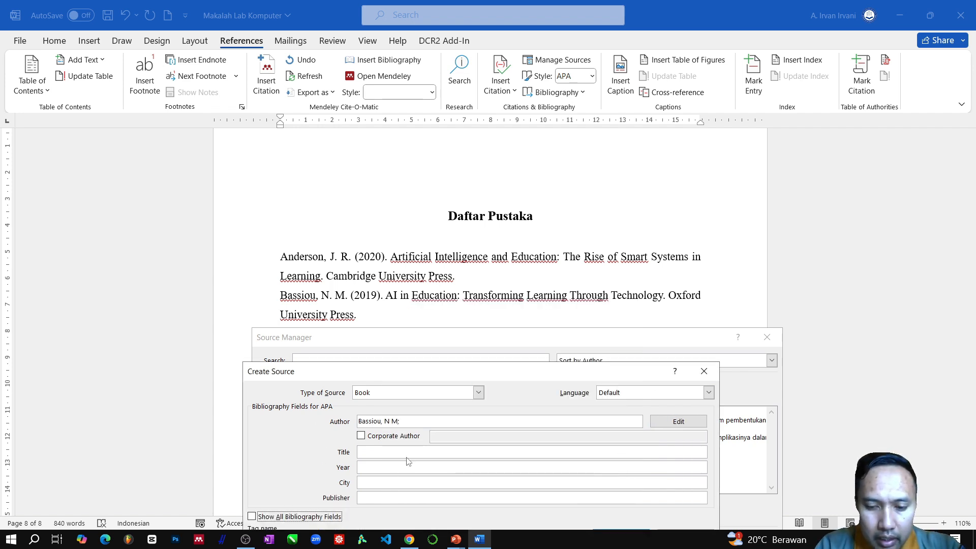
click(399, 450)
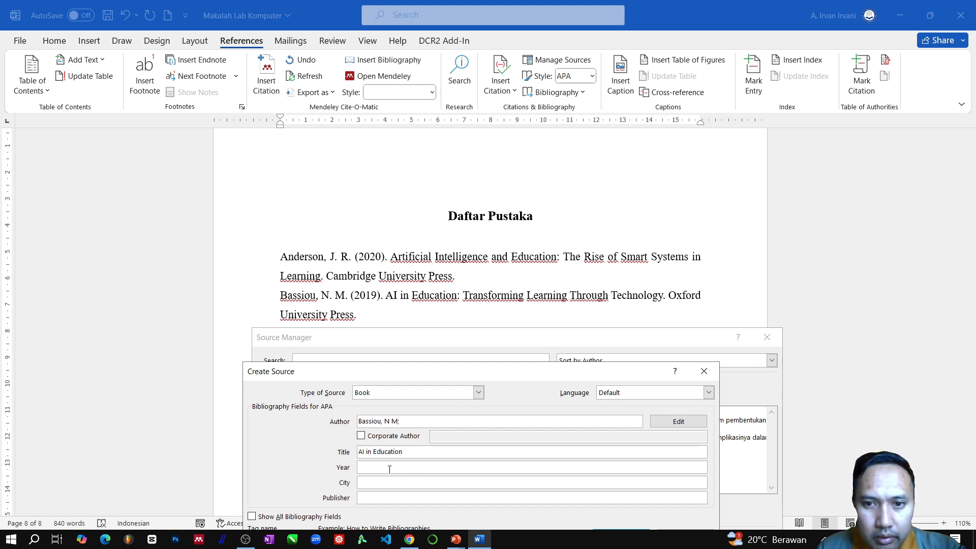
click(389, 469)
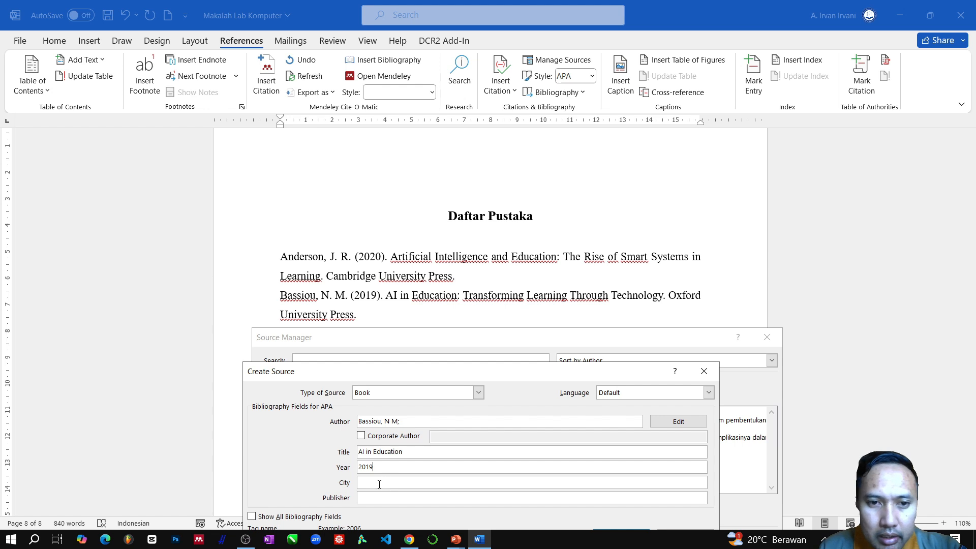
- Set the second source's publisher to "Oxford University Press", leave its city empty, and save the source
click(379, 484)
text(O)
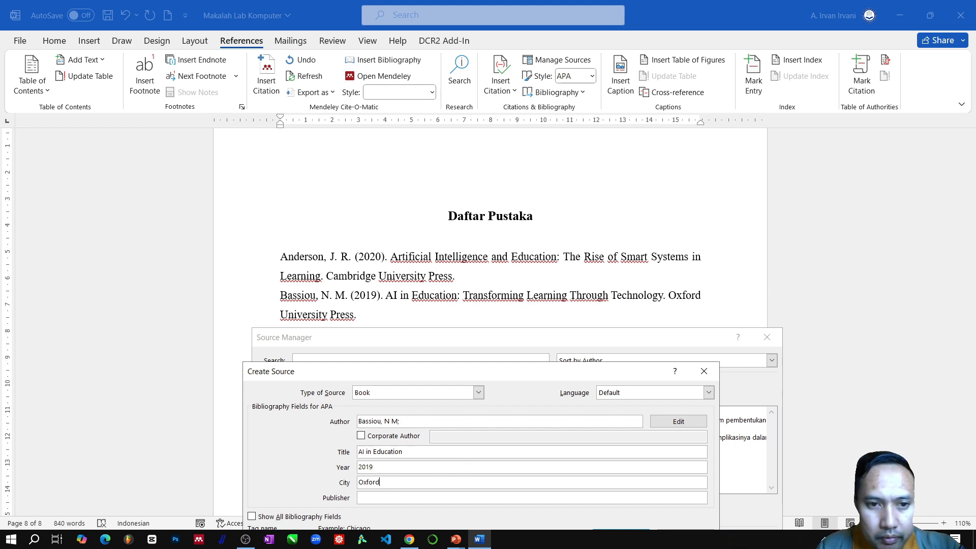
text(xford)
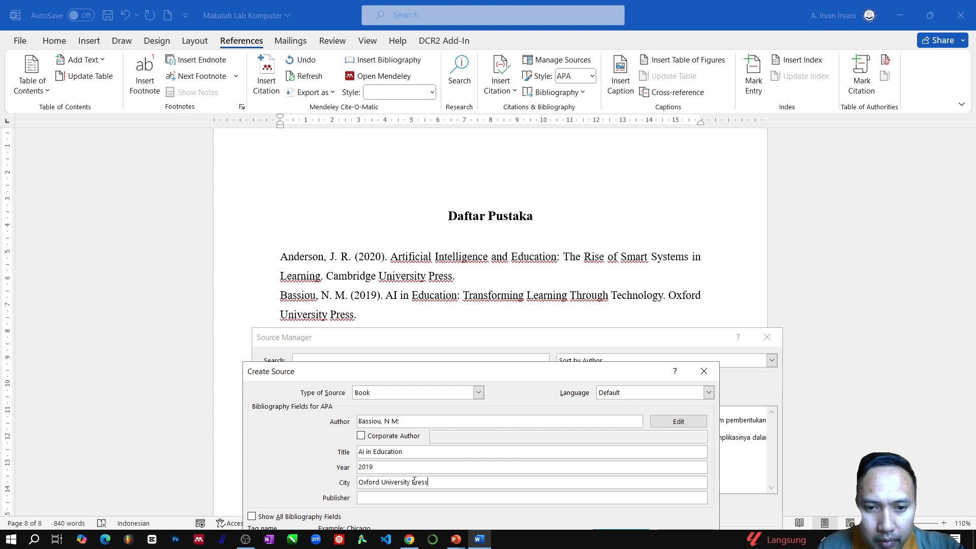
key(ctrl+a)
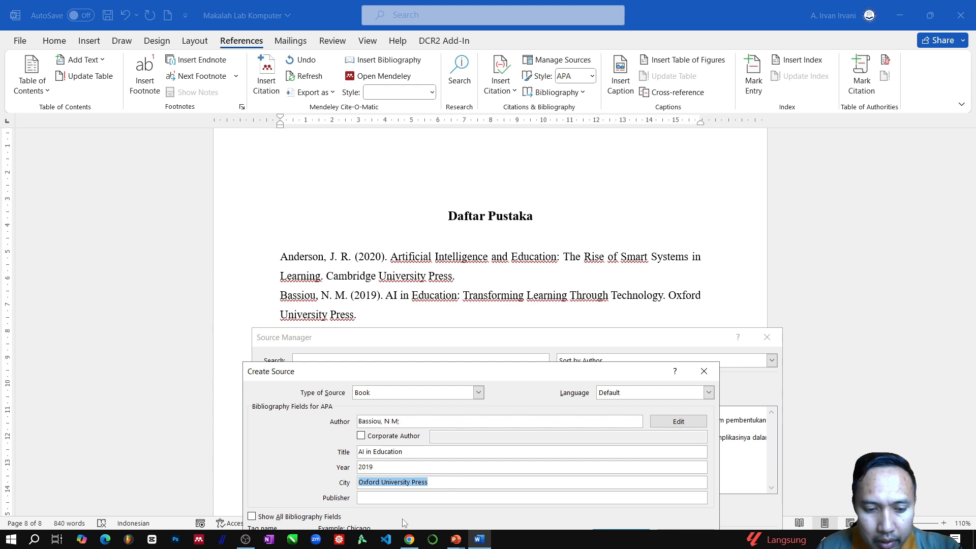
key(ctrl+x)
click(402, 497)
key(ctrl+v)
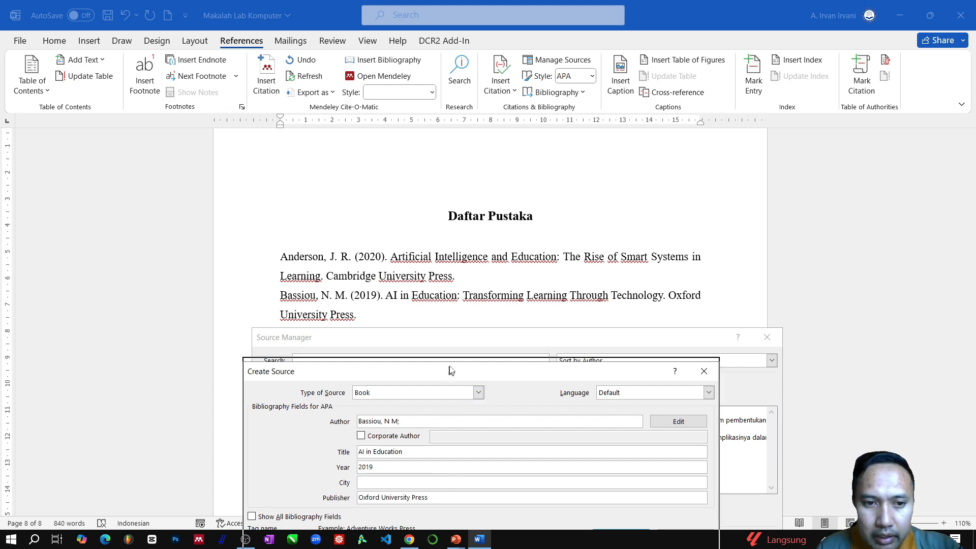
drag(450, 370, 450, 290)
click(619, 459)
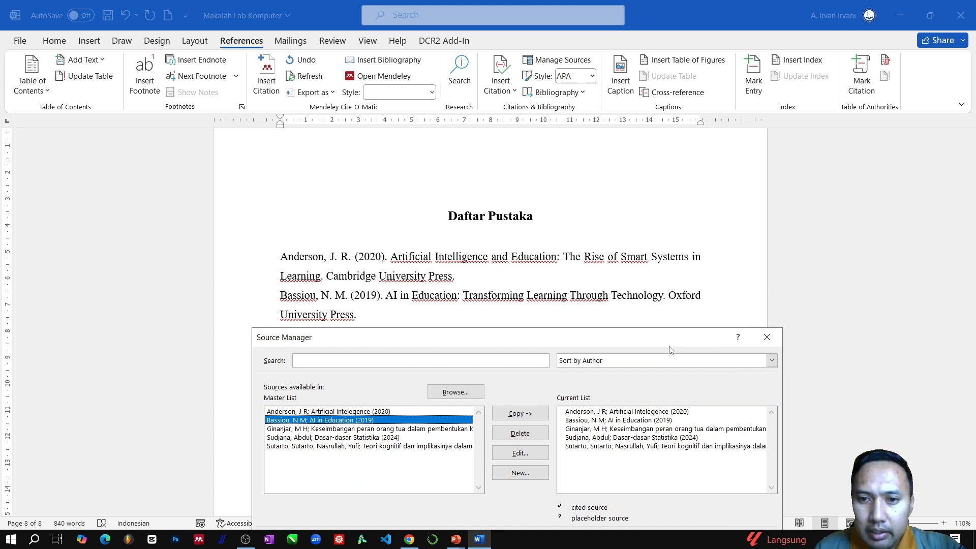
- Close the Source Manager and delete all the manually typed references below the "Daftar Pustaka" heading
drag(670, 338, 672, 222)
click(750, 504)
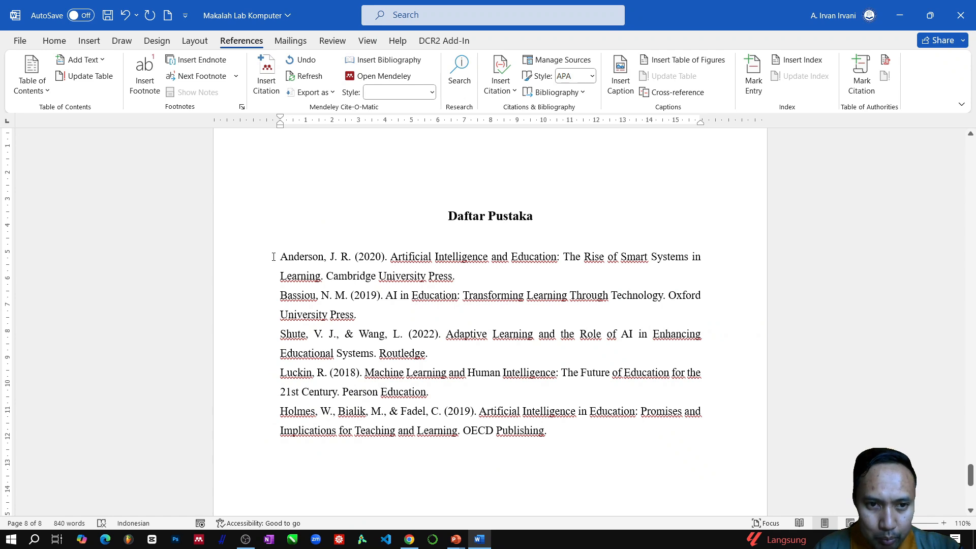
drag(270, 254, 576, 434)
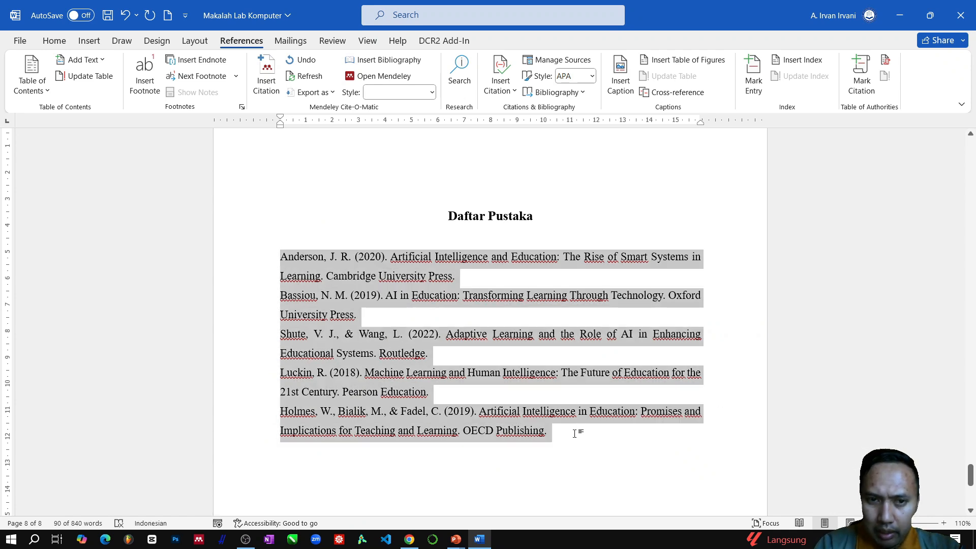
key(Delete)
- In section 2.1, insert a citation of "Artificial Intelegence" (2020) after "berdasarkan analisis data", preceded by a space and before the full stop
scroll(455, 223, up, 2)
scroll(455, 222, up, 10)
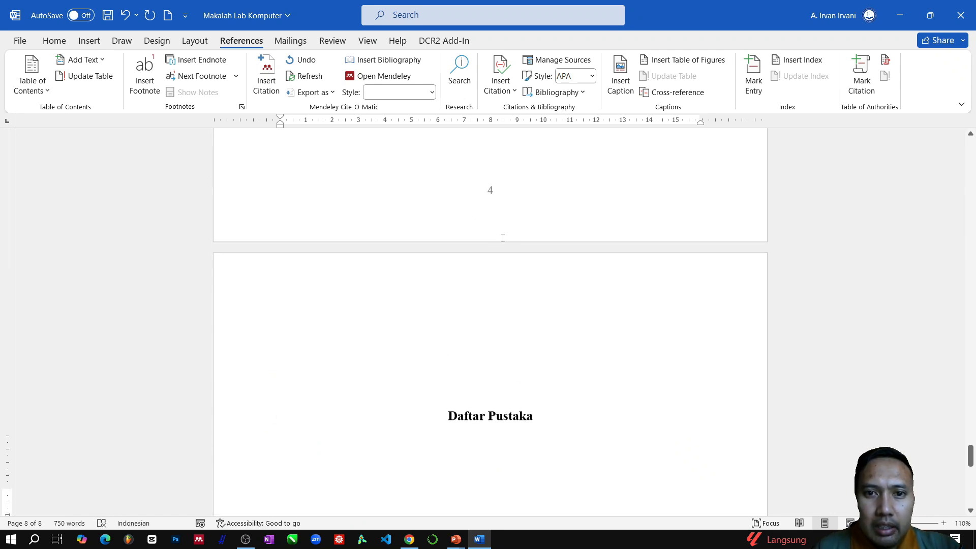
scroll(616, 334, down, 5)
scroll(541, 484, down, 5)
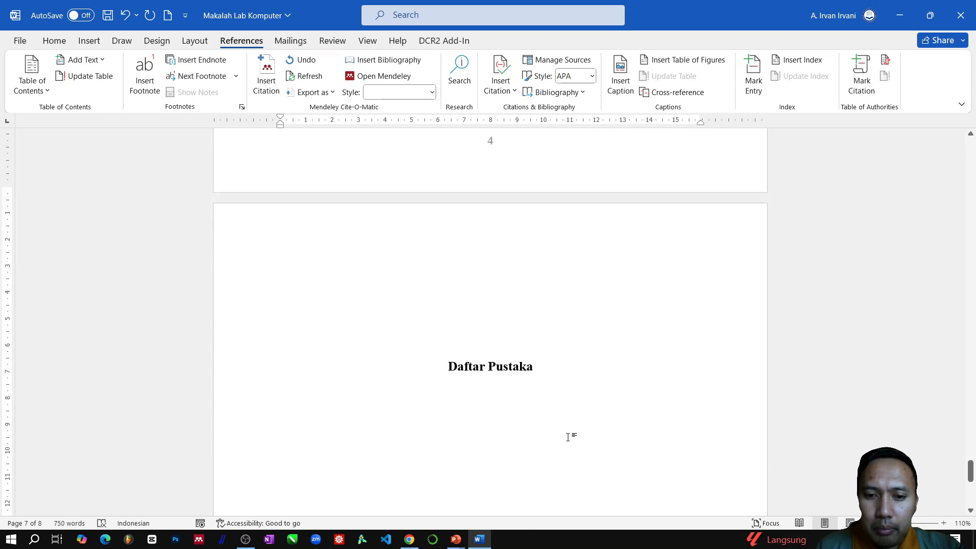
drag(970, 473, 971, 330)
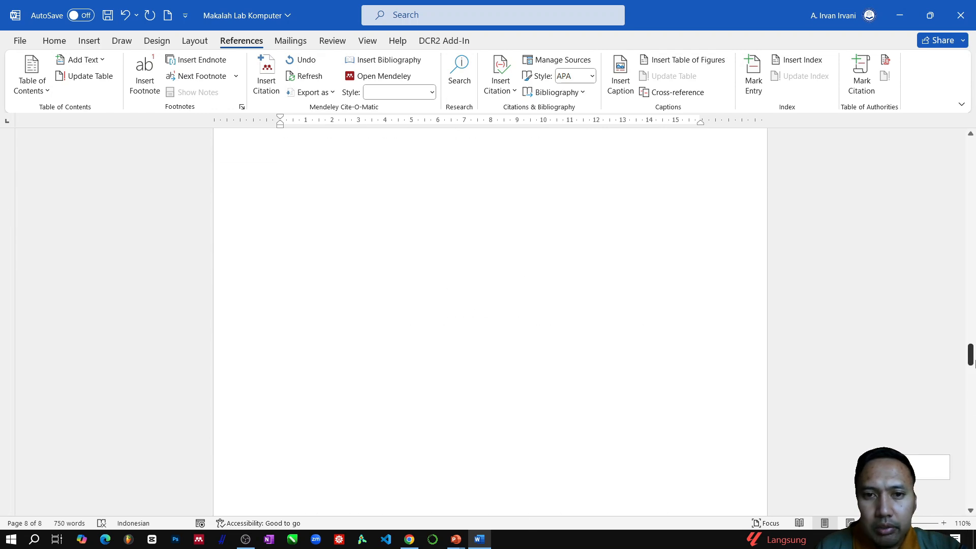
scroll(432, 385, down, 5)
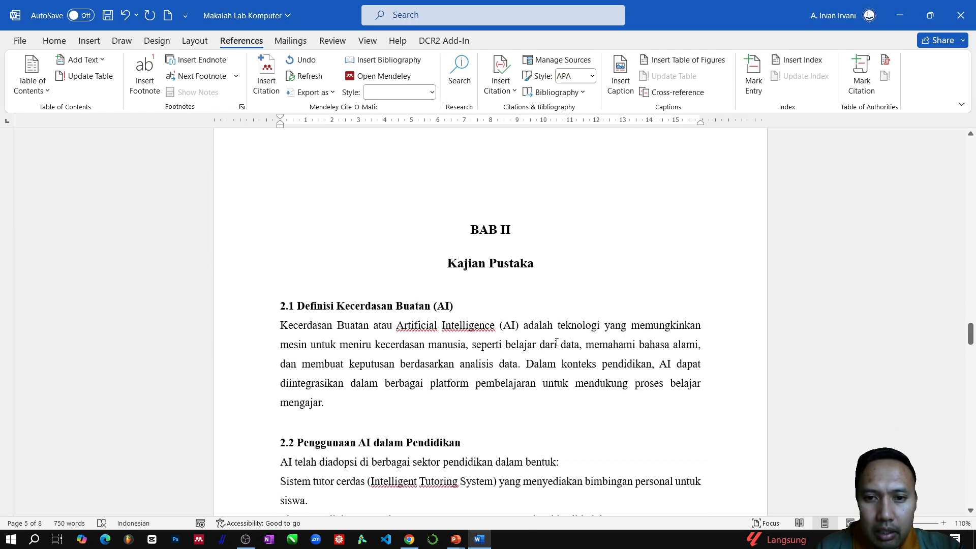
click(557, 344)
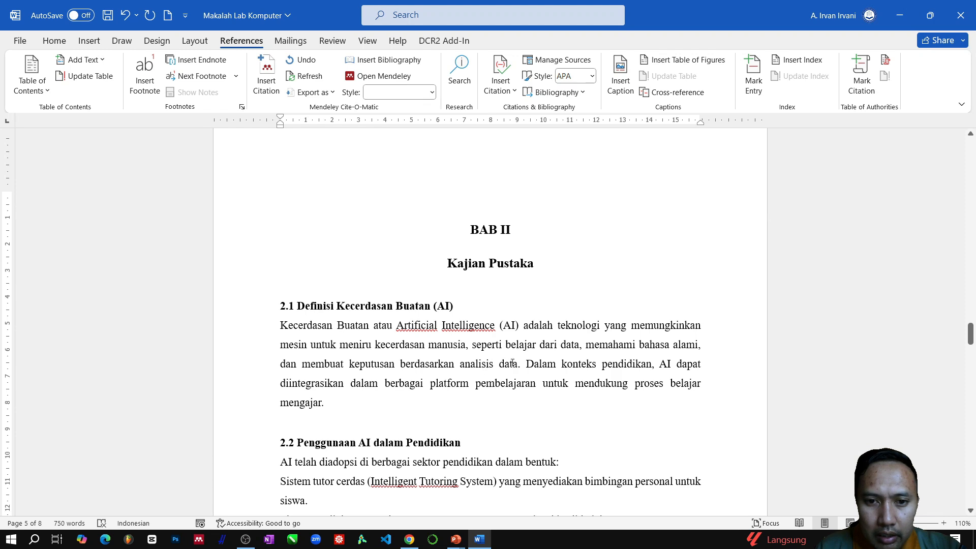
drag(516, 365, 280, 325)
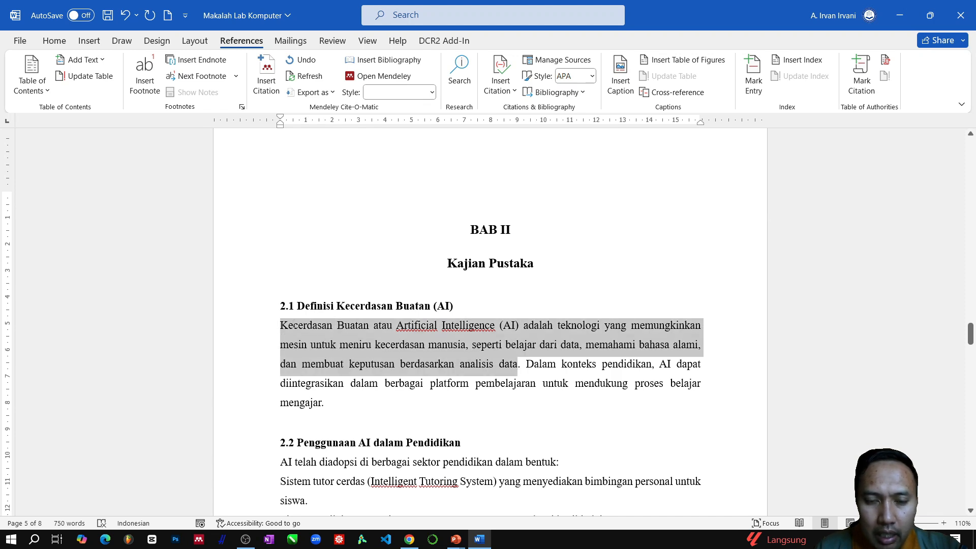
click(538, 417)
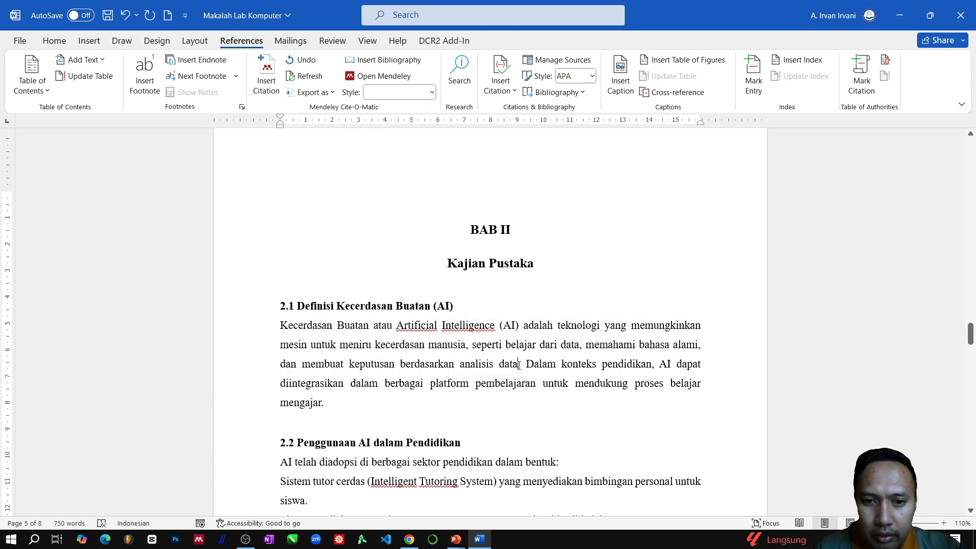
click(519, 365)
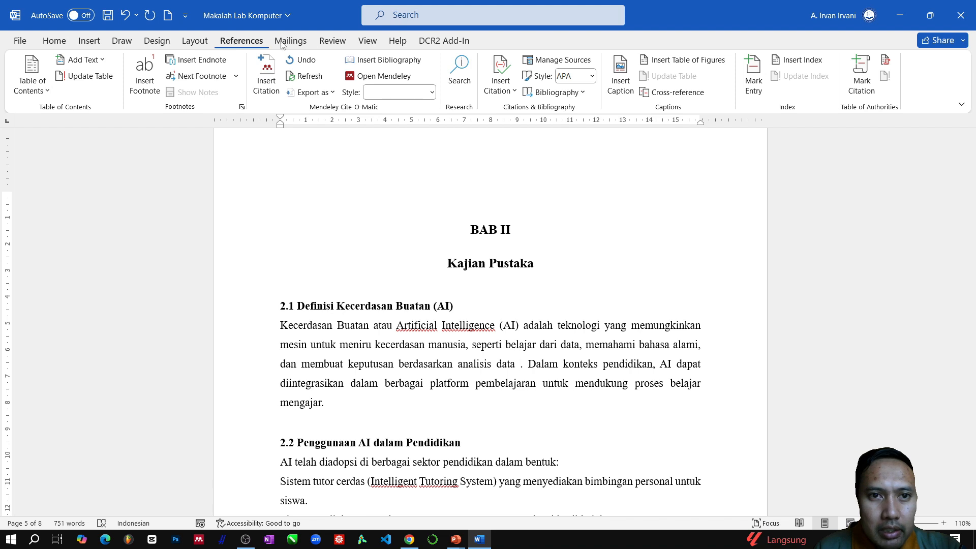
click(512, 94)
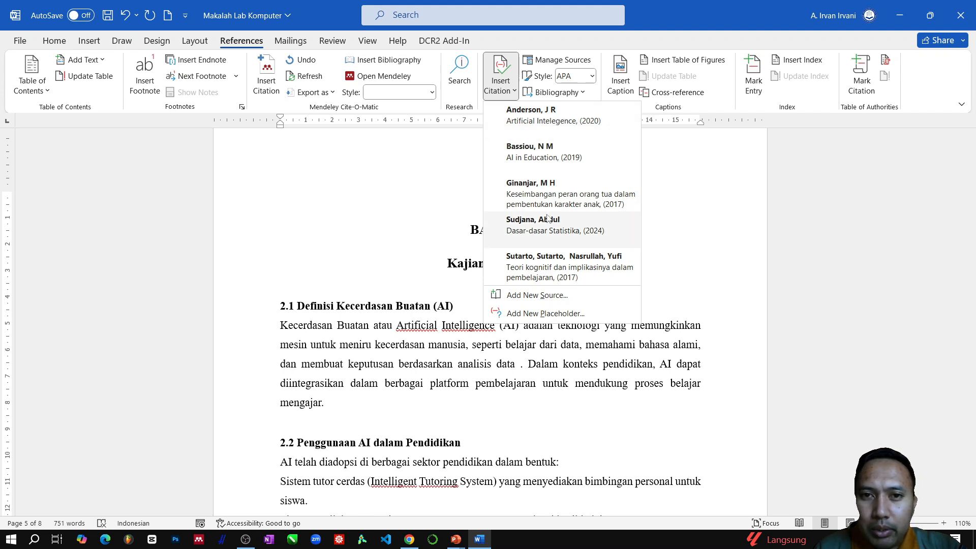
click(566, 122)
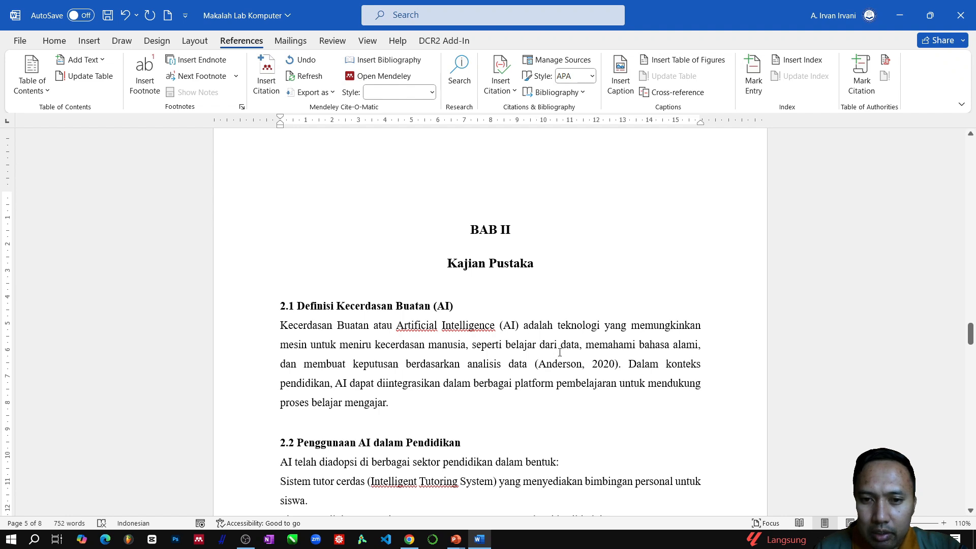
- In section 2.2, cite "AI in Education" (2019) after "bimbingan personal untuk siswa" and "Keseimbangan peran orang tua" (2017) after "rekomendasi bagi guru"
scroll(559, 351, down, 3)
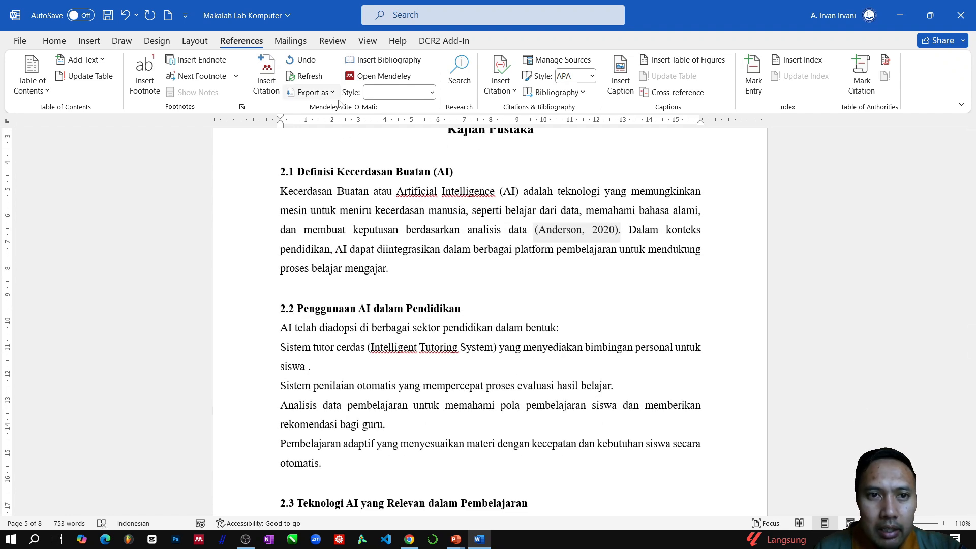
click(500, 93)
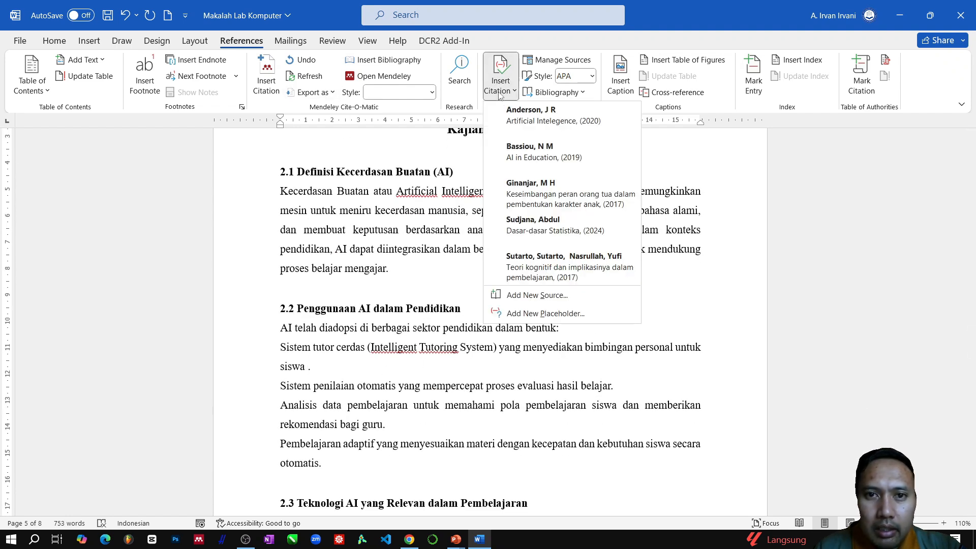
click(569, 173)
scroll(367, 383, down, 2)
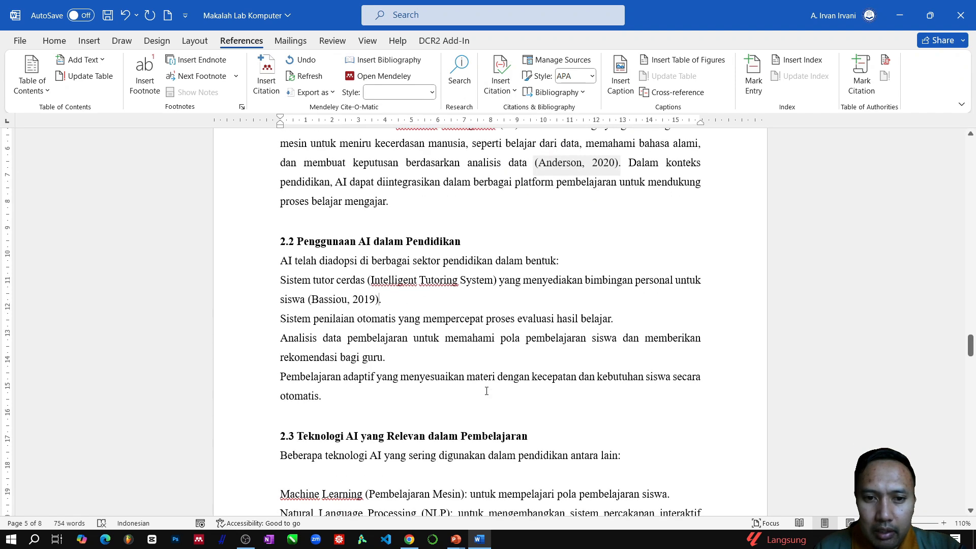
click(383, 357)
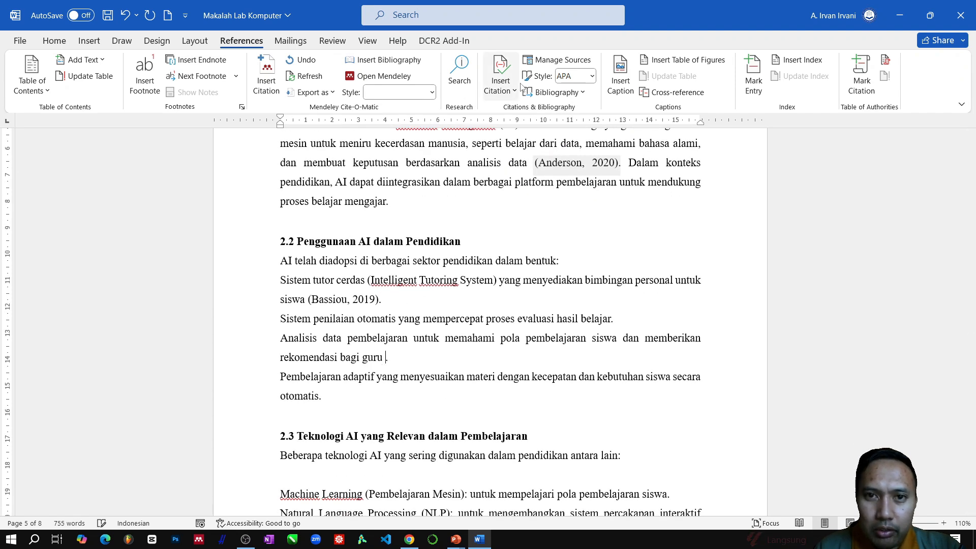
click(505, 90)
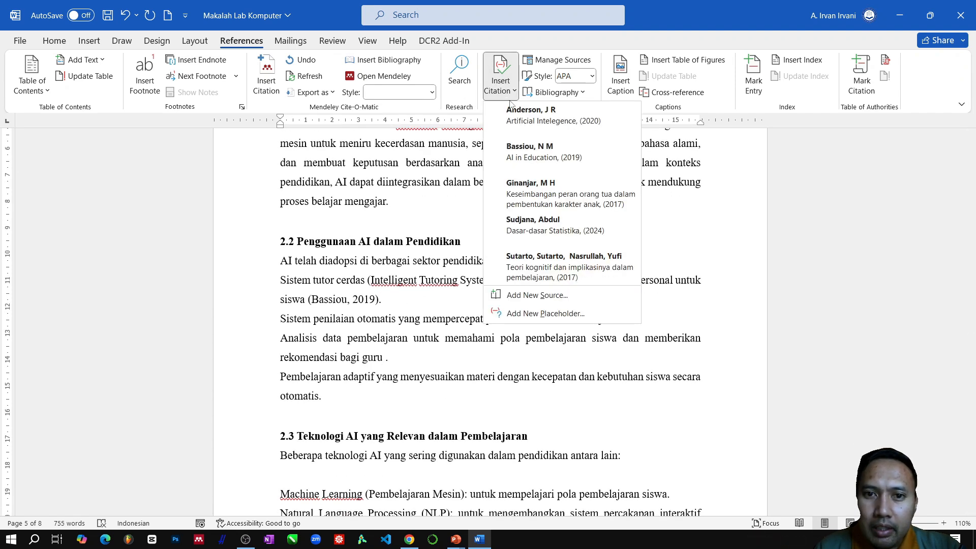
click(553, 199)
- In section 2.3, cite "Dasar-dasar Statistika" (2024) after "pola pembelajaran siswa" and "Teori kognitif dan implikasinya" (2017) after "chatbot"
scroll(403, 405, down, 5)
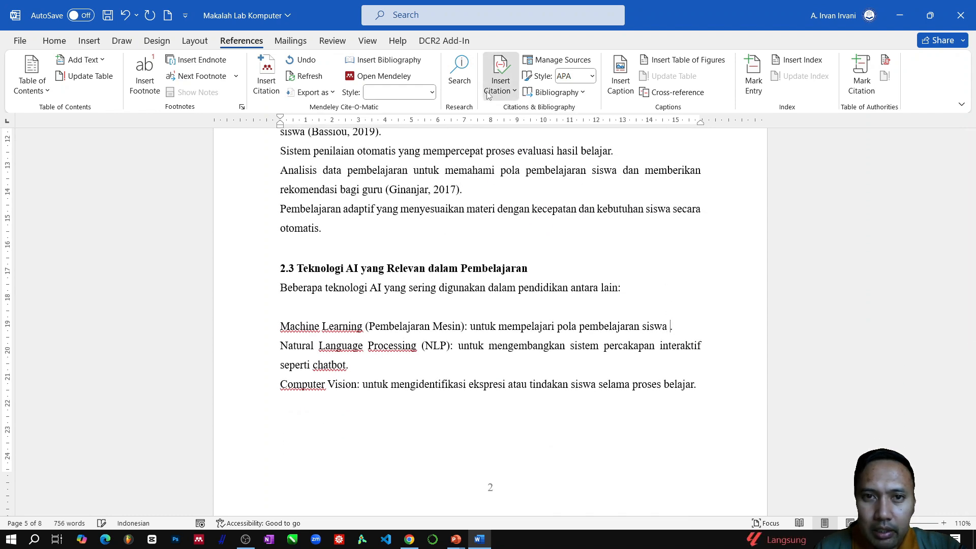
click(500, 76)
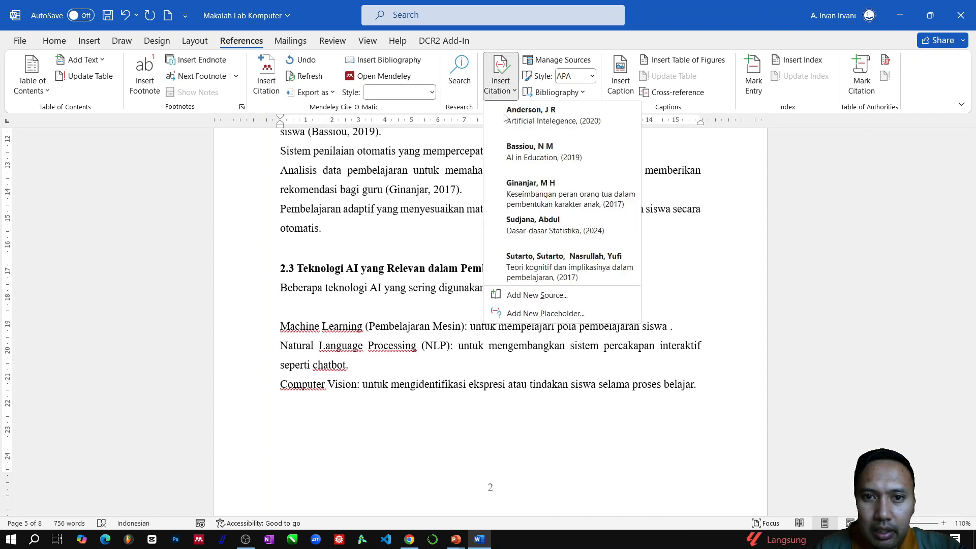
click(548, 229)
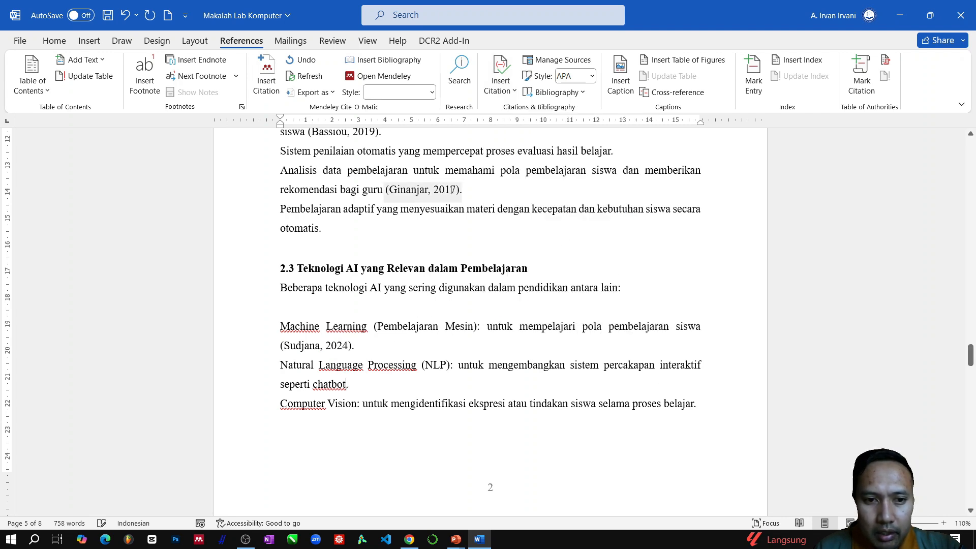
click(500, 78)
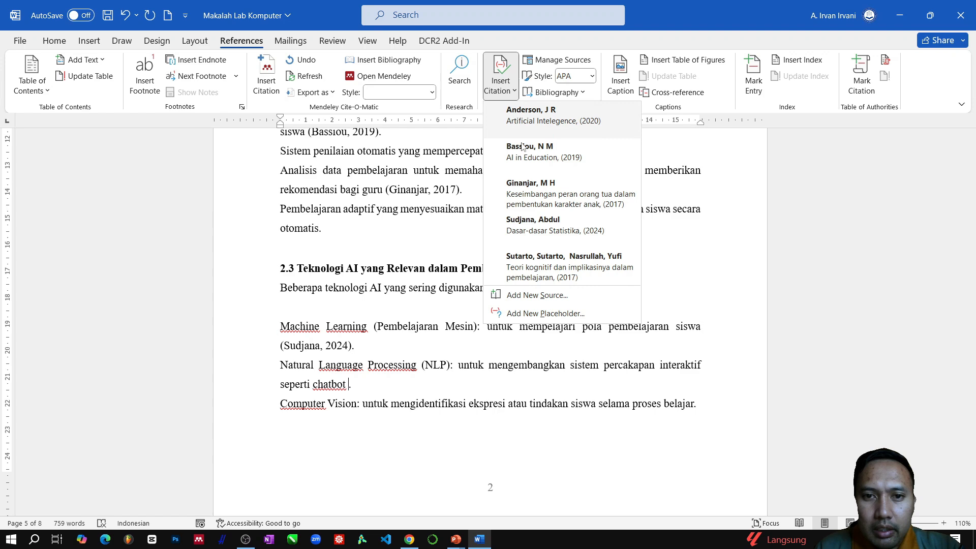
click(553, 267)
- Insert a citation of "Keseimbangan peran orang tua" (2017) at the end of section 3.1, after "kepada pendidik"
scroll(435, 364, down, 2)
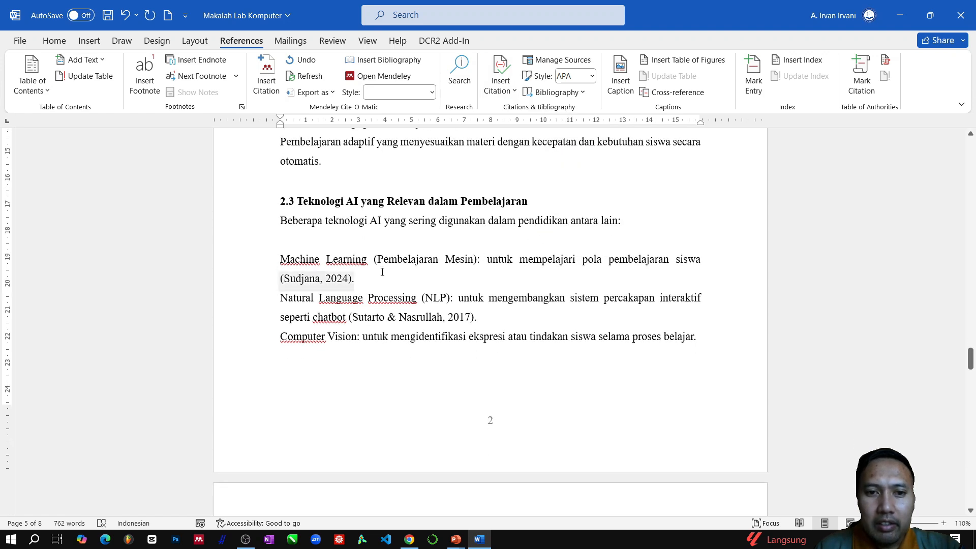
scroll(621, 328, down, 15)
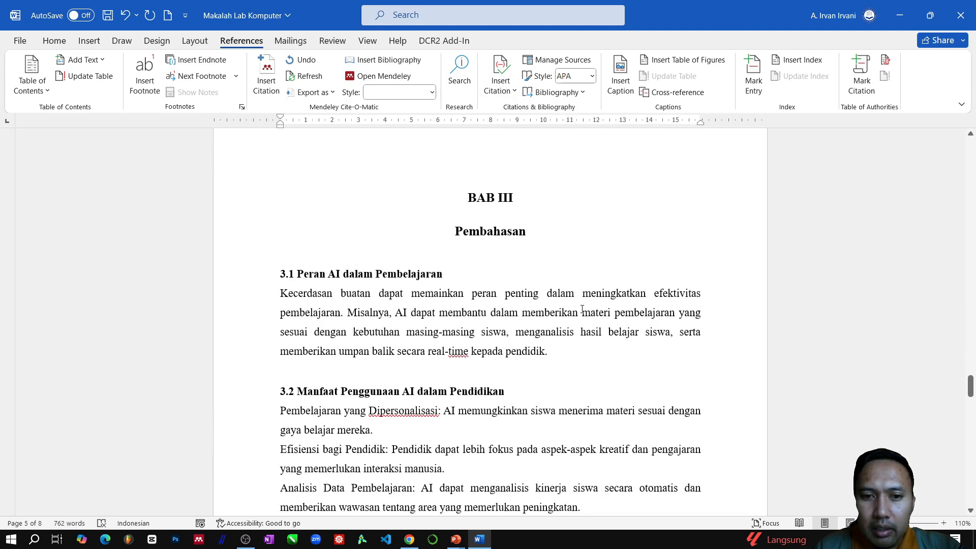
click(545, 279)
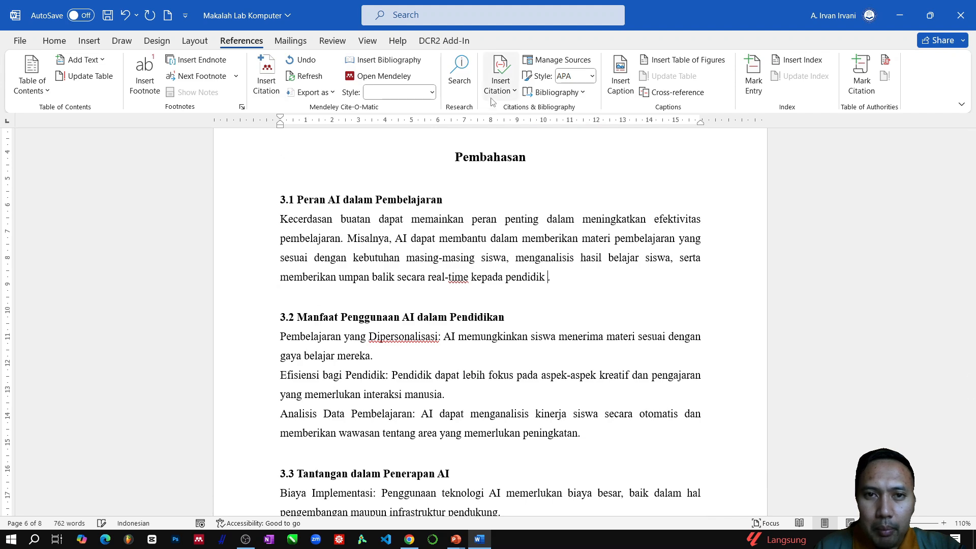
click(501, 82)
click(552, 188)
- Delete the empty lines above the "Daftar Pustaka" heading on the last page
scroll(578, 326, down, 8)
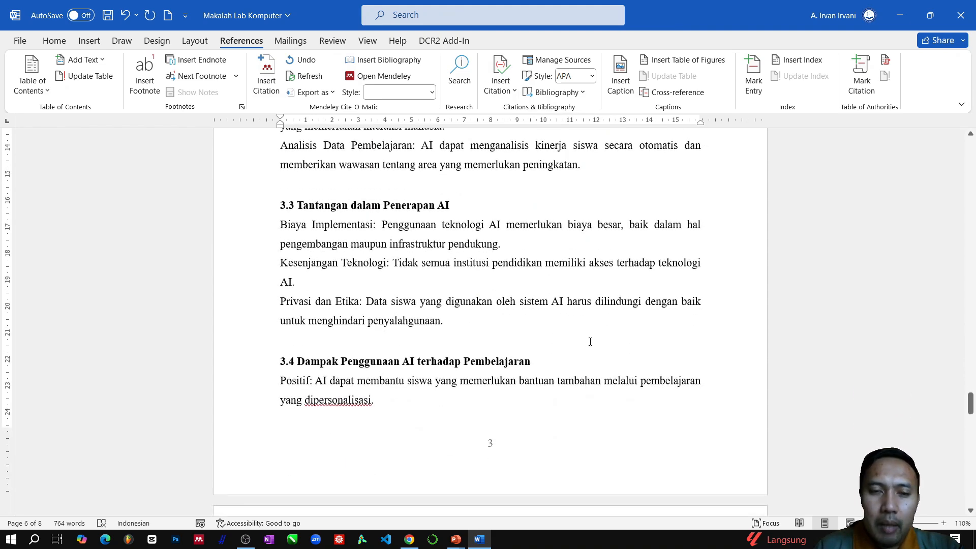
scroll(590, 341, down, 5)
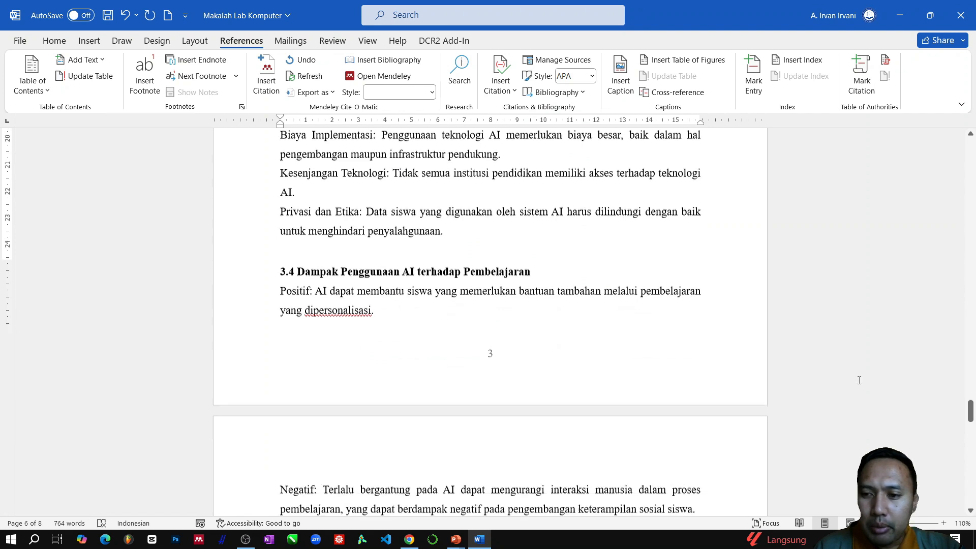
drag(972, 432, 973, 479)
scroll(464, 275, up, 3)
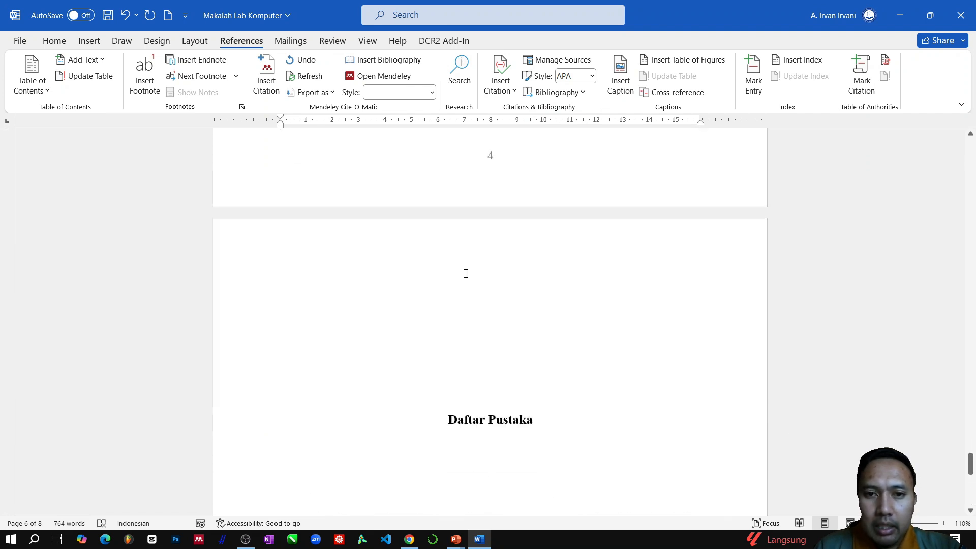
drag(342, 327, 331, 387)
key(BackSpace)
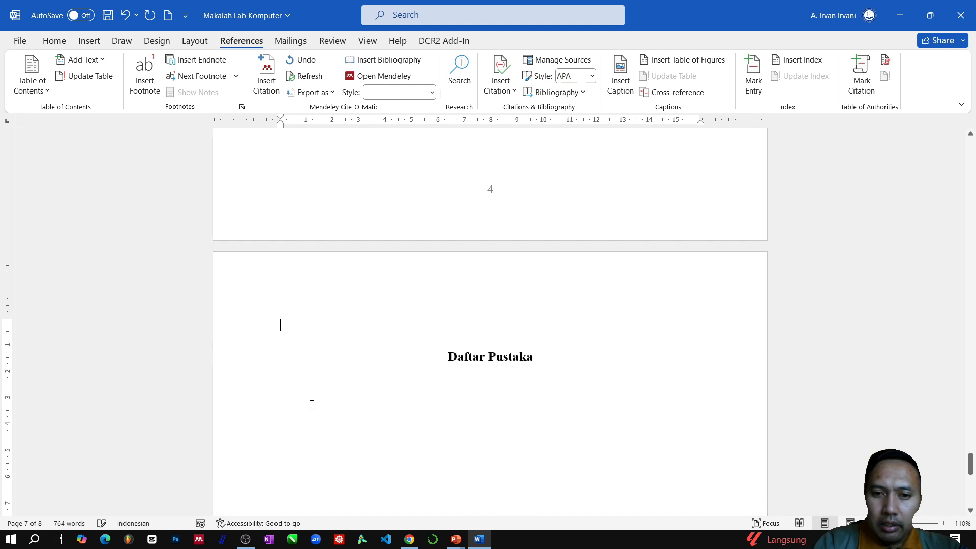
key(BackSpace)
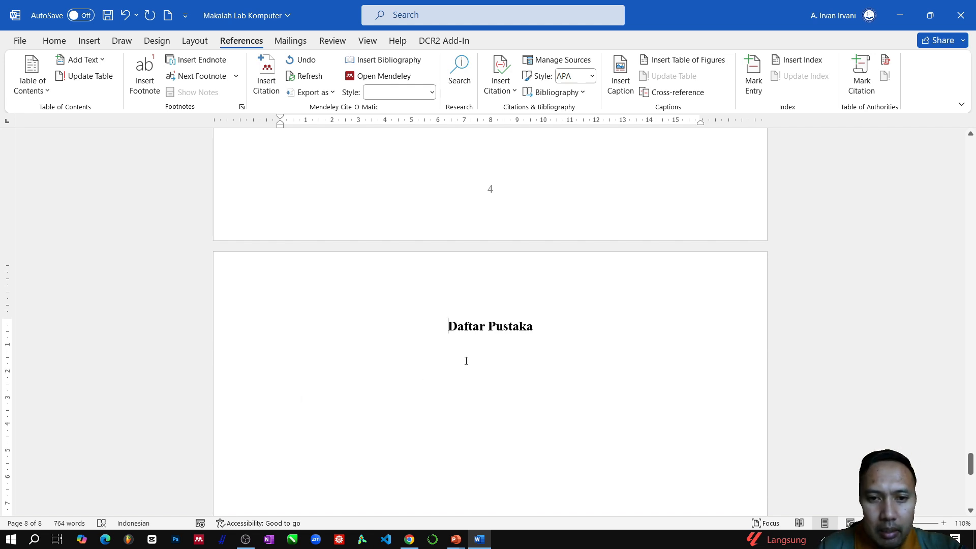
- Insert the built-in "Bibliografi" bibliography on the empty line below the "Daftar Pustaka" heading
click(268, 368)
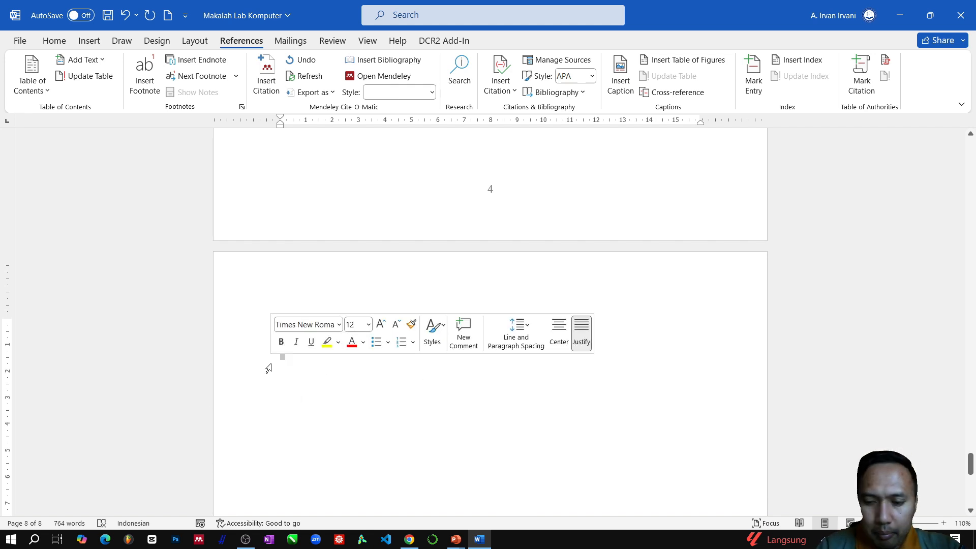
click(297, 359)
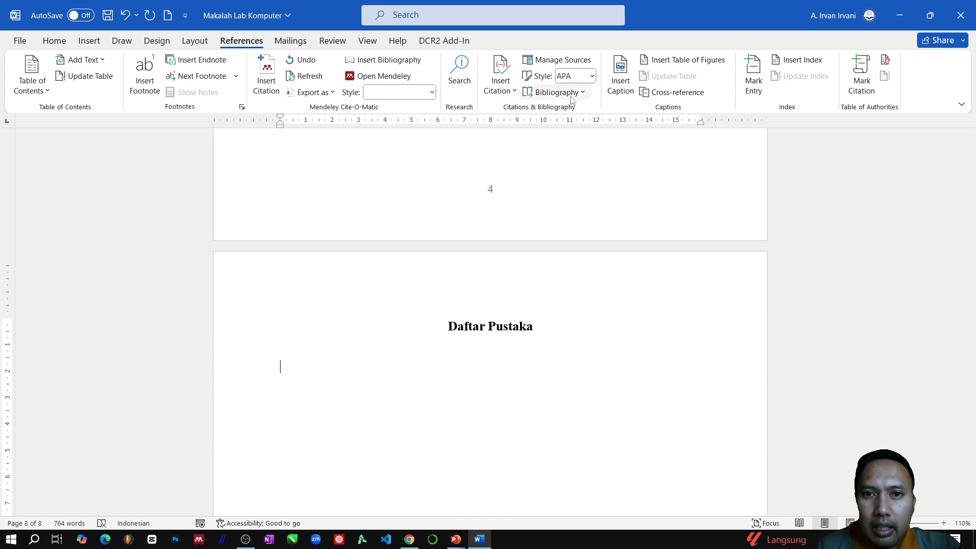
click(582, 94)
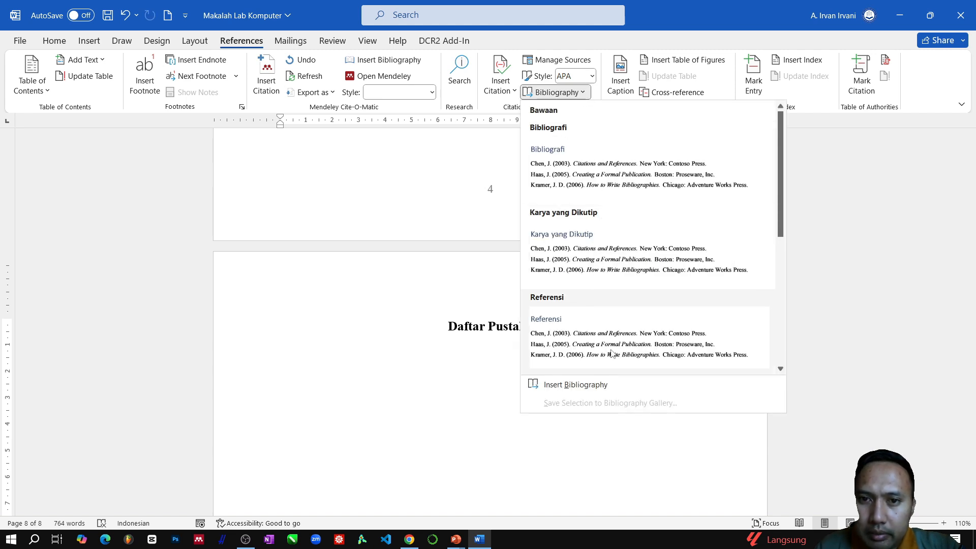
scroll(616, 271, down, 3)
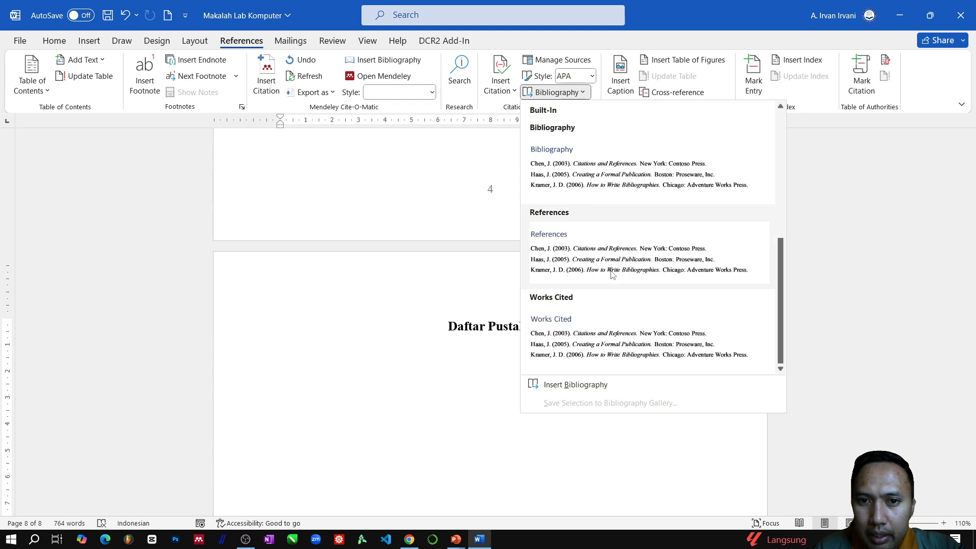
scroll(613, 274, up, 3)
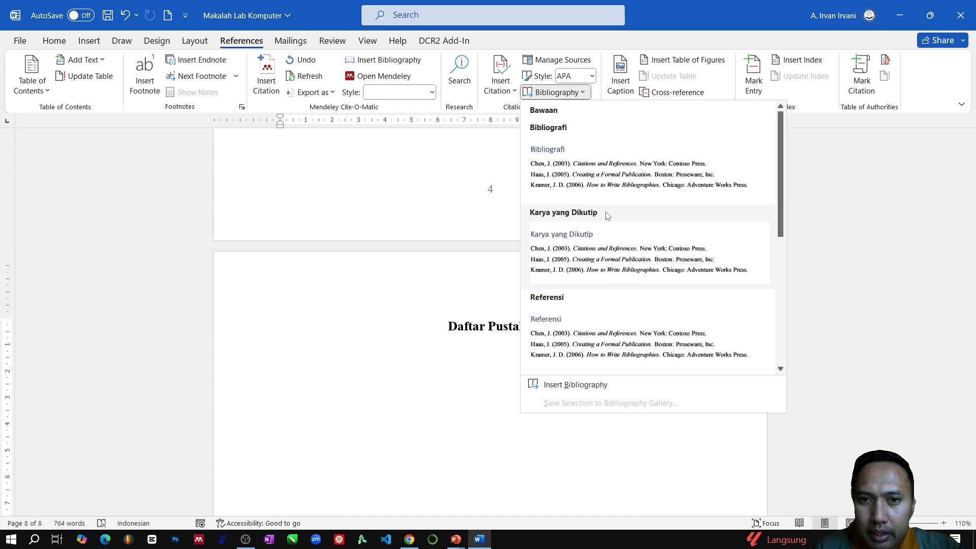
click(596, 179)
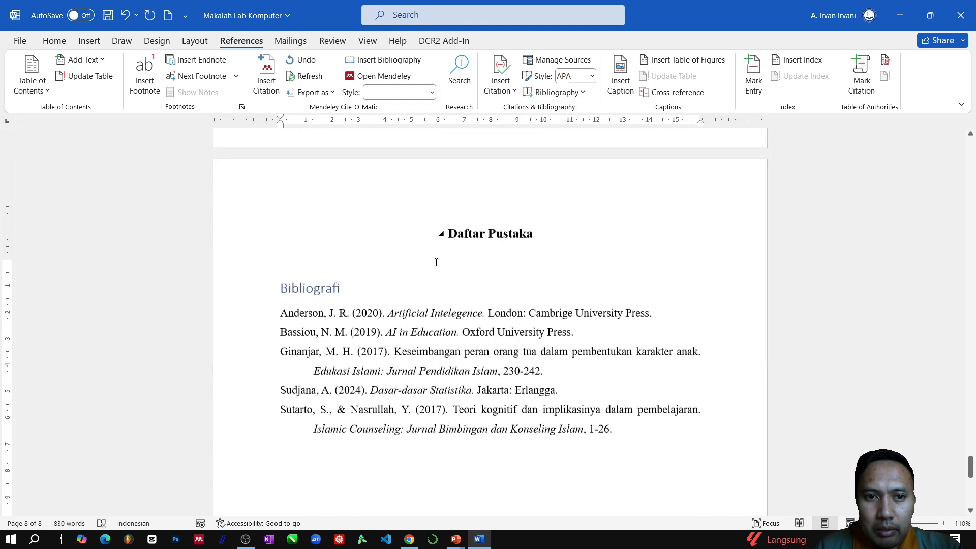
- Delete the "Bibliografi" title from the inserted bibliography and the empty line between it and the "Daftar Pustaka" heading
scroll(436, 262, up, 1)
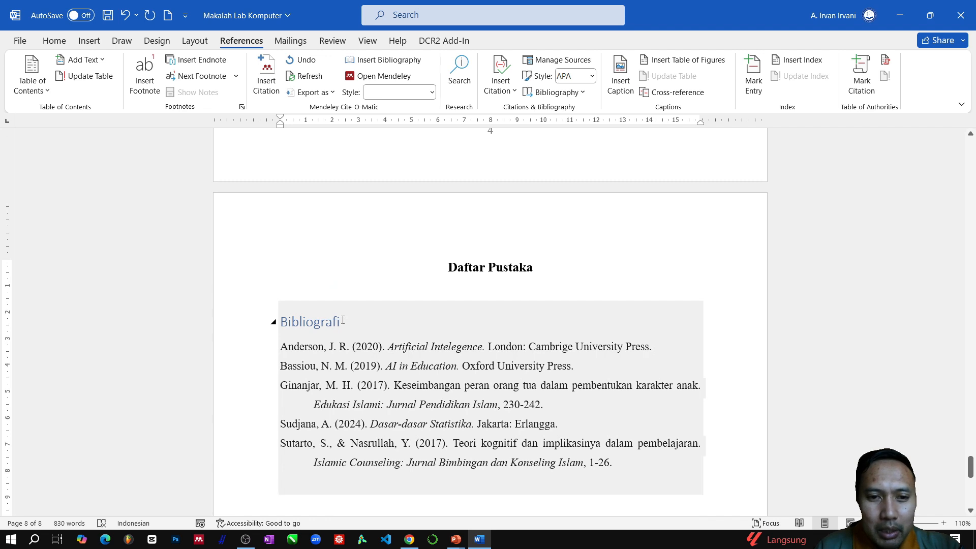
drag(349, 323, 281, 324)
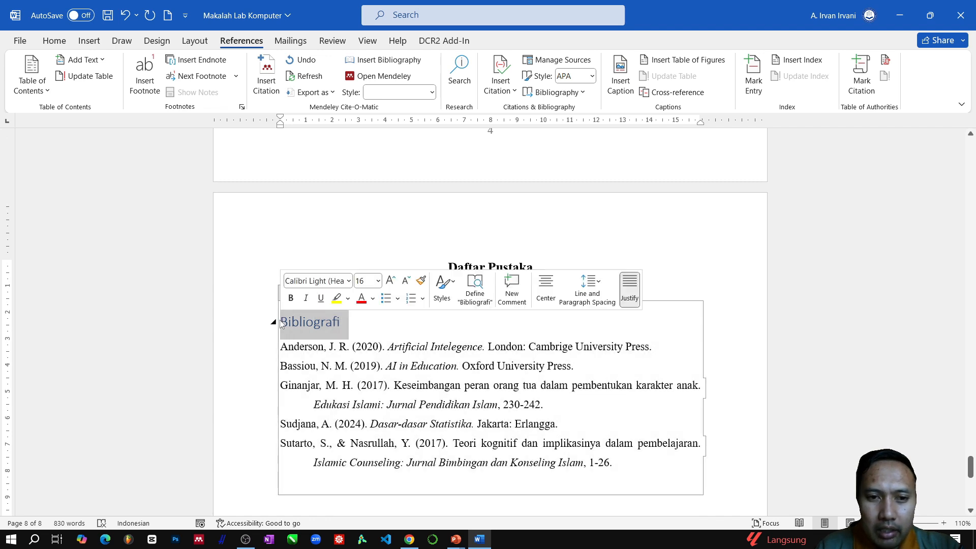
key(Delete)
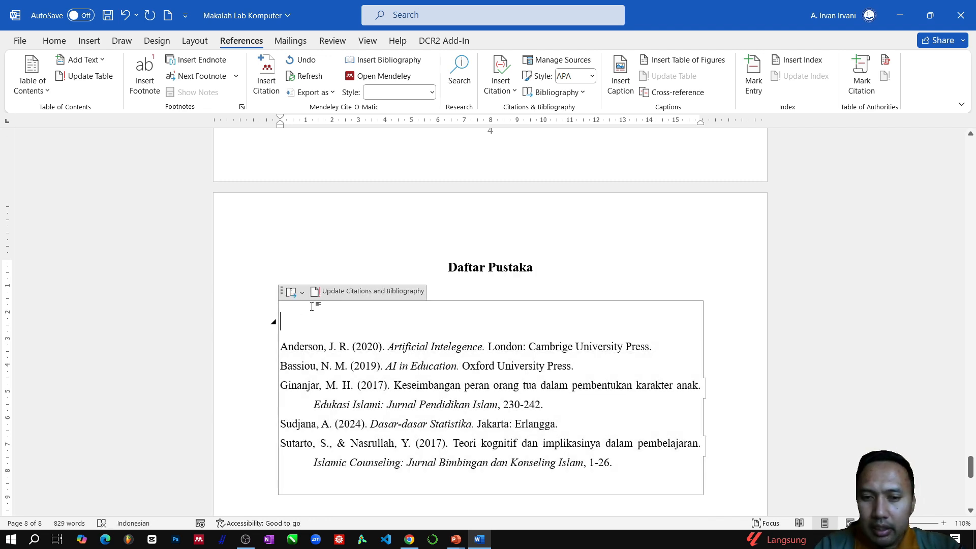
key(Delete)
key(ctrl+z)
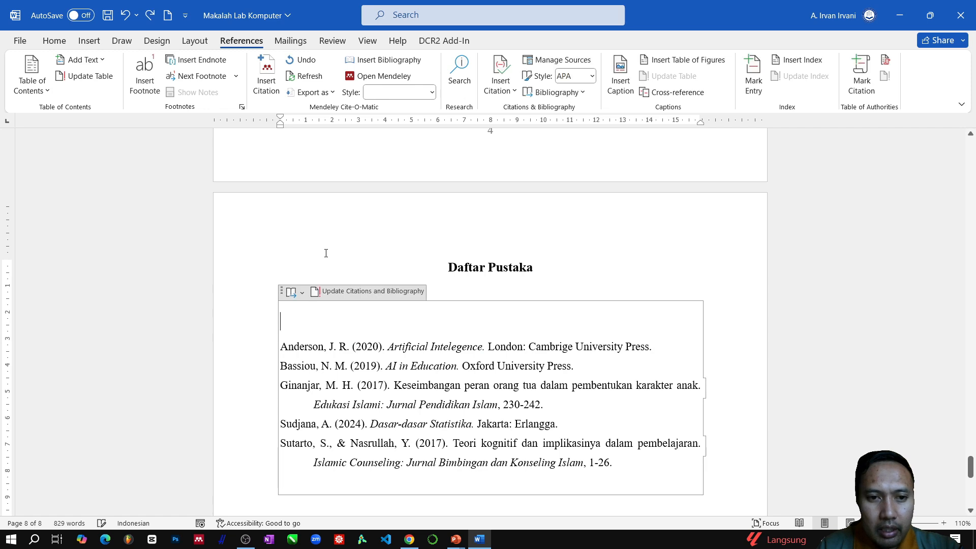
click(325, 253)
click(331, 289)
key(Delete)
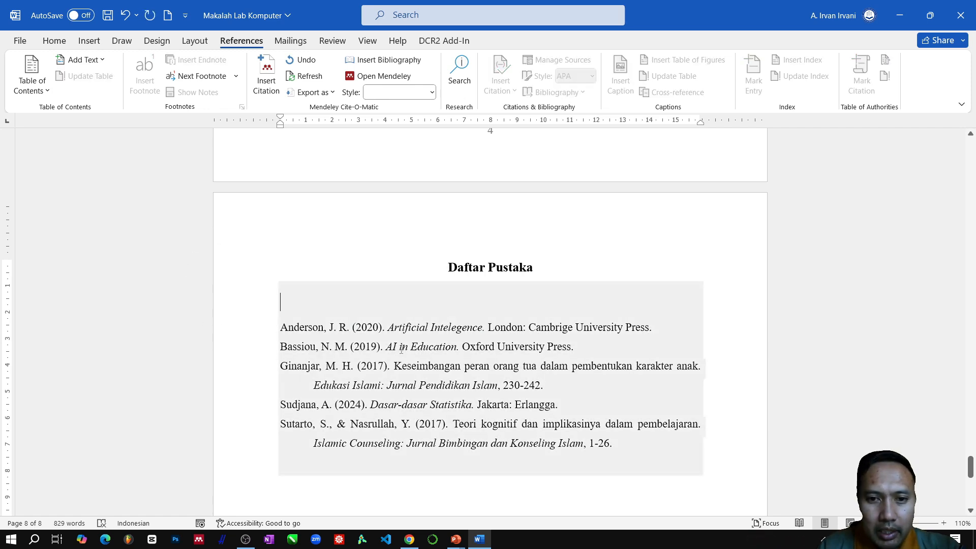
- Check the font and paragraph formatting of the reference entries under "Daftar Pustaka"
drag(613, 447, 261, 330)
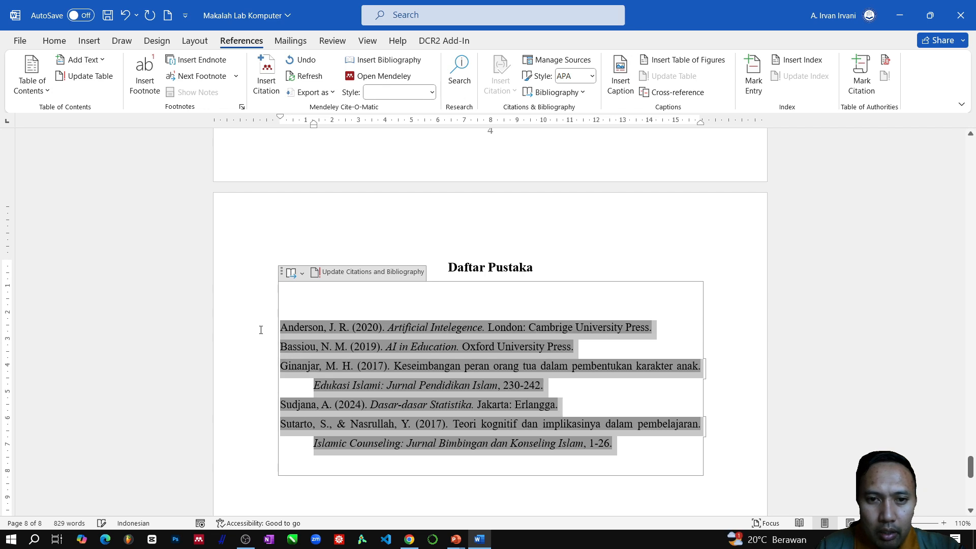
click(54, 41)
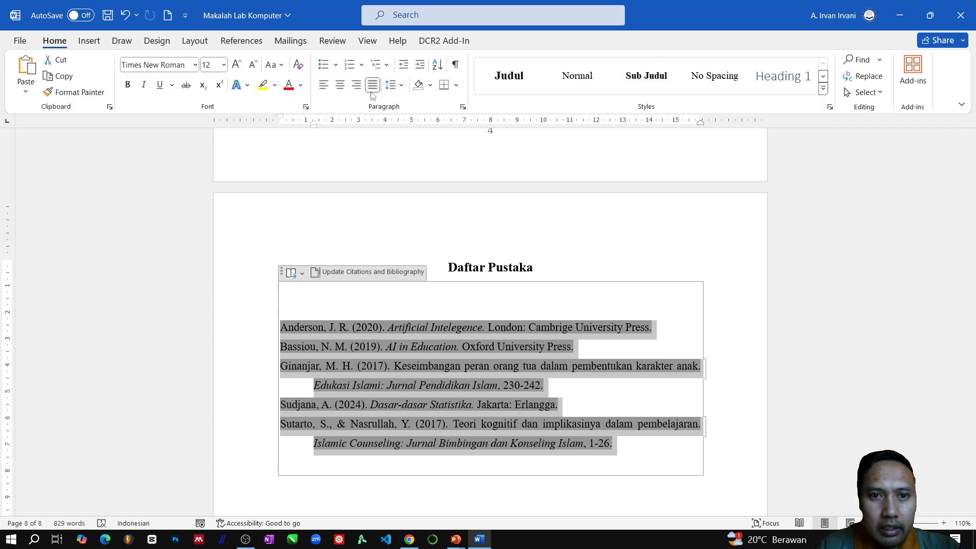
click(654, 221)
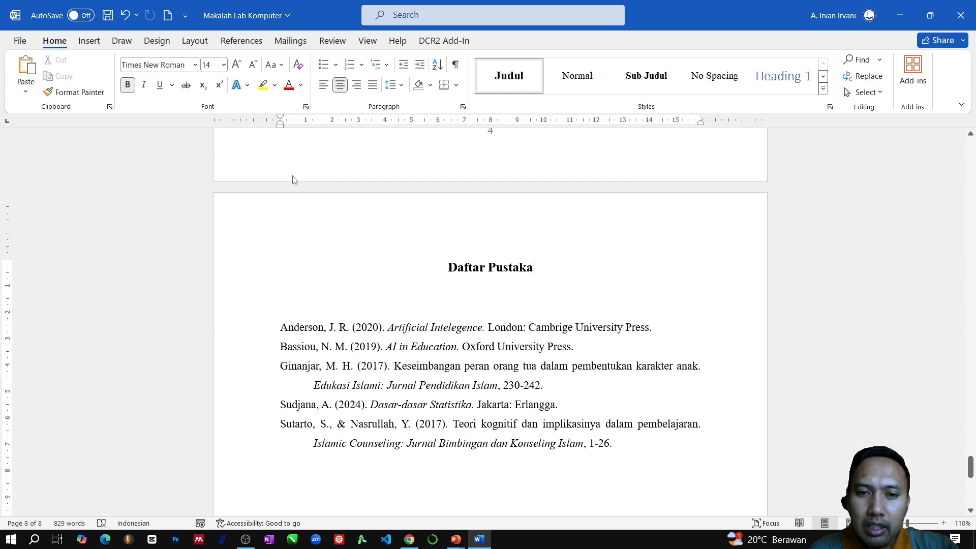
scroll(580, 485, down, 5)
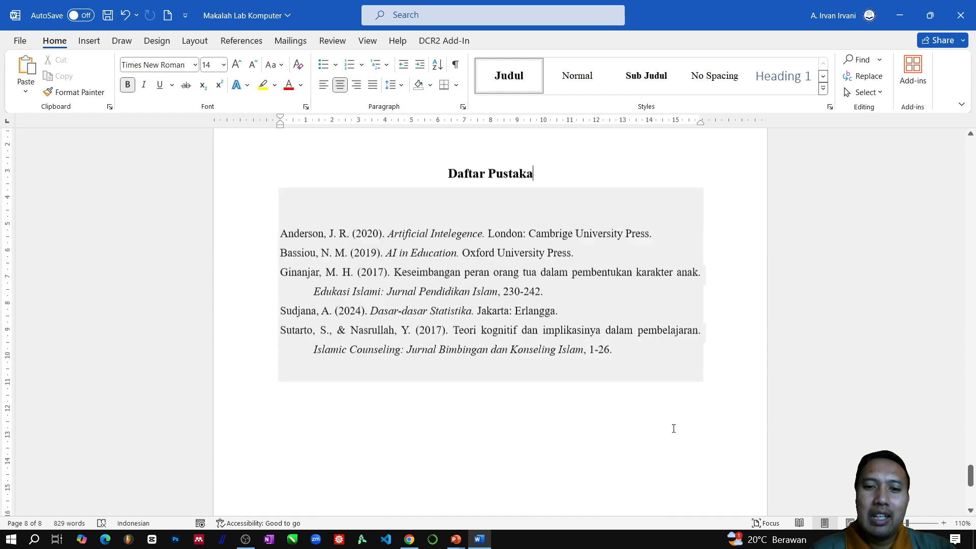
scroll(532, 403, up, 4)
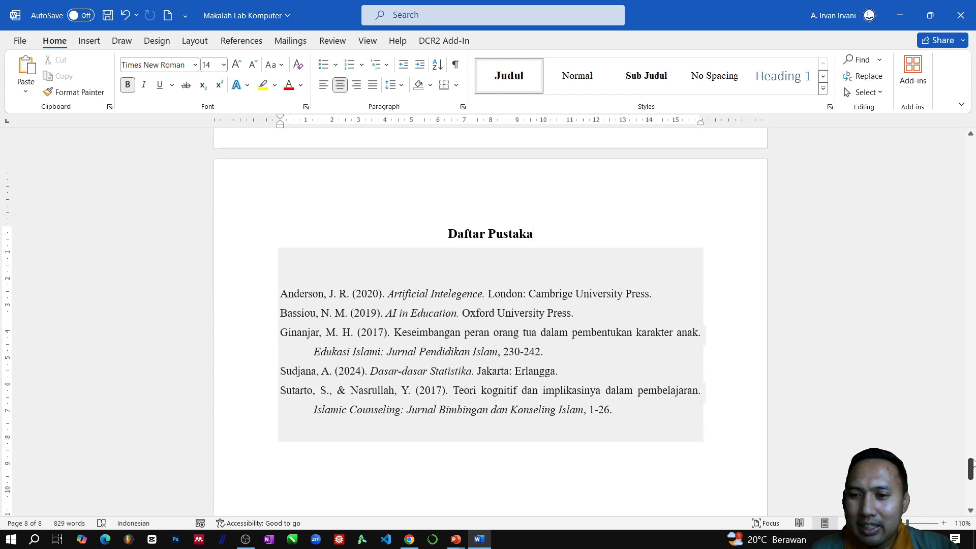
- Review the paper from the cover page through "Kata Pengantar" to the "Daftar Isi" table of contents
drag(972, 478, 969, 146)
scroll(623, 284, down, 3)
scroll(623, 284, down, 7)
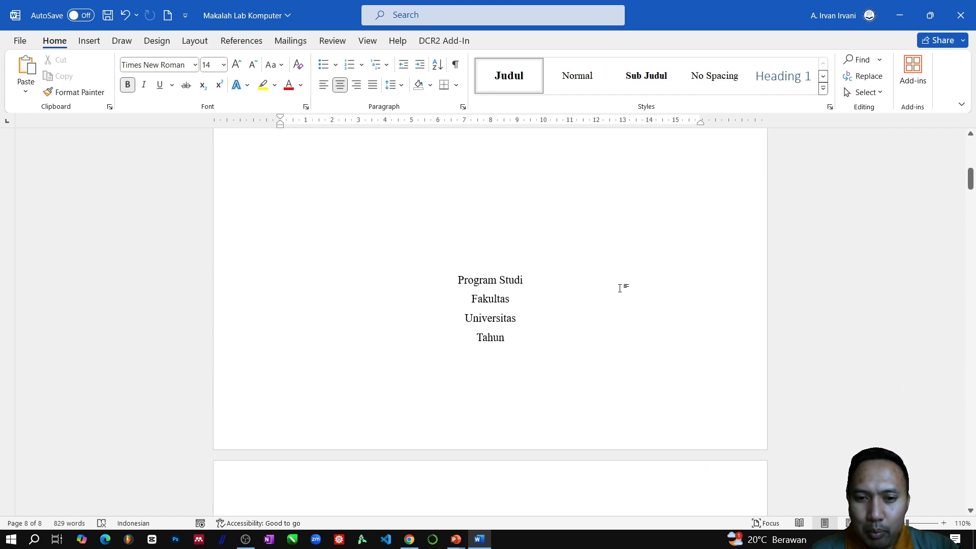
scroll(490, 334, down, 15)
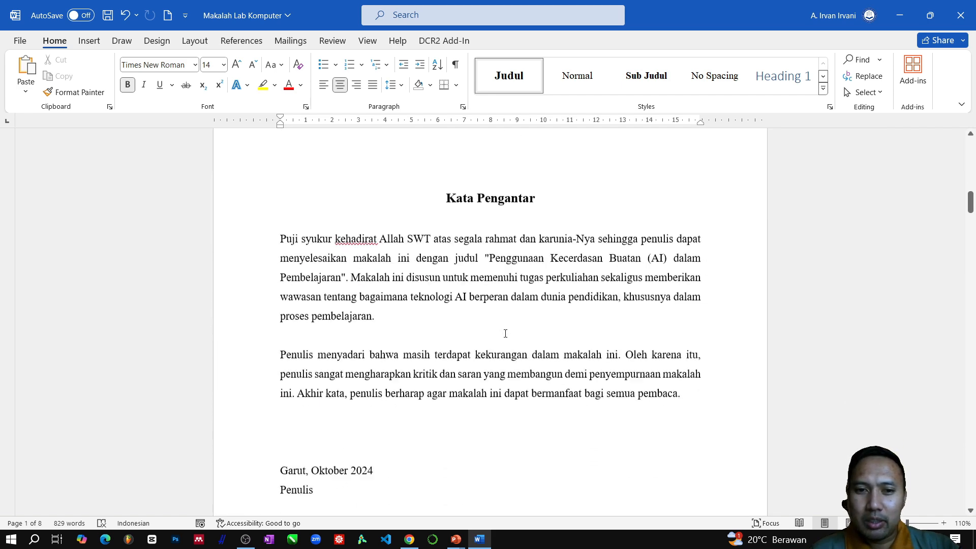
scroll(506, 327, down, 12)
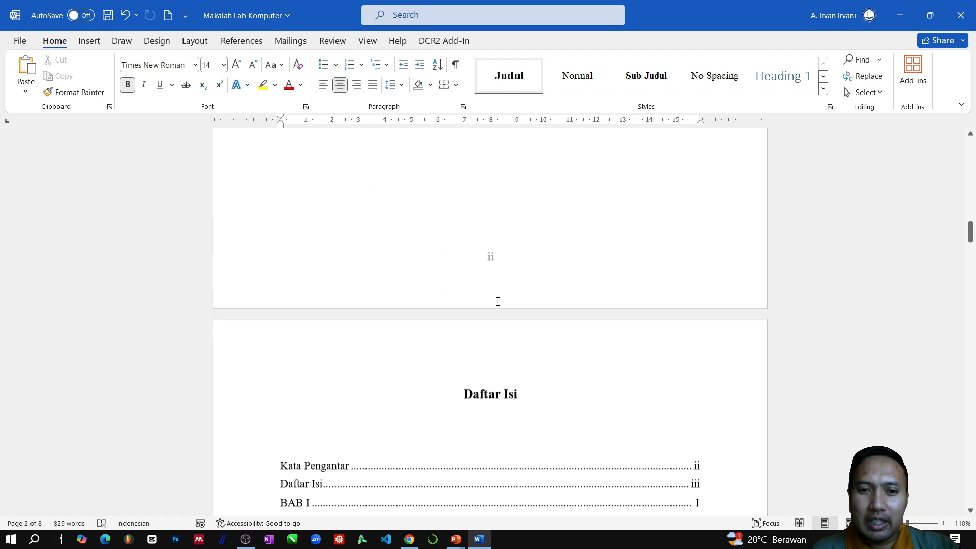
scroll(499, 300, down, 2)
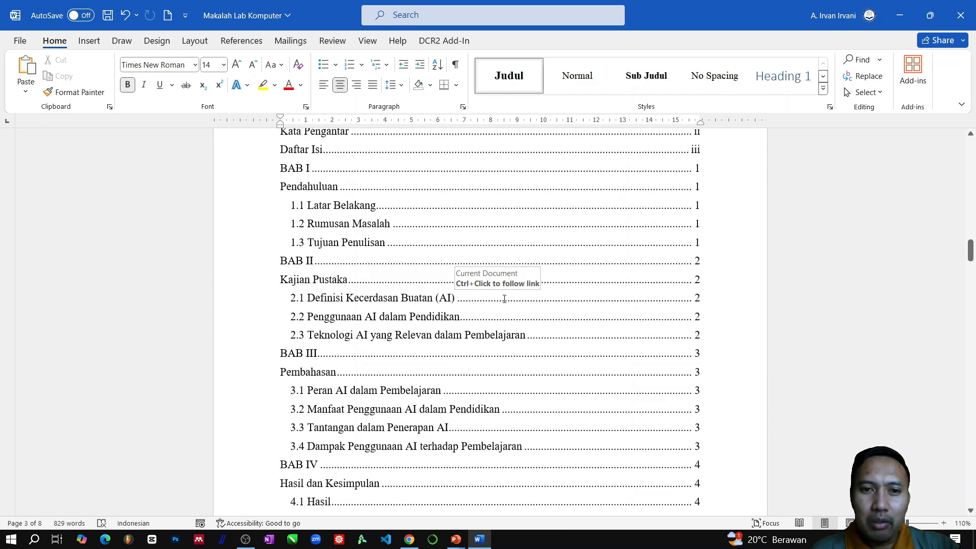
scroll(503, 299, up, 3)
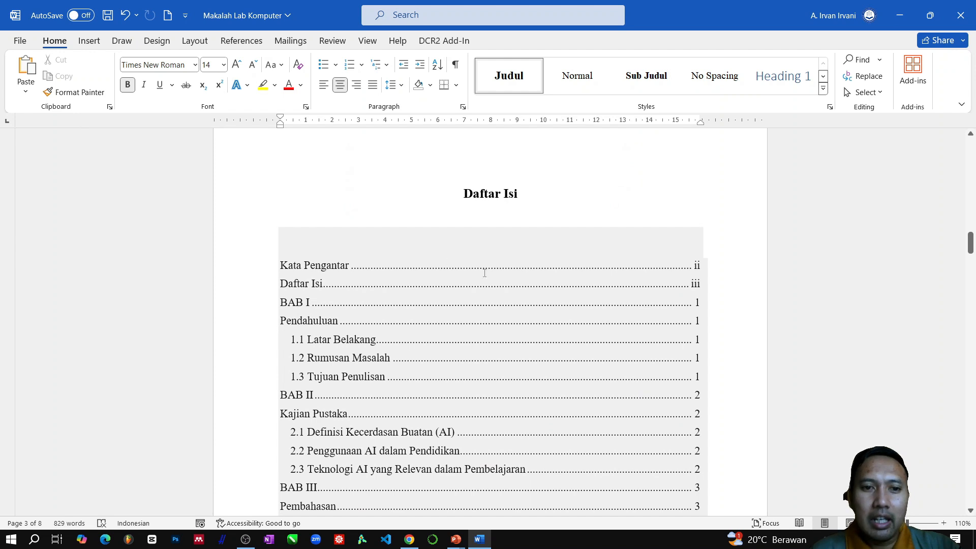
scroll(463, 309, down, 3)
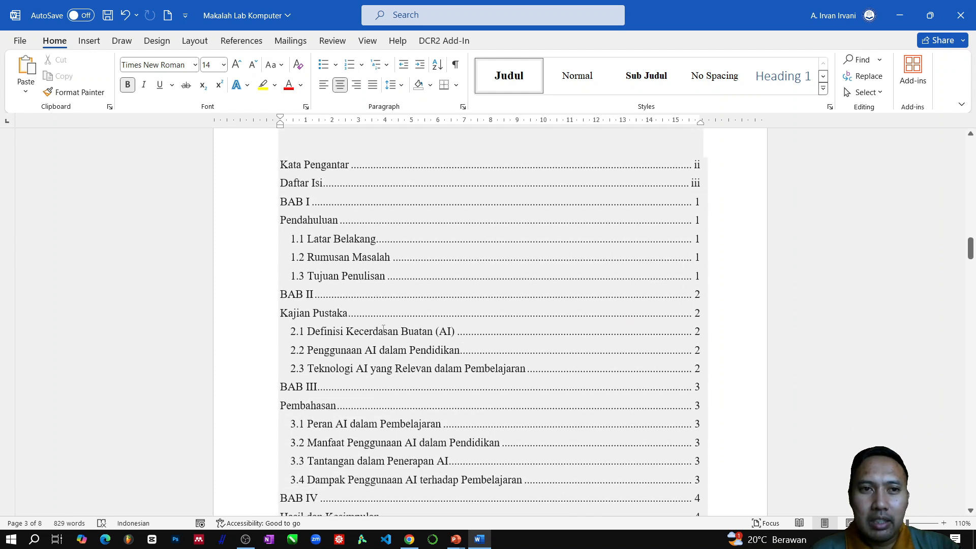
- Show the Navigation Pane with the document's headings
click(365, 42)
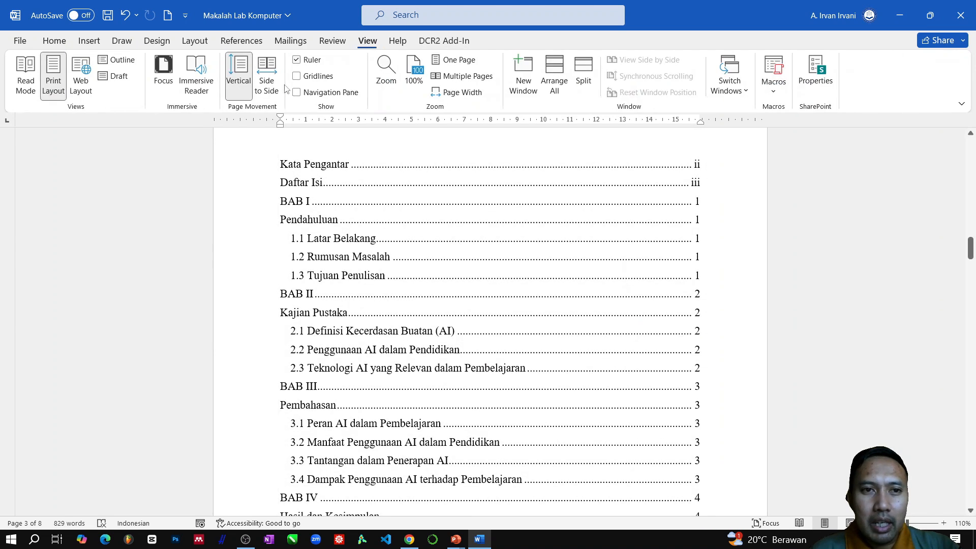
click(333, 42)
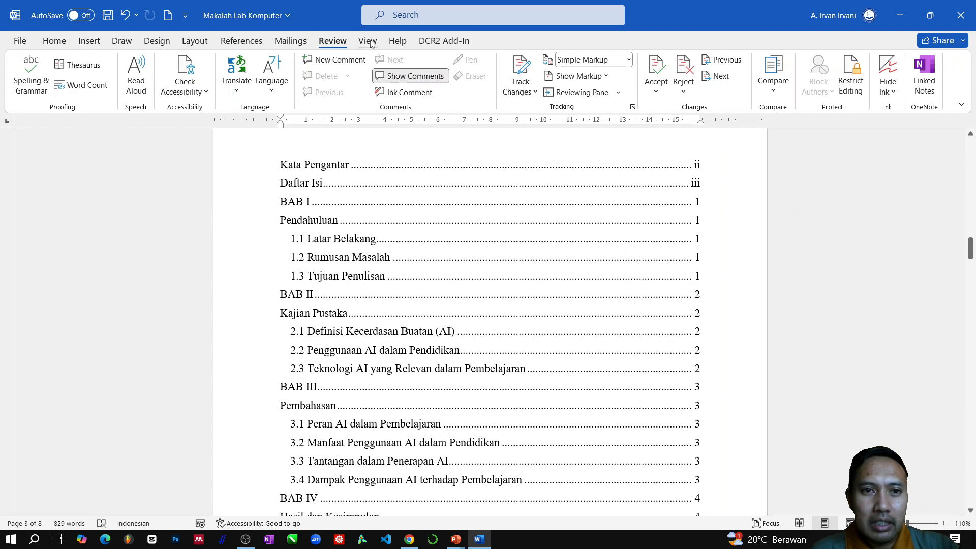
click(368, 41)
click(296, 92)
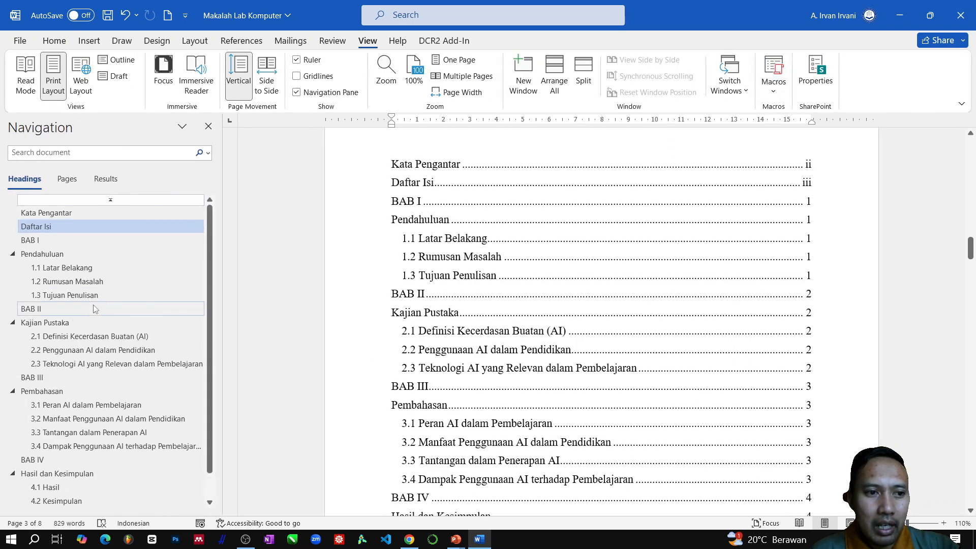
- Use the heading navigation to view section 2.2 "Penggunaan AI dalam Pendidikan" and section 1.3 "Tujuan Penulisan"
scroll(104, 308, down, 1)
click(140, 322)
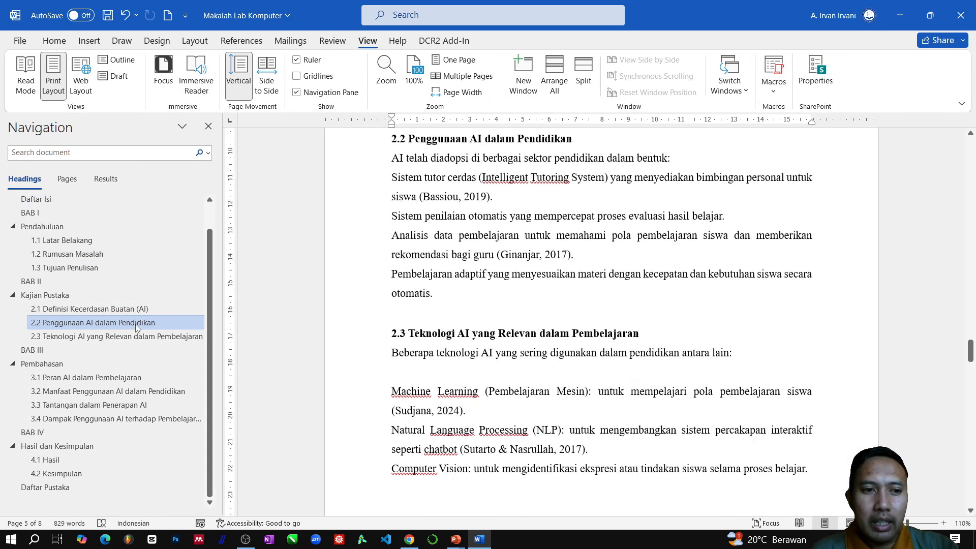
click(61, 268)
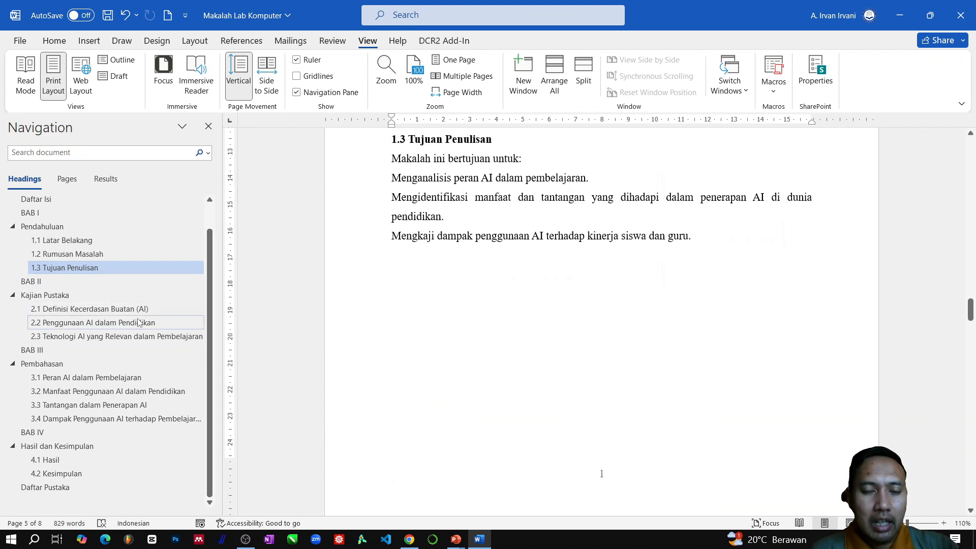
scroll(584, 353, down, 5)
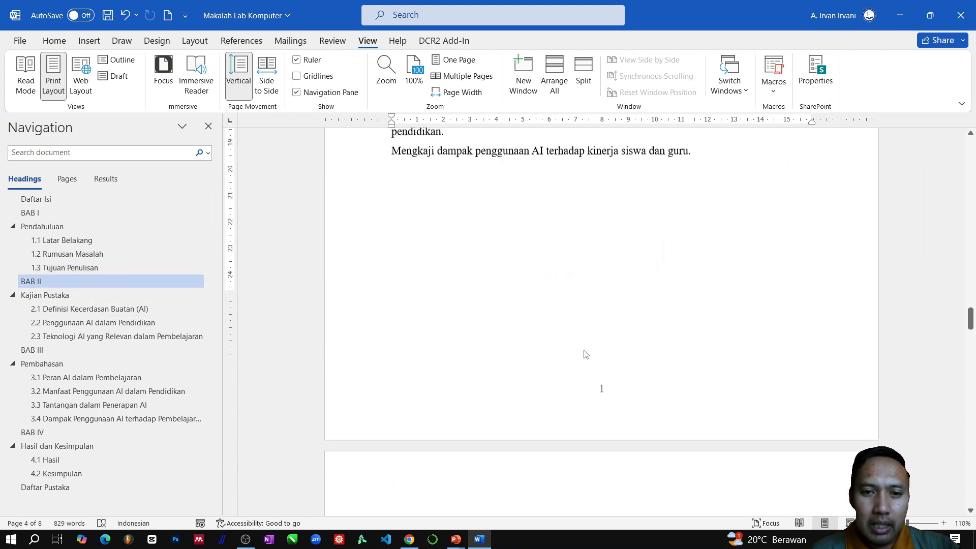